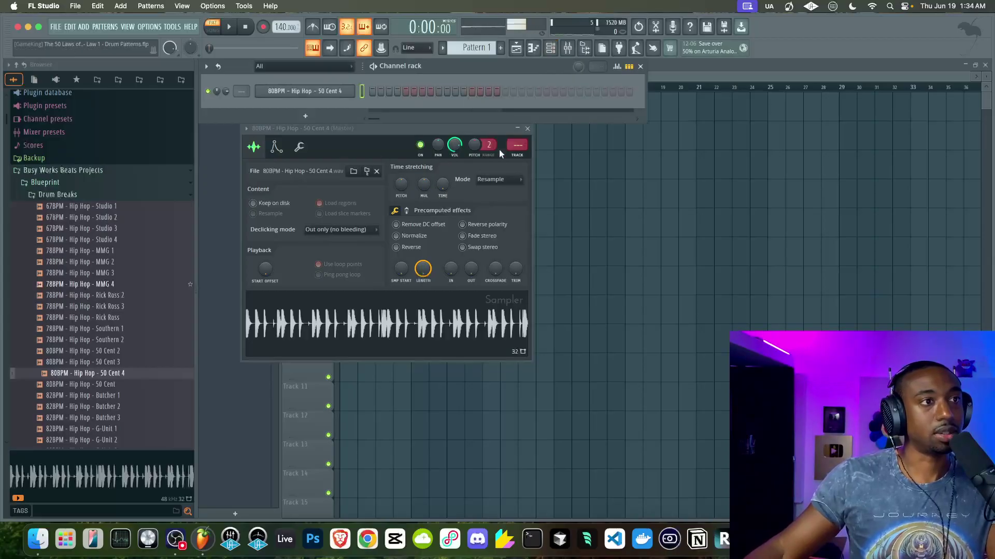
Step: Load the 80BPM - Hip Hop - 50 Cent 4 drum break into a new Slicex channel and check its slice markers
left_click(333, 305)
right_click(333, 307)
left_click(384, 428)
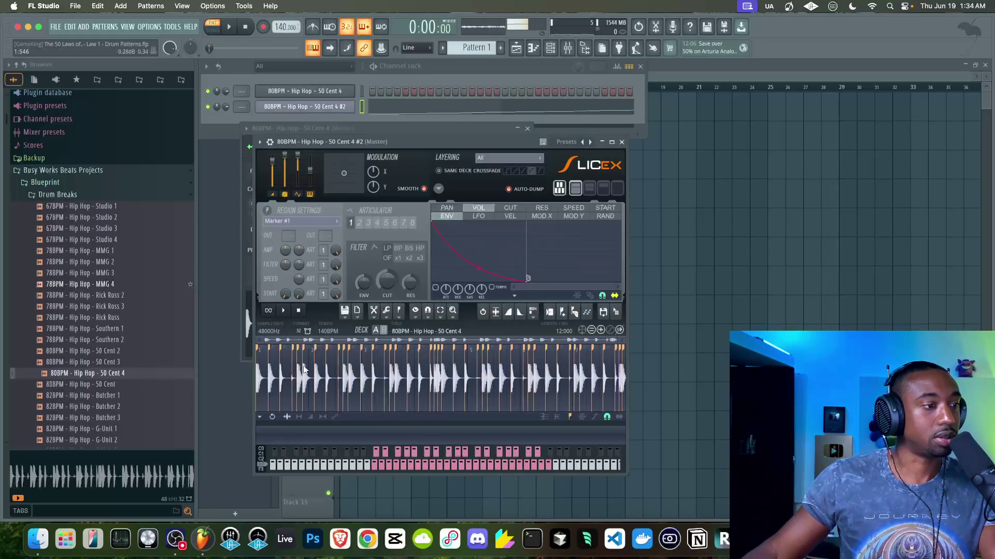
scroll(288, 362, "up", 5)
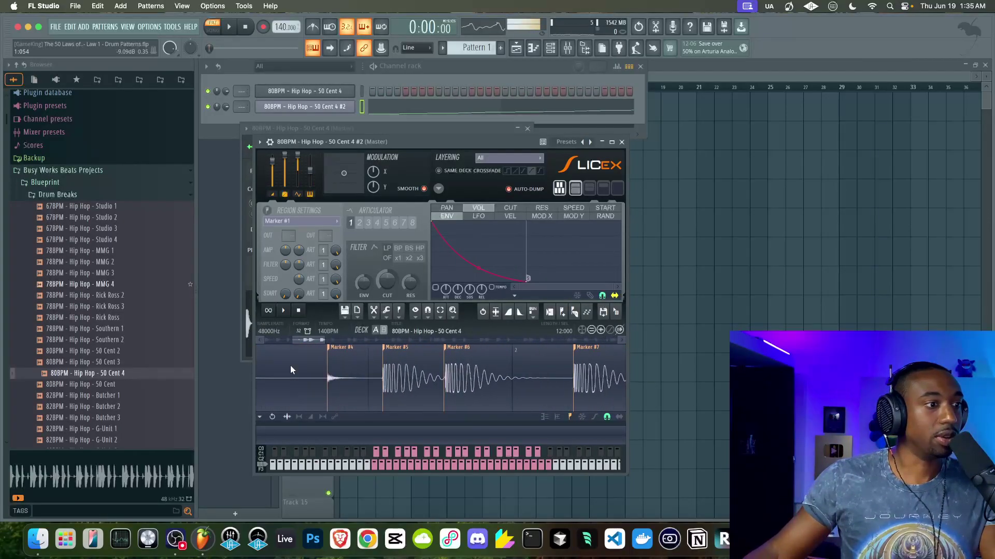
left_click(621, 142)
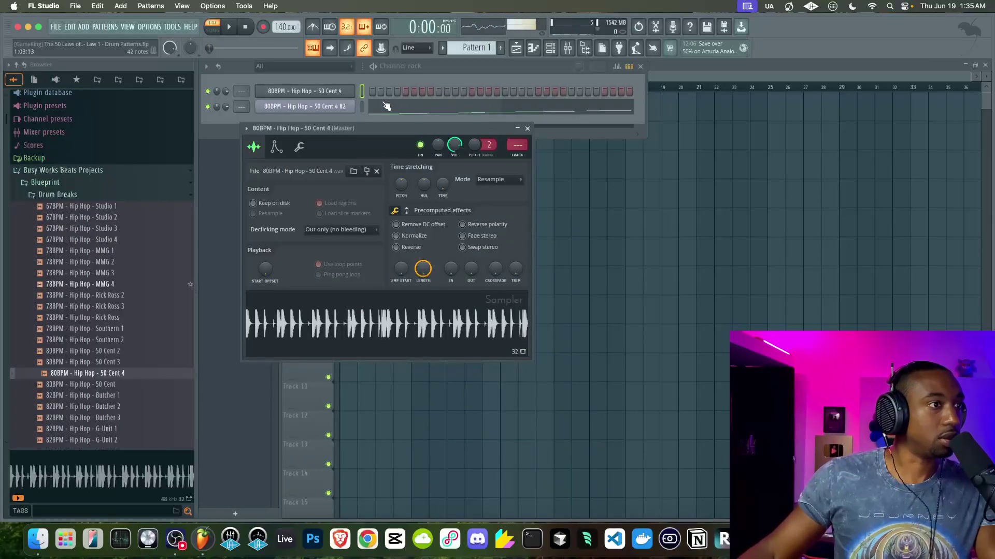
Step: Set the project tempo to 80 BPM and delete all the slice notes in the Slicex channel's piano roll
left_click(360, 107)
scroll(280, 26, "up", 20)
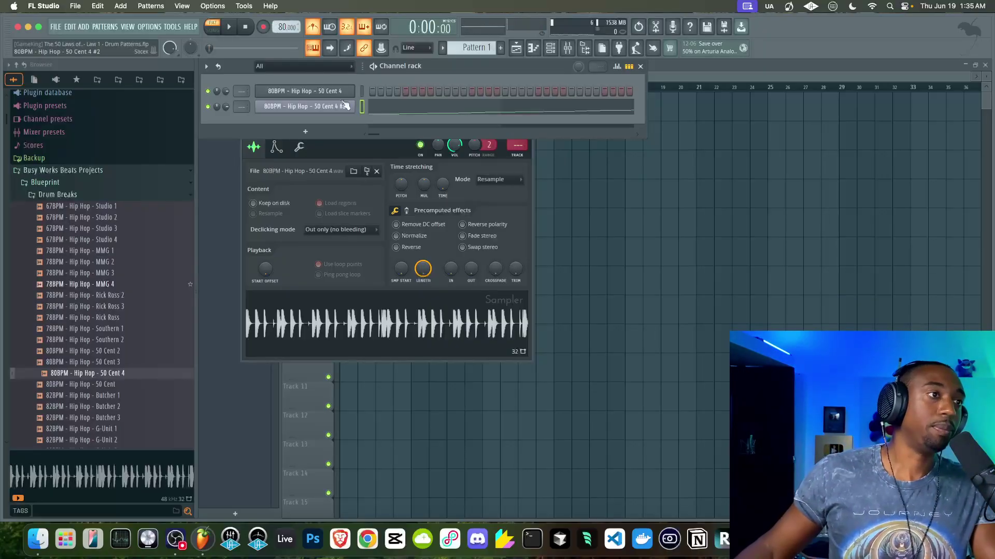
left_click(372, 107)
key("ctrl+a")
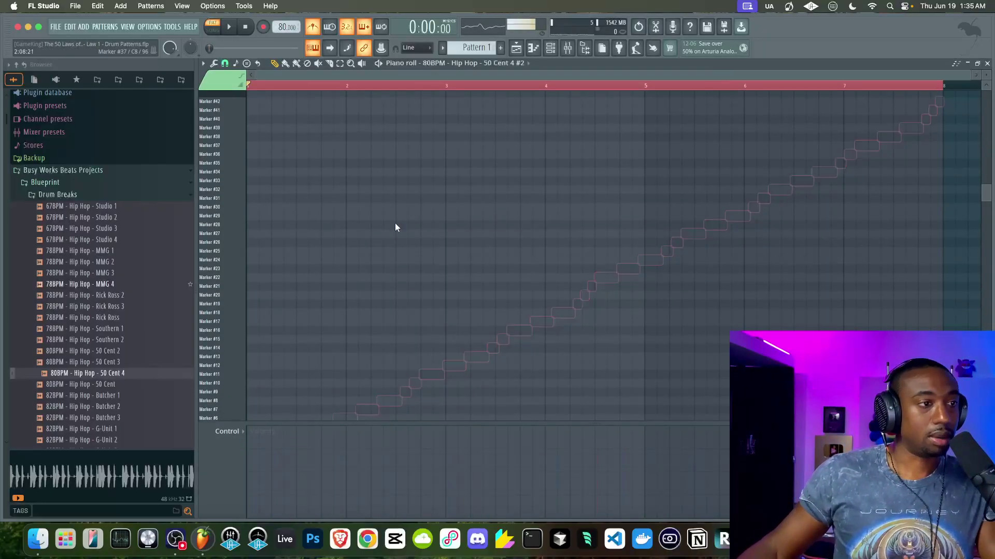
key("Delete")
scroll(393, 225, "down", 5)
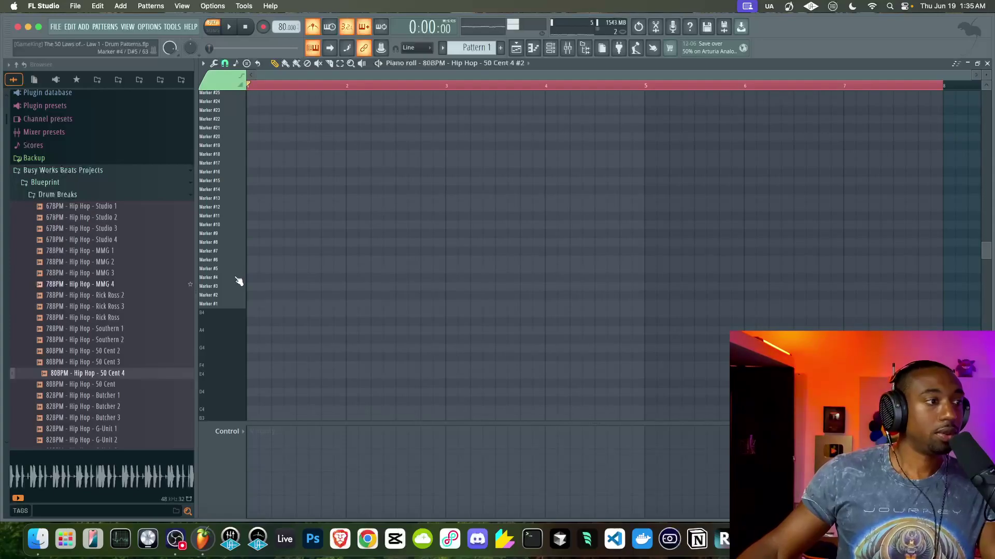
Step: Audition the lowest slices, Marker #1 to Marker #4, and place half-beat Marker #4 notes on beats 1 and 2 of bar 1
left_click(550, 52)
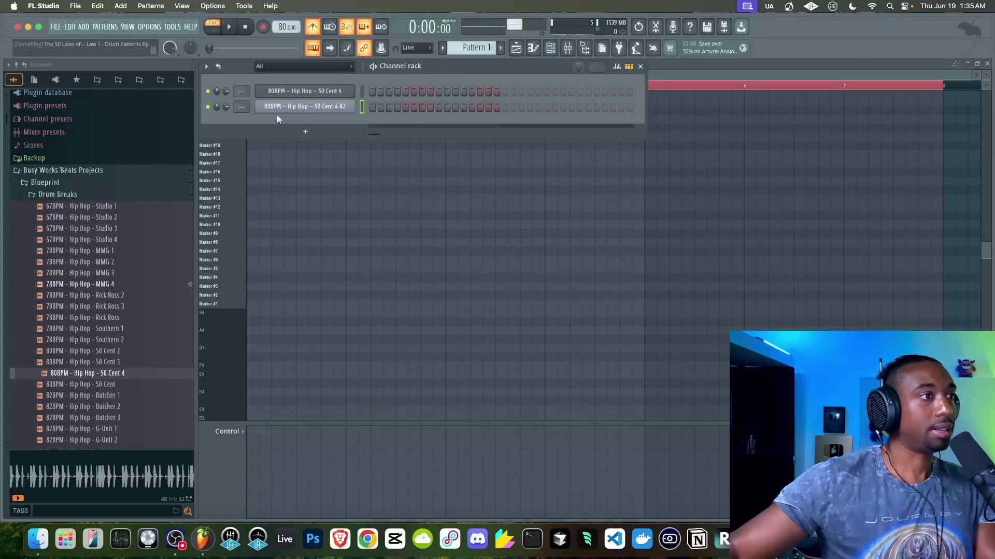
mouse_move(230, 301)
left_mouse_down()
mouse_move(229, 273)
mouse_move(230, 282)
left_mouse_up()
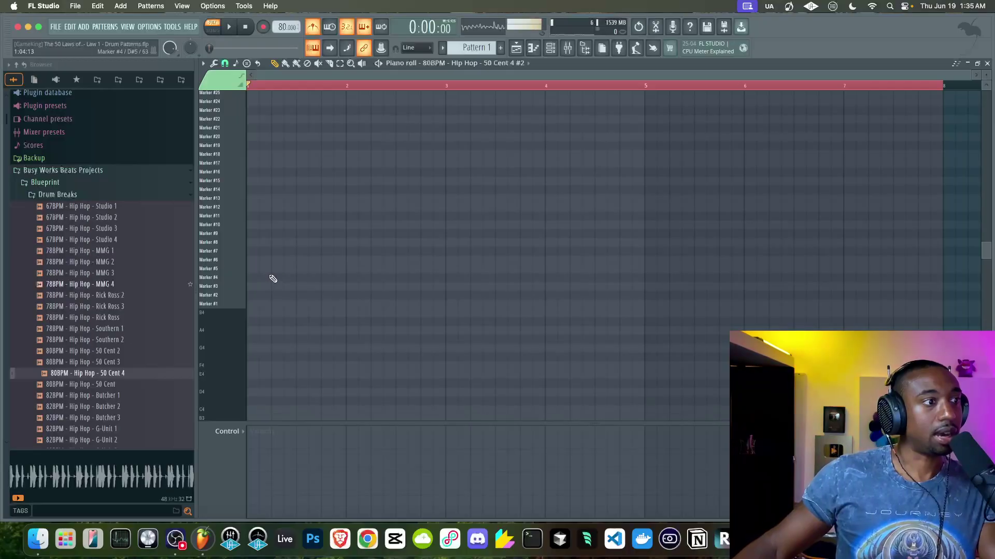
left_click(249, 278)
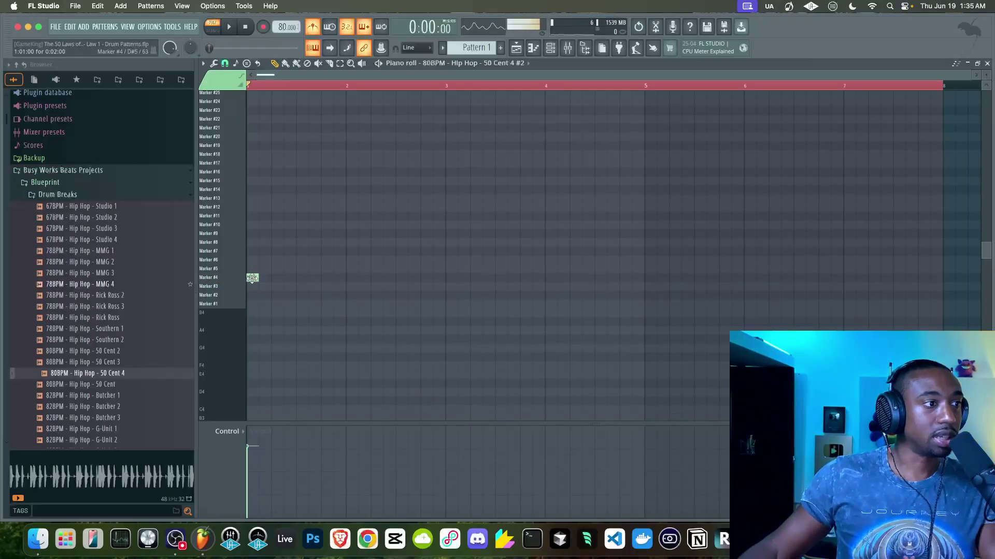
left_click(273, 278)
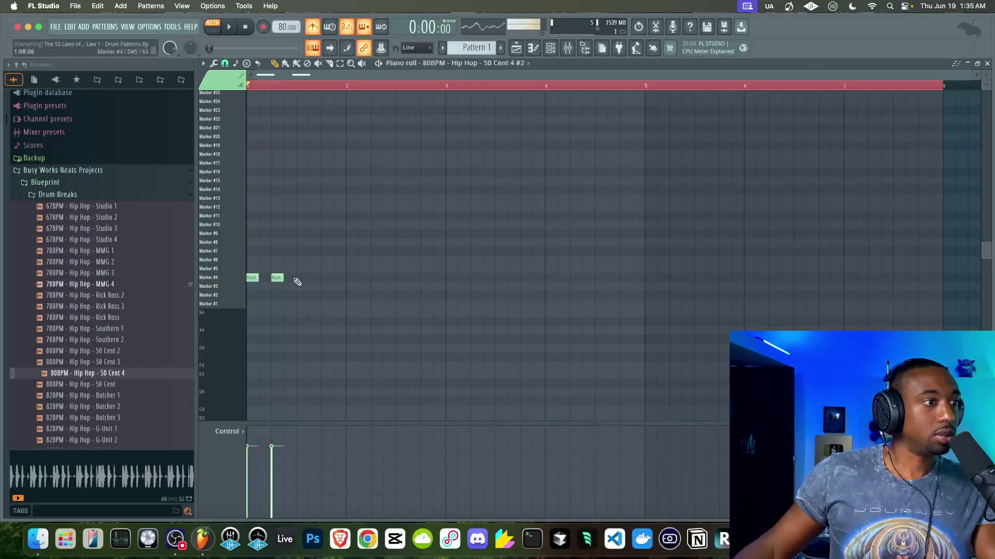
Step: Fill bar 1 with Marker #4 notes on every half beat and play the pattern back
key("super+a")
key("super+b")
key("super+d")
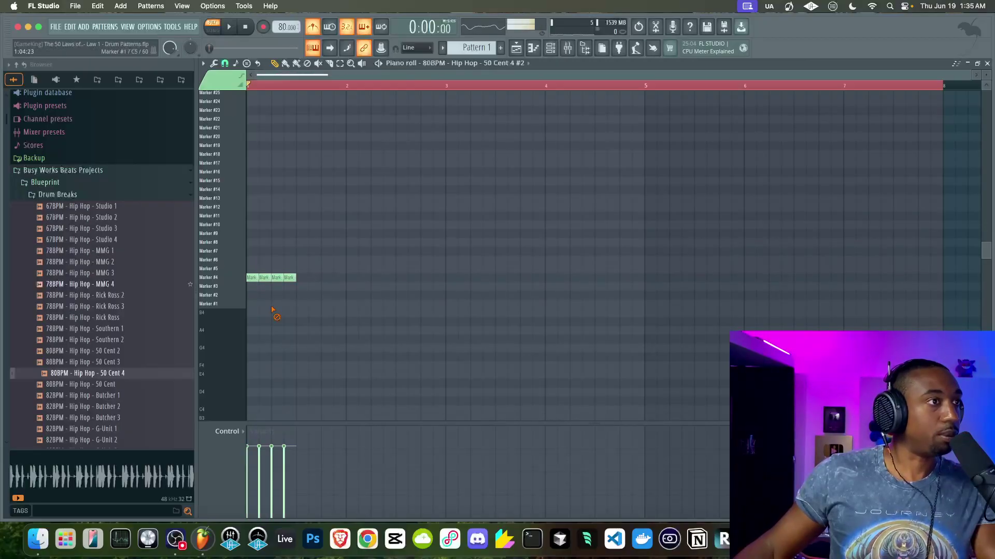
left_click(299, 84, "super")
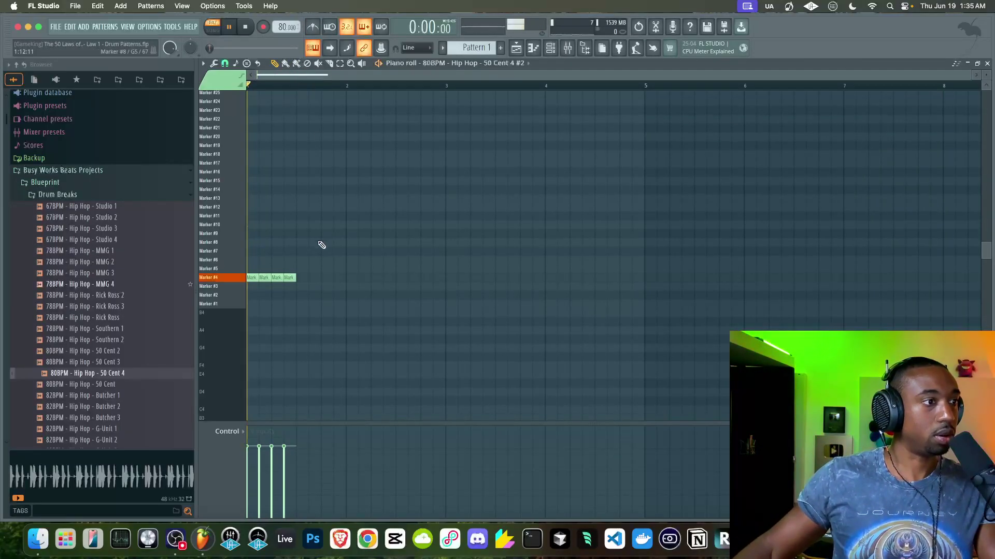
key("space")
key("super+a")
key("space")
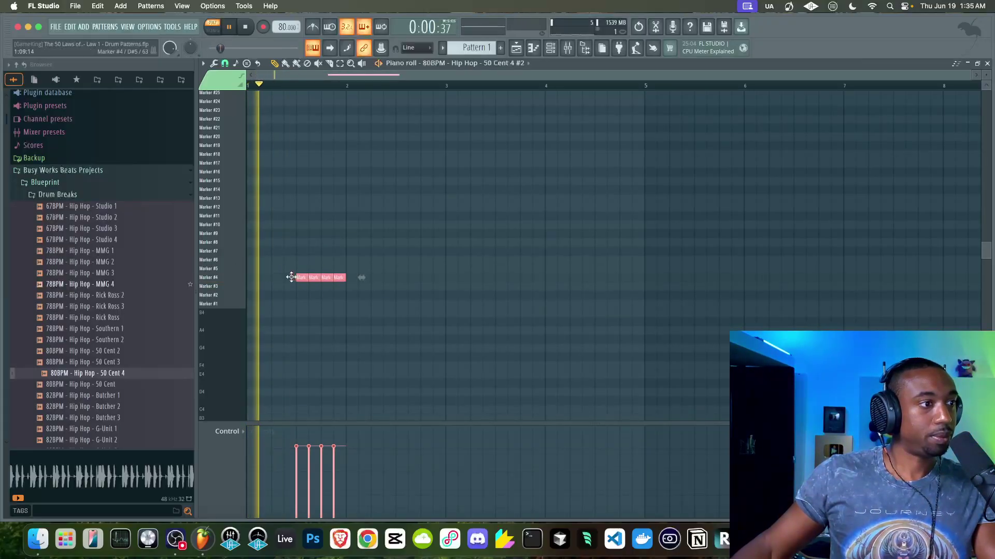
key("super+b")
key("space")
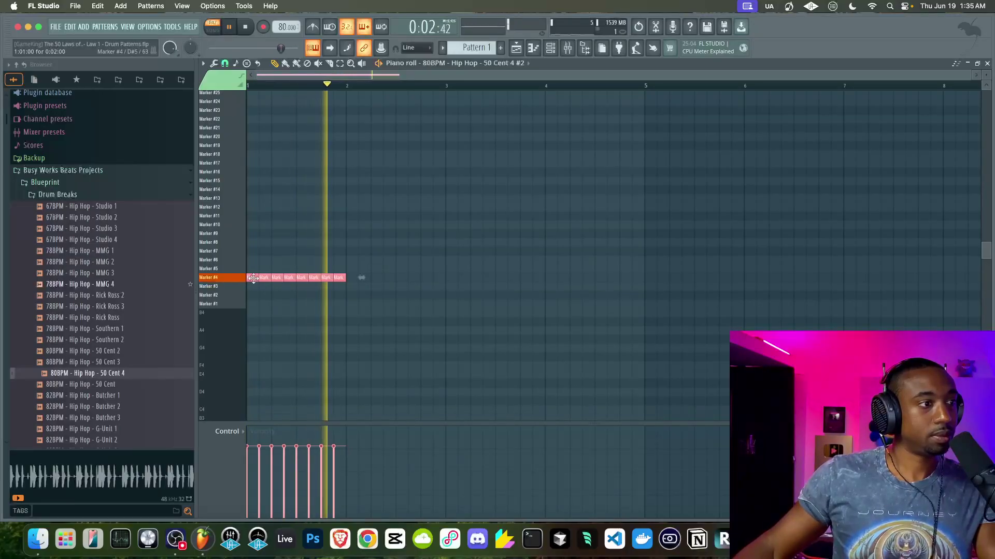
Step: Lay out the Marker #4 notes one per beat across bars 1 and 2, and play them back
key("space")
key("space")
key("super+b")
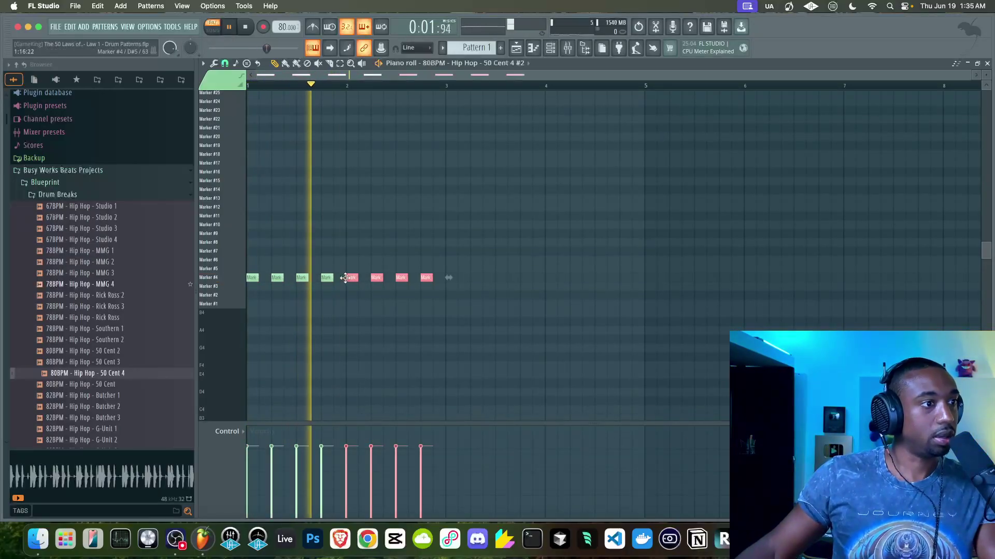
mouse_move(466, 256)
left_mouse_down()
mouse_move(262, 282)
mouse_move(240, 266)
left_mouse_up()
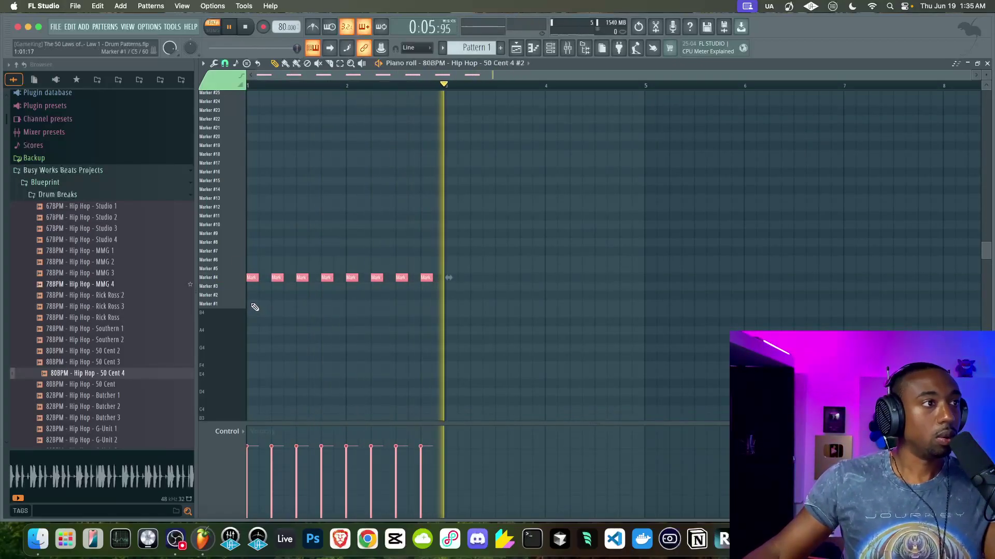
key("space")
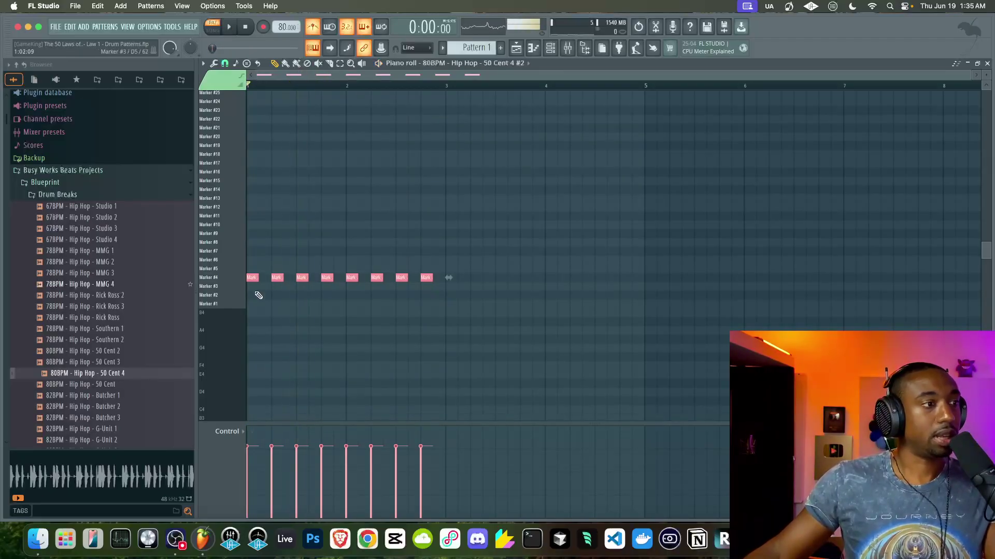
Step: Add Marker #1 notes on beats 1, 3 and half a beat after 3, and Marker #3 notes on beats 2 and 4 of bar 1
left_click(253, 304)
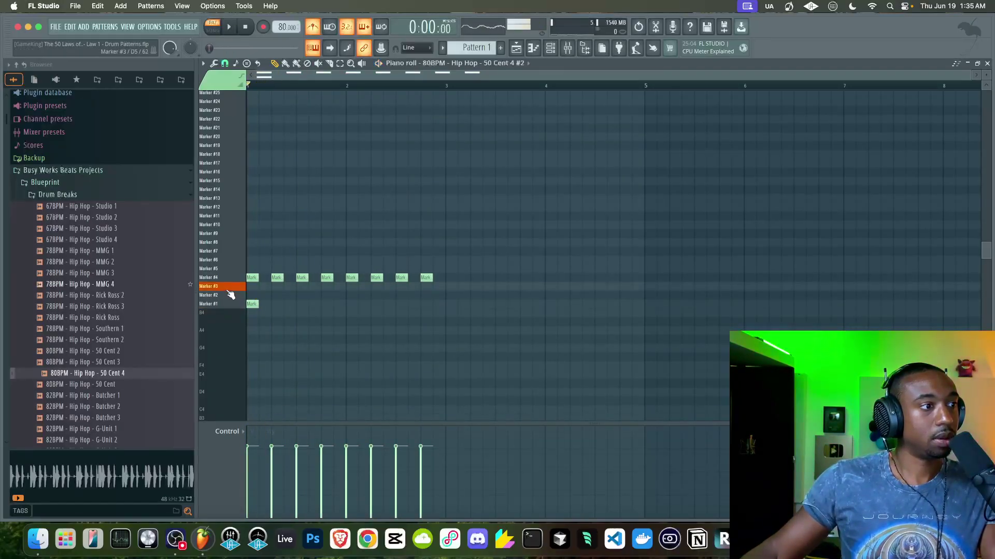
left_click(277, 287)
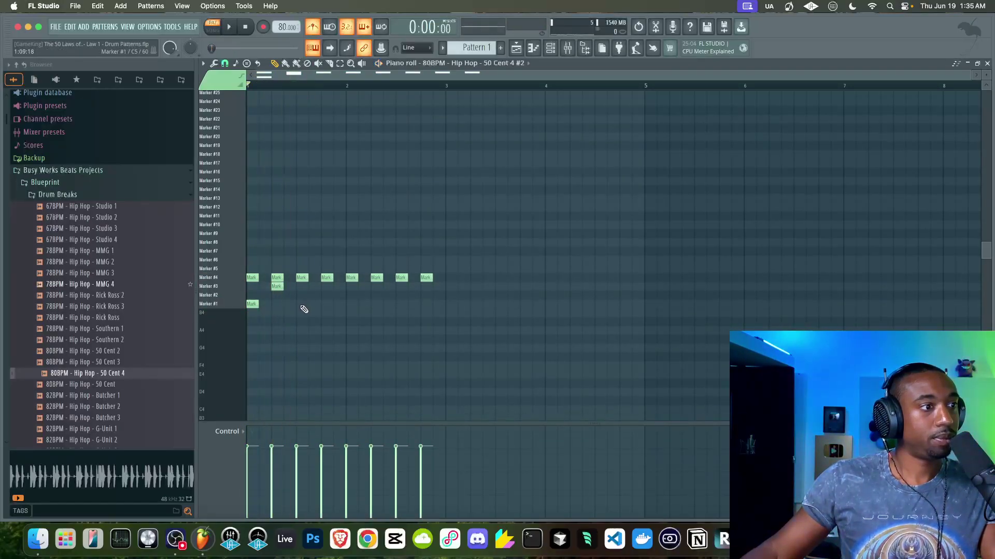
left_click(225, 63)
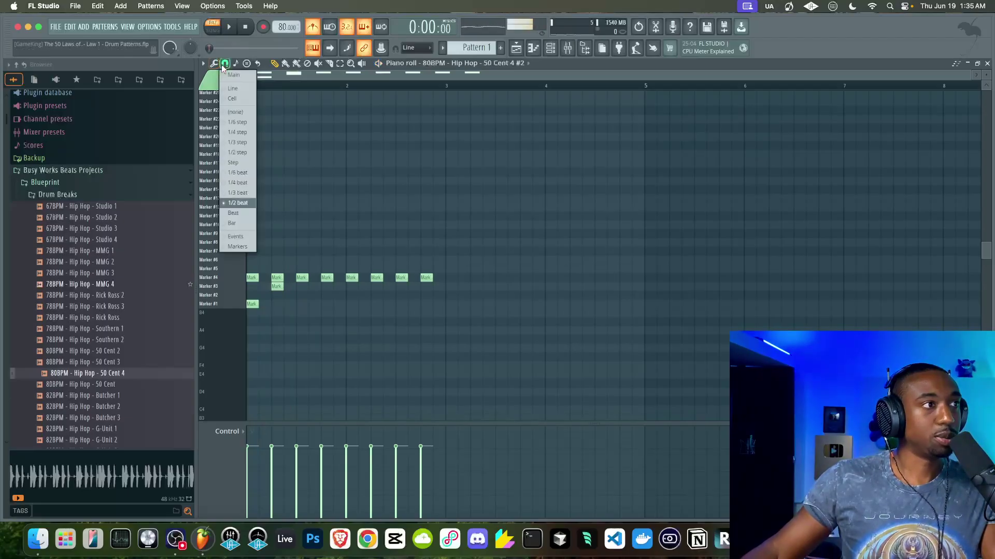
left_click(232, 193)
scroll(262, 283, "up", 2)
scroll(302, 309, "up", 1)
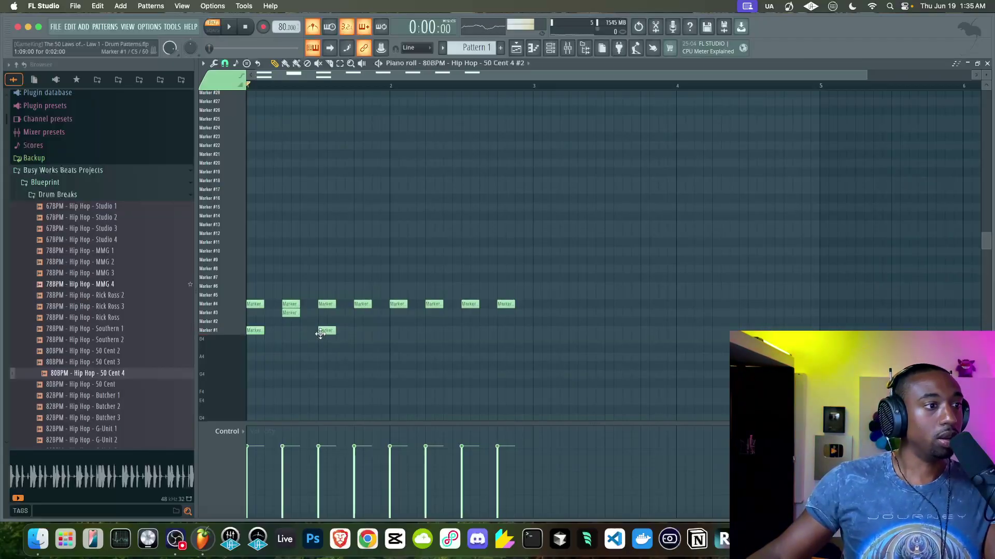
left_click(341, 332)
key("space")
left_click(354, 312)
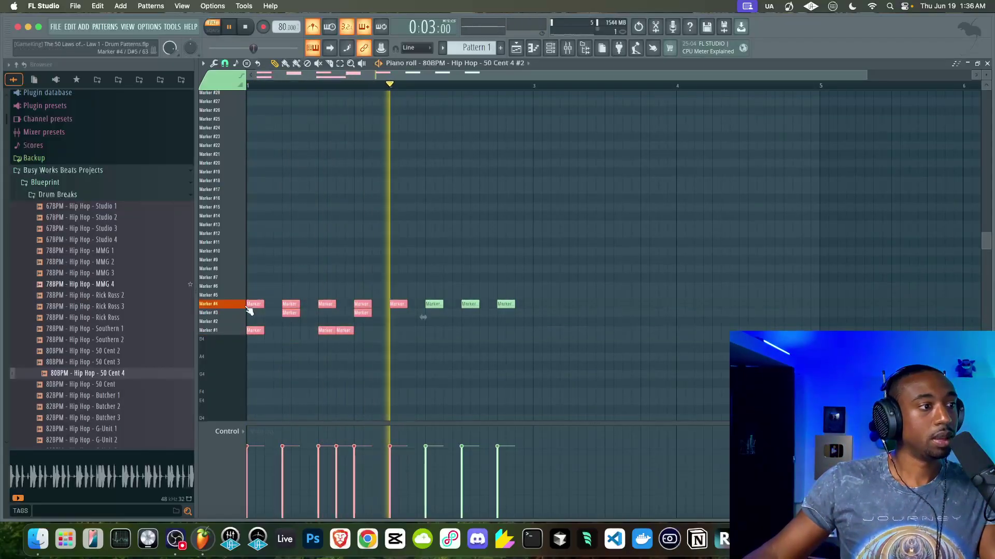
Step: Duplicate bar 1's Marker #1 and Marker #3 notes into bar 2 and play the two-bar pattern
key("space")
left_click_drag(252, 313, 407, 372)
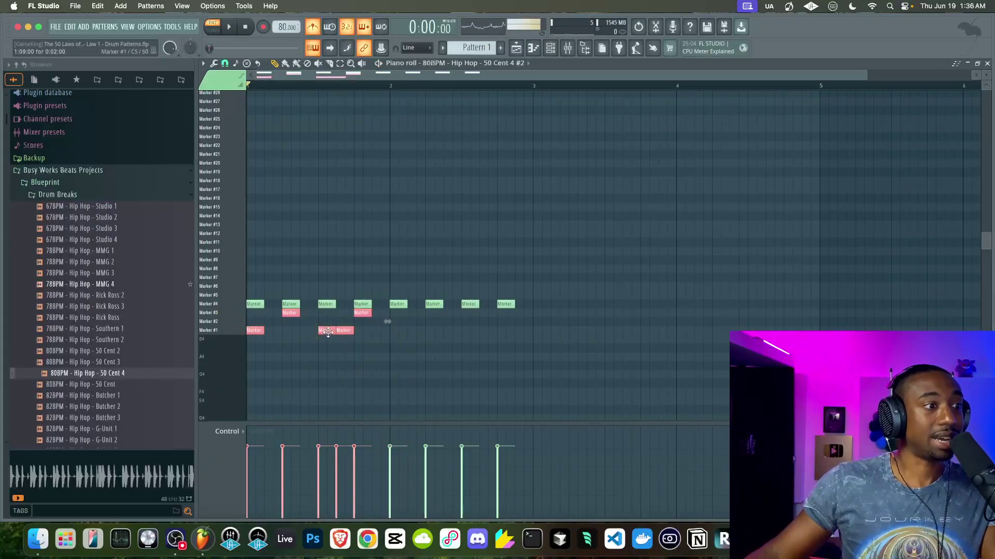
key("super+b")
key("space")
key("super+d")
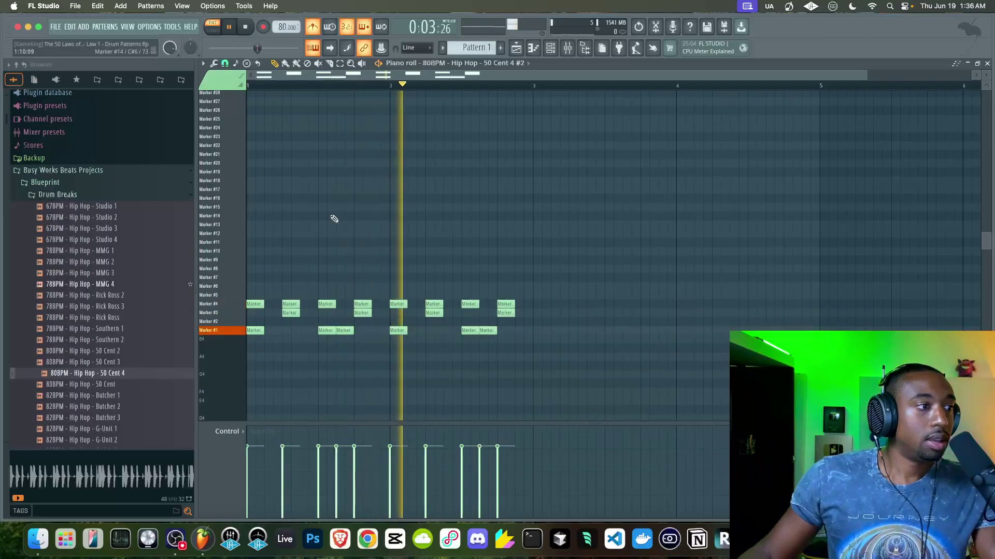
key("space")
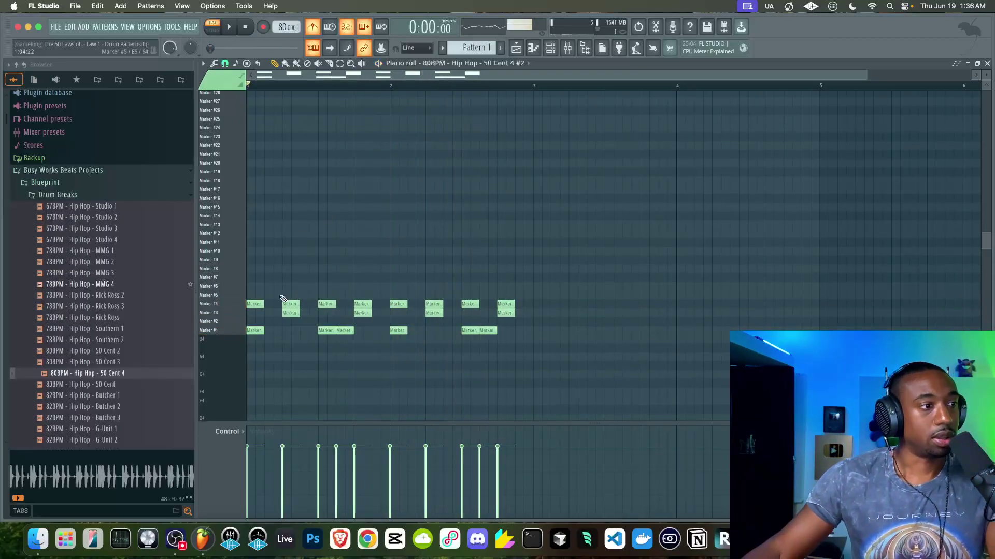
Step: Shift all the Marker #4 notes half a beat later so they fall on the offbeats, and play the pattern
double_click(235, 305)
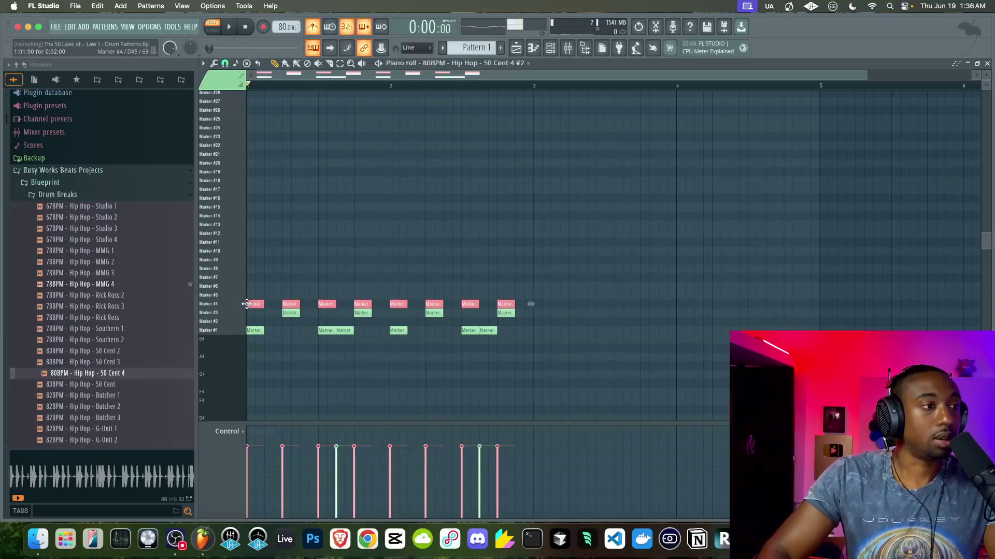
key("shift+Right")
key("shift+Right")
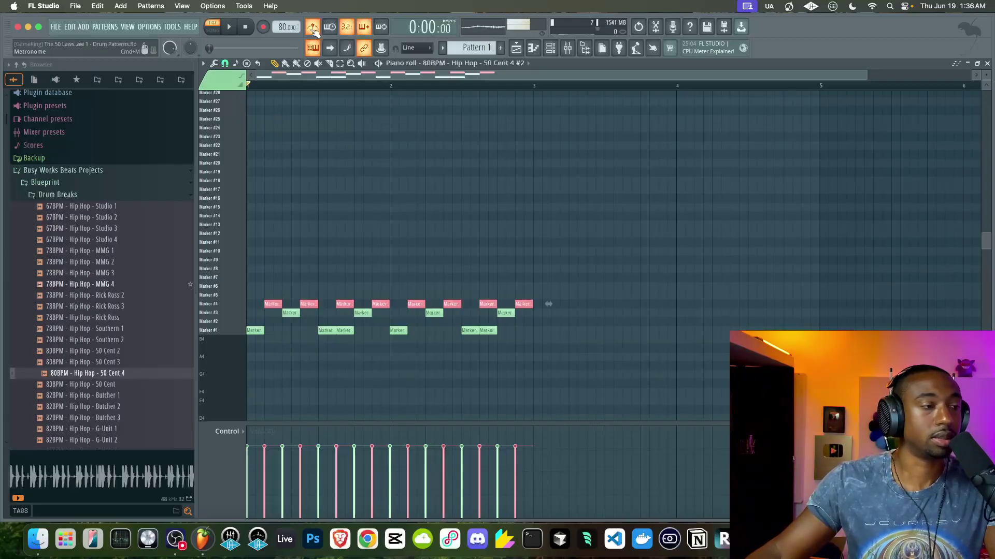
key("space")
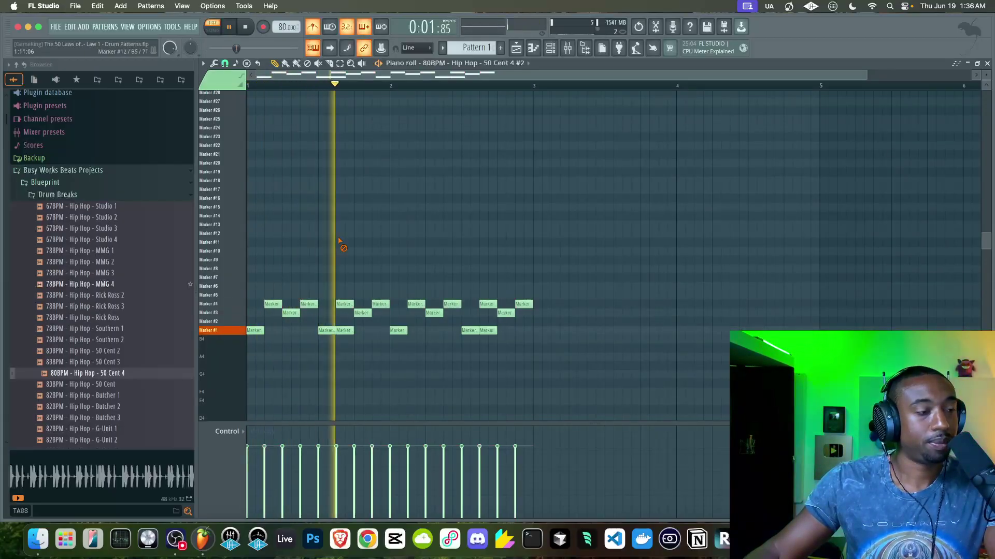
Step: Nudge all the Marker #4 notes slightly later, off the grid, while the pattern plays
left_click_drag(549, 305, 259, 303)
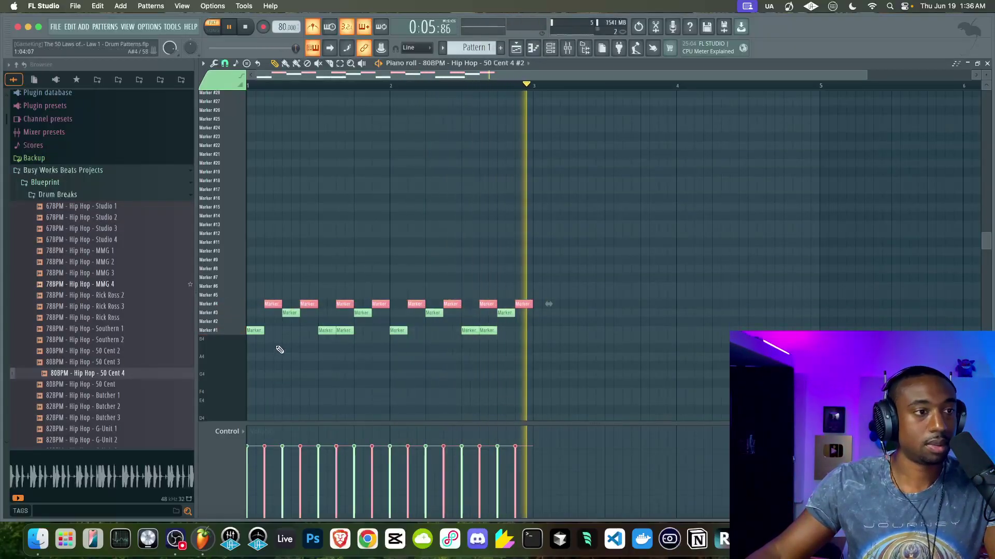
scroll(271, 300, "up", 5)
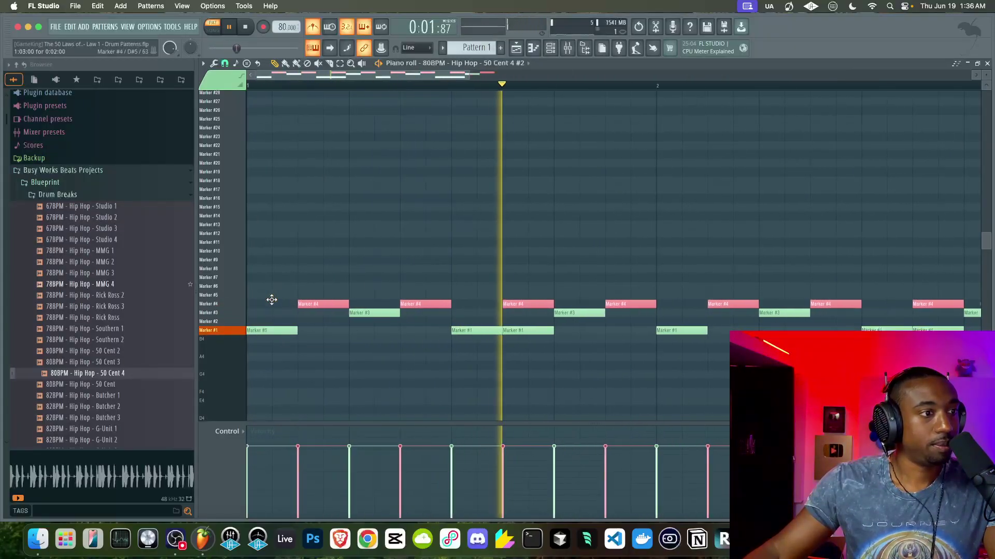
scroll(271, 300, "up", 4)
left_click_drag(354, 305, 358, 304)
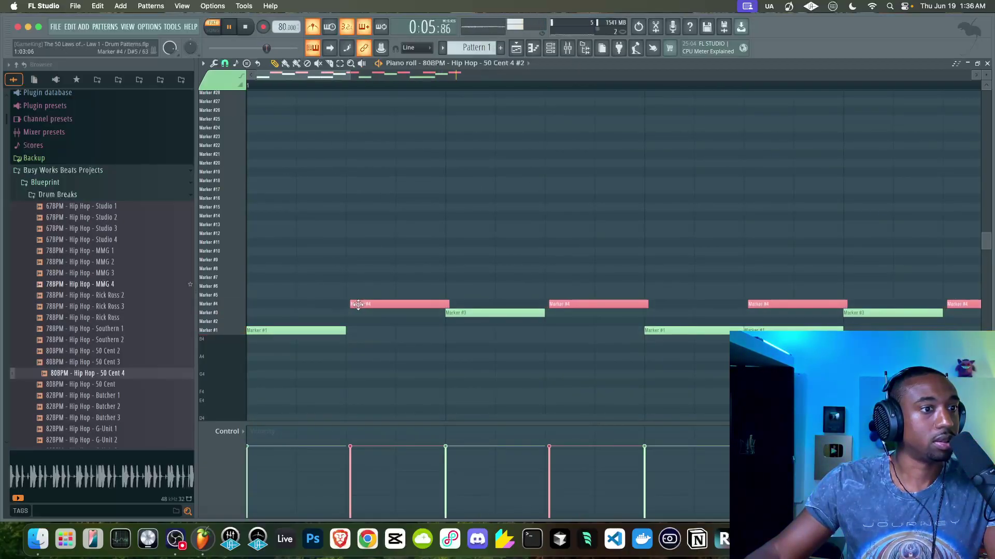
scroll(347, 301, "down", 3)
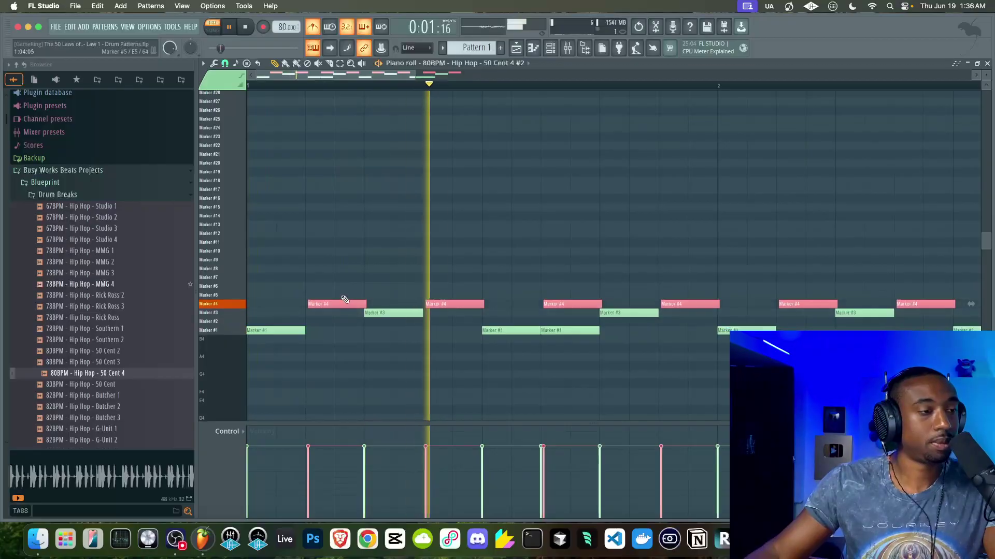
scroll(345, 300, "down", 3)
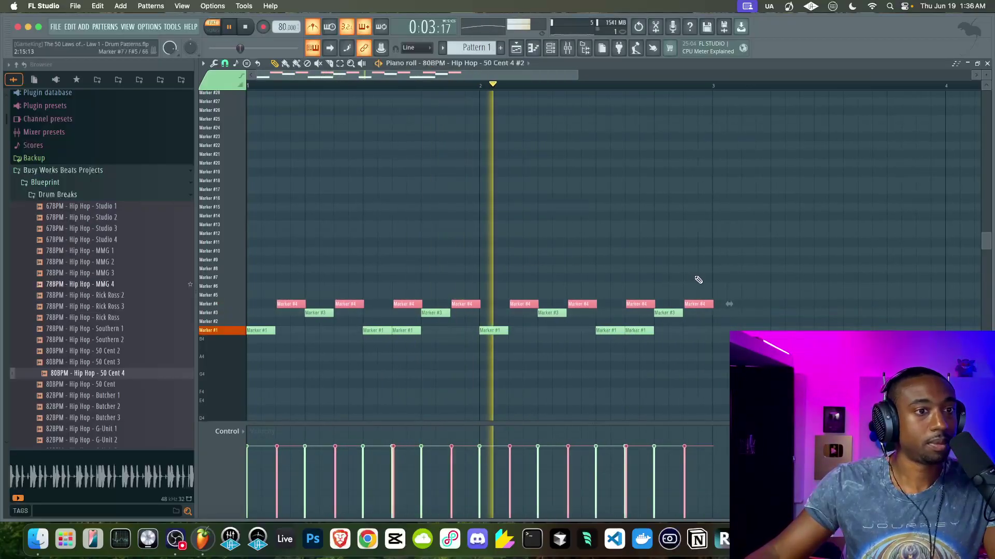
Step: Shorten the last Marker #4 note so it ends within bar 2, stop playback and clear the note selection
left_click(707, 304)
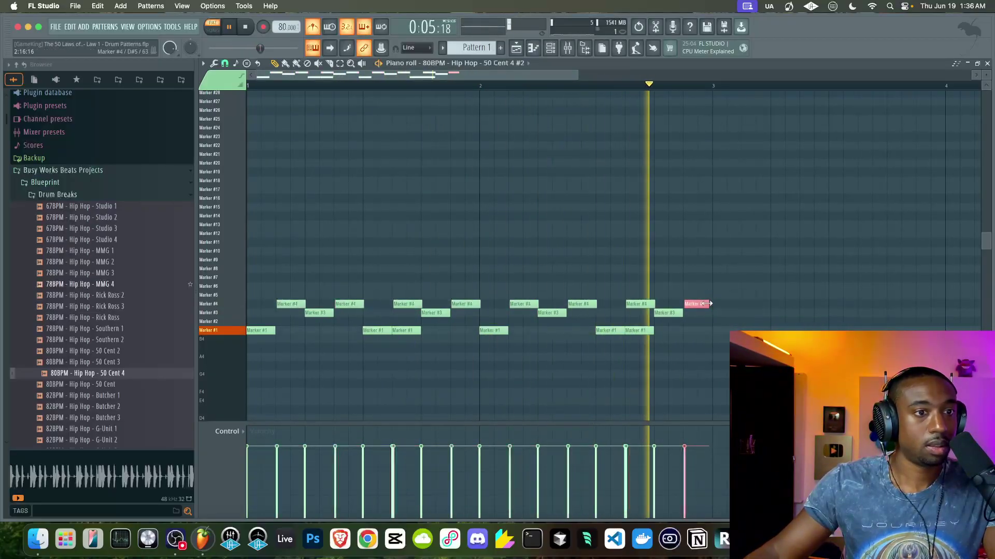
key("space")
left_click_drag(644, 340, 448, 328)
left_click(431, 379, "super")
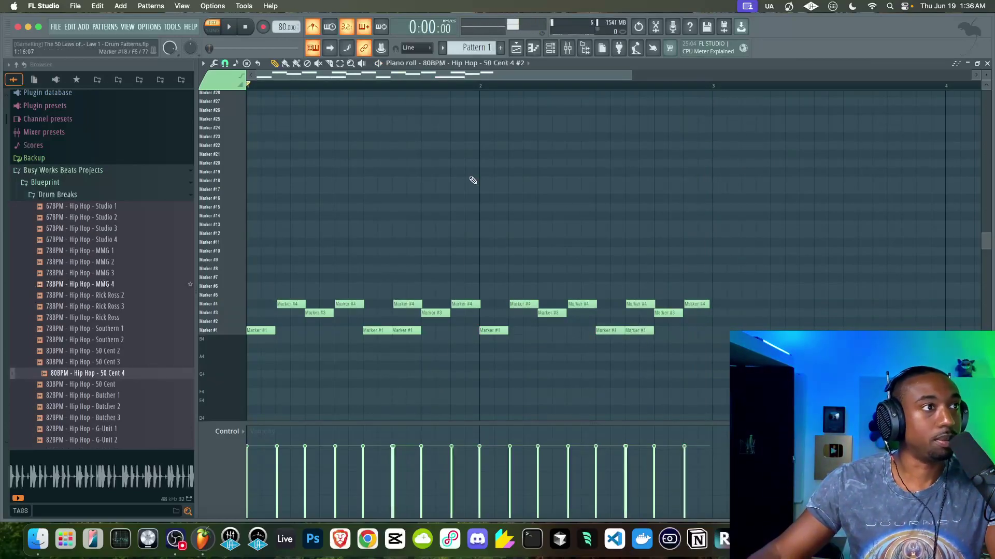
Step: Play the pattern once more, stop it and delete all of its notes
key("space")
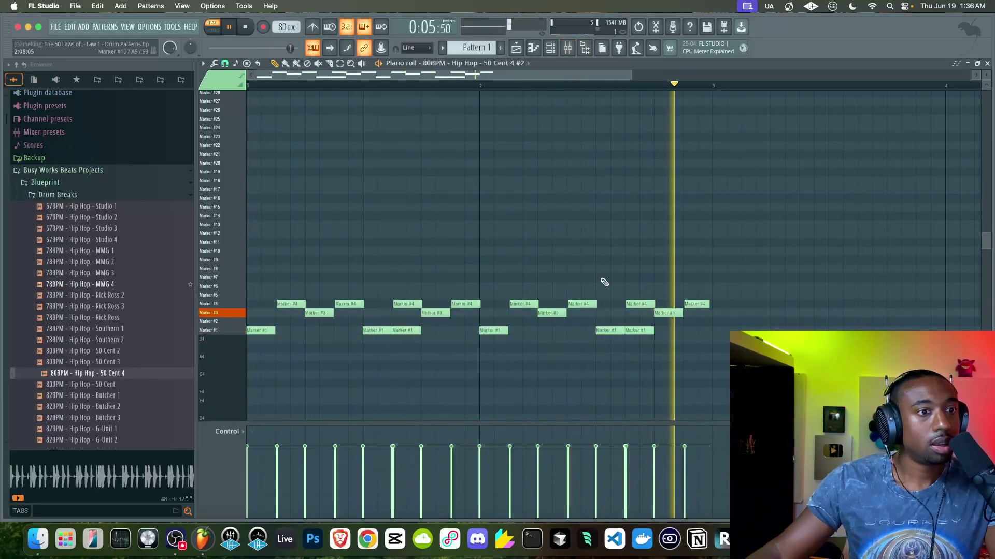
key("space")
left_click_drag(720, 344, 162, 148)
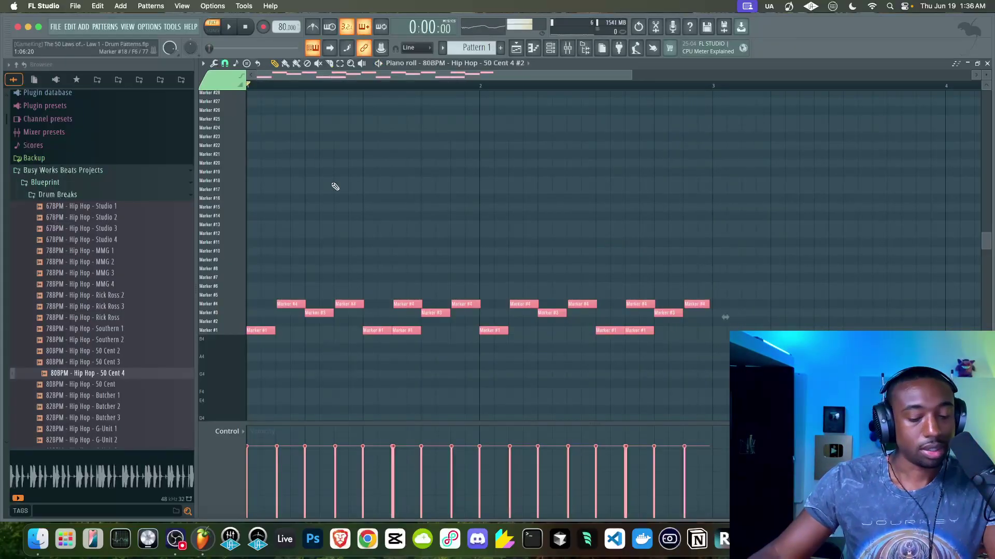
key("Delete")
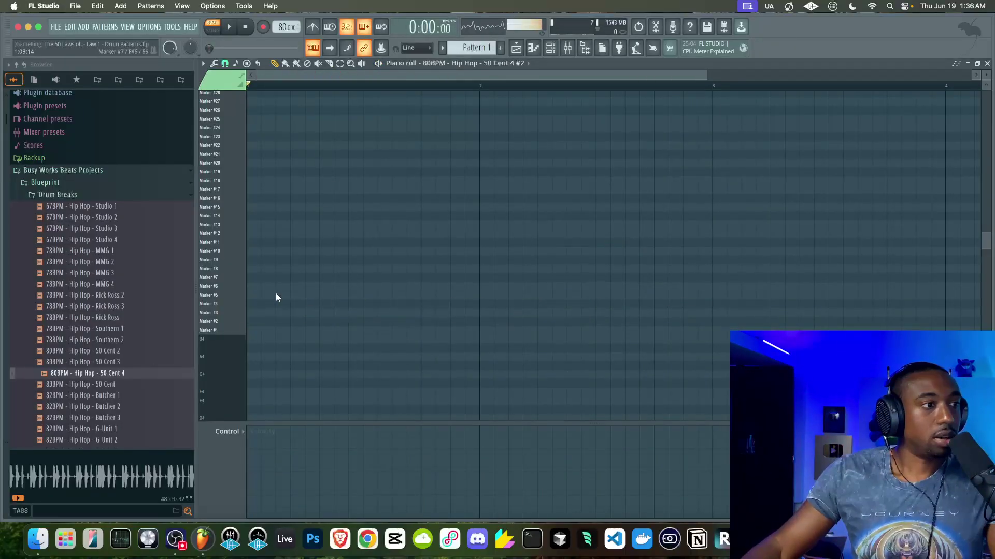
Step: Place a Marker #4 note at the start of bar 1 and shorten it to half a beat
left_click(251, 303)
left_click_drag(284, 304, 271, 304)
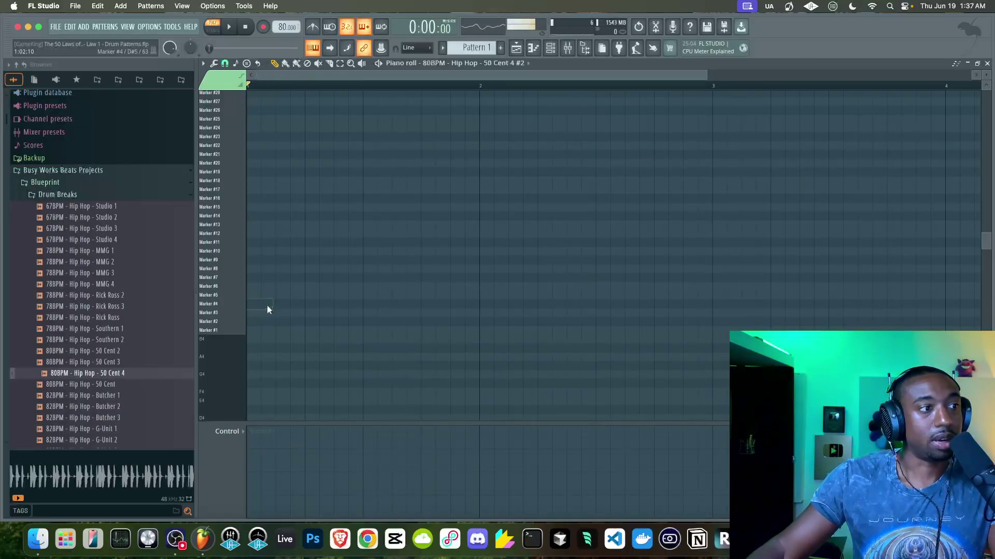
key("super+l")
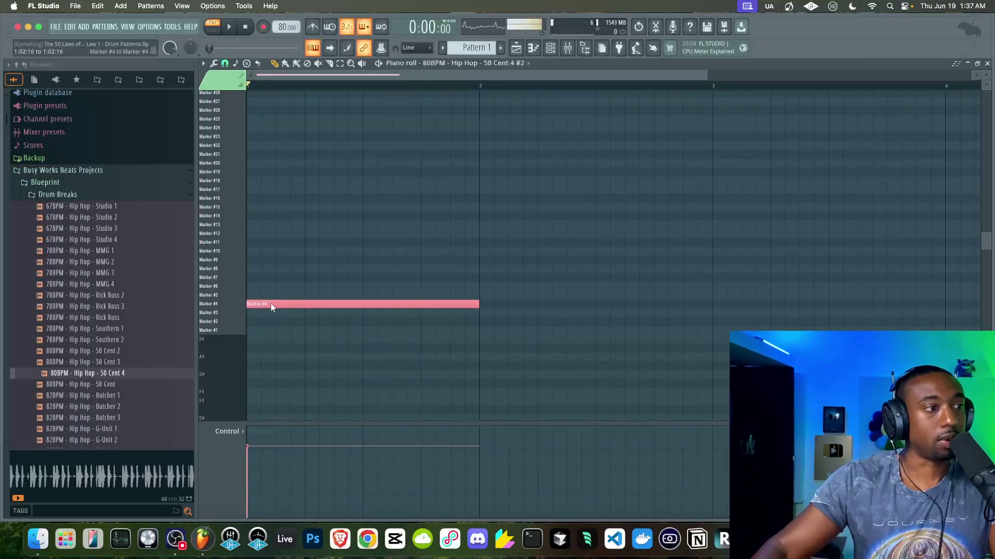
key("super+d")
left_click_drag(390, 303, 268, 304)
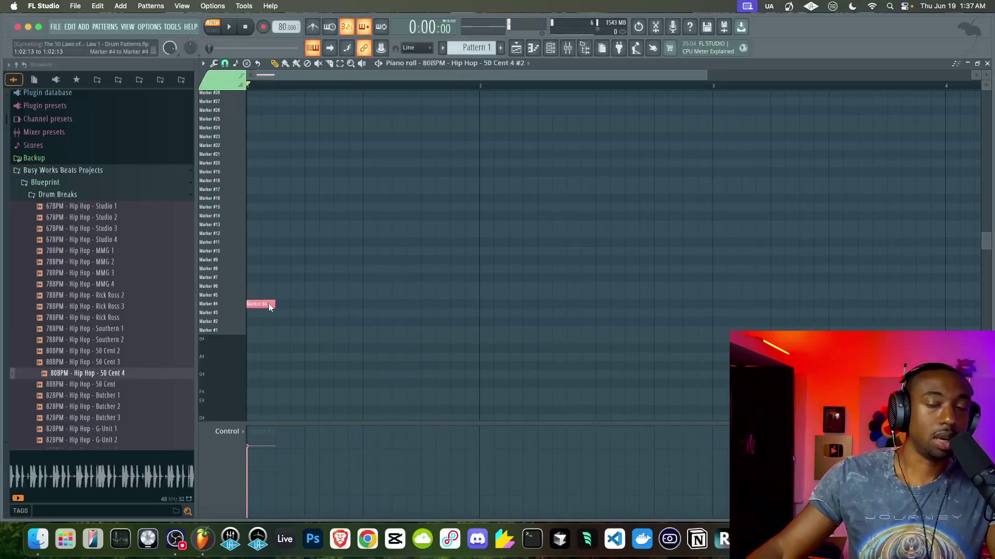
Step: Duplicate the half-beat Marker #4 note end to end until it fills bars 1 and 2, and clear the selection
key("super+b")
key("super+b")
key("super+b")
key("super+b")
key("super+b")
key("super+b")
key("super+b")
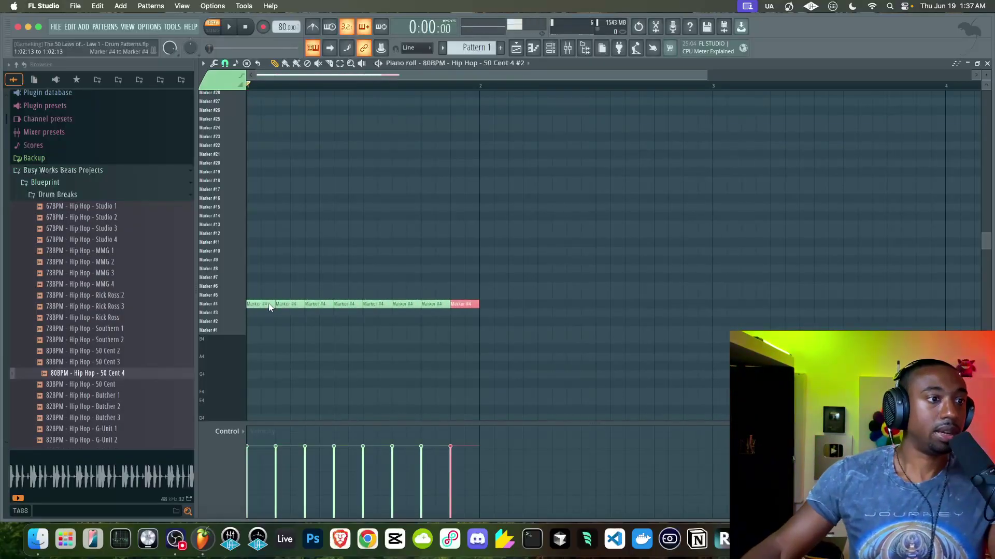
key("super+b")
key("super+b")
key("super+b")
key("super+b")
key("super+b")
key("super+b")
key("super+b")
key("super+b")
key("super+d")
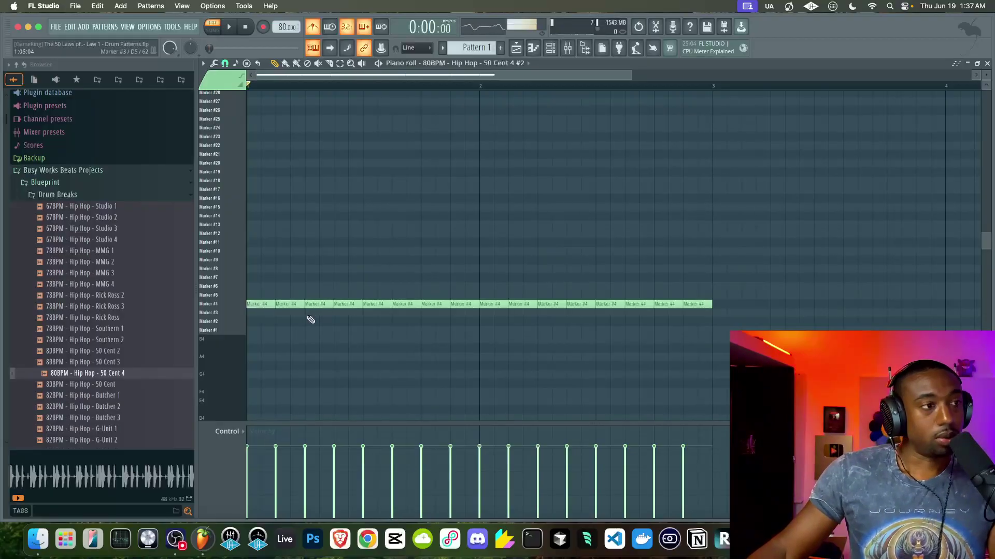
Step: Place Marker #1 notes on steps 1, 4 and 7 of bar 1 and duplicate the figure through bar 2 while the pattern plays
left_click(251, 331)
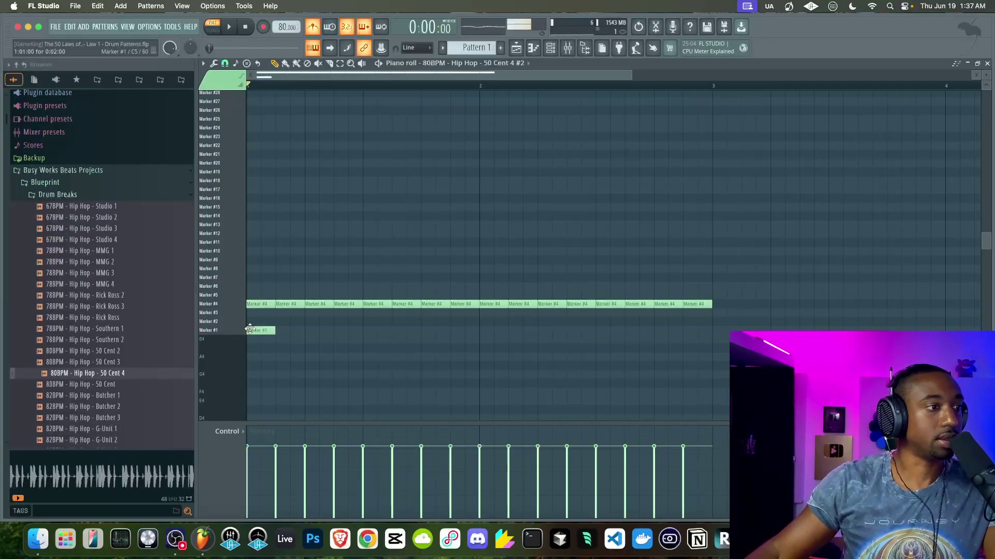
left_click(292, 331)
left_click(334, 331)
key("ctrl+a")
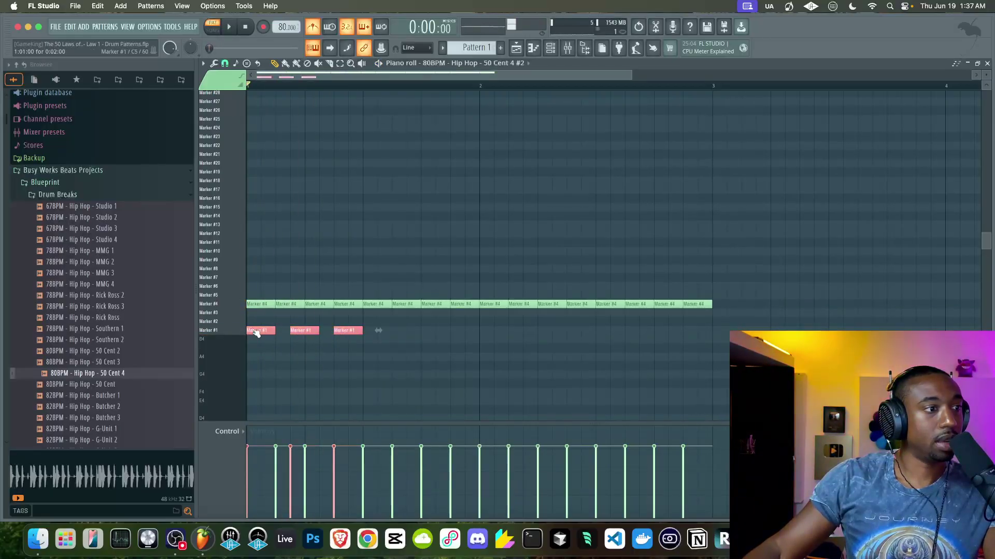
key("ctrl+b")
key("space")
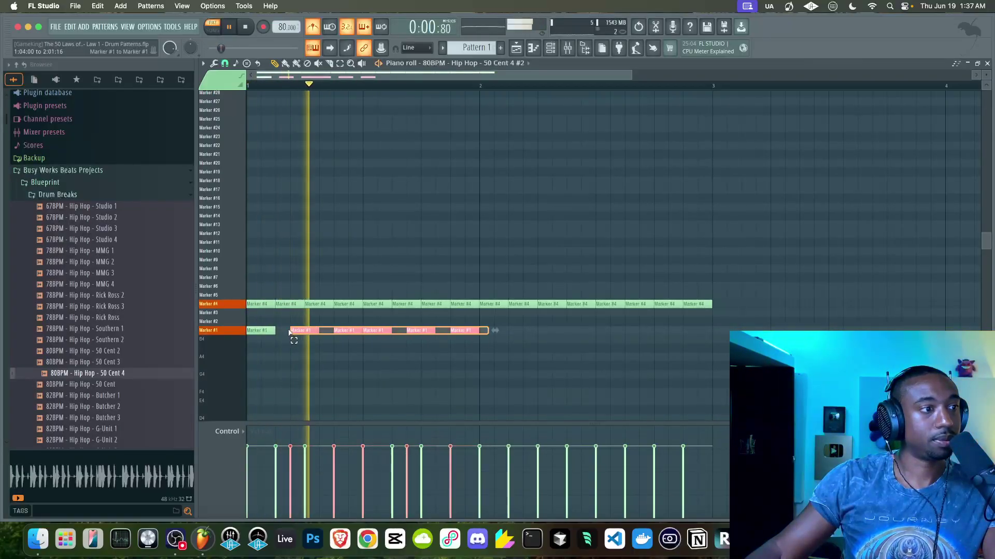
key("ctrl+b")
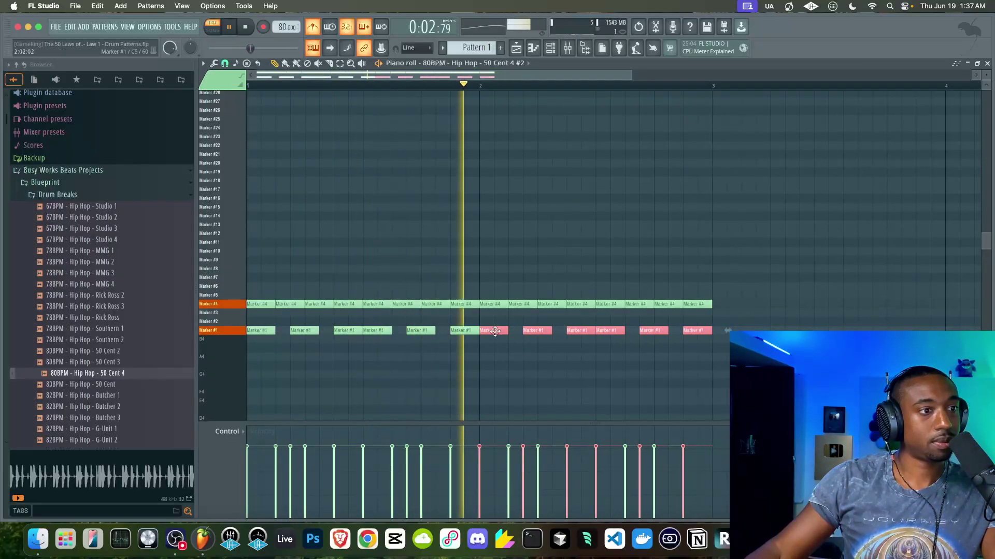
left_click(494, 322)
right_click(496, 322)
Step: Examine the start of the Marker #4 slice's waveform in the second channel's Slicex during playback, and return to the piano roll
left_click(550, 52)
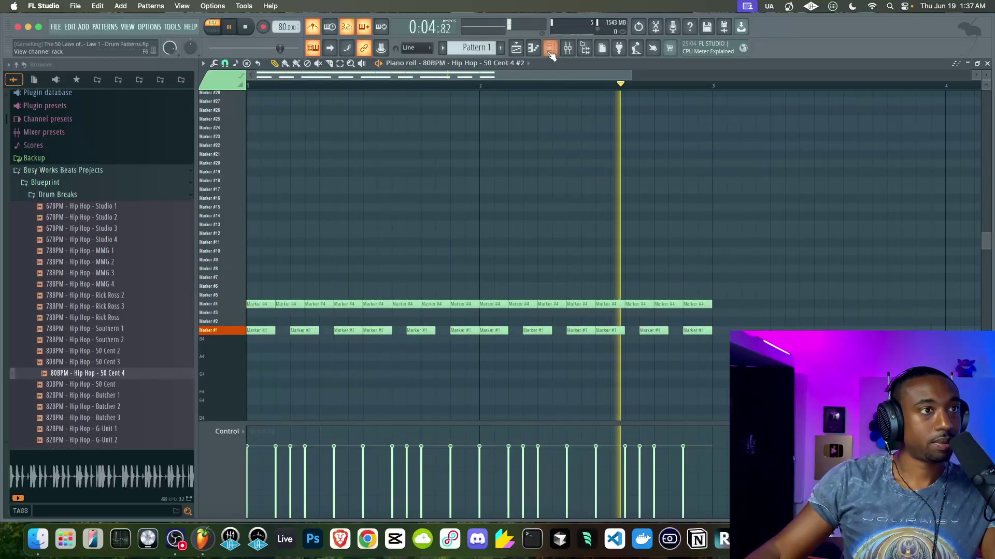
left_click(322, 107)
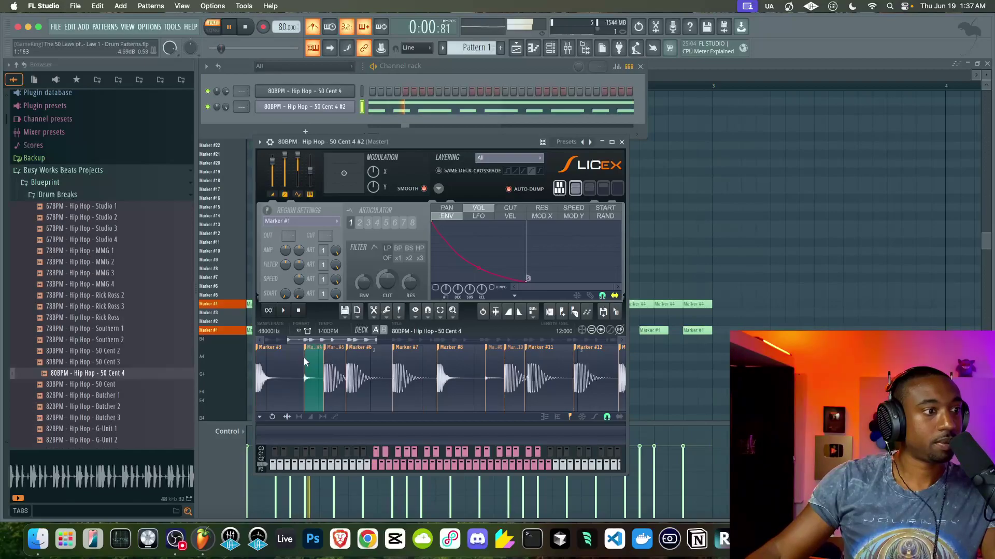
scroll(304, 358, "up", 6)
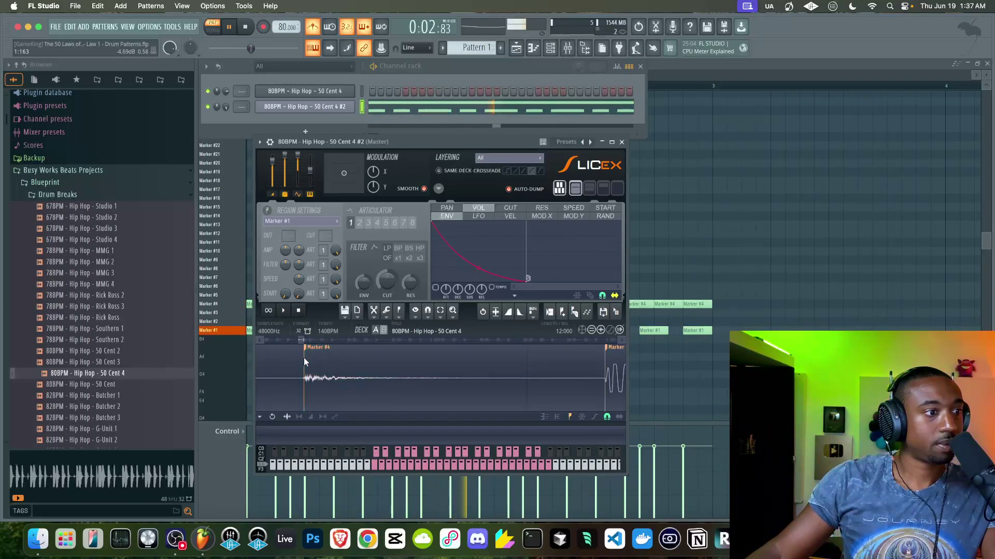
scroll(304, 357, "down", 5)
left_click(621, 141)
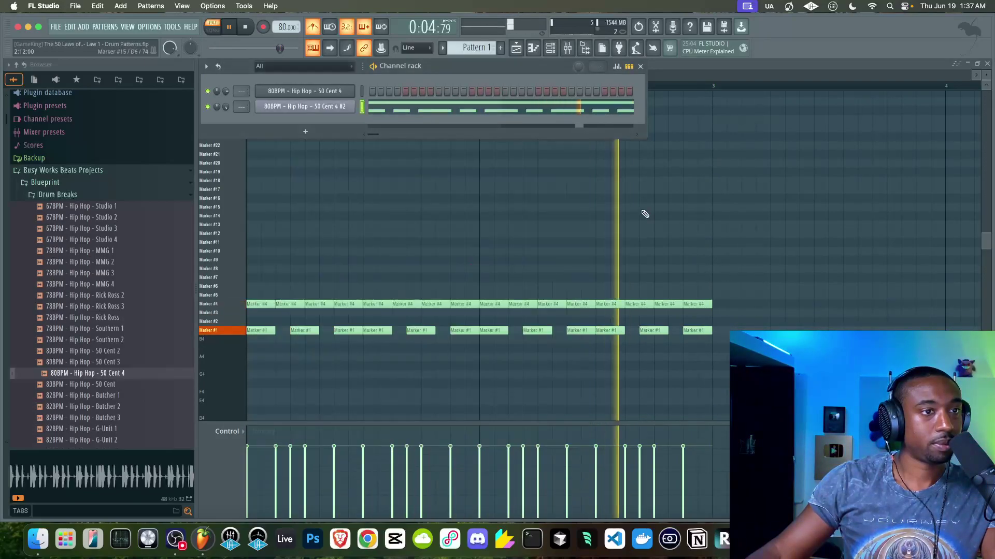
right_click(642, 209)
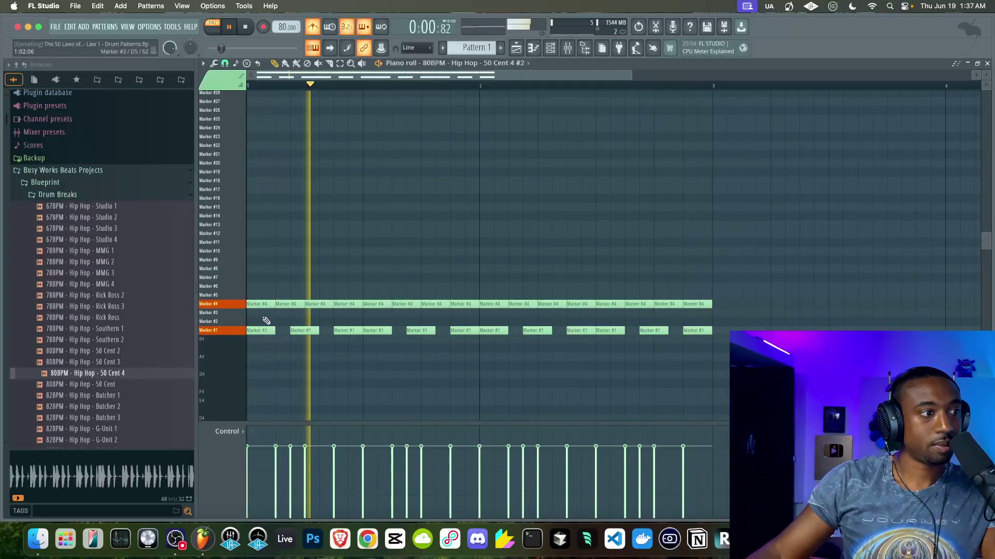
Step: Inspect the slice waveforms in Slicex up close, play the pattern to see which slices trigger, and return to the stopped piano roll
key("space")
left_click(551, 49)
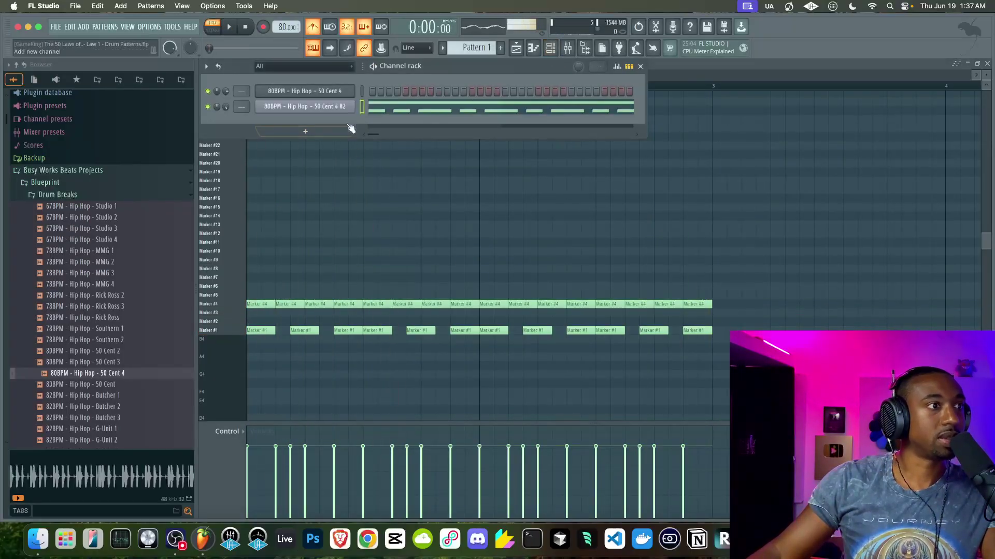
left_click(346, 107)
left_click_drag(300, 339, 228, 346)
scroll(360, 353, "up", 5)
scroll(348, 356, "down", 2)
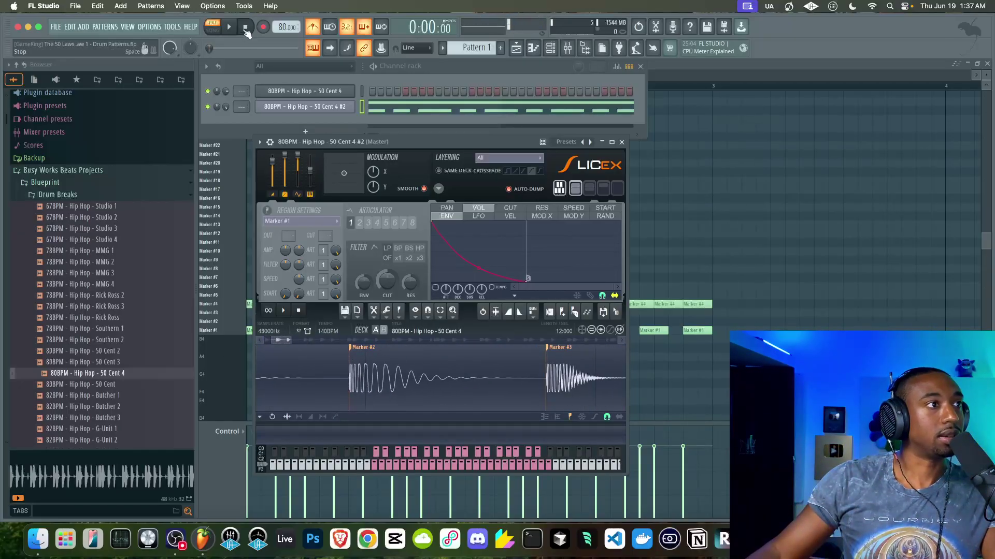
scroll(307, 362, "down", 5)
key("space")
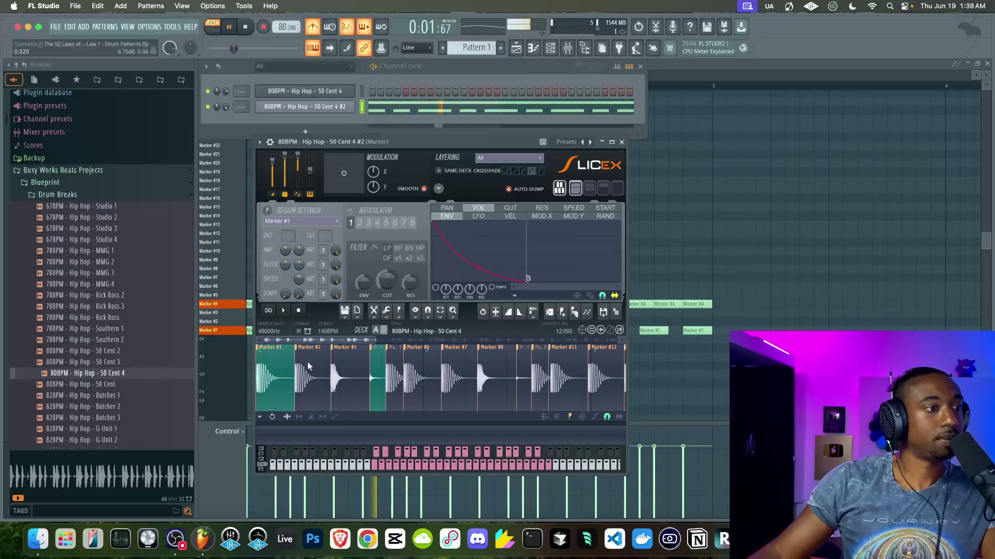
left_click(601, 143)
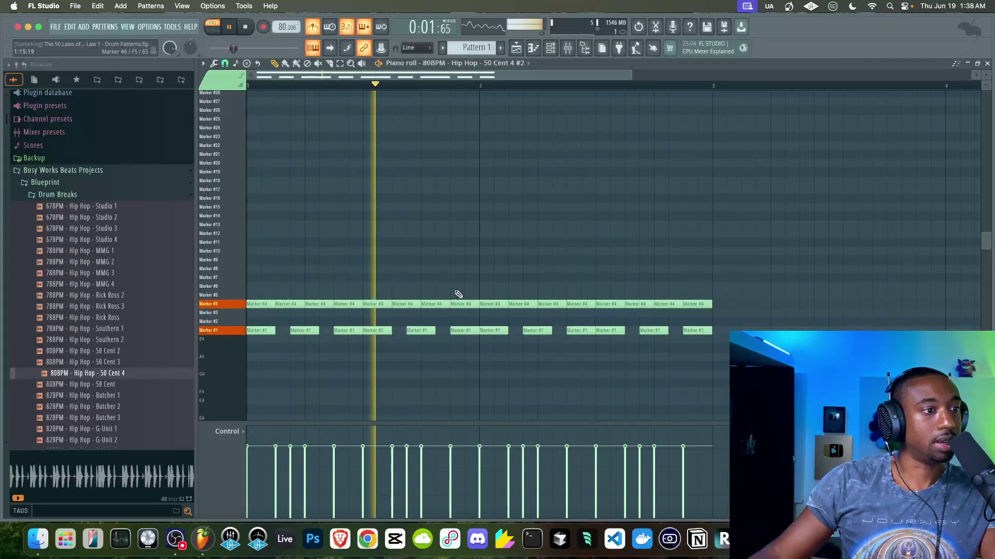
key("space")
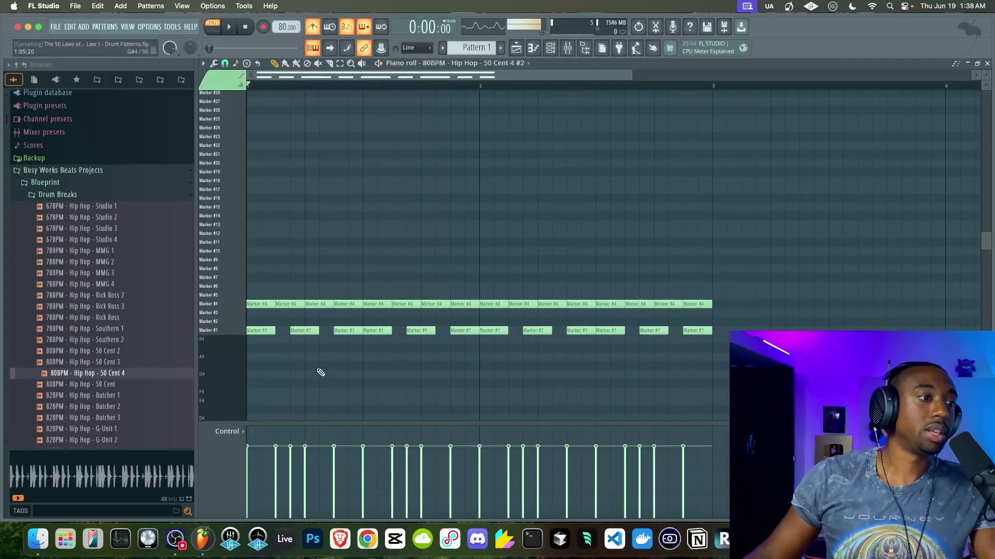
Step: Delete every Marker #1 note except the first, and place new ones on steps 8, 11 and 14 of bar 1
mouse_move(288, 326)
left_mouse_down()
mouse_move(478, 338)
mouse_move(785, 334)
mouse_move(728, 330)
left_mouse_up()
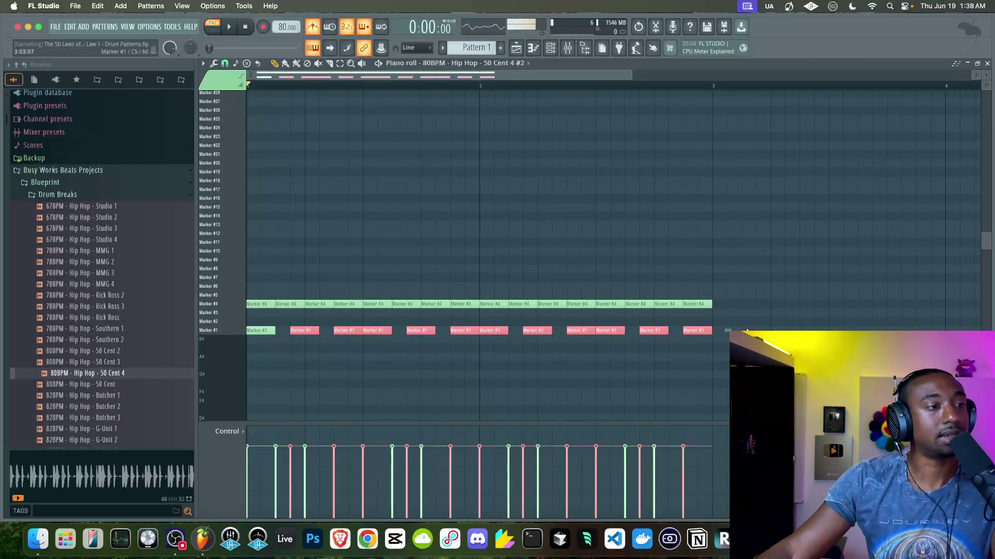
key("Delete")
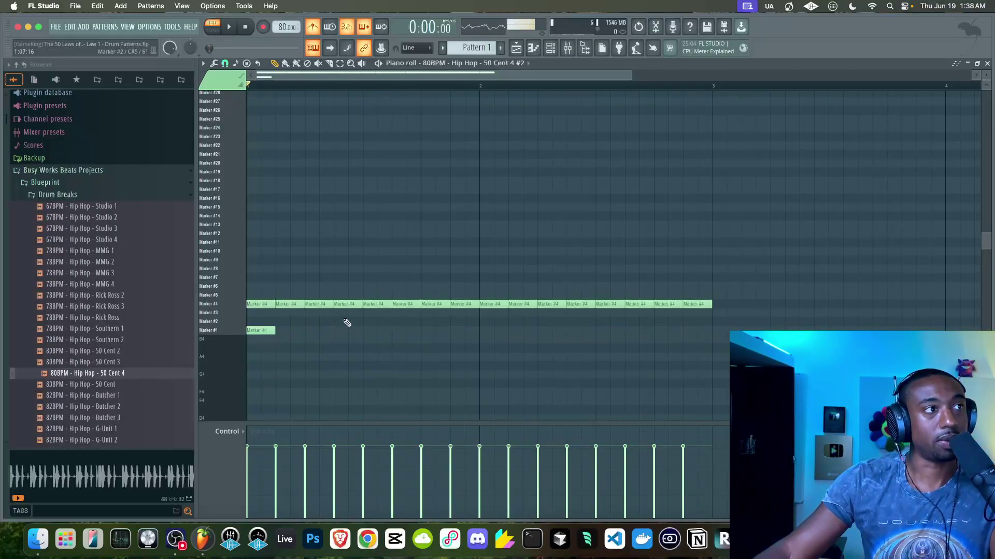
key("space")
left_click(353, 331)
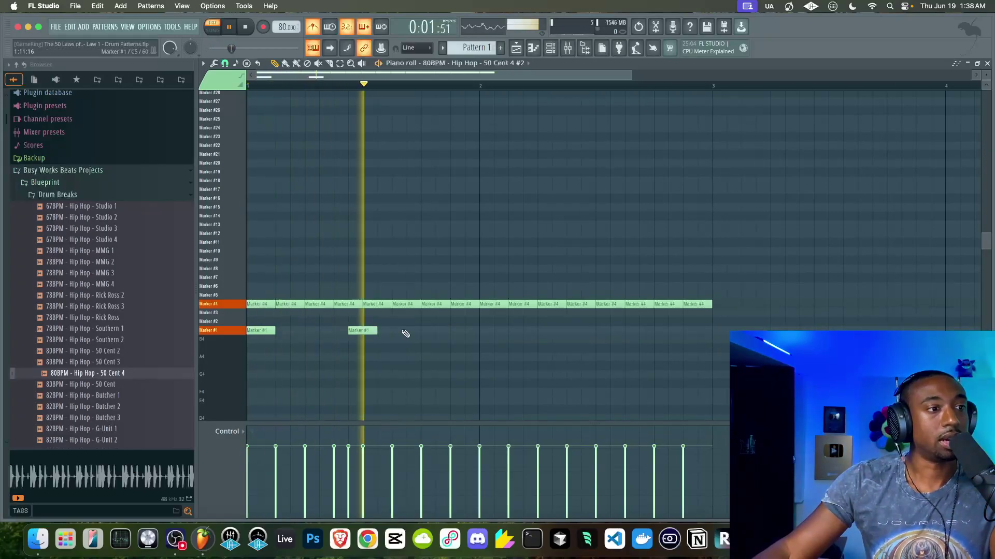
left_click(407, 321)
key("space")
left_click(438, 332)
key("space")
left_click_drag(409, 321, 409, 325)
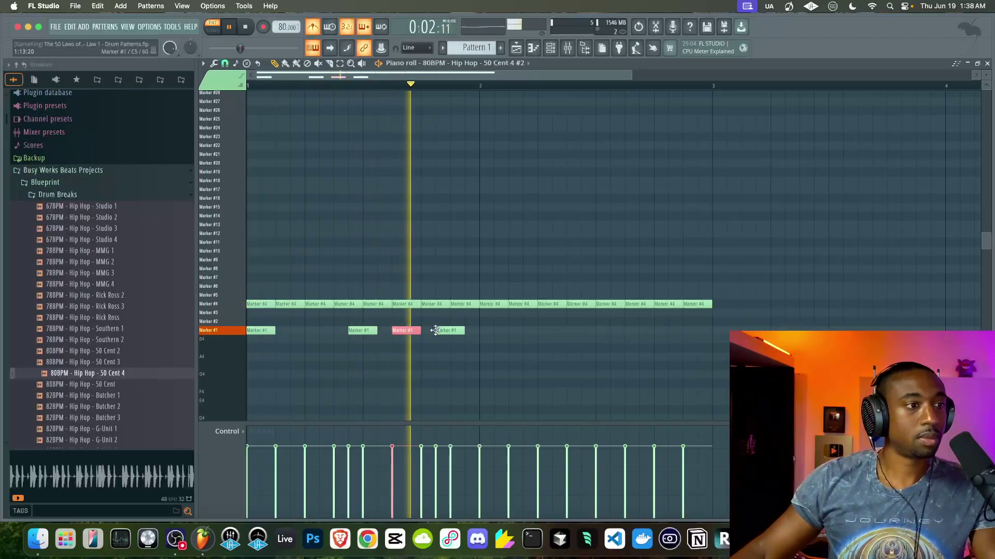
key("space")
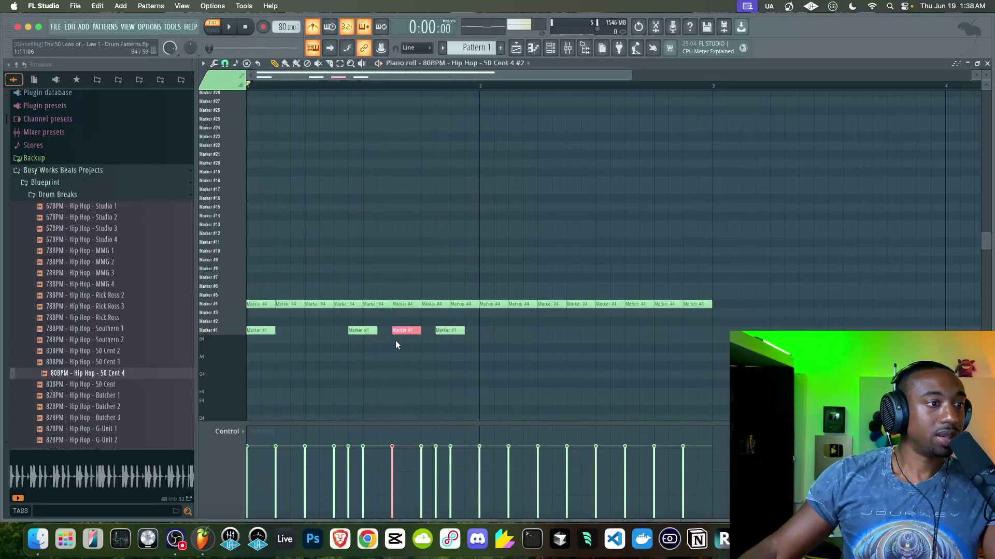
left_click(434, 333, "super")
Step: Play the pattern and duplicate bar 1's four Marker #1 notes into bar 2
key("space")
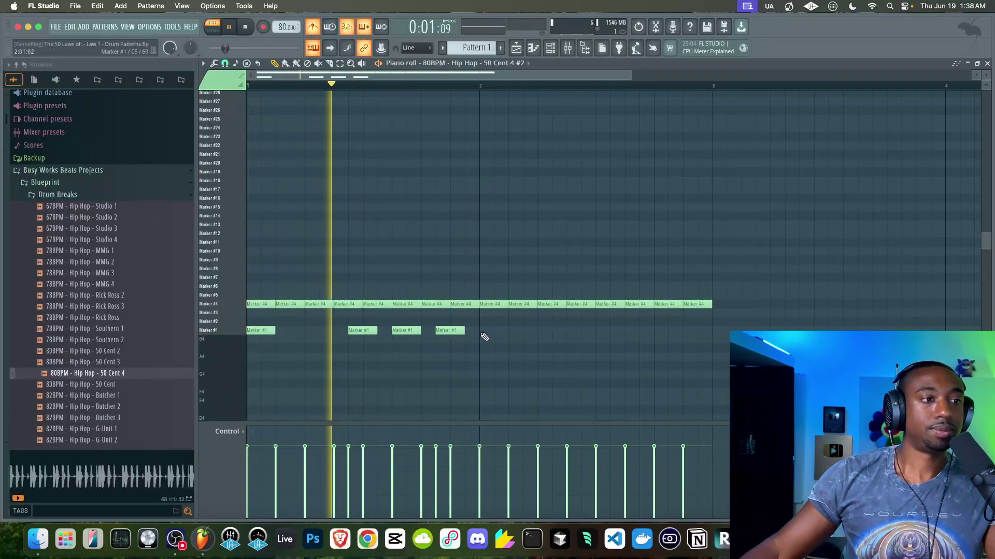
mouse_move(484, 336)
left_mouse_down()
mouse_move(252, 338)
mouse_move(497, 334)
mouse_move(486, 325)
left_mouse_up()
left_click(481, 358, "super")
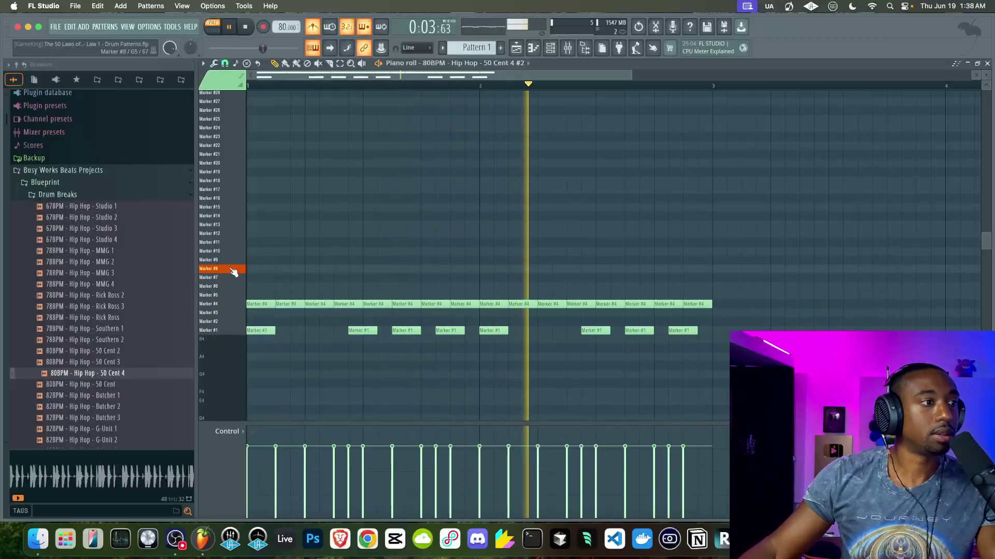
Step: Place Marker #8 notes on beats 2 and 4 of both bars and listen to the pattern with the metronome off
left_click(319, 270)
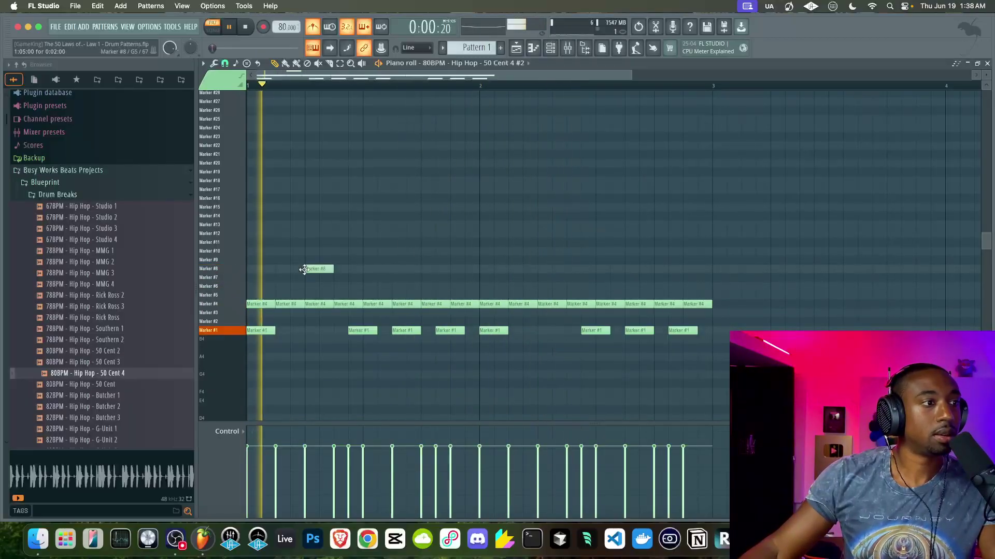
left_click(435, 270)
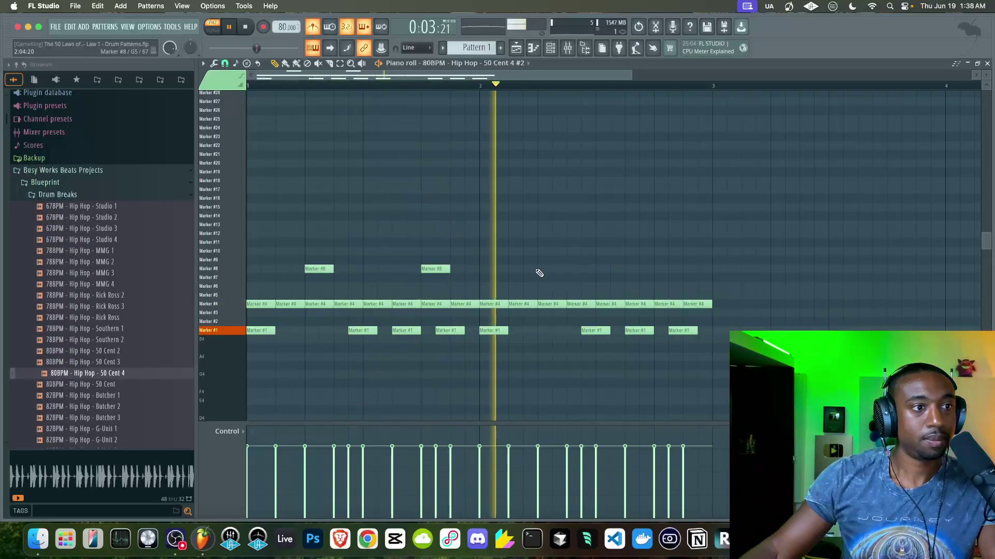
left_click(552, 269)
left_click(657, 269)
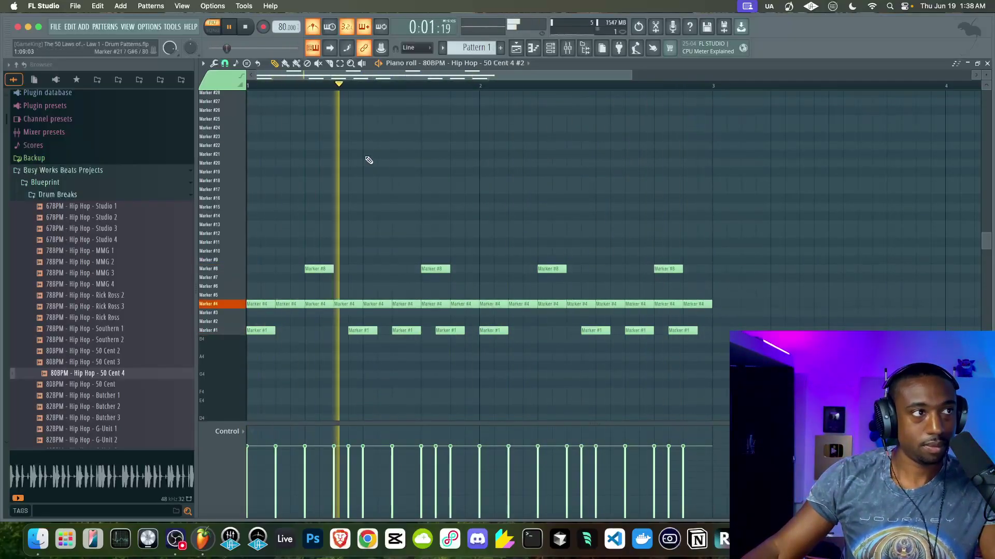
left_click(317, 26)
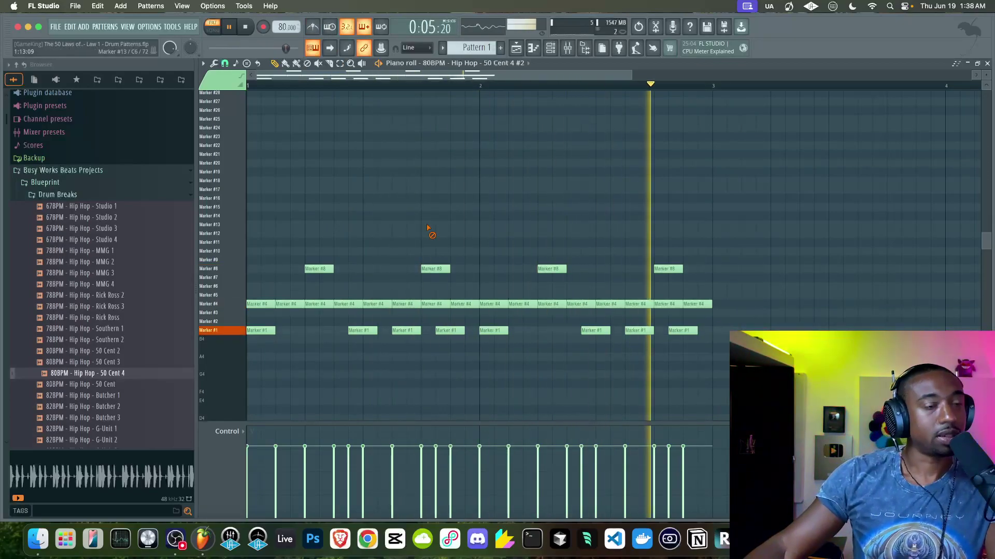
key("space")
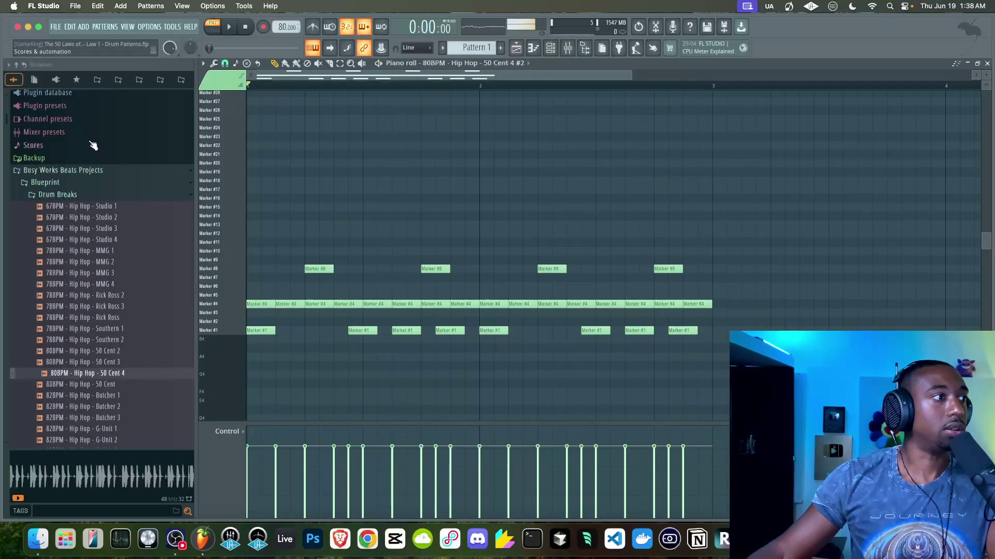
Step: Collapse the Blueprint folder and look through the drum kits in the Lunch77 sound folder
left_click(72, 184)
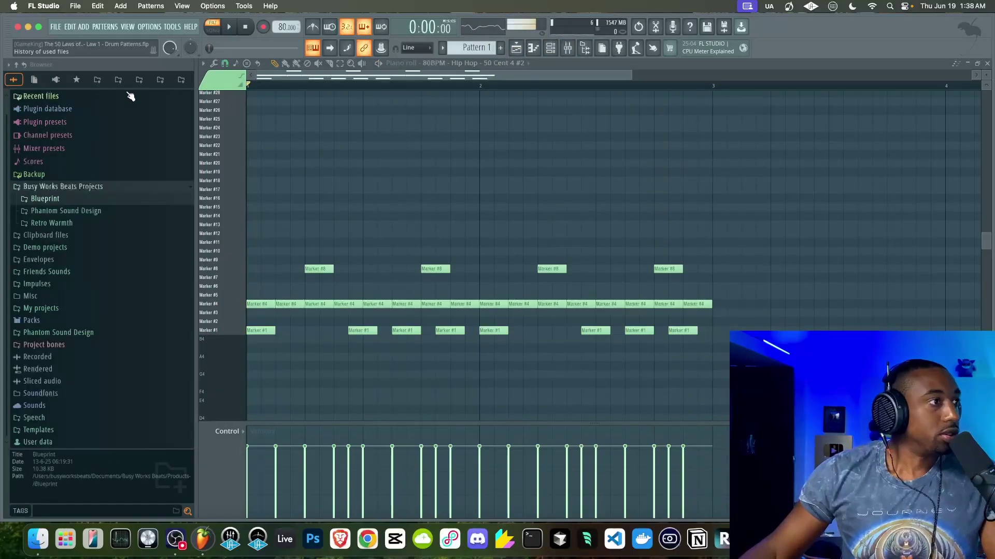
left_click(98, 79)
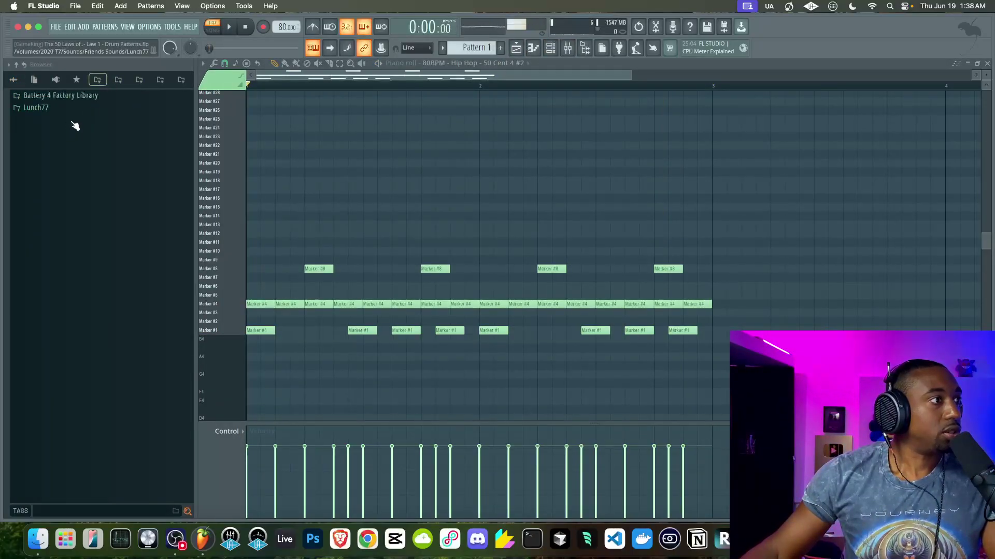
left_click(58, 107)
scroll(65, 217, "down", 3)
scroll(65, 217, "down", 5)
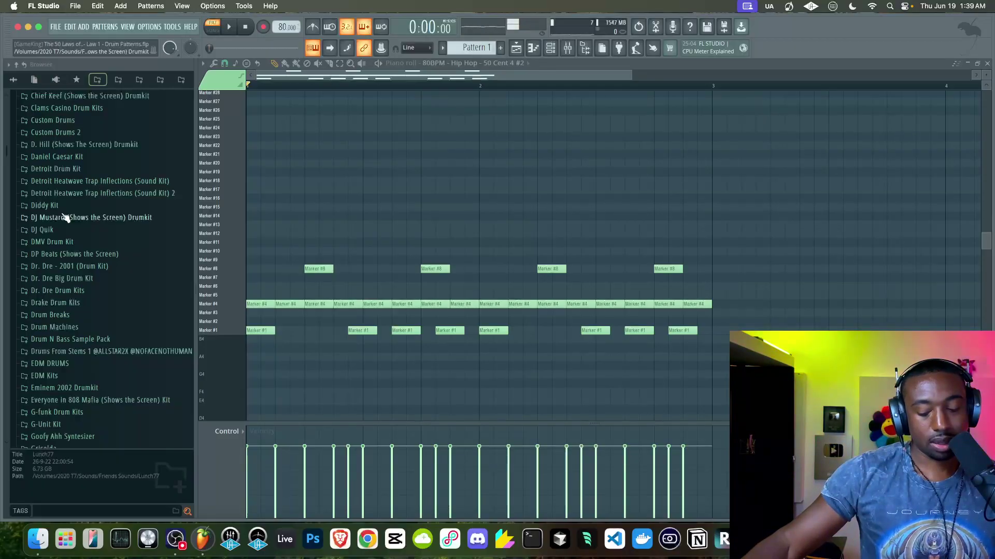
scroll(65, 217, "down", 3)
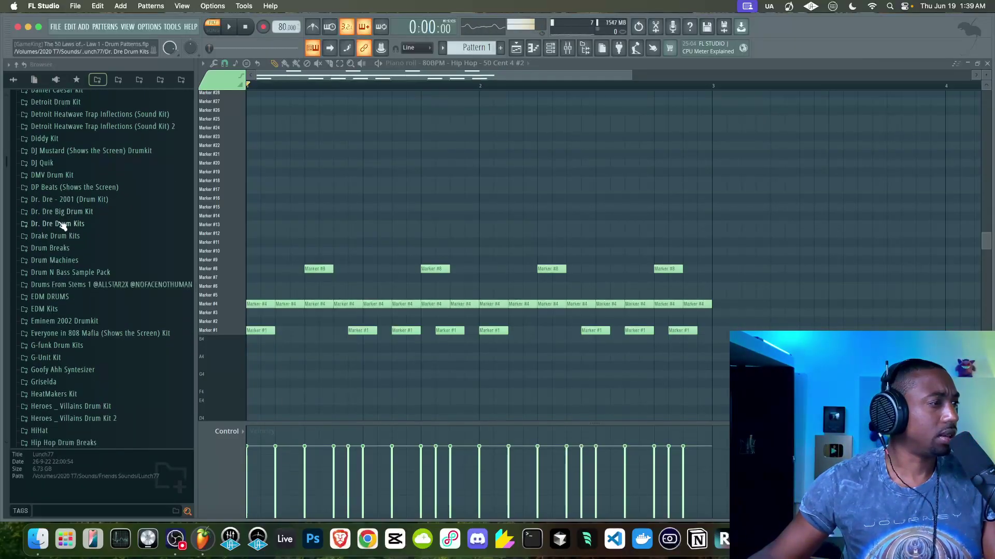
scroll(58, 212, "up", 8)
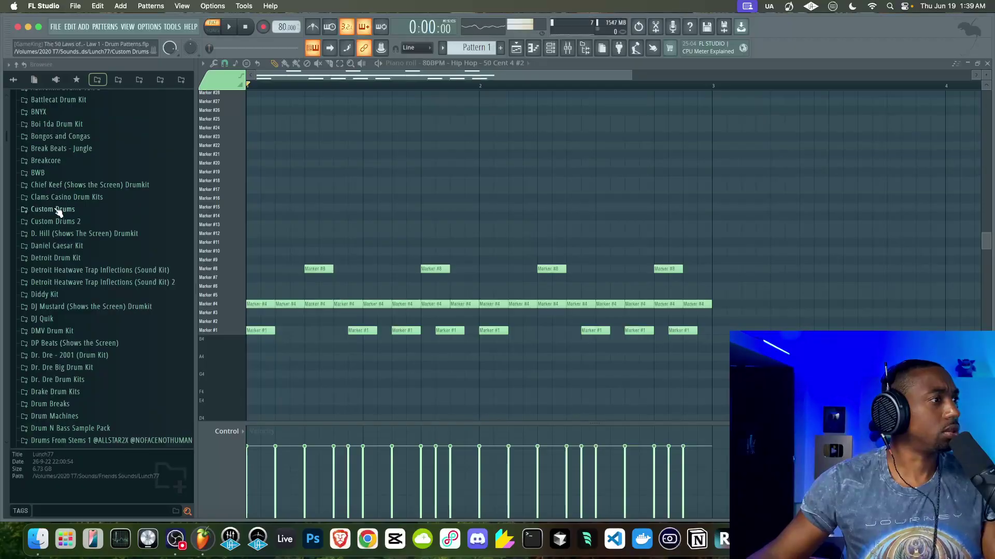
scroll(58, 213, "down", 1)
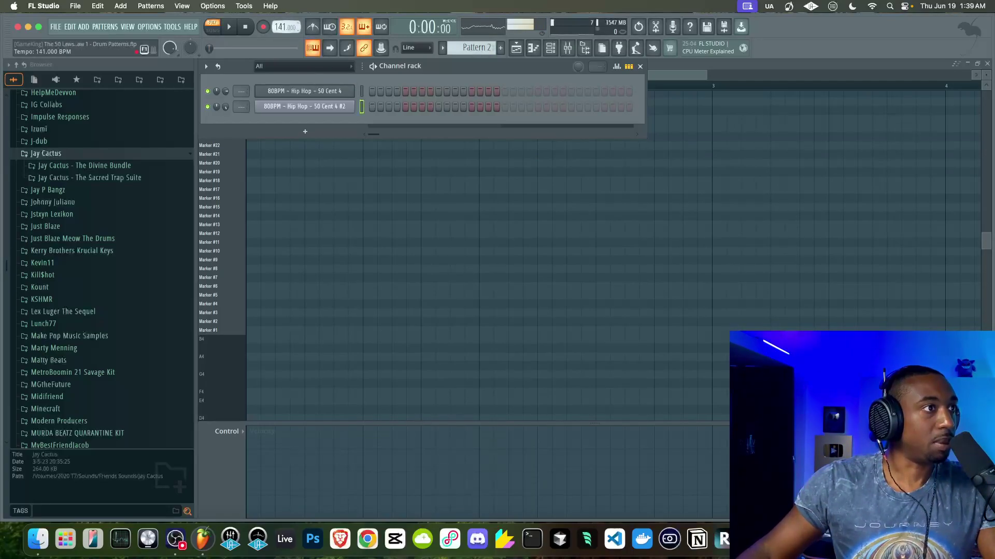
Step: Open the CS samples folder of the Chaos Drum Kit in Jay Cactus - The Divine Bundle
left_click(108, 167)
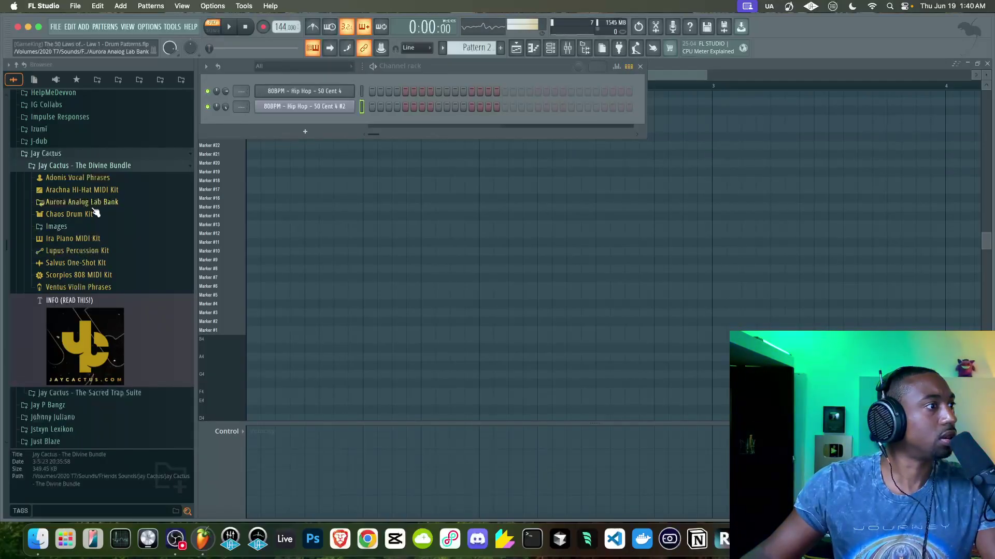
left_click(106, 166)
left_click(106, 177)
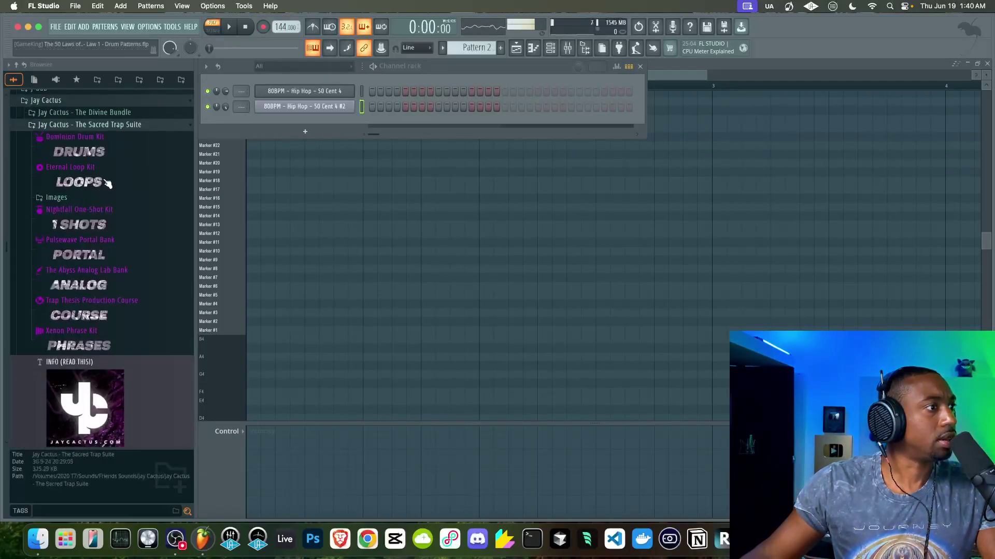
left_click(108, 127)
left_click(104, 113)
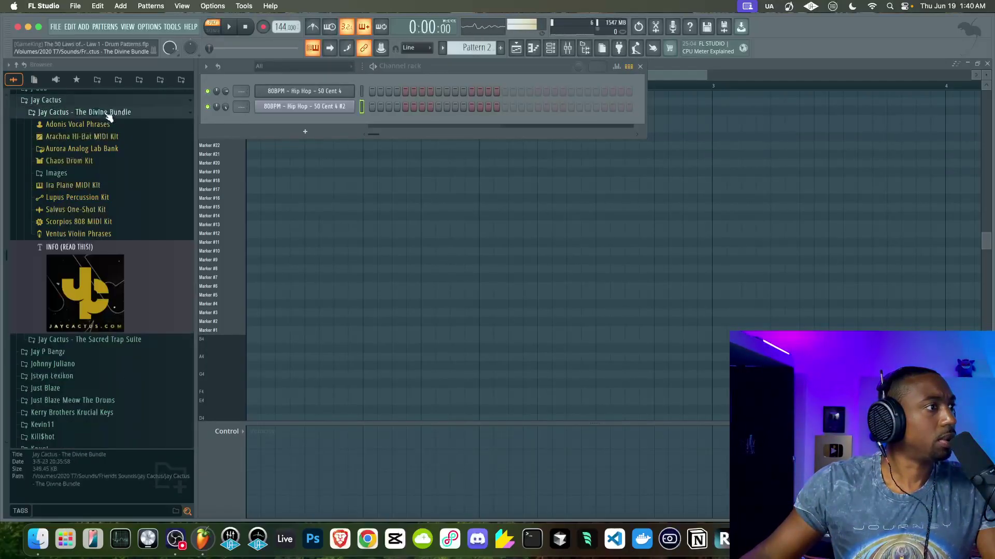
left_click(98, 162)
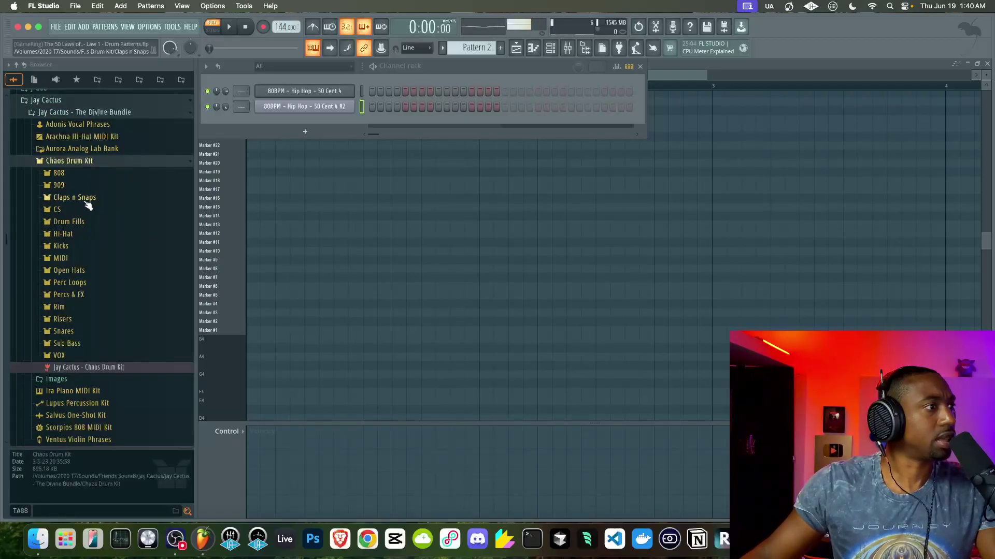
left_click(80, 211)
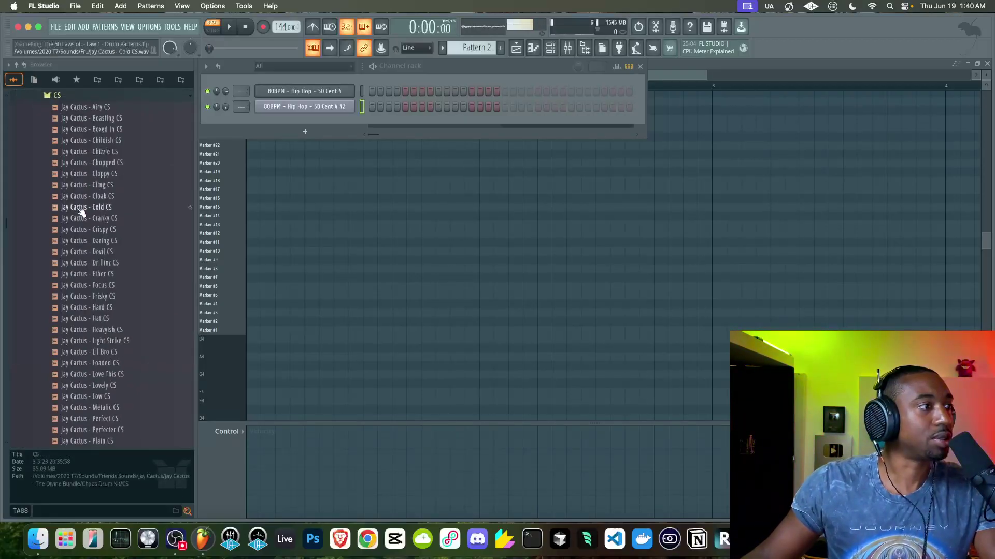
Step: Audition the Jay Cactus - Airy CS sample and load it into a new channel
left_click(103, 109)
right_click(103, 111)
left_click(124, 126)
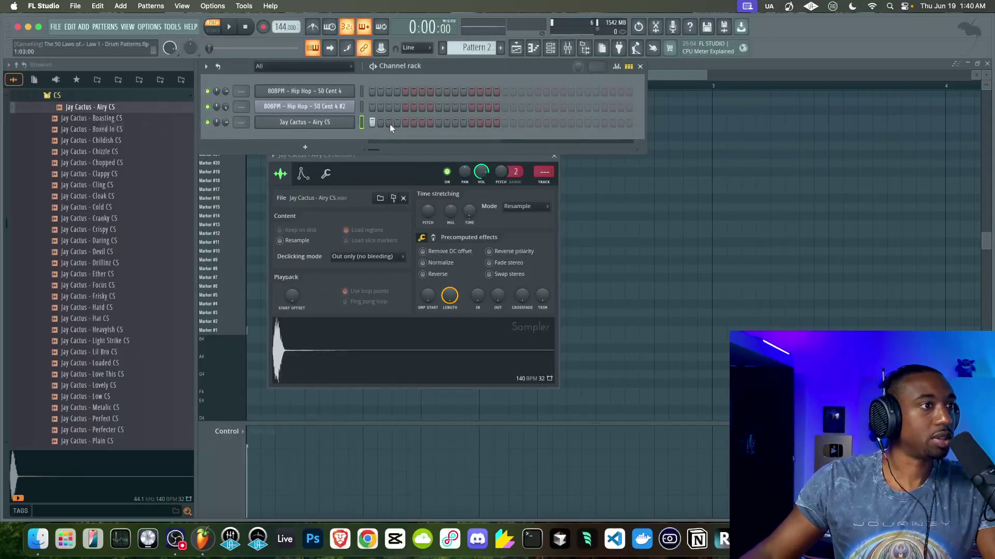
Step: Place Airy CS hits on steps 1, 4, 7, 9, 12 and 15 of Pattern 2 and play it
left_click(422, 122)
left_click(438, 123)
left_click(463, 123)
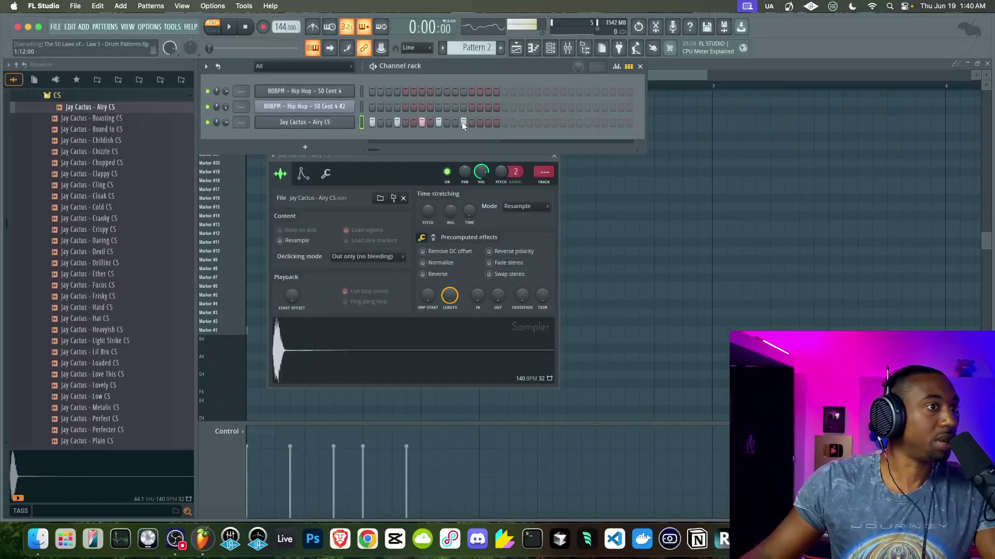
left_click(486, 123)
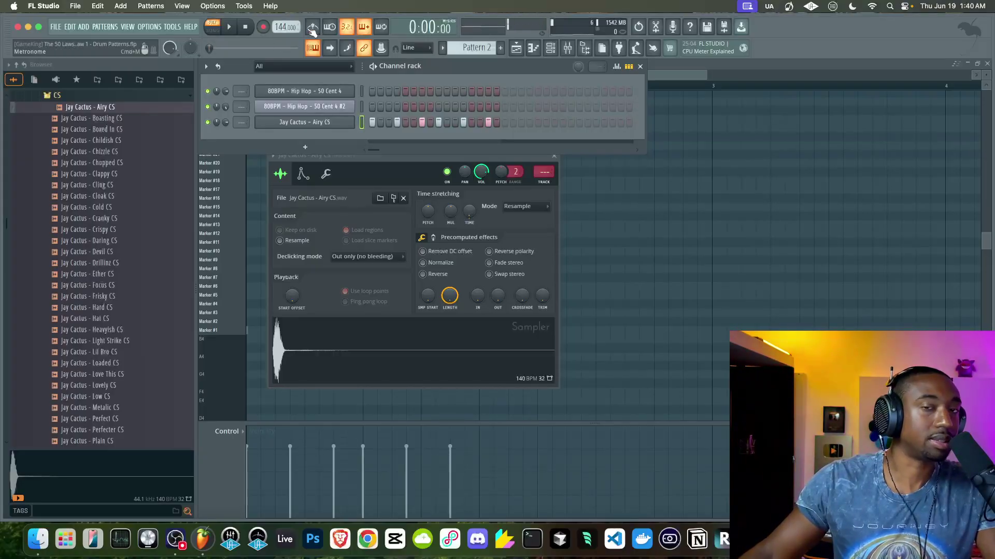
key("space")
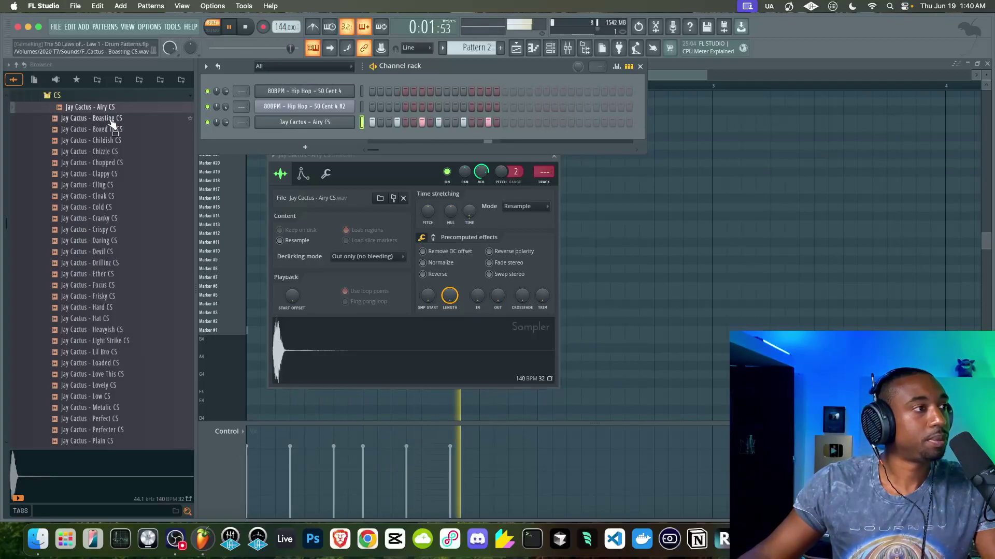
Step: Stop playback, audition samples in the Chaos Drum Kit's Kicks folder and load Bass Heavy Kick into a new channel
scroll(93, 144, "up", 4)
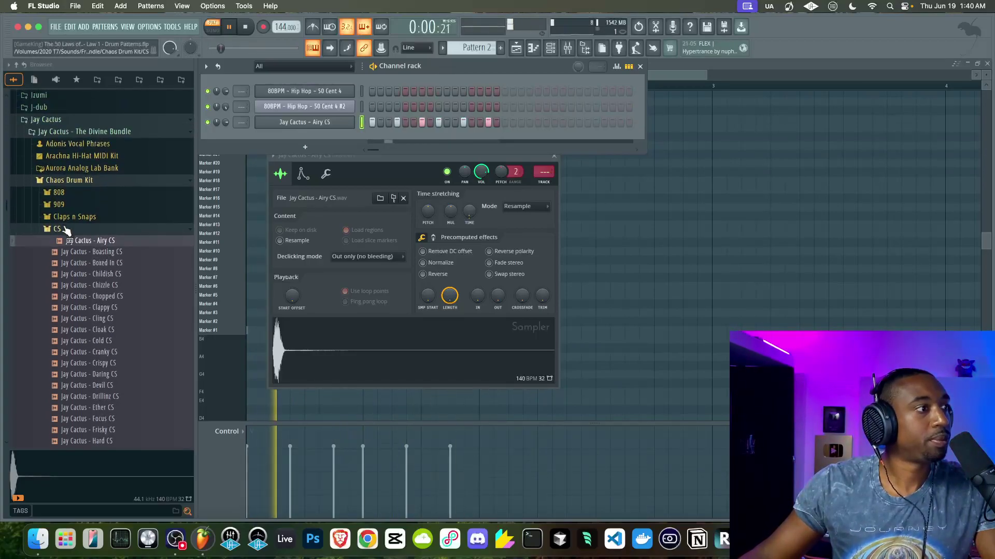
left_click(66, 229)
key("space")
left_click(75, 266)
left_click(88, 265)
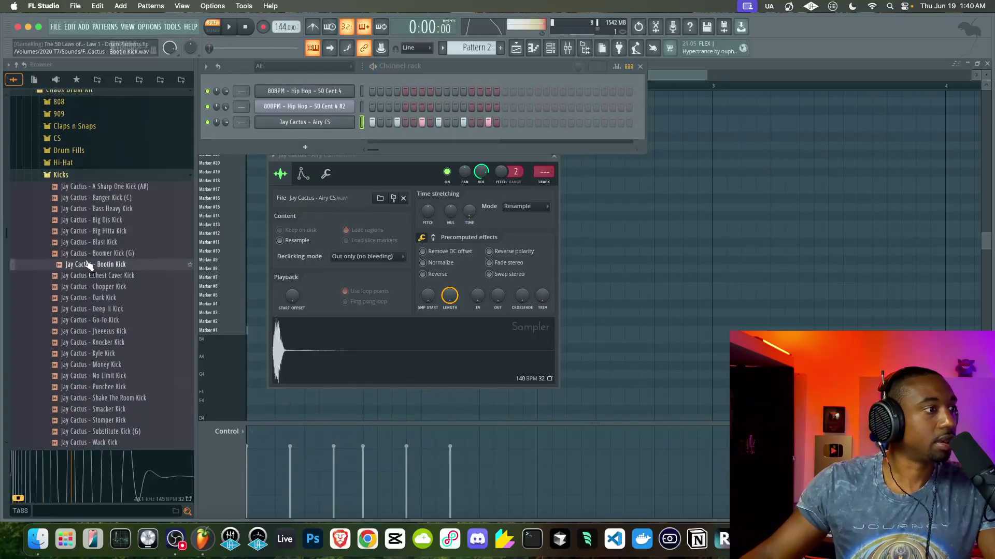
left_click(89, 245)
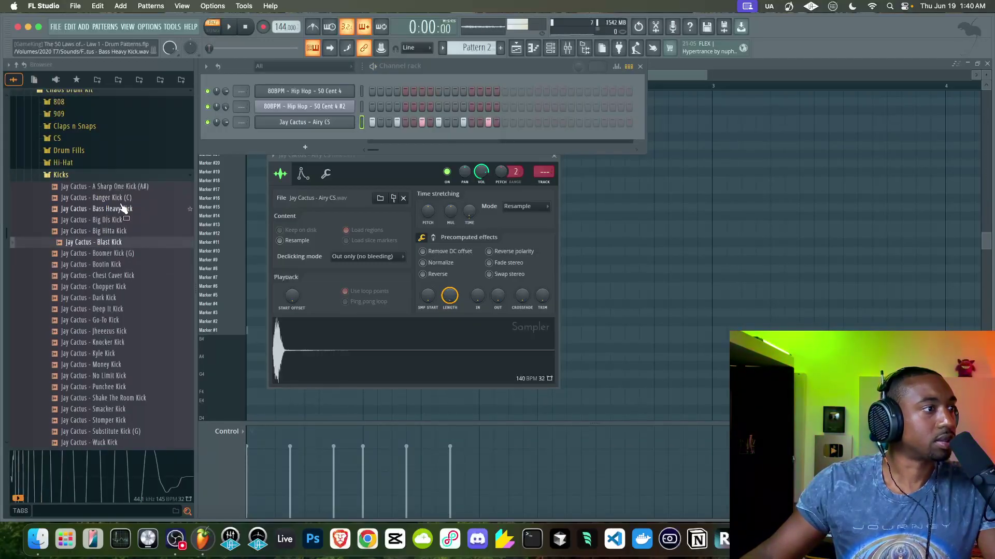
left_click(112, 221)
left_click(108, 208)
right_click(109, 208)
left_click(117, 222)
left_click(59, 175)
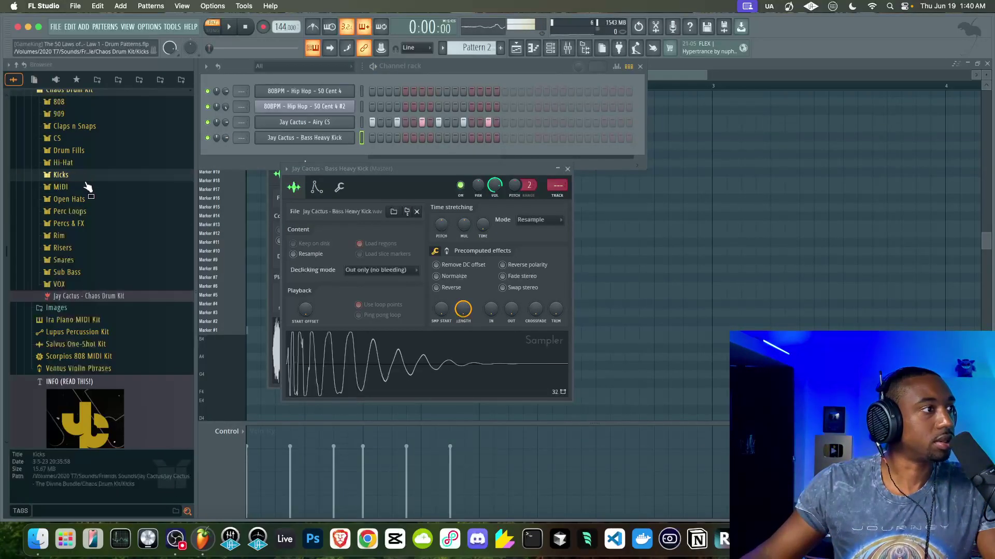
Step: Audition samples in the Snares folder and load Jay Cactus - Crushed Snare into a new channel
left_click(72, 263)
left_click(82, 241)
left_click(84, 230)
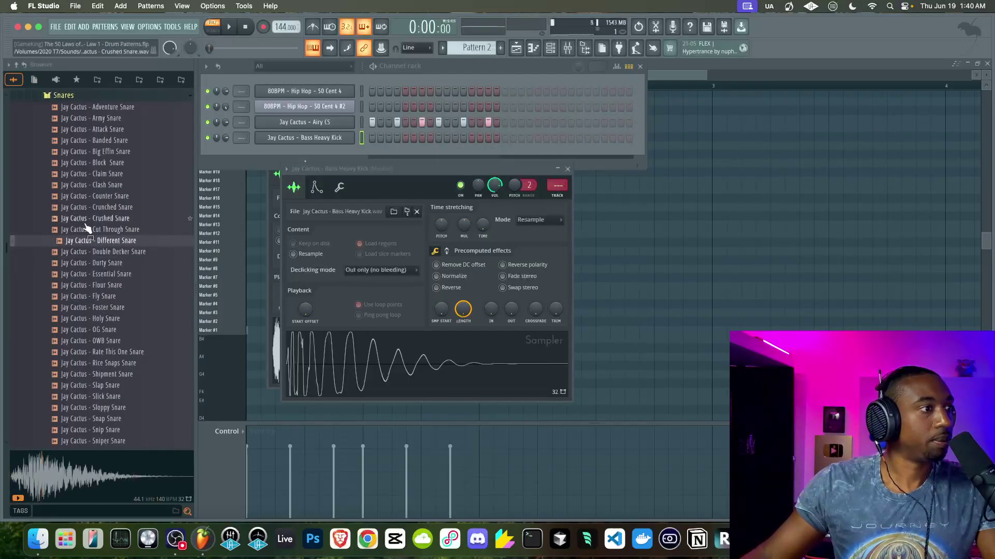
left_click(88, 219)
right_click(89, 222)
left_click(98, 233)
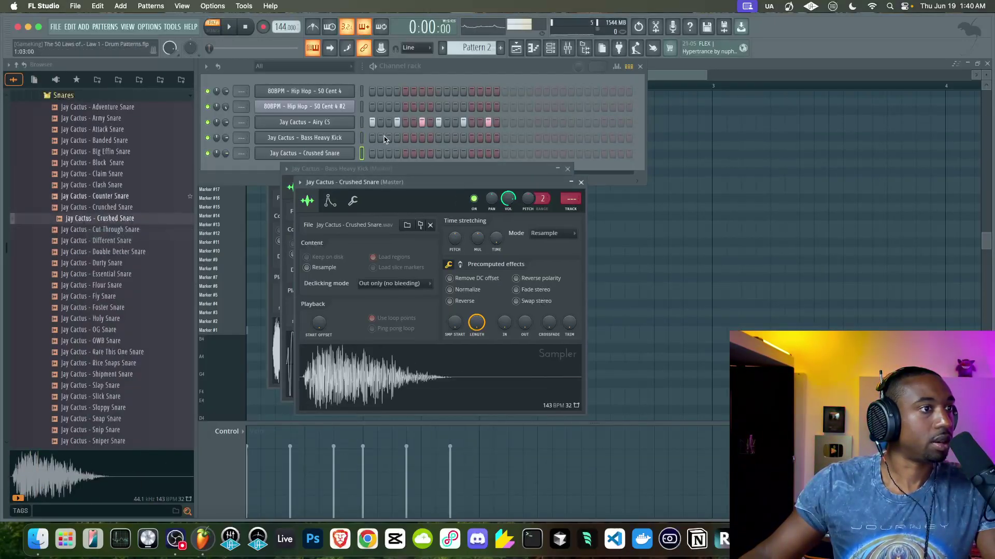
Step: Place Bass Heavy Kick on step 1 and Crushed Snare on step 9, and play the pattern briefly
left_click(438, 154)
key("space")
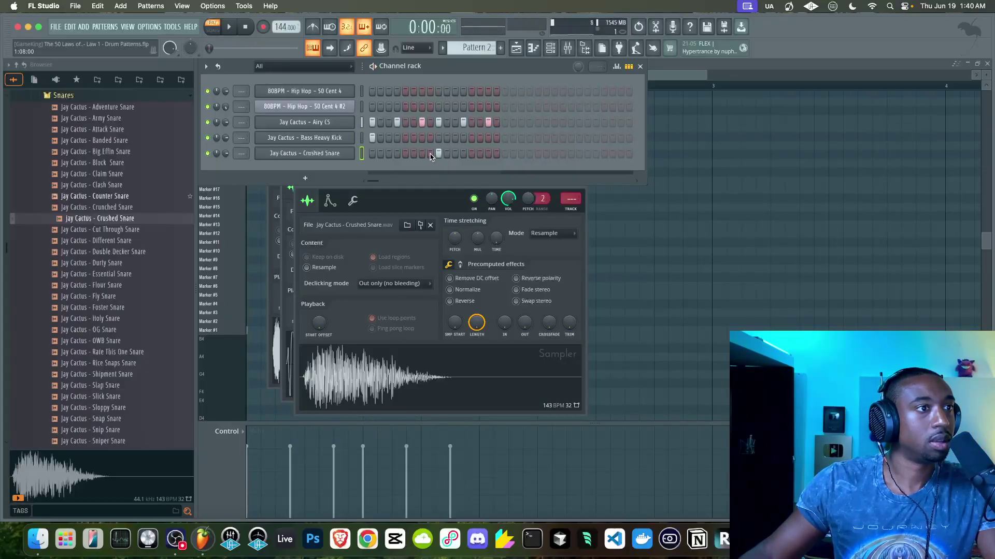
key("space")
Step: Repeat the Airy CS rhythm in bar 2, add a Crushed Snare hit on step 25, and listen with the metronome
left_click(505, 123)
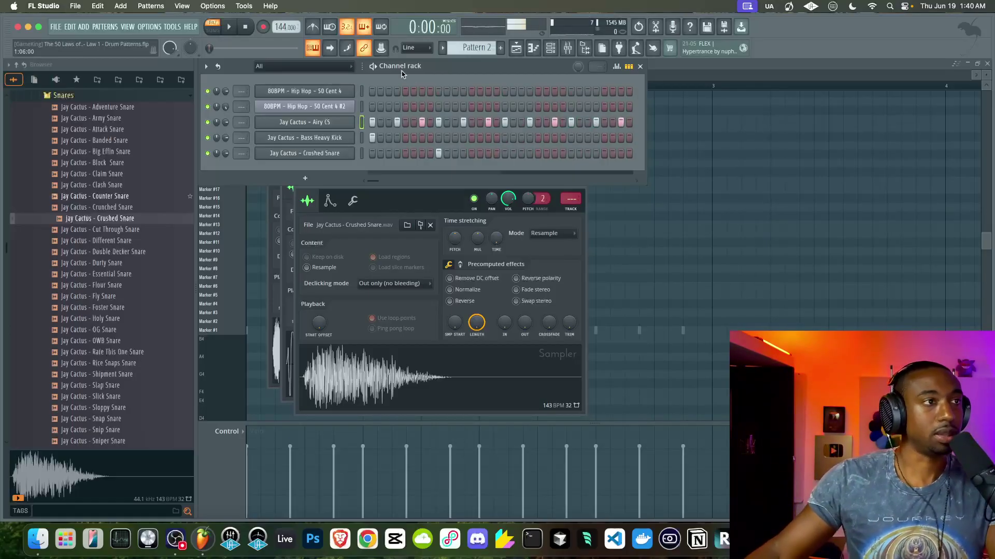
key("space")
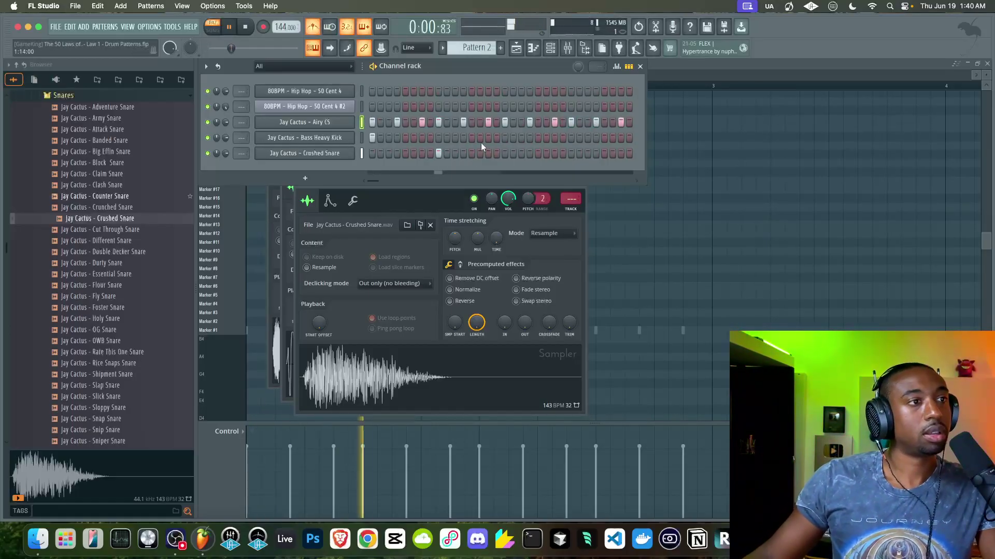
left_click(571, 154)
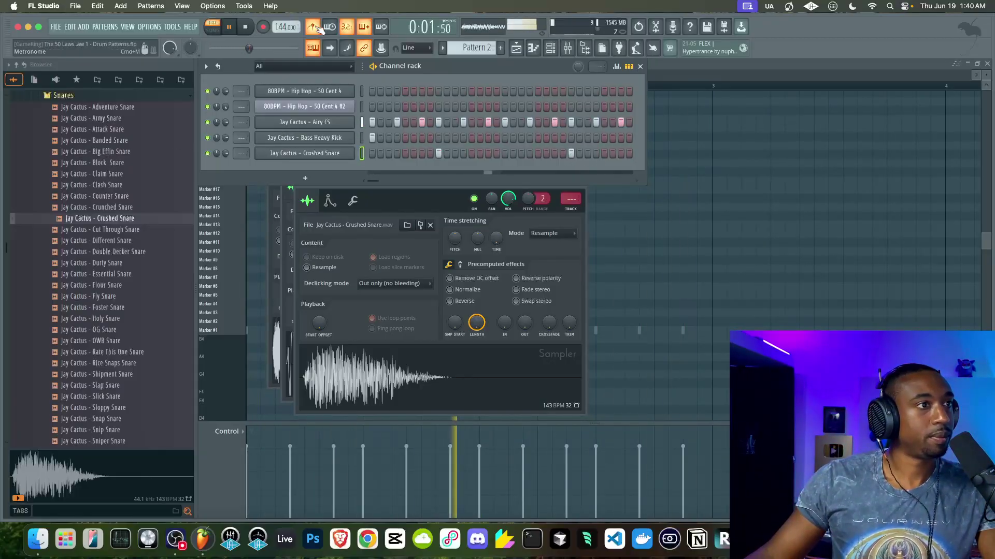
key("space")
Step: Replace the Airy CS channel's sample with Jay Cactus - Childish CS from the CS folder
left_click(299, 122)
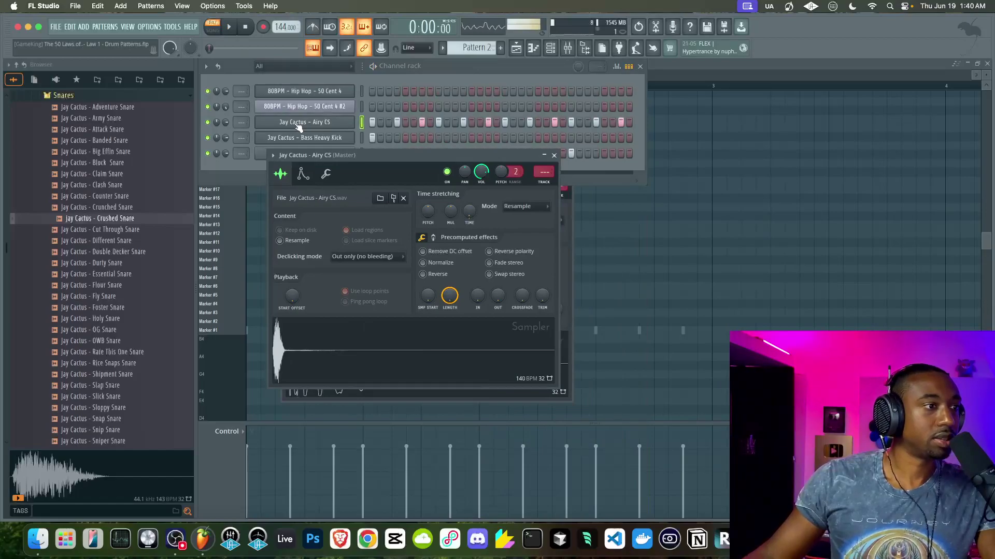
scroll(93, 156, "up", 3)
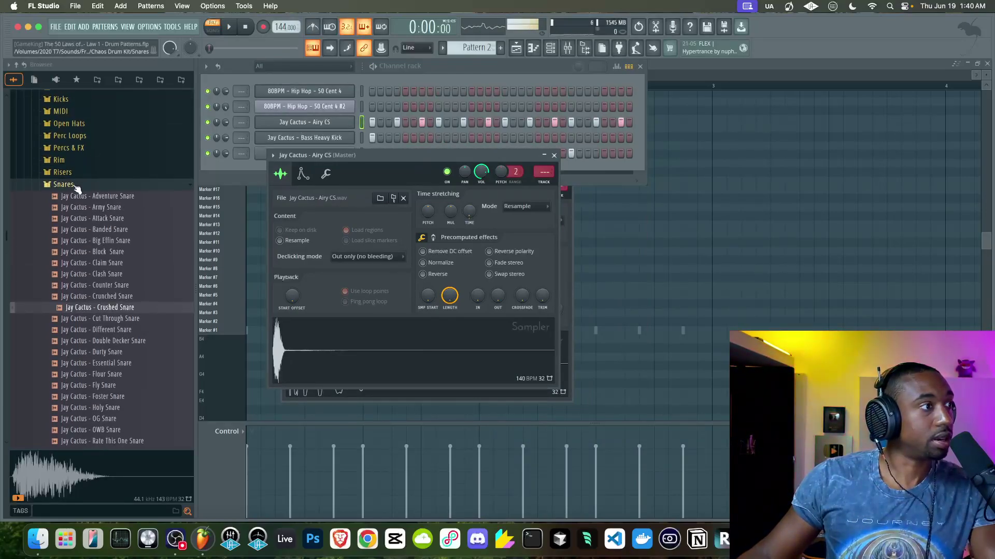
left_click(76, 185)
scroll(82, 141, "up", 2)
scroll(84, 146, "up", 2)
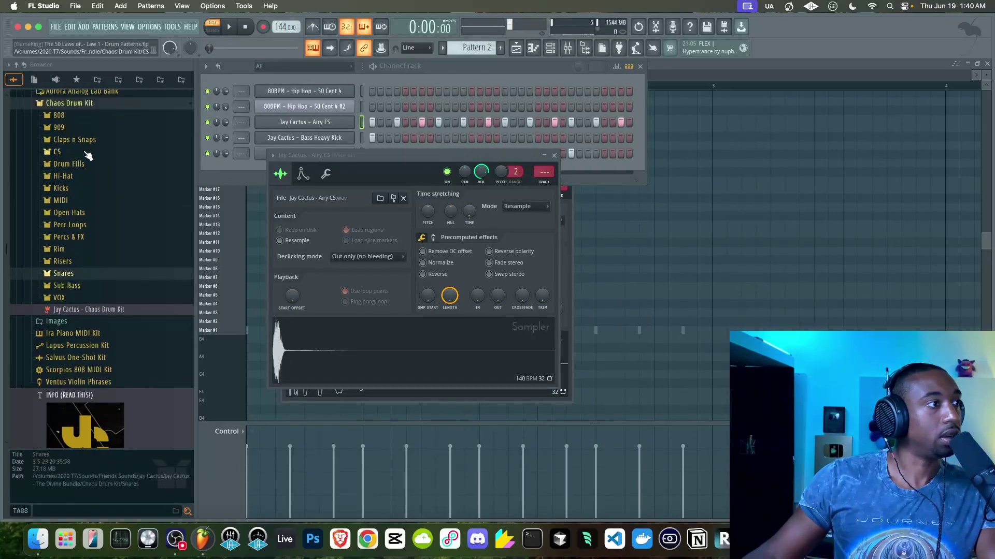
left_click(86, 154)
left_click(103, 144)
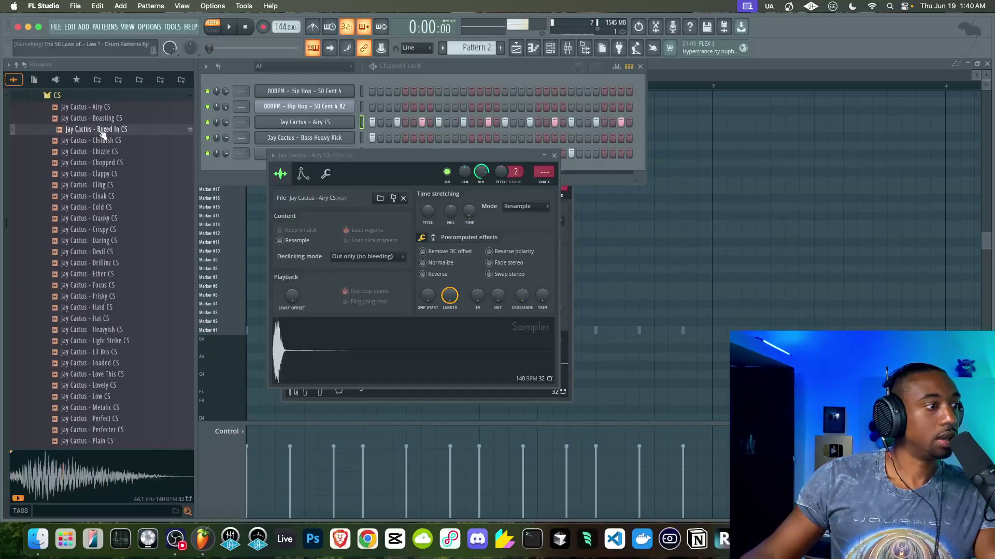
left_click_drag(103, 144, 324, 342)
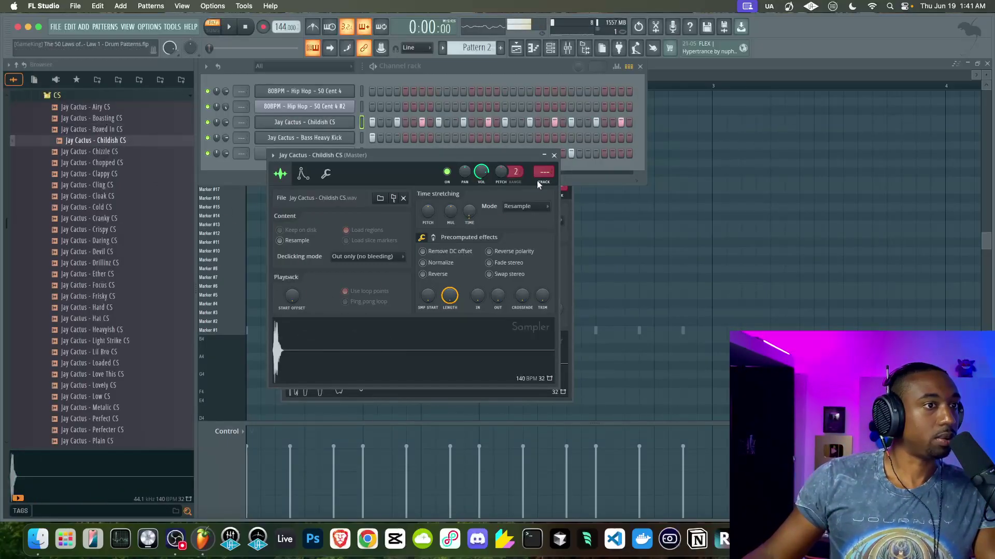
Step: Play the pattern, close the Childish CS sampler, and add two Bass Heavy Kick hits in the second half of bar 2
key("space")
left_click(555, 155)
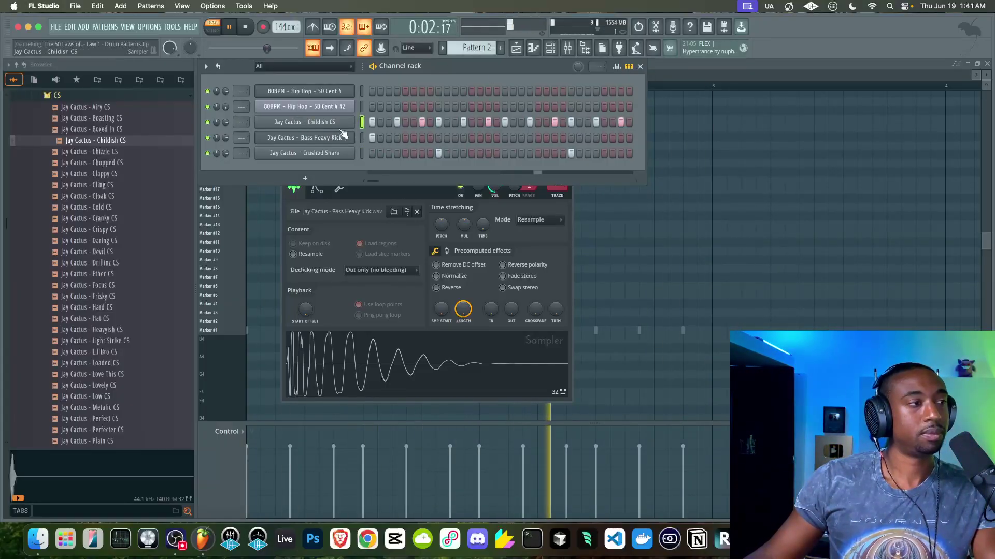
left_click(570, 138)
left_click(604, 138)
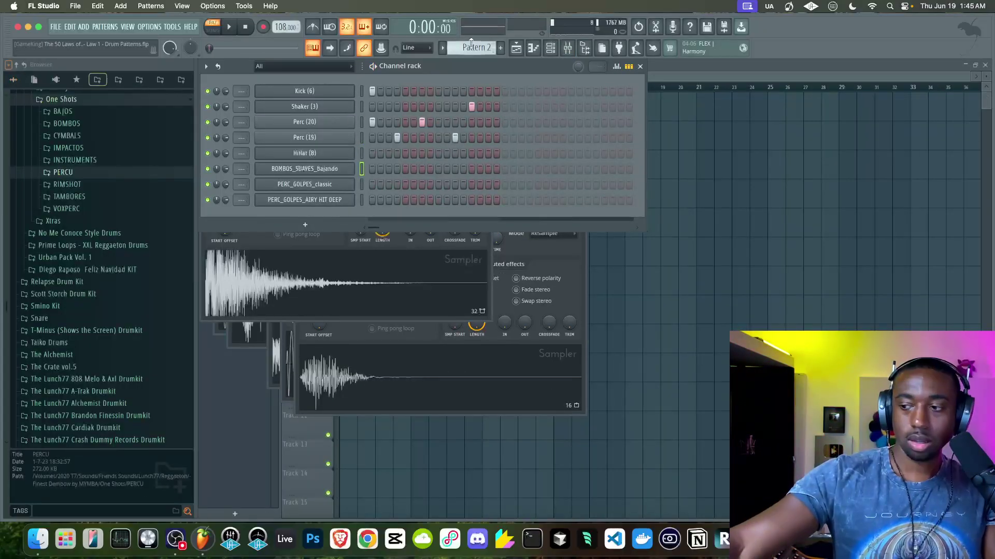
Step: Select the Kick (6) channel and listen to the 108 BPM pattern with the metronome on and off
left_click(313, 28)
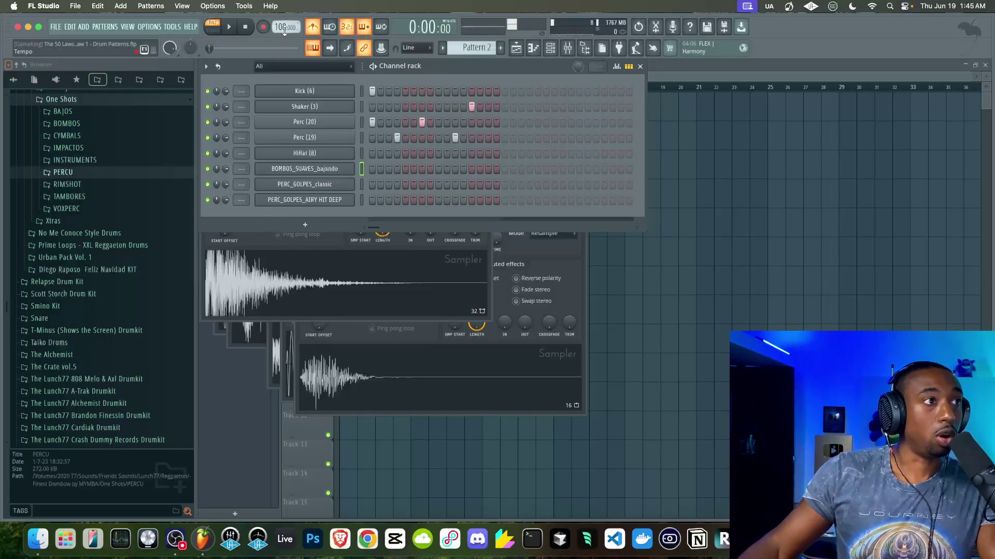
left_click(361, 92)
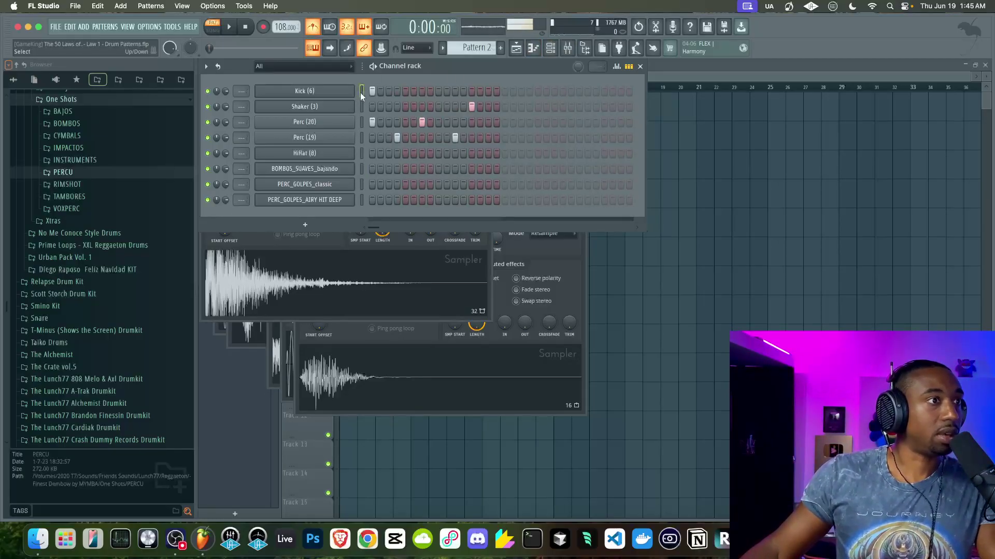
key("space")
key("space")
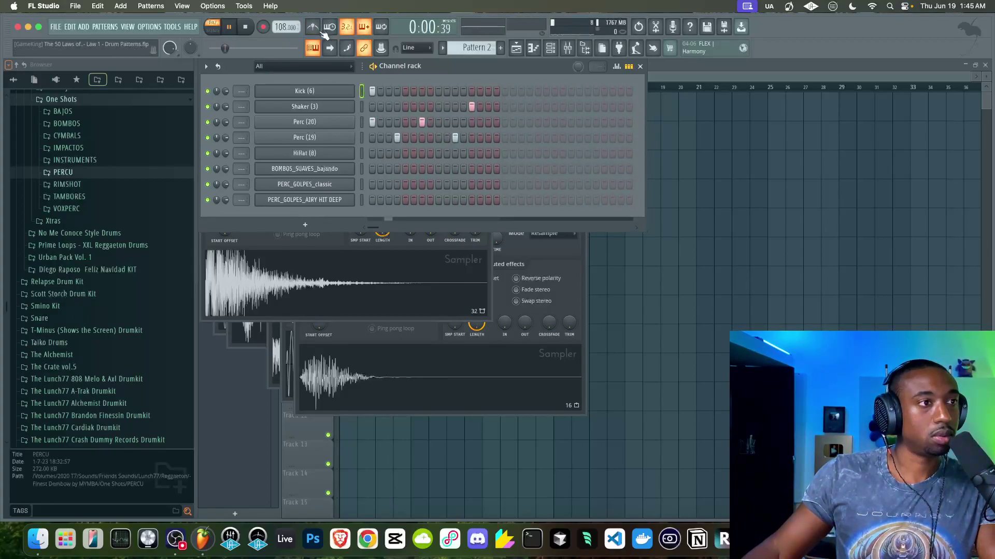
Step: Listen to Pattern 2 with the metronome on, switch the metronome off again, and stop playback
left_click(313, 28)
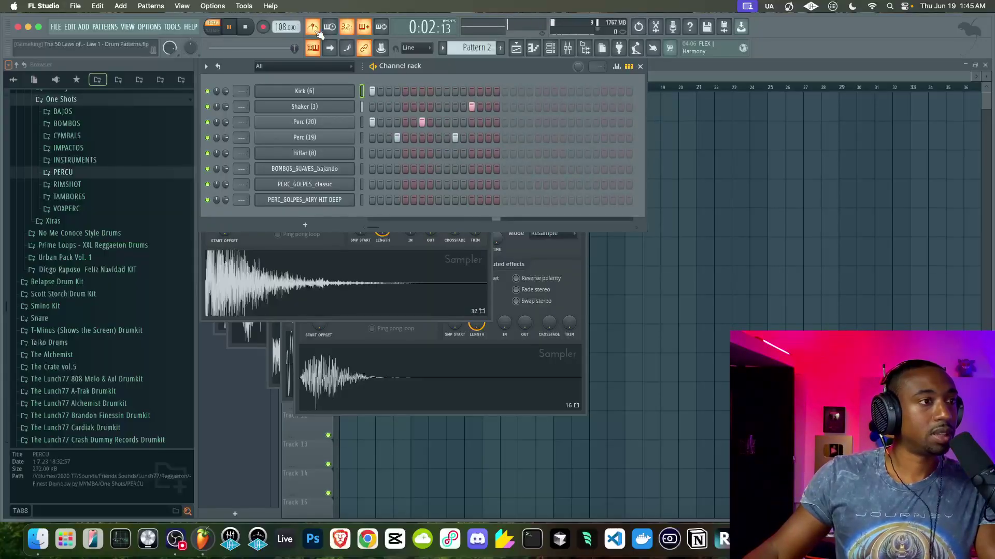
left_click(315, 29)
key("space")
Step: Switch to Pattern 3 and listen to it without the BOMBOS_SUAVES_bajando hit on step 1
scroll(463, 47, "up", 1)
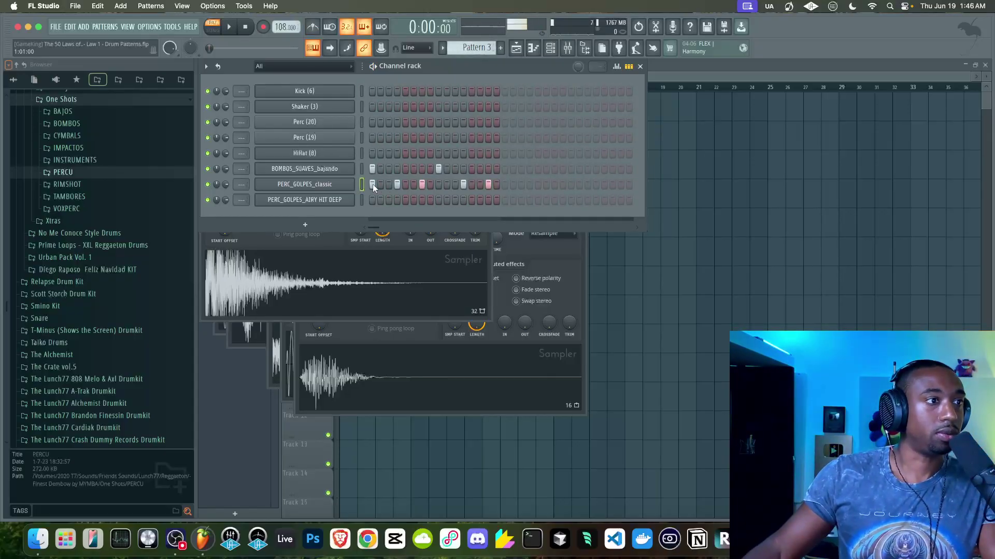
key("space")
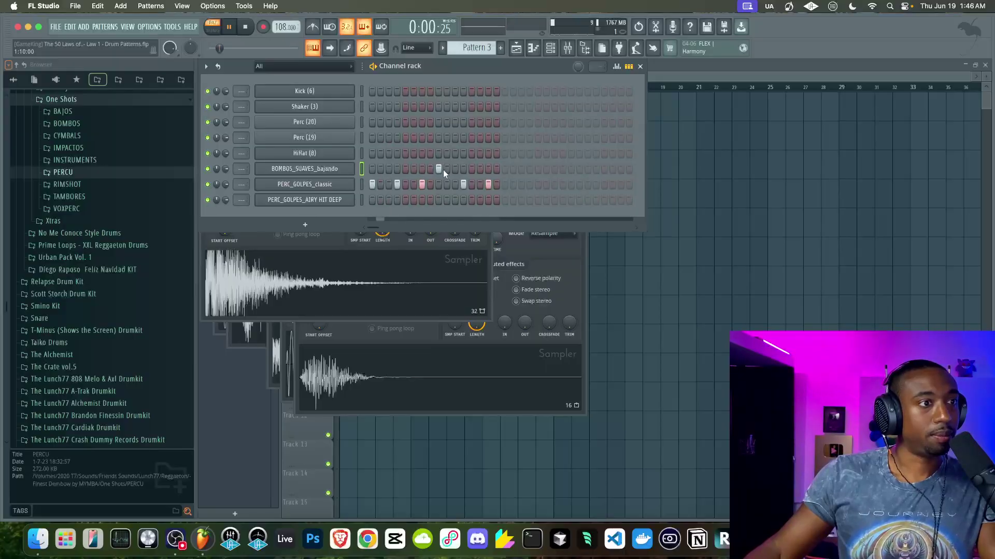
key("space")
Step: Replace the PERC_GOLPES_classic hit on step 1 with a BOMBOS_SUAVES_bajando hit and raise a percussion channel's volume to 95% during playback
left_click(372, 184)
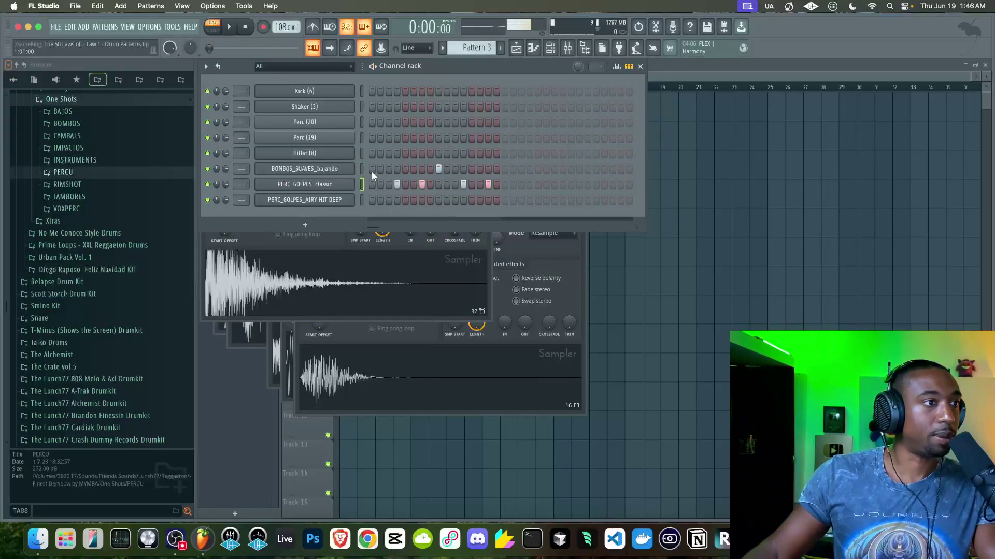
left_click(372, 169)
key("space")
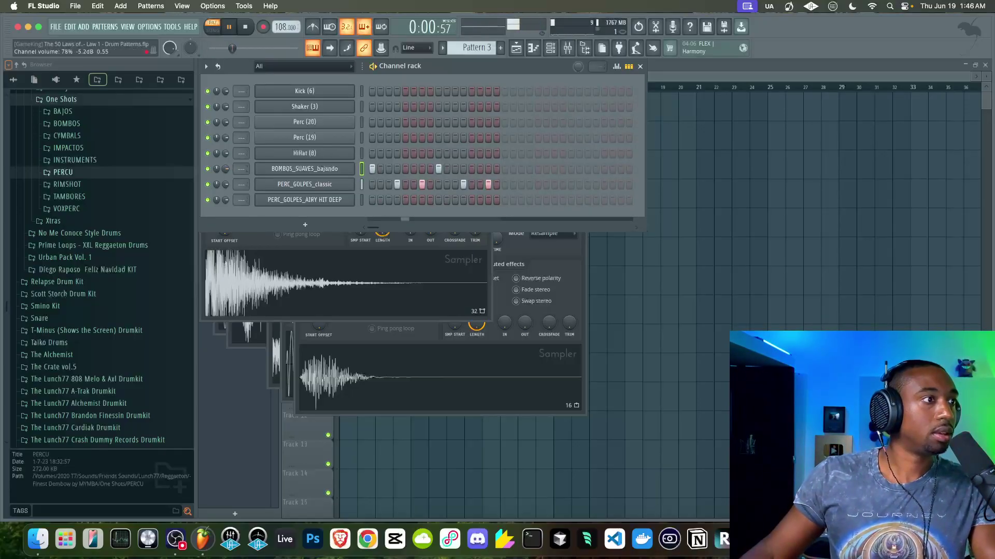
scroll(226, 184, "up", 5)
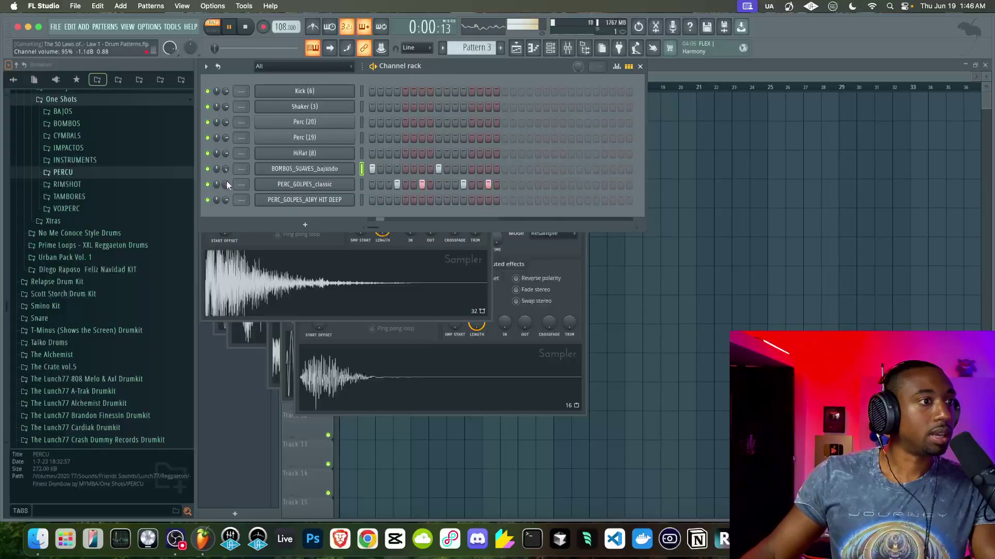
key("space")
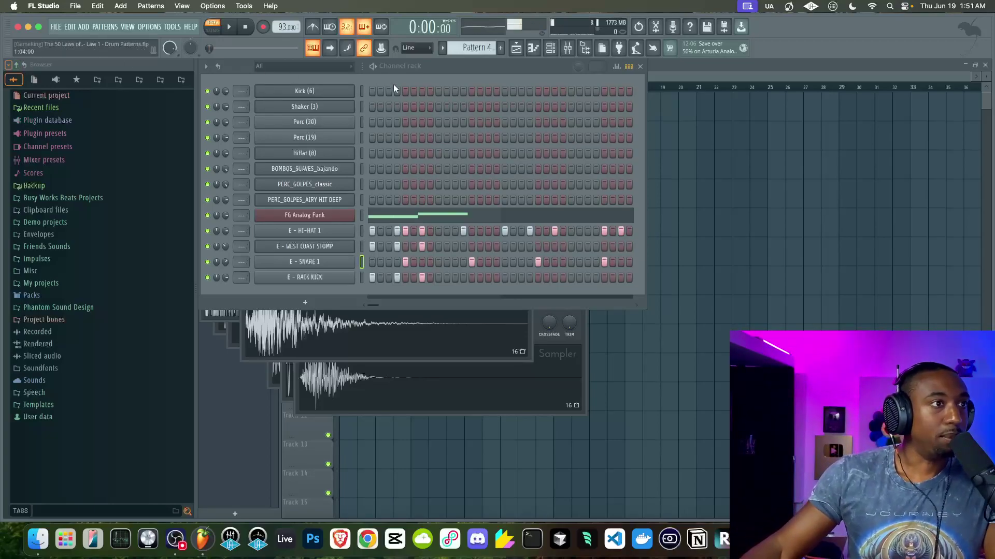
Step: Bring the channel rack into focus and listen to Pattern 4 at 93 BPM
left_click(393, 84)
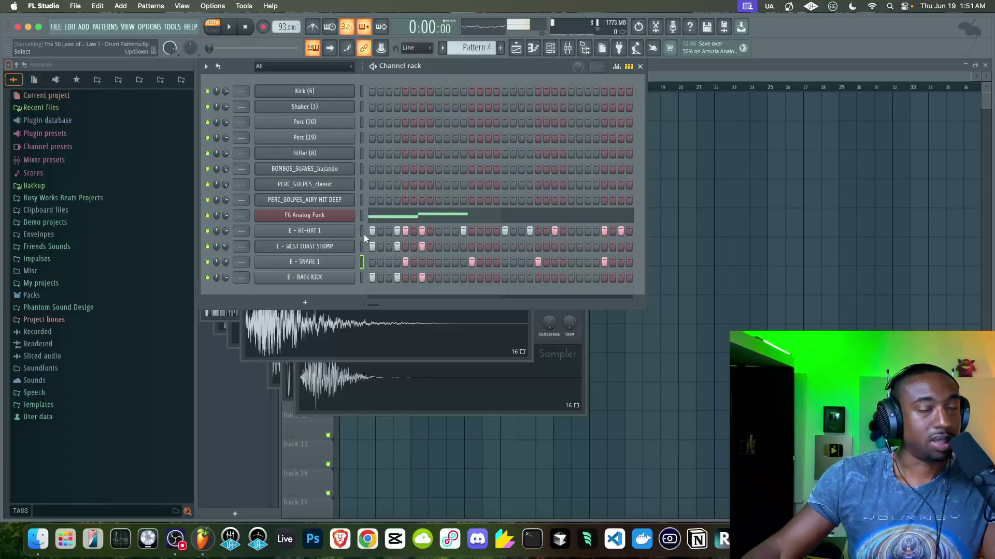
key("space")
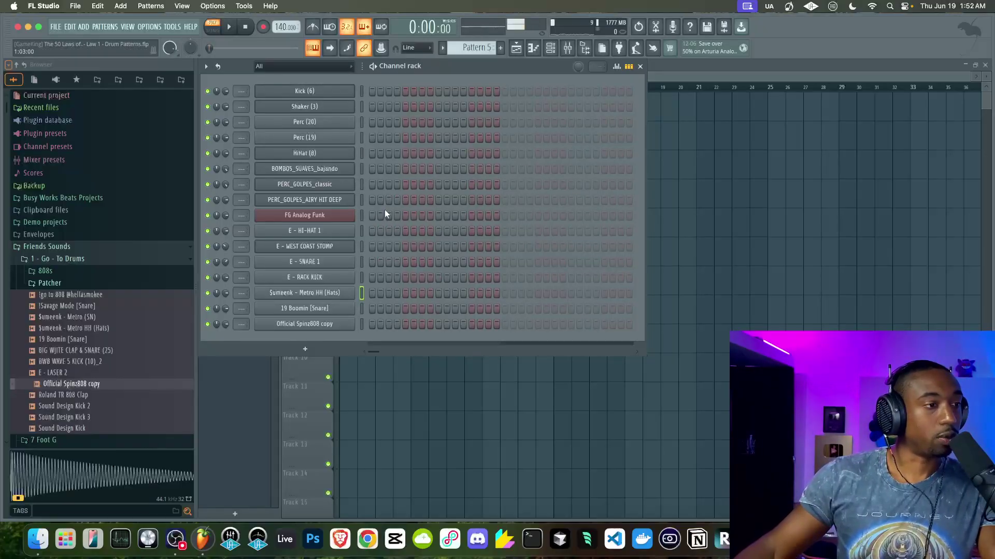
Step: Fill every second step of the $umeenk - Metro HH [Hats] channel across the 32 steps of Pattern 5
right_click(354, 293)
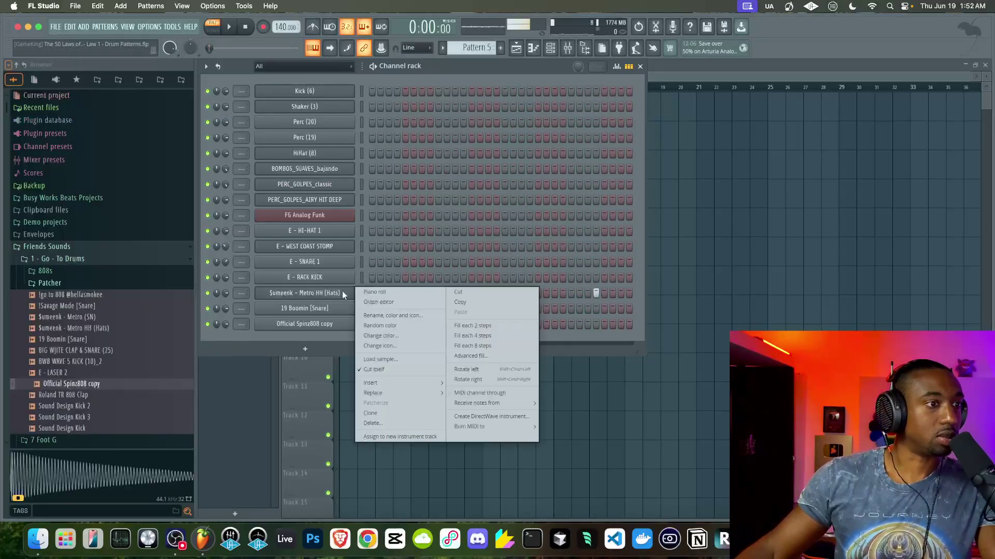
left_click(465, 333)
right_click(449, 419)
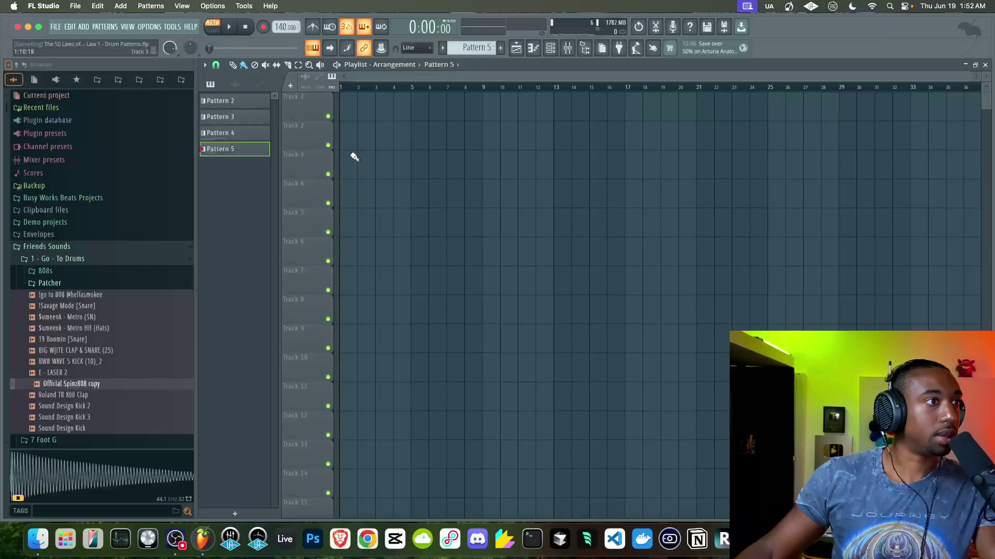
Step: Place four Pattern 5 clips back to back on Track 1 from bar 1 to bar 9 and briefly play the song
left_click(348, 103)
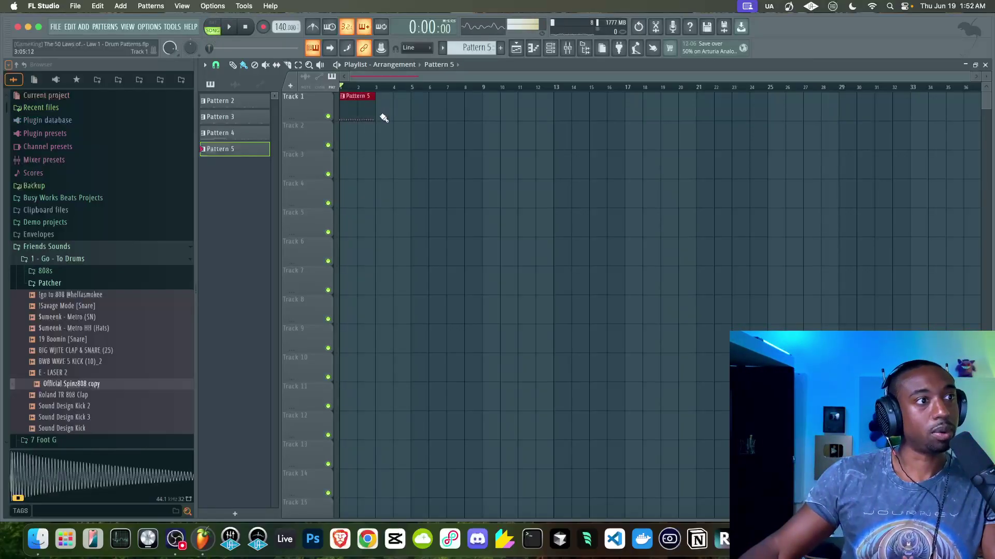
left_click_drag(384, 118, 473, 111)
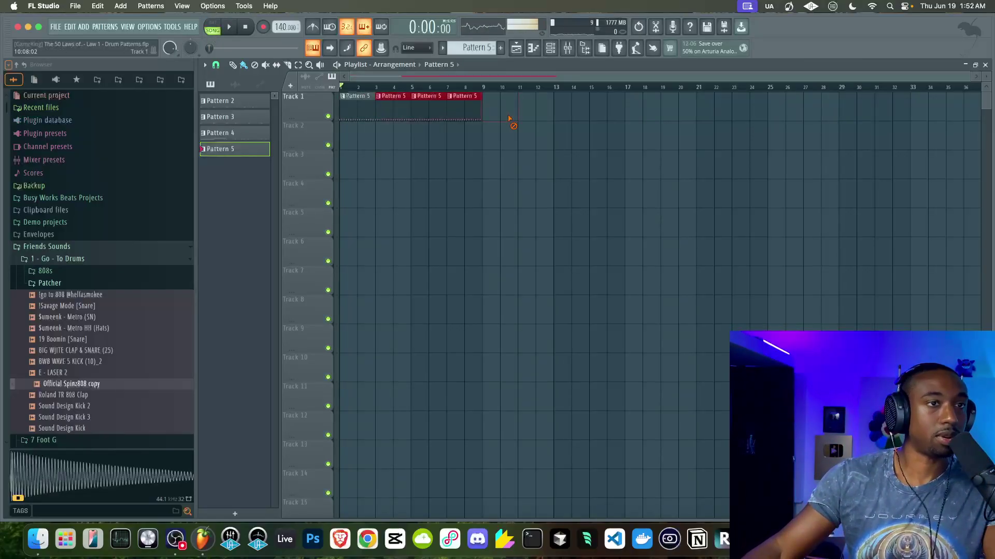
key("space")
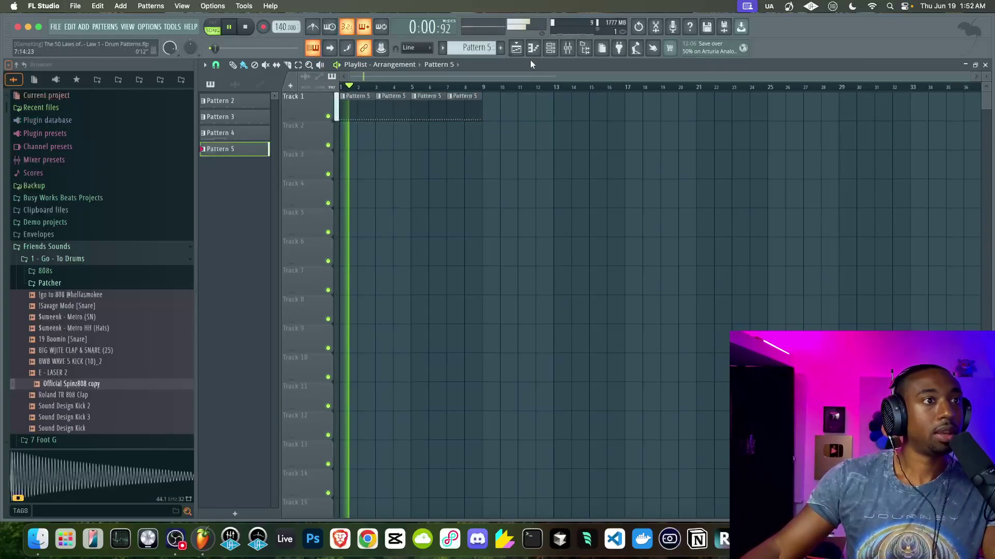
left_click(550, 48)
key("space")
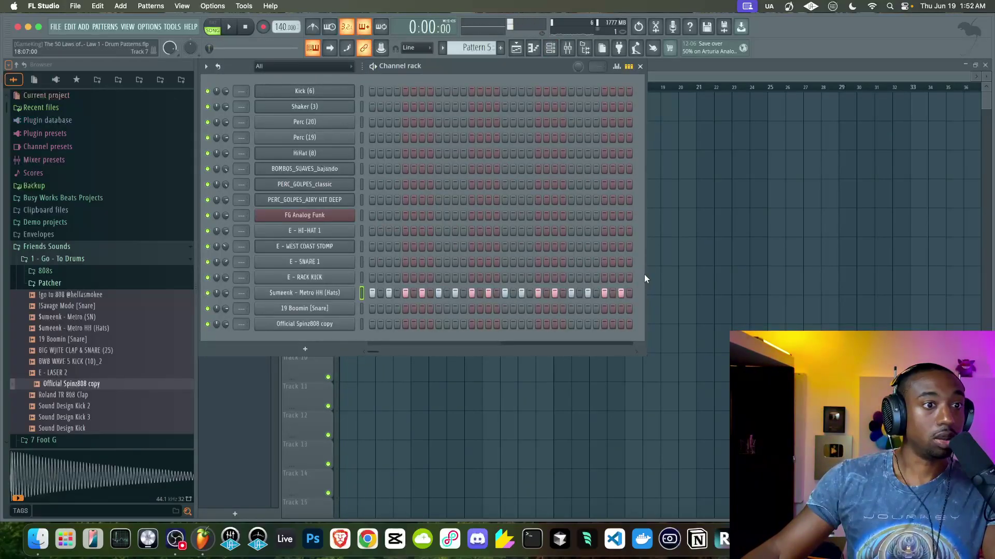
Step: Widen the channel rack, extend Pattern 5 with a hat hit on step 53, and fill every second hat step again
left_click_drag(645, 274, 843, 274)
left_click(803, 294)
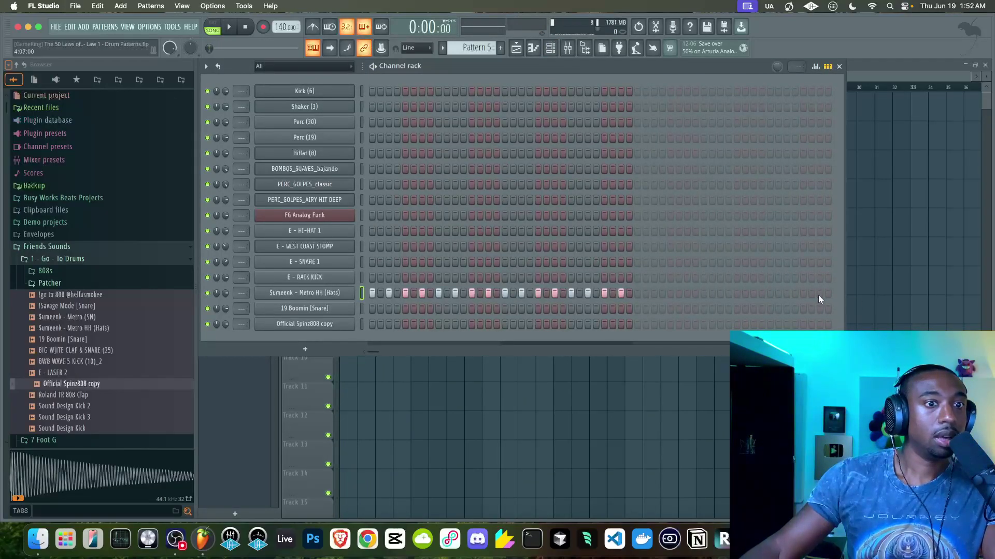
right_click(351, 295)
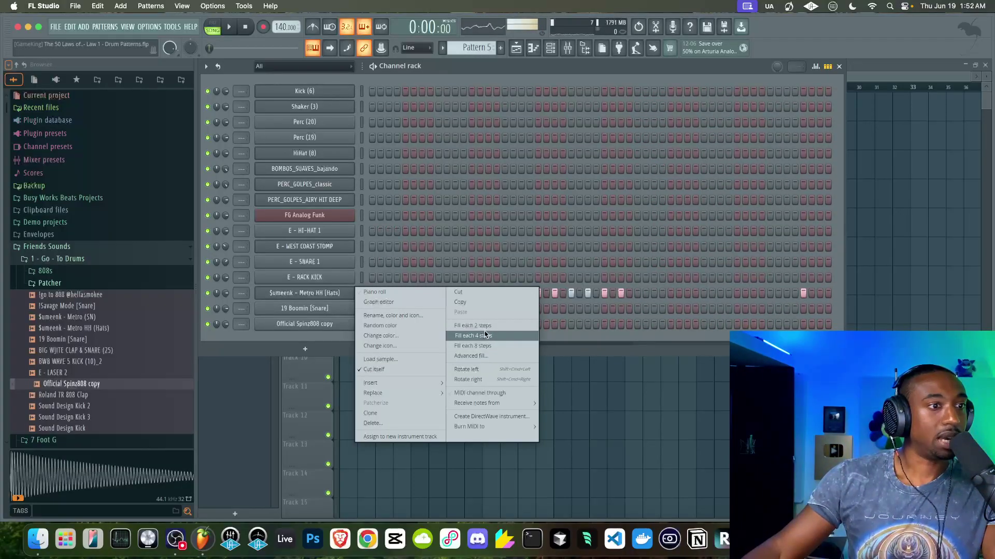
left_click(484, 327)
right_click(554, 367)
Step: Rearrange the lengthened Pattern 5 clips on Track 1, play the song briefly, and return to the channel rack
right_click(404, 110)
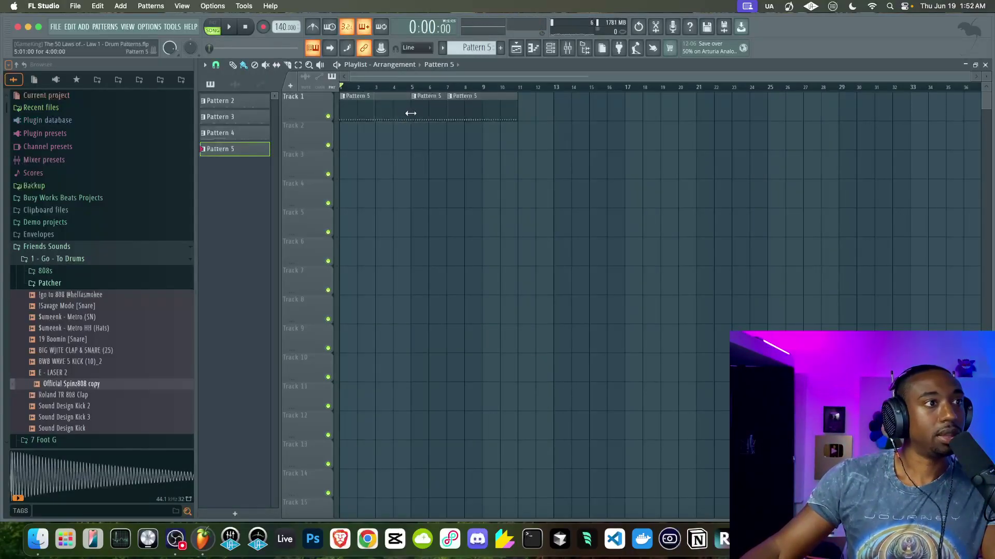
left_click_drag(422, 111, 562, 110)
key("space")
right_click(523, 118)
key("space")
left_click(550, 47)
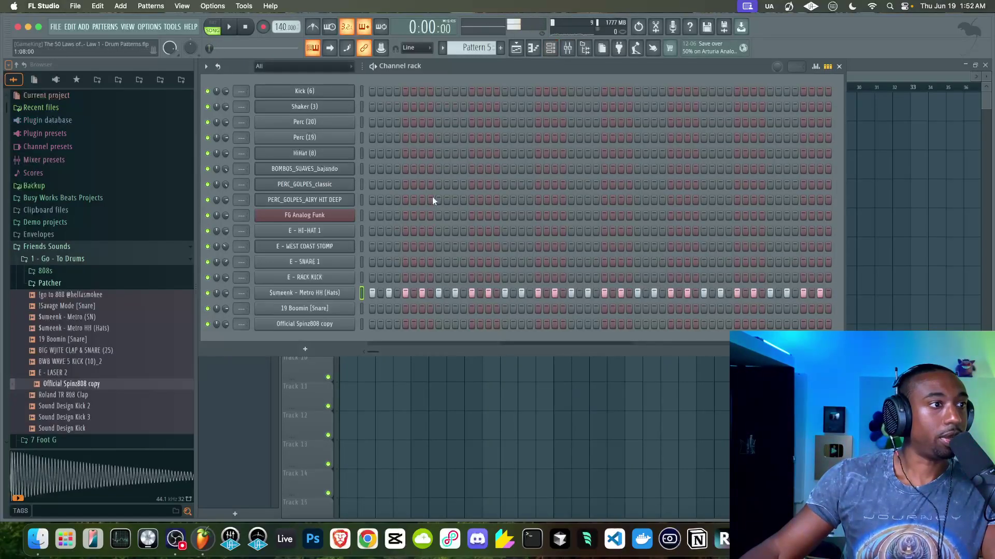
Step: Turn on the metronome and add 19 Boomin [Snare] hits on steps 9, 25, 41 and 57 while listening
left_click(314, 27)
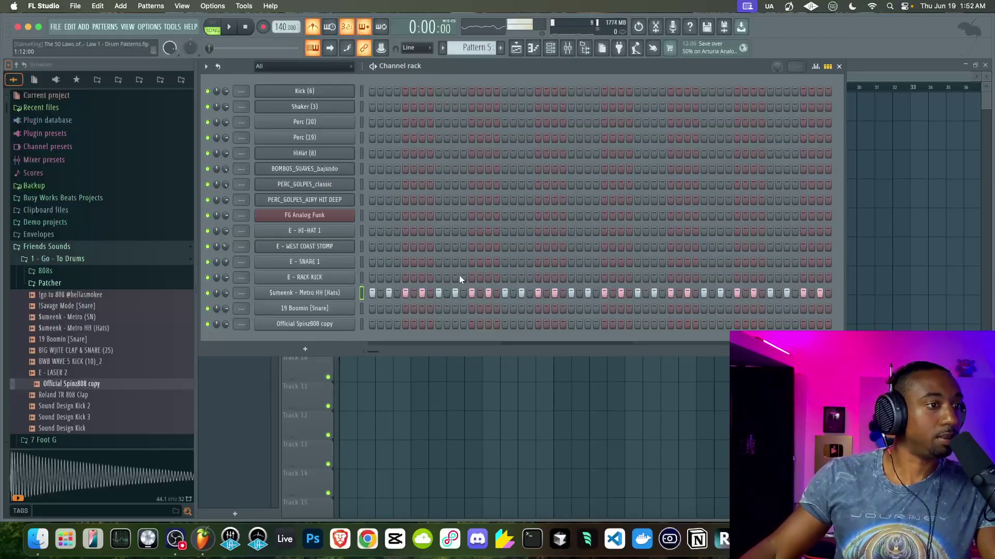
left_click(438, 309)
key("space")
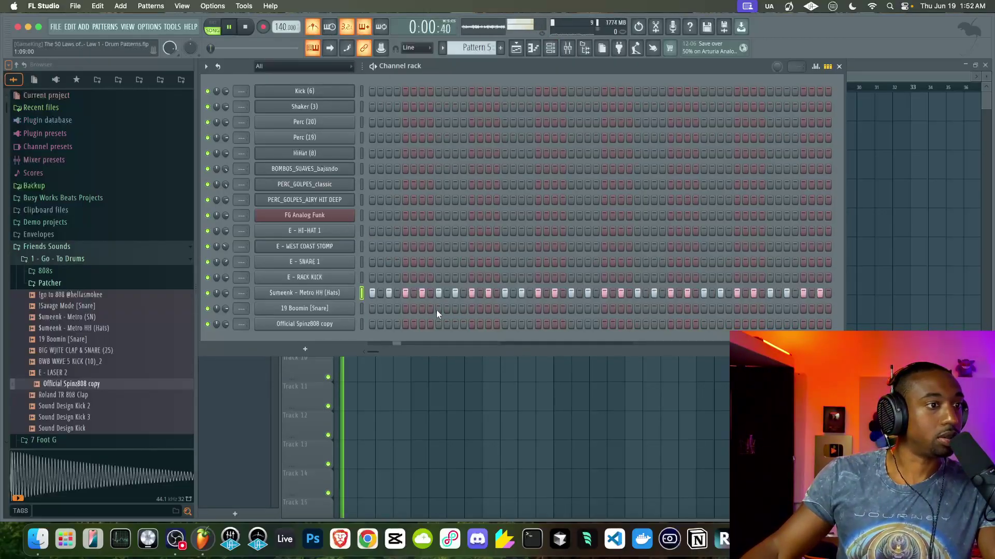
left_click(571, 308)
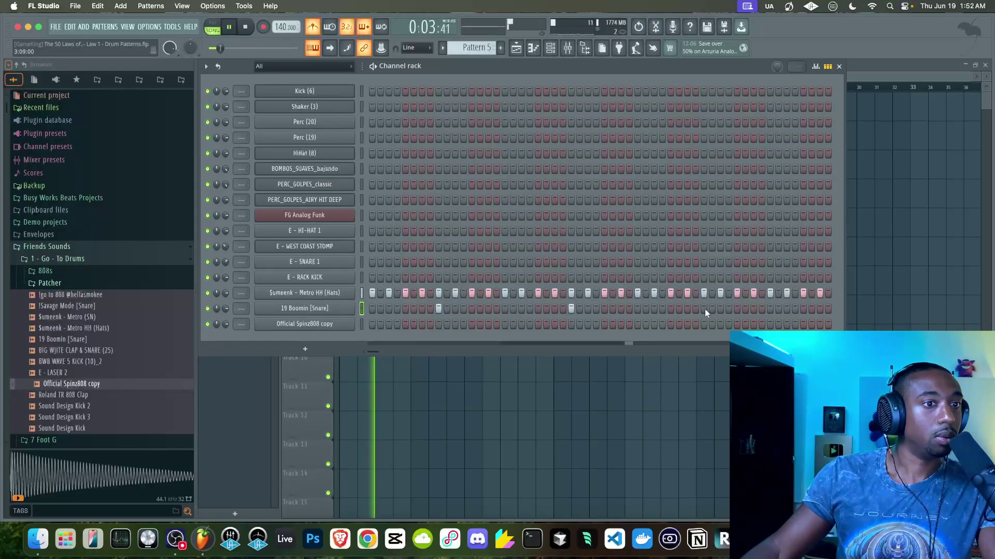
left_click(703, 309)
left_click_drag(845, 306, 904, 307)
left_click(837, 309)
key("space")
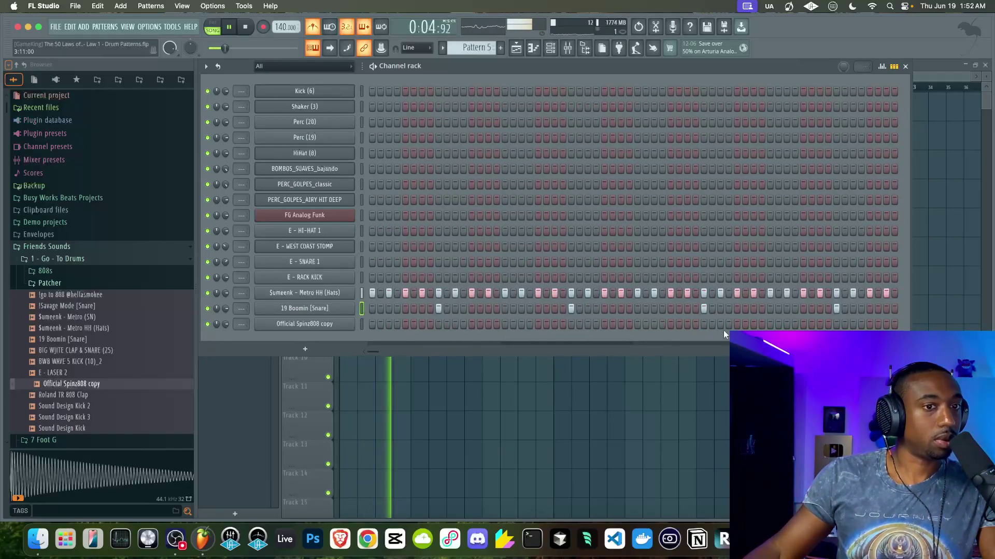
key("space")
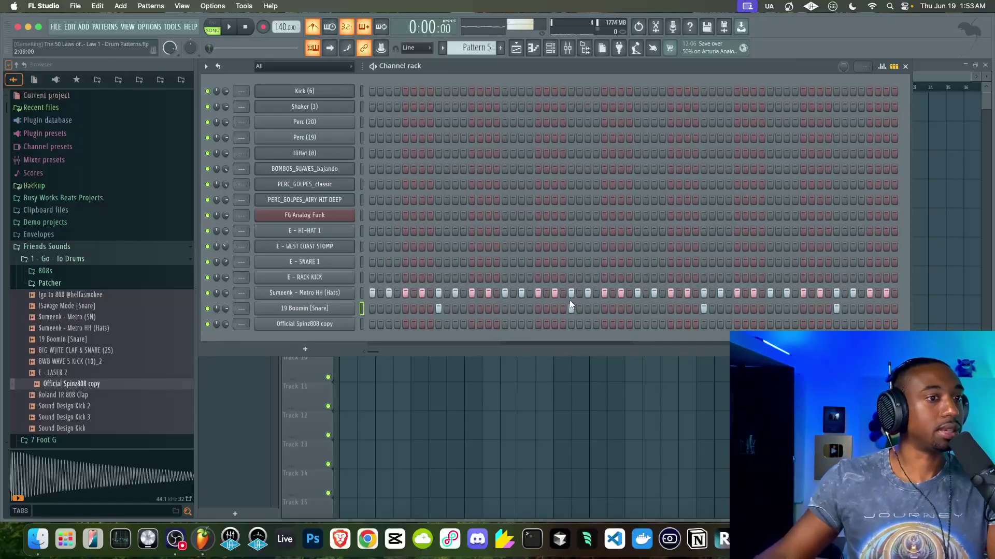
Step: Move the 19 Boomin [Snare] hits from step 25 to 21 and from step 57 to 53 while playing
left_click(572, 309)
key("space")
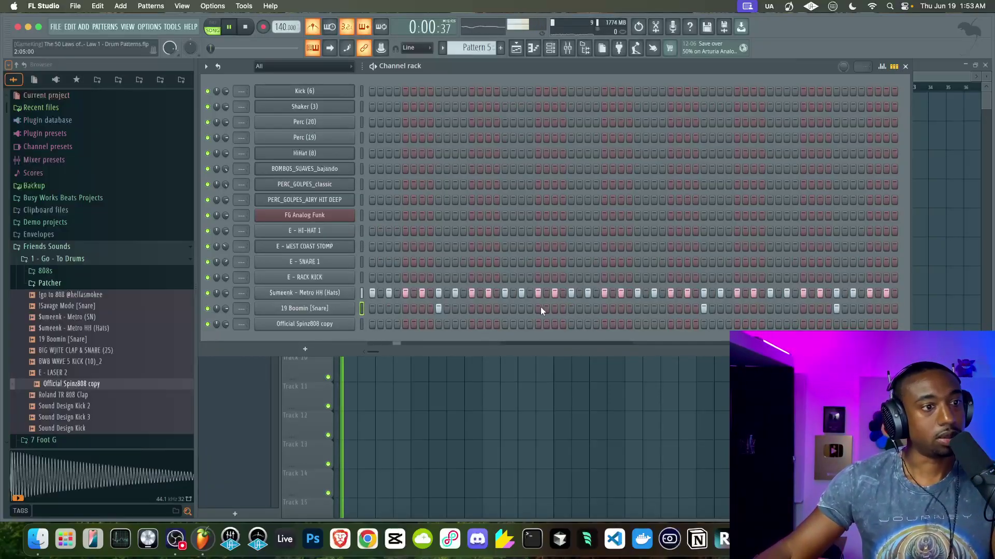
left_click(538, 309)
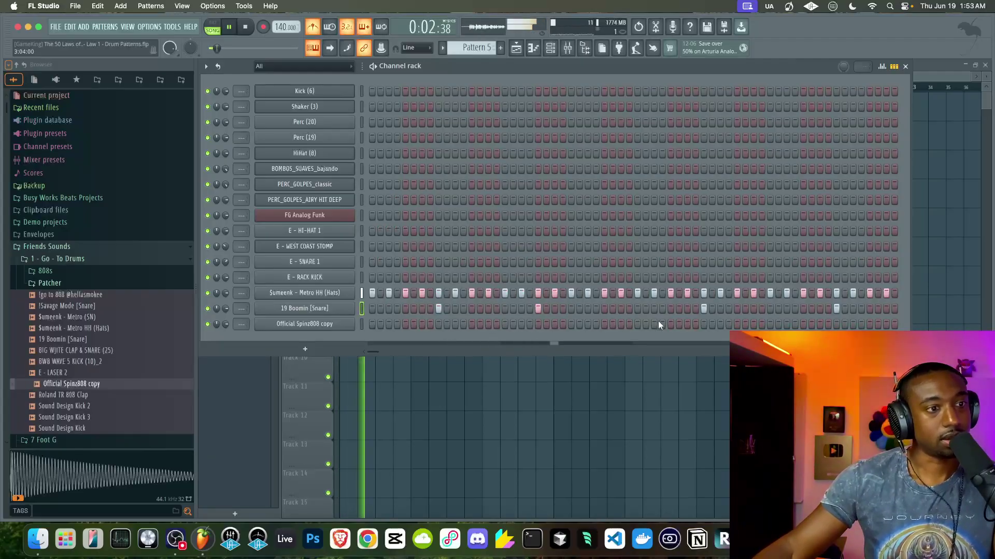
left_click(803, 309)
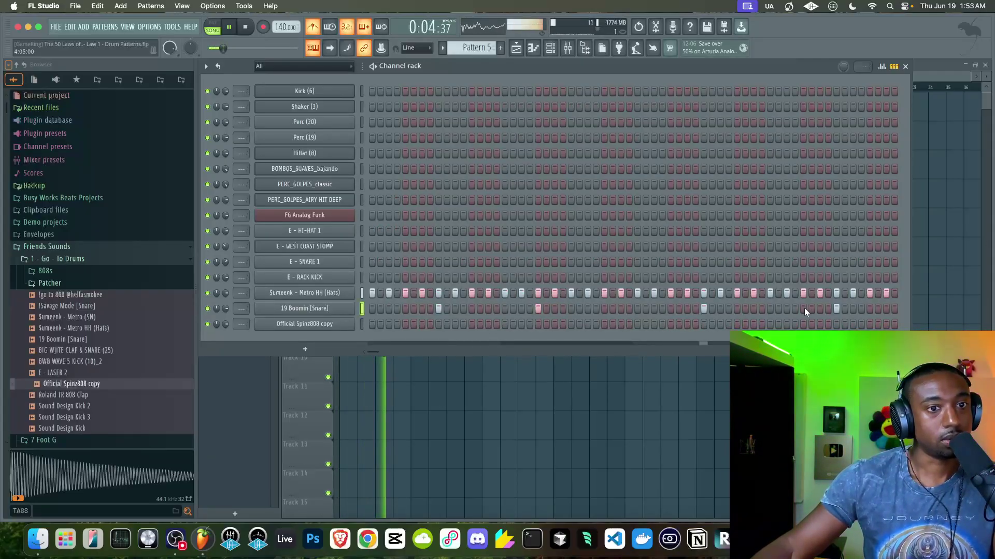
left_click(836, 309)
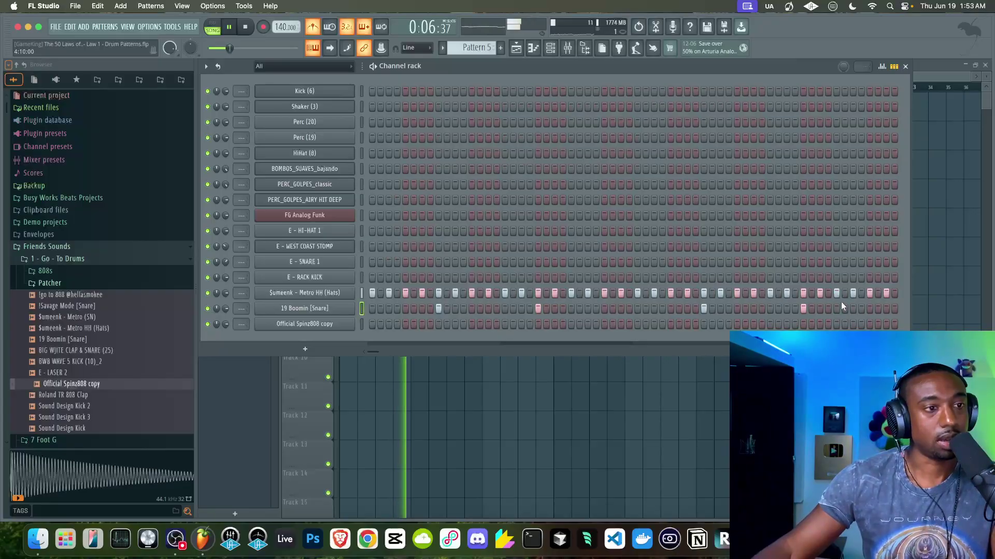
key("space")
Step: Remove the snare hits on steps 9, 21 and 41, and try hits on steps 15 and 25 during playback
left_click(538, 309)
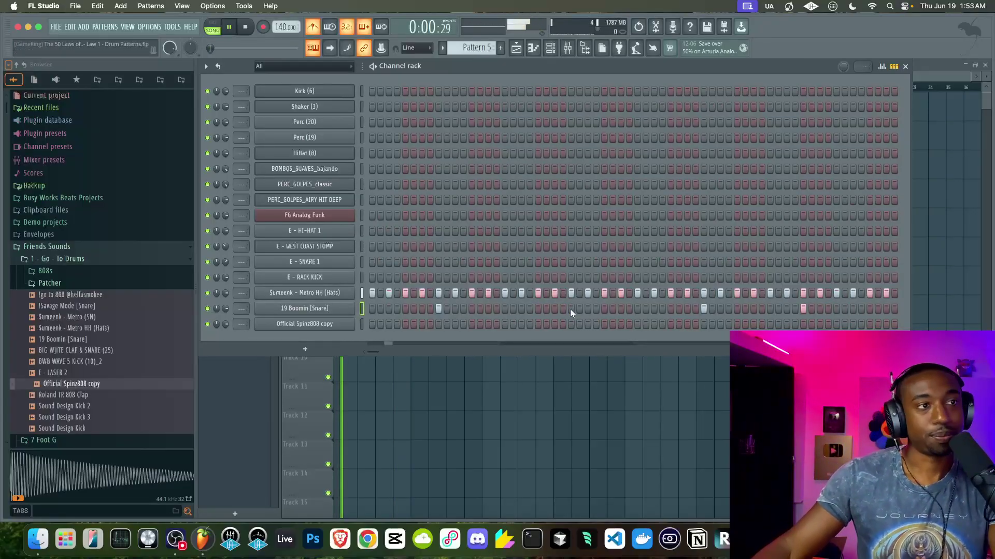
key("space")
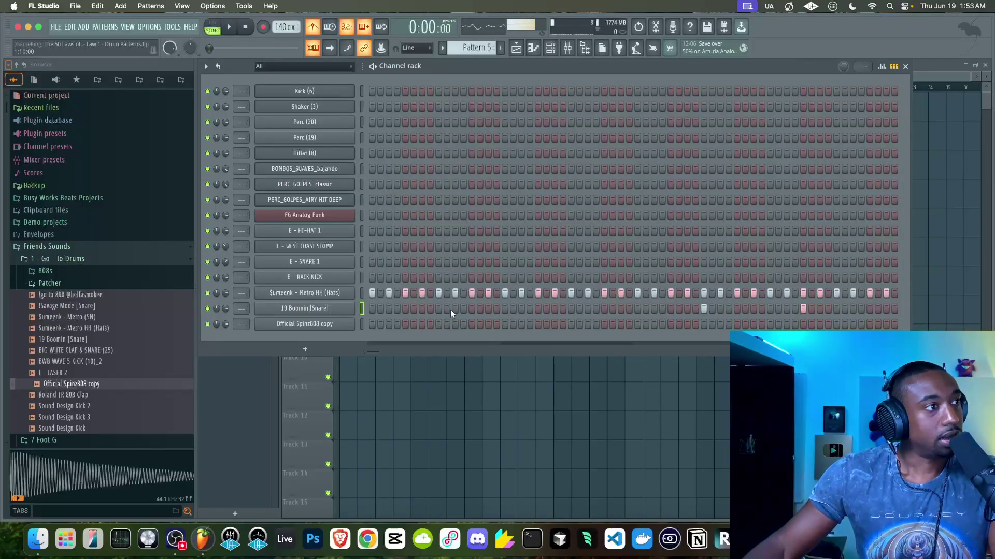
key("space")
left_click(487, 309)
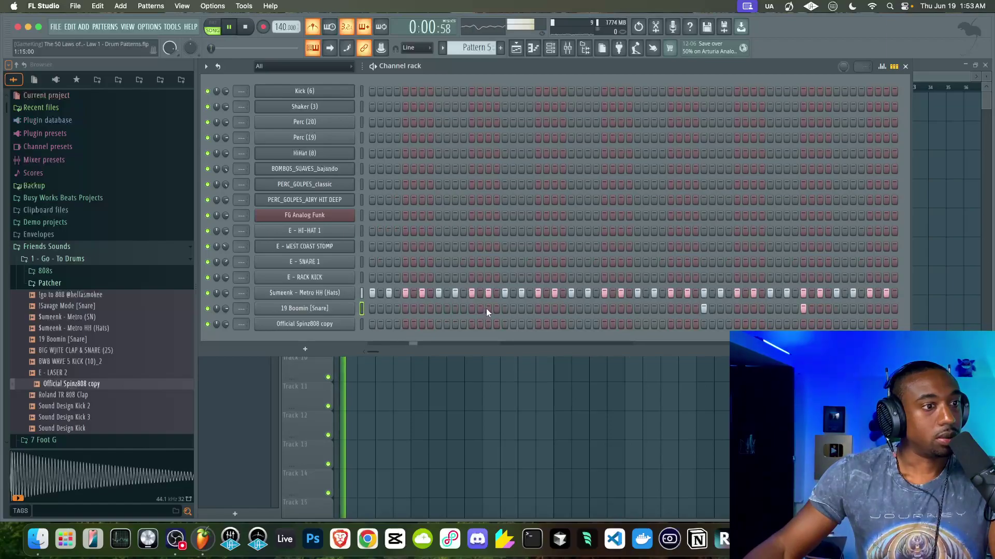
left_click(571, 309)
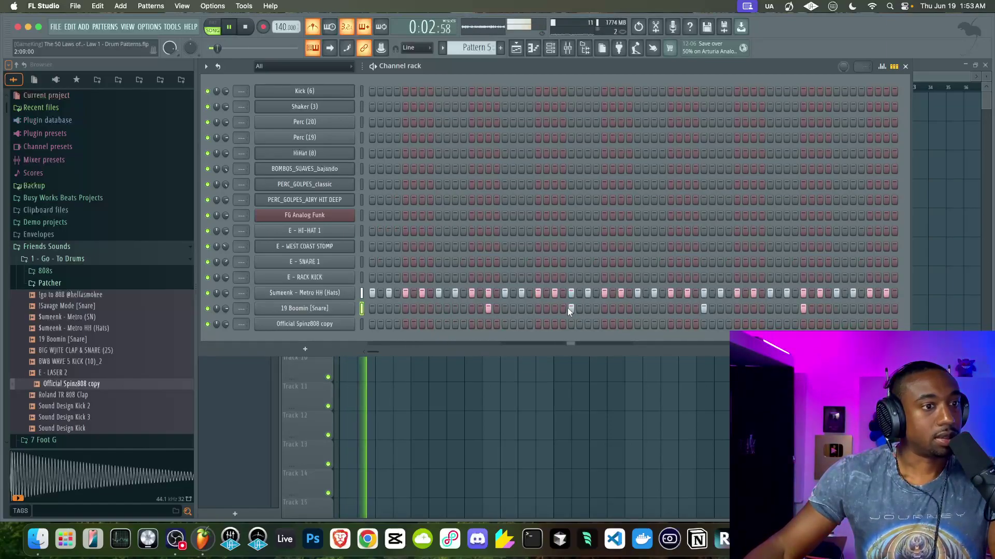
left_click(704, 309)
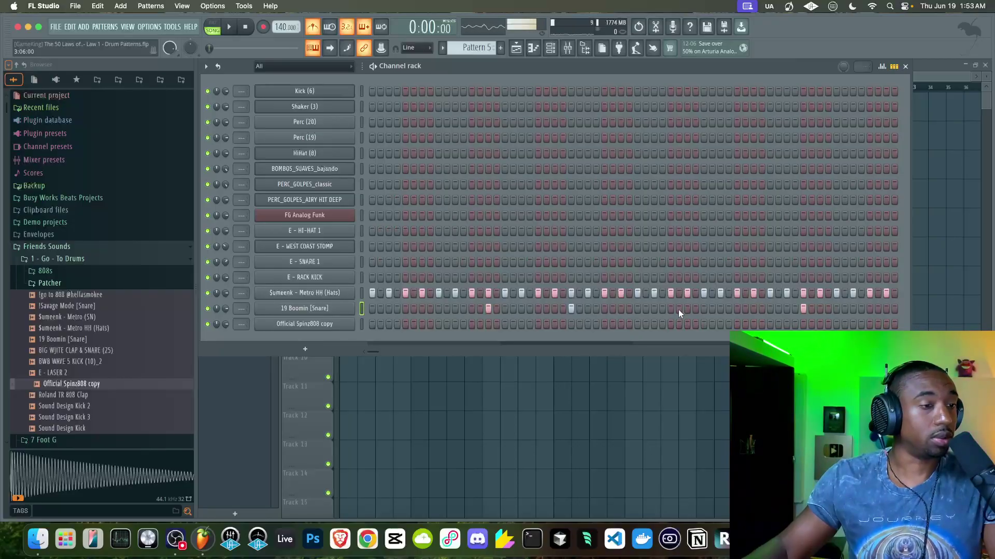
Step: Remove the snare hits on steps 25 and 15, start playback, and put a hit back on step 9
left_click(571, 308)
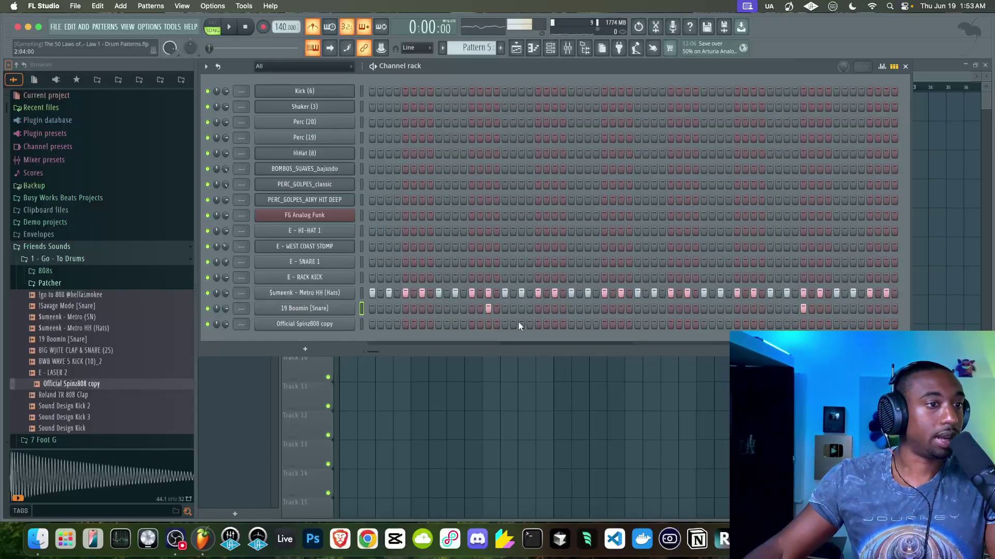
left_click(488, 308)
key("space")
left_click(438, 309)
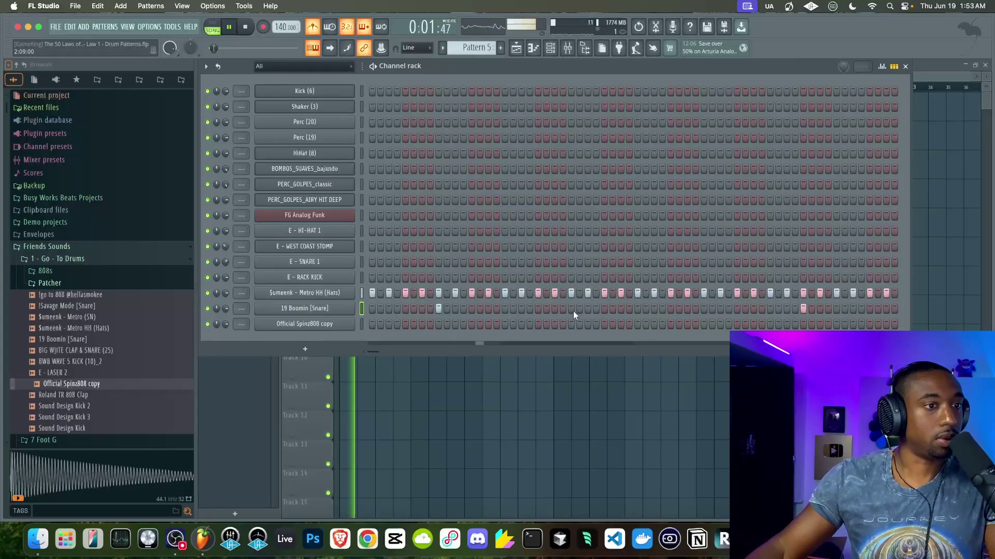
Step: Add 19 Boomin [Snare] hits on steps 29 and 41 during playback, and stop playing
left_click(604, 309)
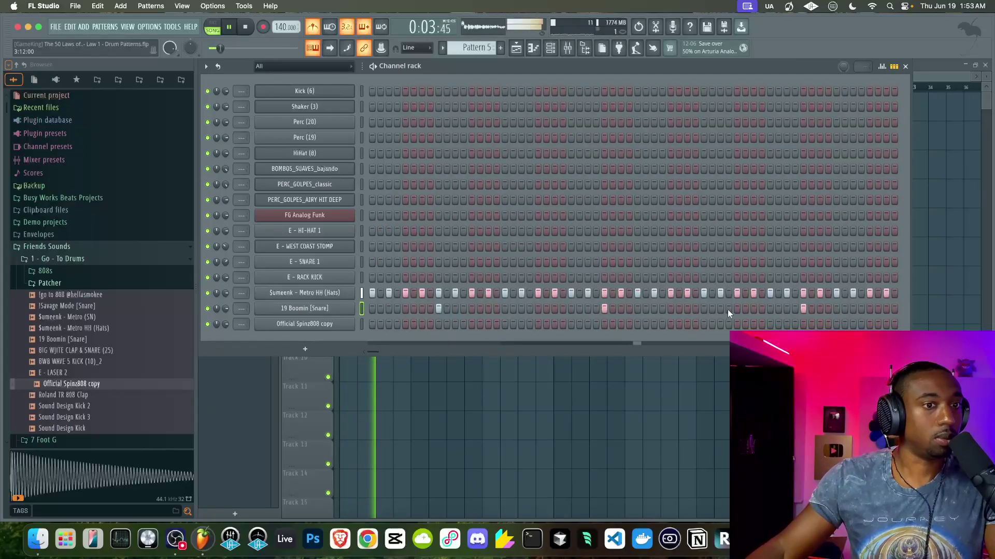
left_click(704, 309)
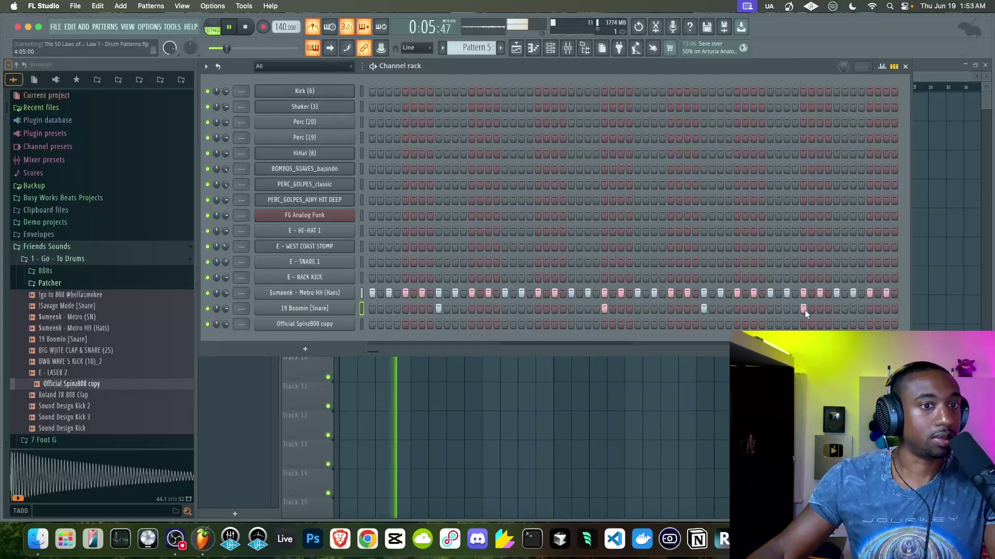
key("space")
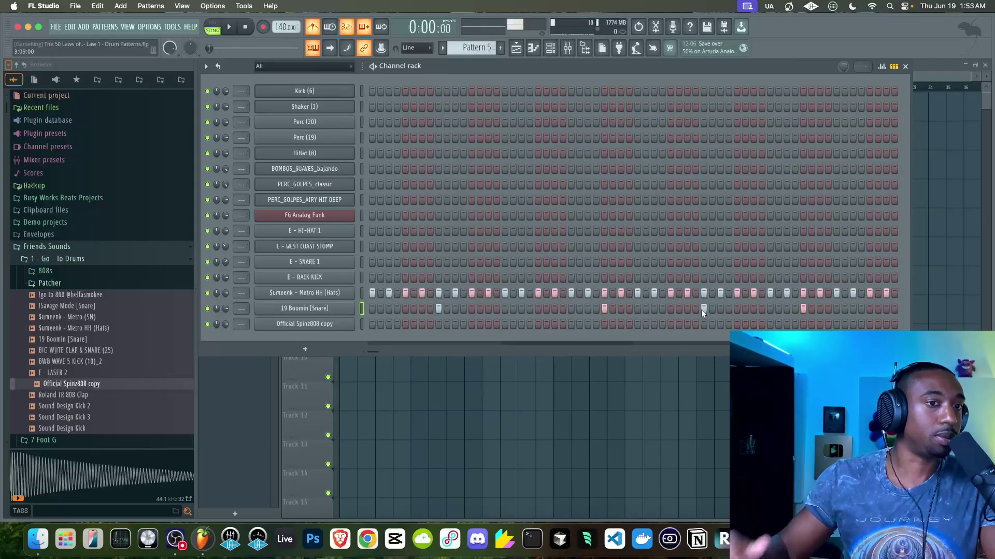
Step: Try removing the snare hits on steps 29, 41 and 53, and undo the removal
right_click(604, 308)
right_click(704, 309)
right_click(803, 309)
key("super+z")
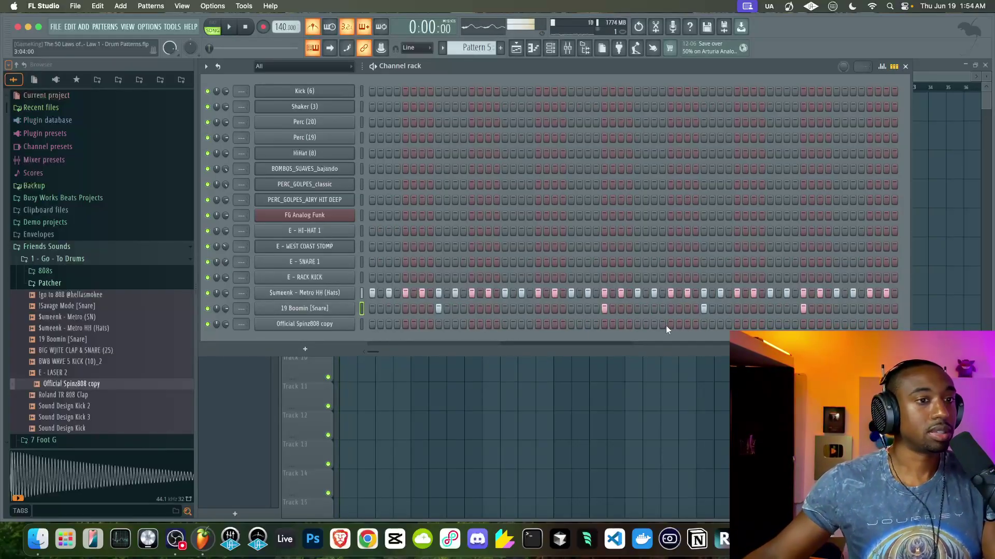
Step: Place Official Spinz808 copy hits on steps 1, 21, 27, 33, 53 and 59 while listening, and save the project
left_click(361, 277)
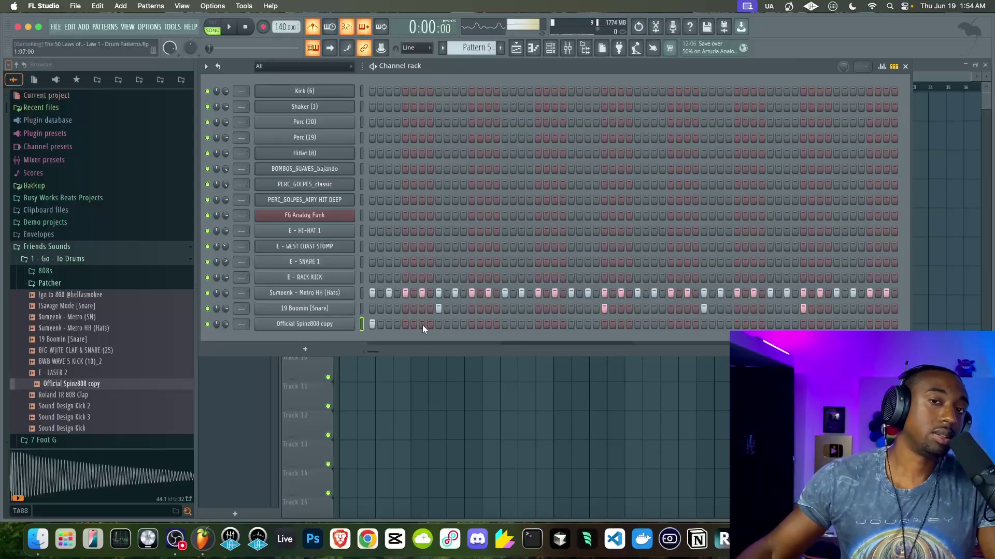
key("space")
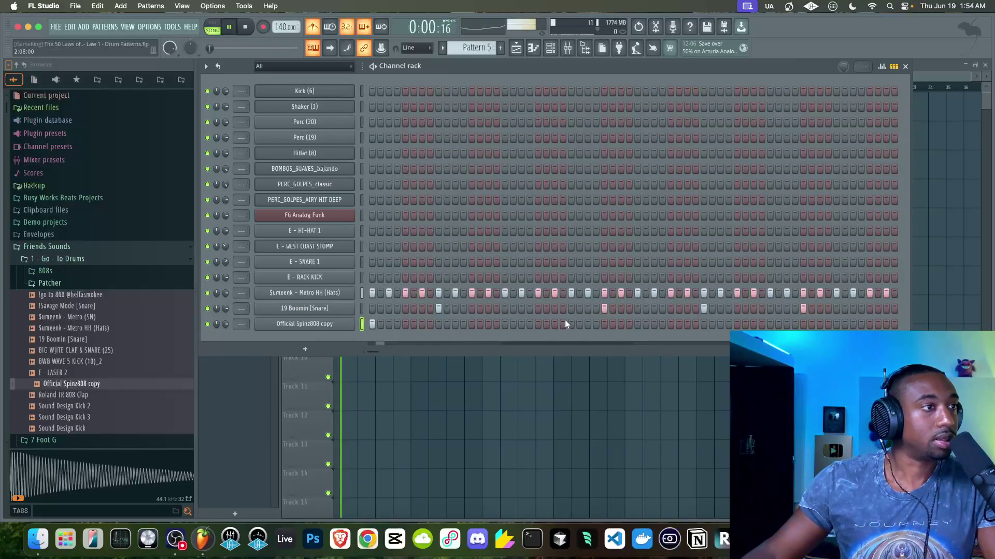
left_click(538, 324)
left_click(587, 324)
left_click(636, 324)
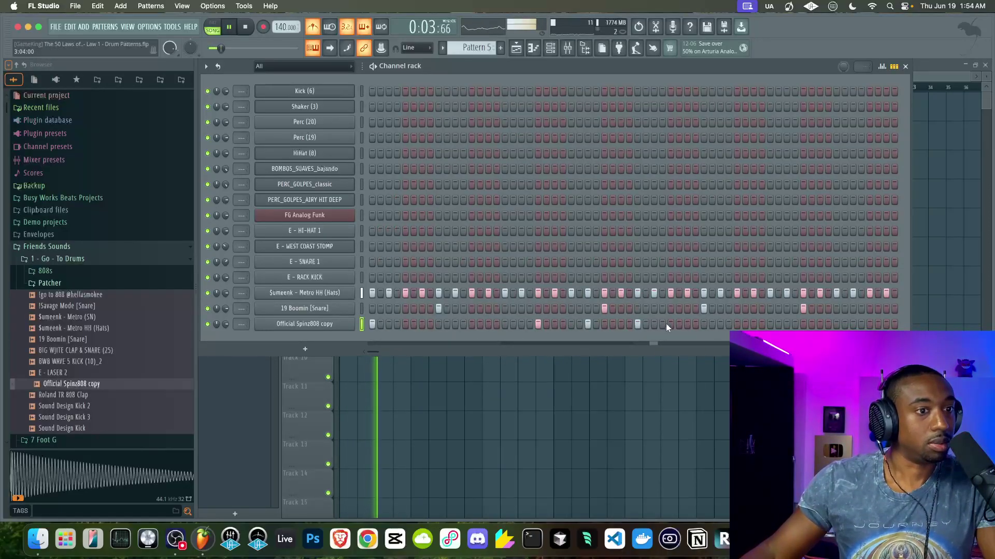
left_click(803, 324)
left_click(852, 324)
key("space")
key("super+s")
Step: Boost the Official Spinz808 copy sample in its precomputed effects and add a fade out during playback
left_click(329, 323)
key("space")
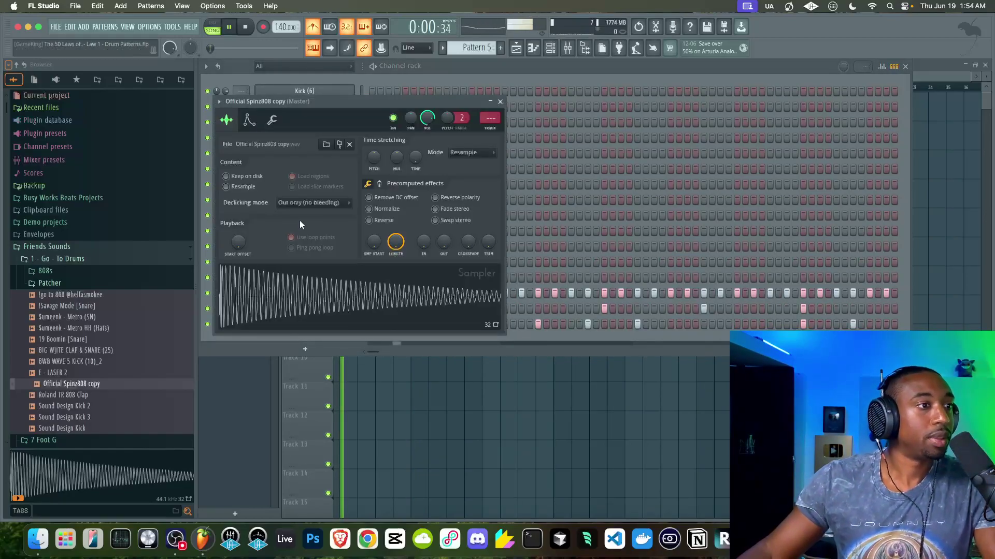
left_click(379, 184)
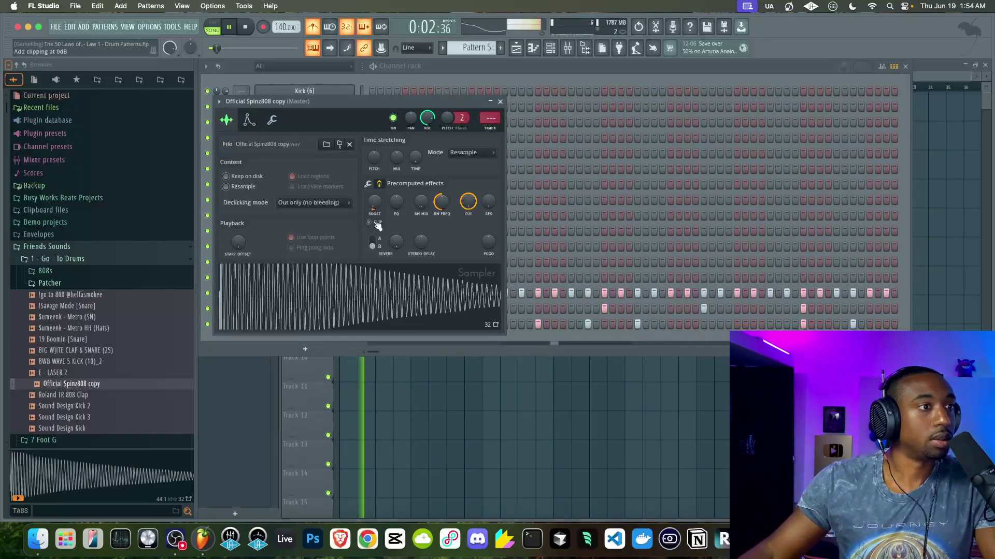
left_click(367, 183)
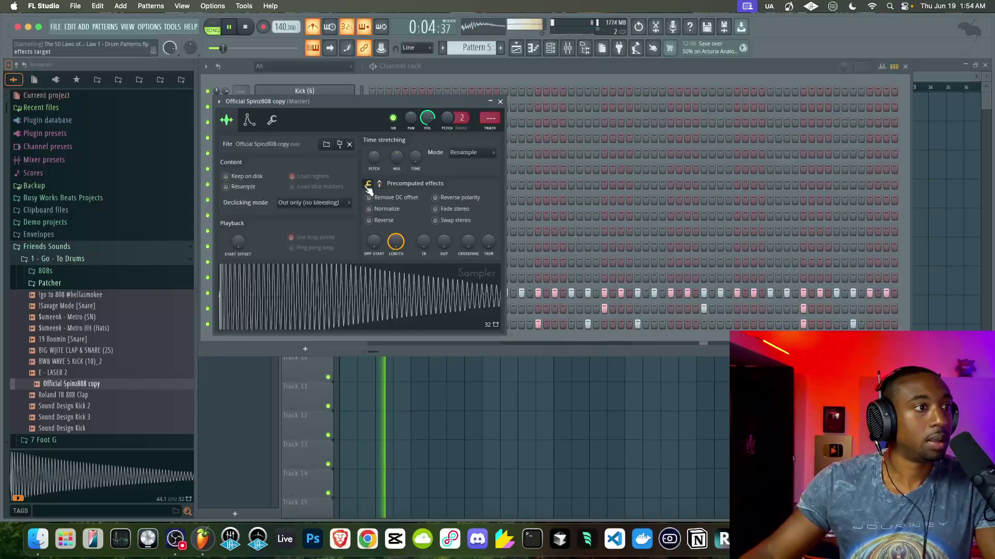
left_click_drag(444, 244, 443, 231)
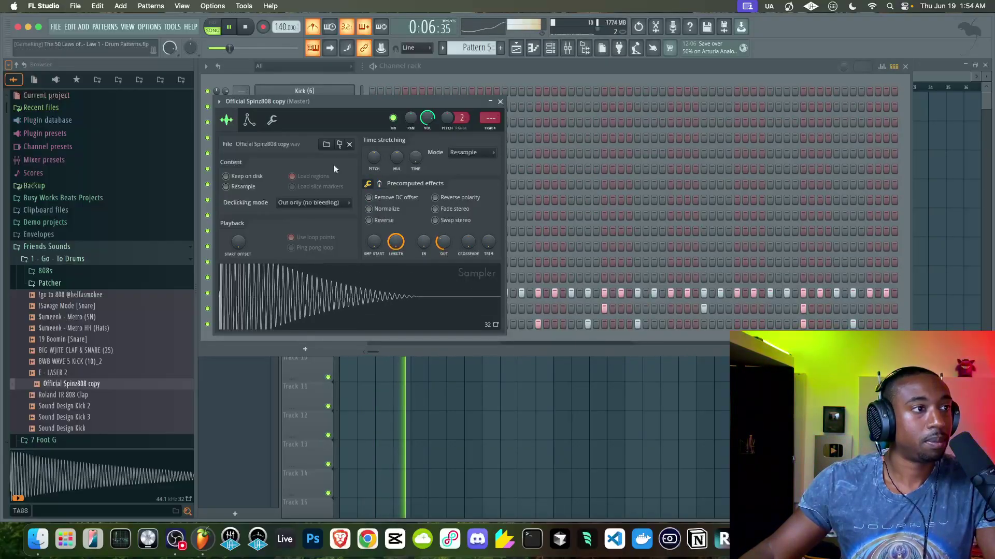
Step: Raise the 808 channel's volume multiplier to about 106% and close its sampler settings
left_click(249, 120)
left_click(272, 120)
left_click_drag(253, 159, 253, 156)
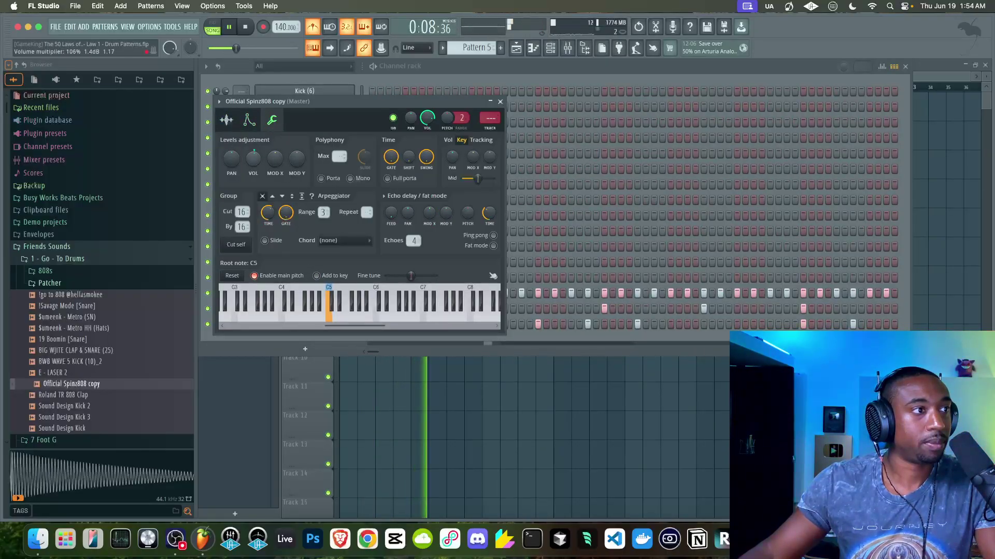
left_click(500, 101)
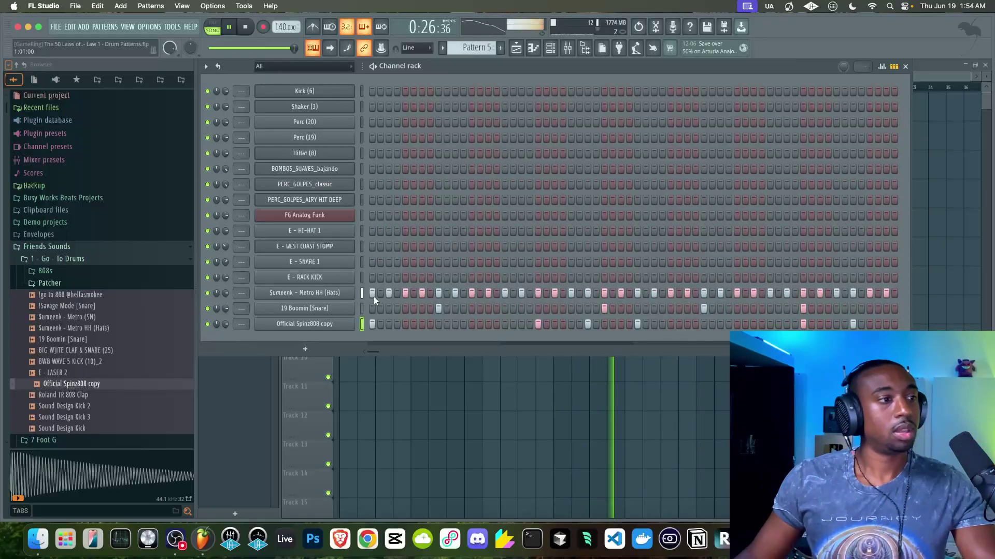
Step: Clear the $umeenk - Metro HH (Hats) row and place new hits on steps 1, 4, 7 and 9
key("space")
key("super+x")
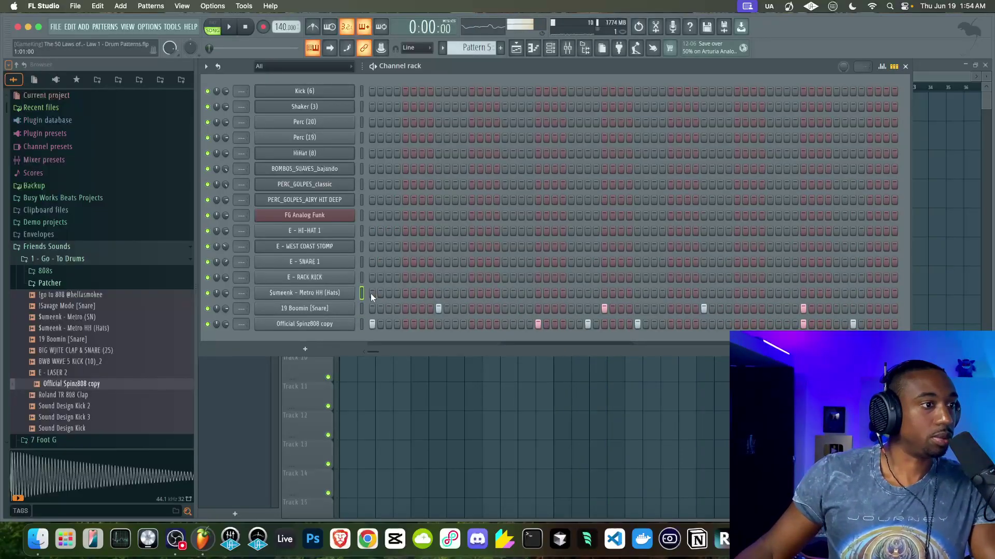
right_click(405, 294)
key("space")
left_click(429, 293)
key("space")
left_click(422, 293)
left_click(430, 293)
left_click(439, 293)
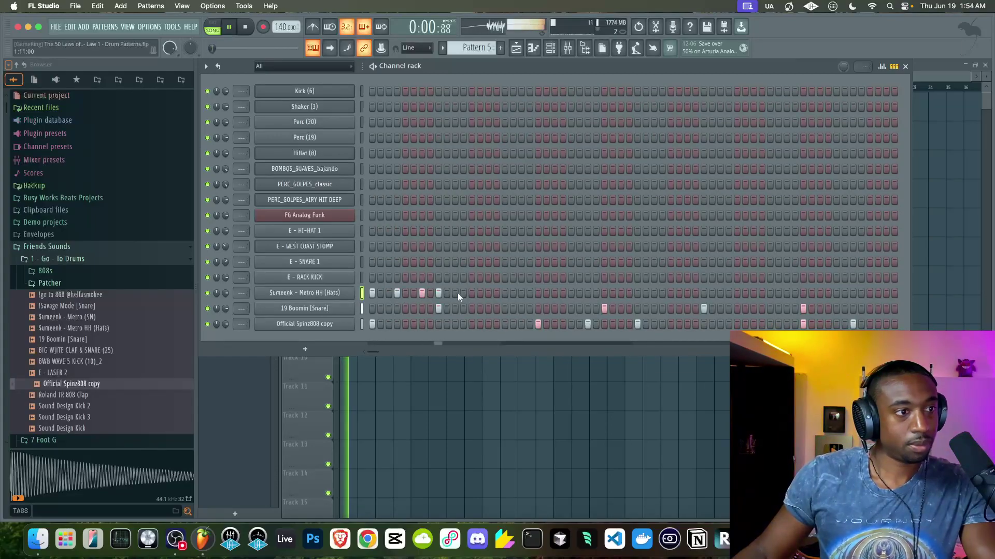
Step: Continue the hat rhythm with hits on steps 12, 15, 17 and 20
left_click(463, 293)
left_click(488, 293)
left_click(505, 294)
left_click(529, 293)
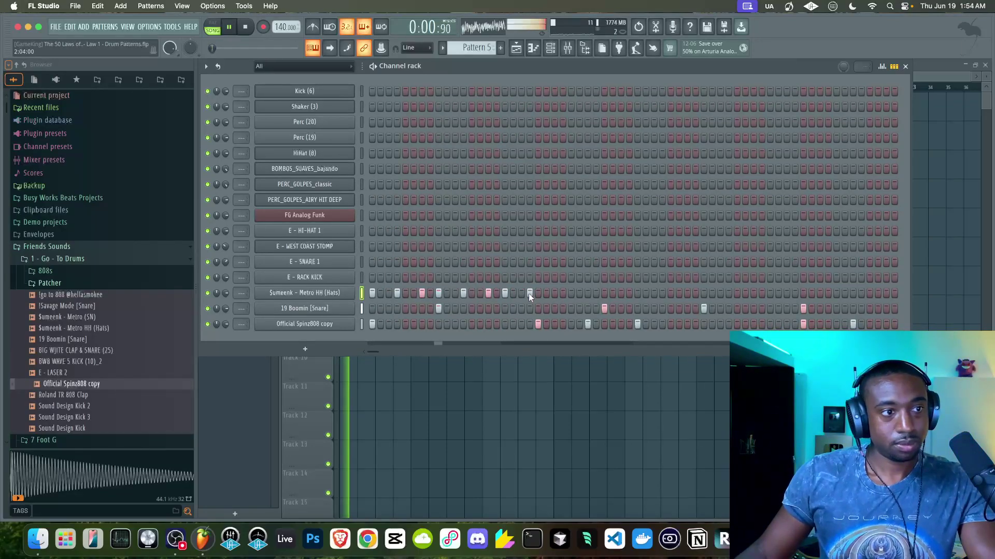
Step: Open the hats channel's piano roll, select the hat notes and duplicate them along the timeline, checking by playback
right_click(349, 293)
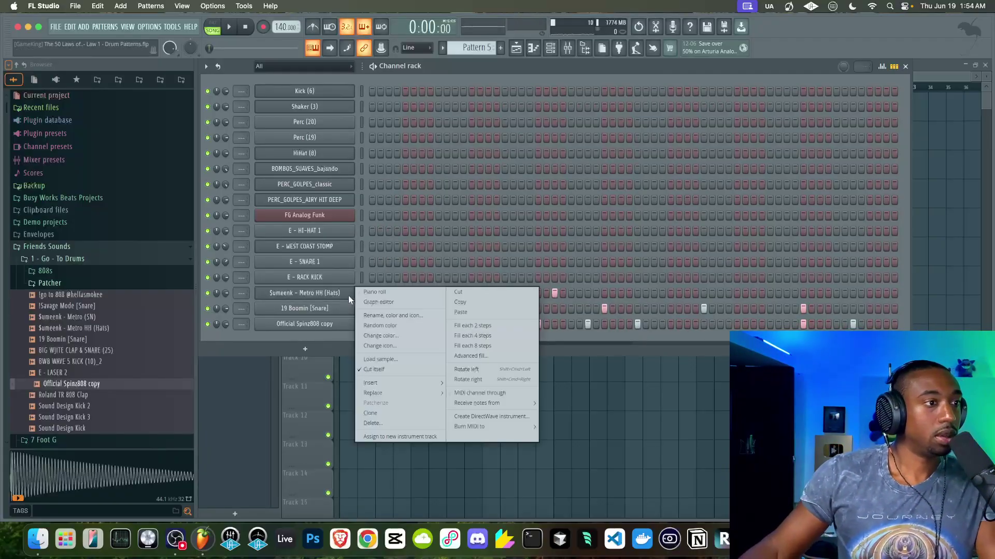
left_click(365, 294)
left_click_drag(600, 360, 238, 267)
left_click_drag(279, 331, 632, 332)
key("space")
scroll(633, 332, "down", 1)
key("space")
key("space")
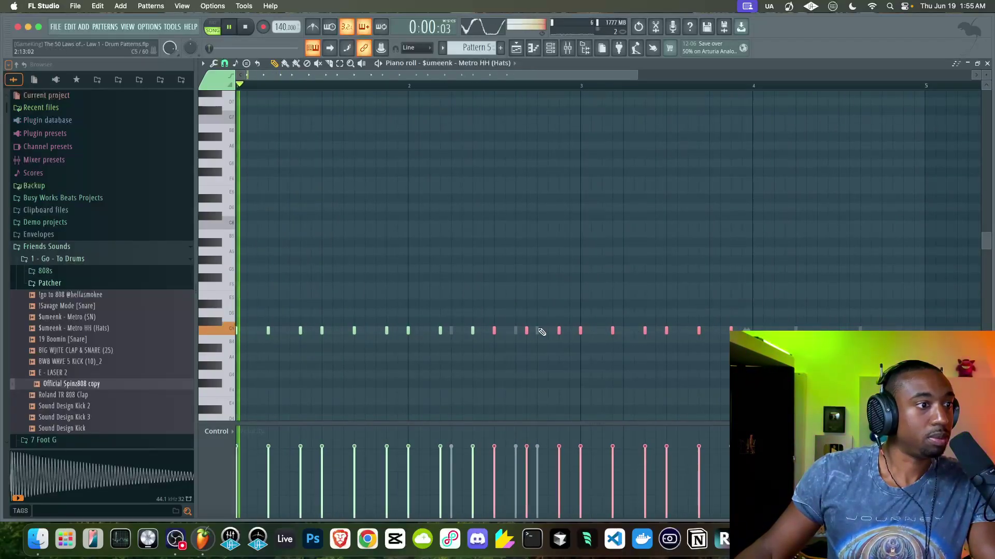
Step: Duplicate the hat rhythm through bar 4, delete the notes from bar 5 onward and close the piano roll
scroll(523, 332, "down", 1)
left_click_drag(514, 331, 739, 331)
scroll(738, 332, "right", 3)
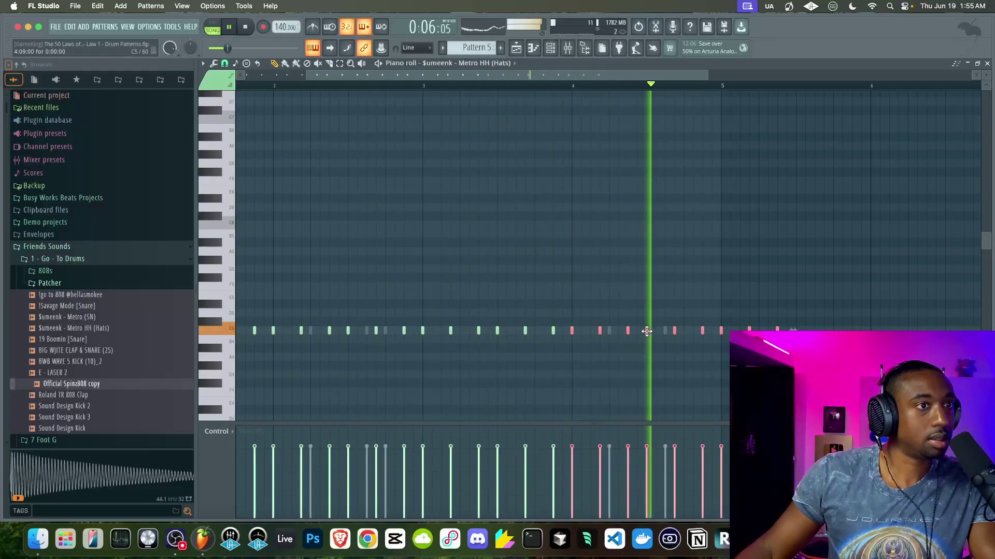
key("space")
left_click(718, 332)
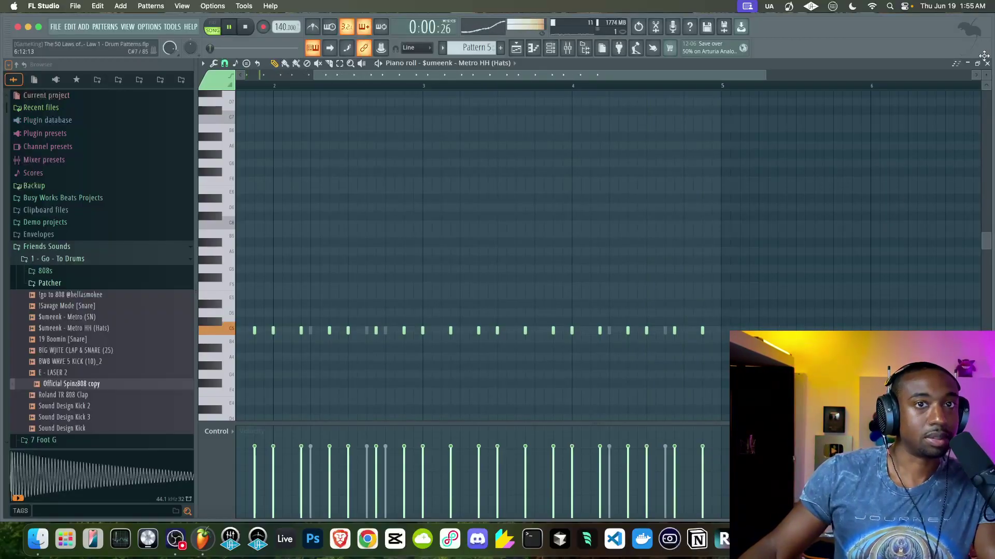
left_click(987, 62)
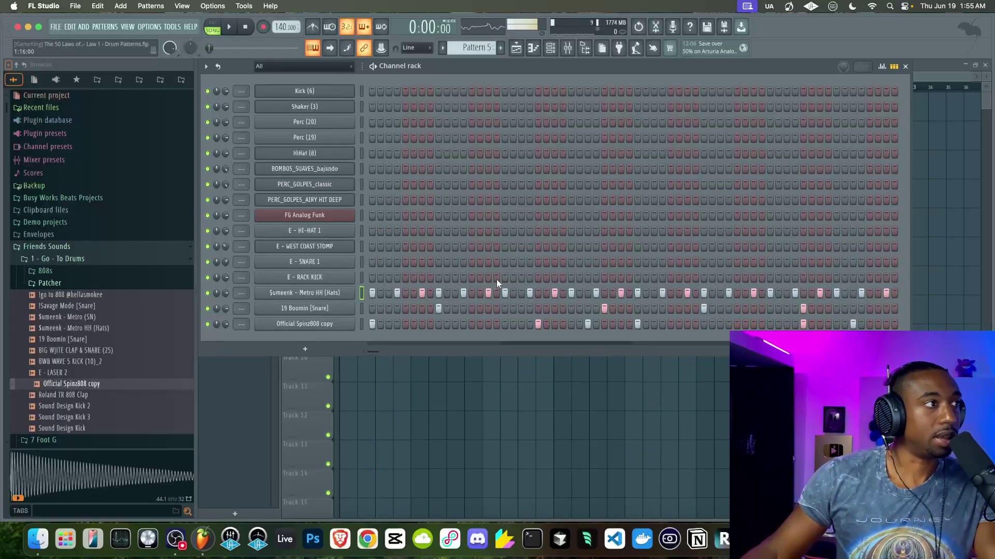
Step: Try extra hat hits on steps 61, 62, 29 and 30 during playback
key("space")
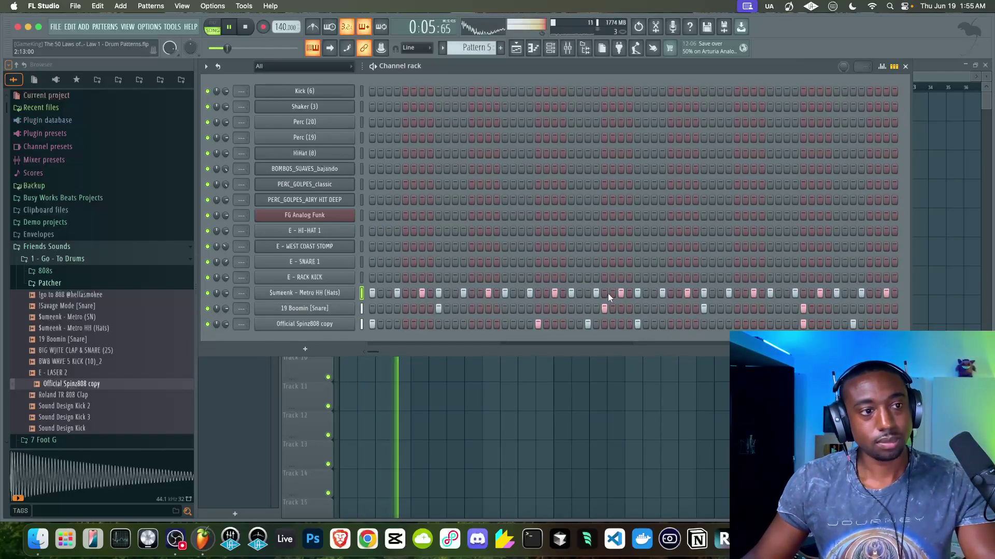
left_click(870, 293)
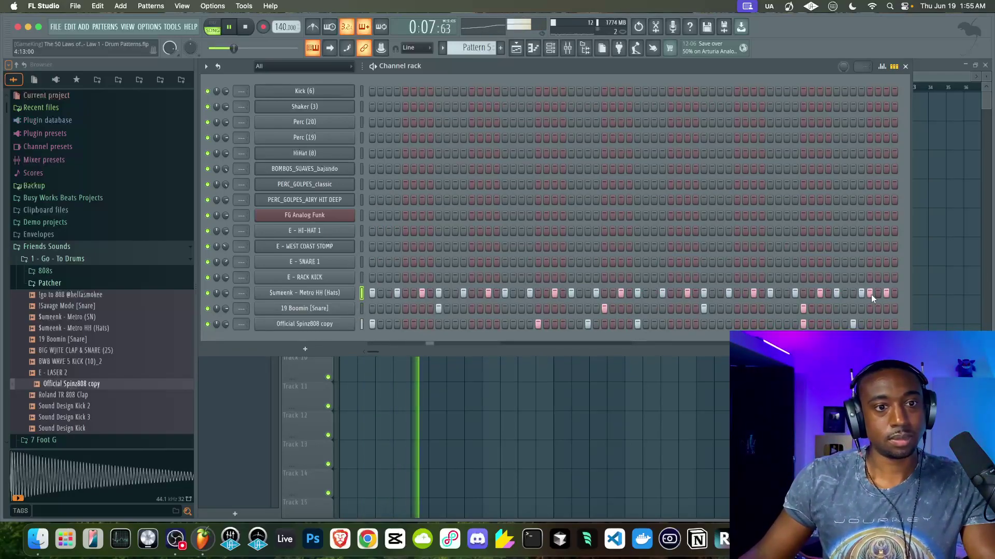
left_click(878, 293)
left_click(604, 293)
left_click(612, 294)
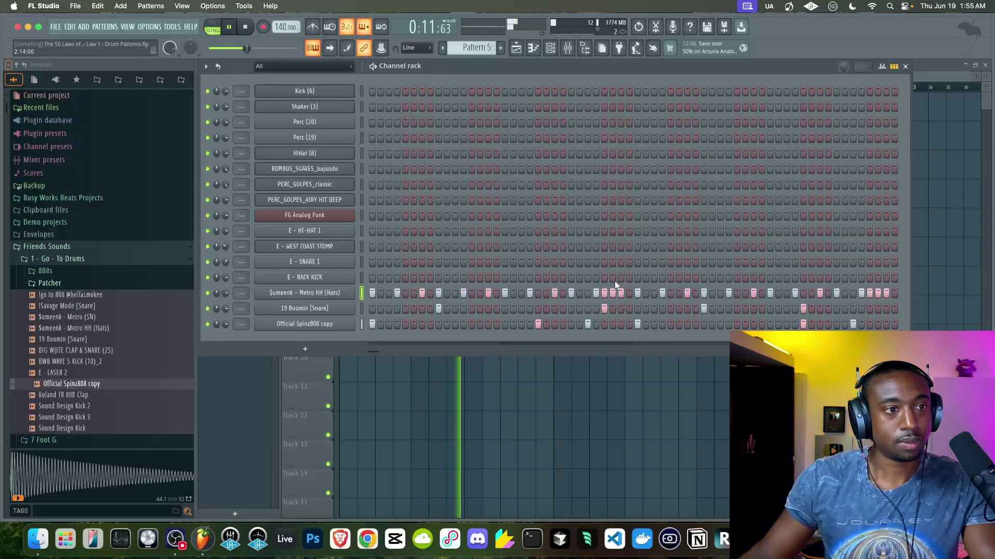
Step: Remove the extra hat hits on steps 30, 29, 62 and 61
right_click(612, 293)
right_click(605, 293)
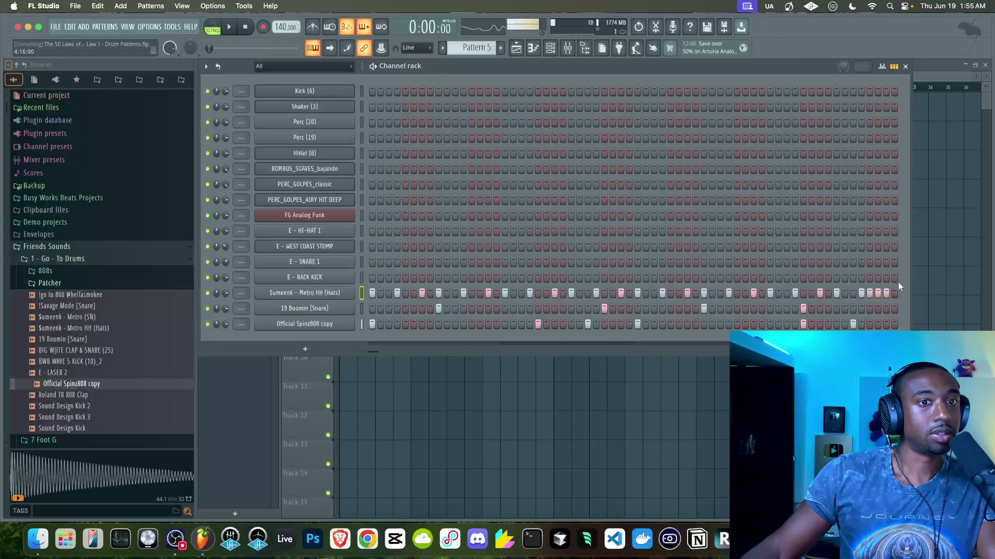
right_click(878, 293)
right_click(870, 293)
Step: Open the graph editor for the hats and add note repeats on steps 9 and 28 while listening
left_click(881, 67)
key("space")
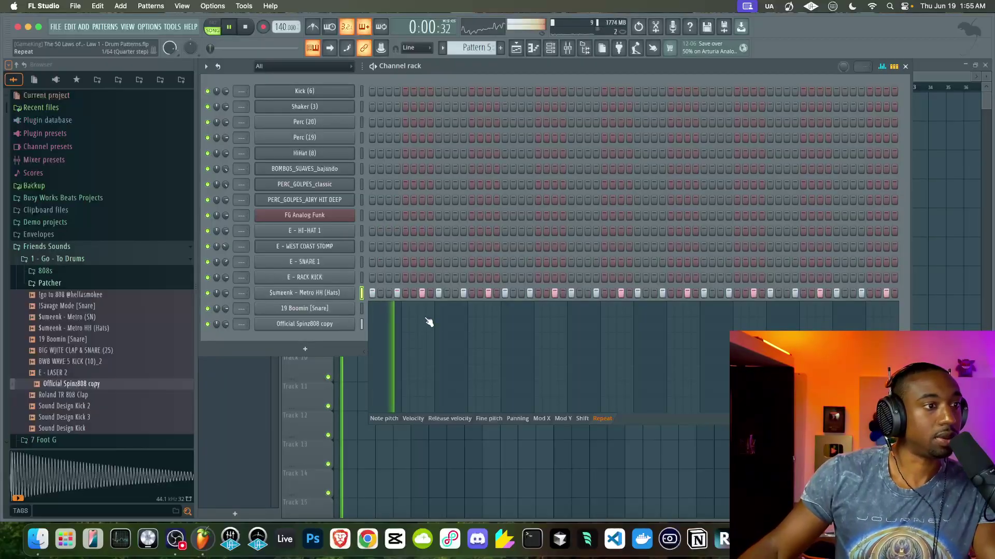
key("space")
left_click(438, 336)
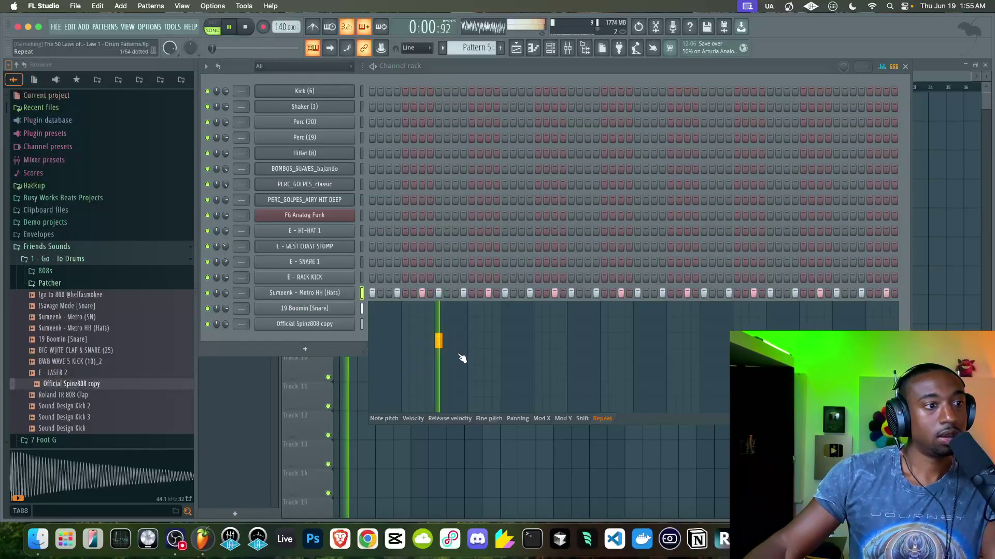
left_click(595, 341)
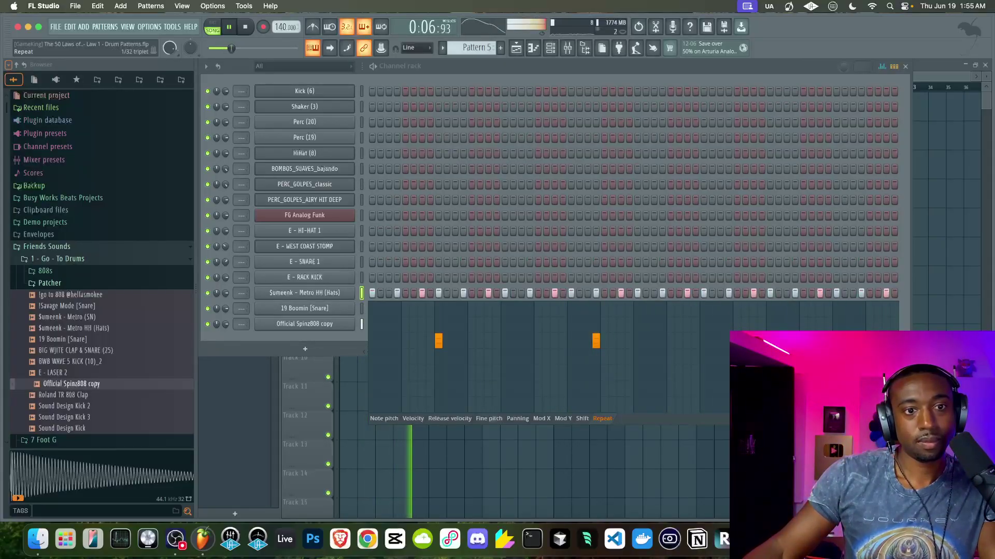
Step: Close the graph editor and set the hats channel's volume to about 71%
left_click(882, 67)
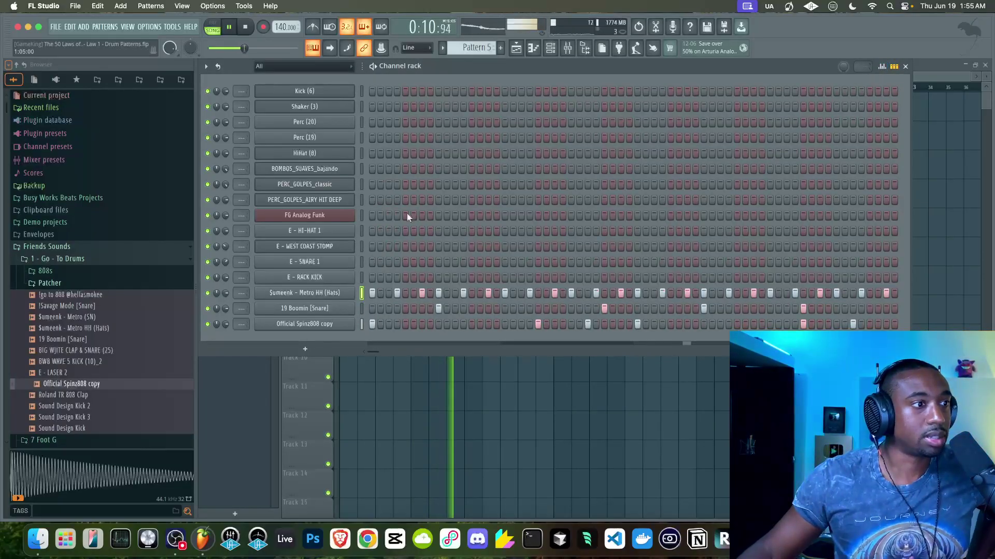
left_click_drag(226, 294, 225, 290)
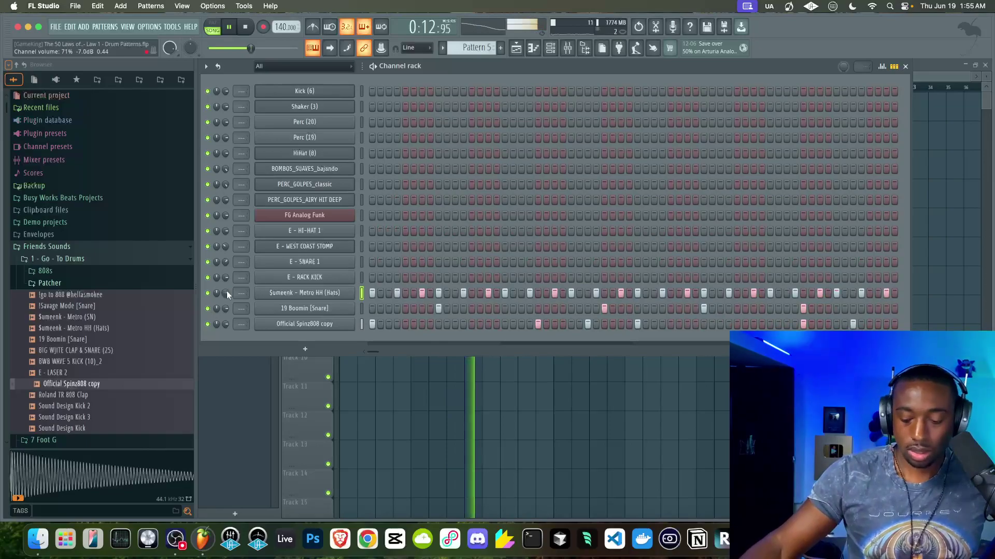
key("space")
Step: Open the hats piano roll and lengthen the repeating note on step 9 to reach the next hat
right_click(320, 296)
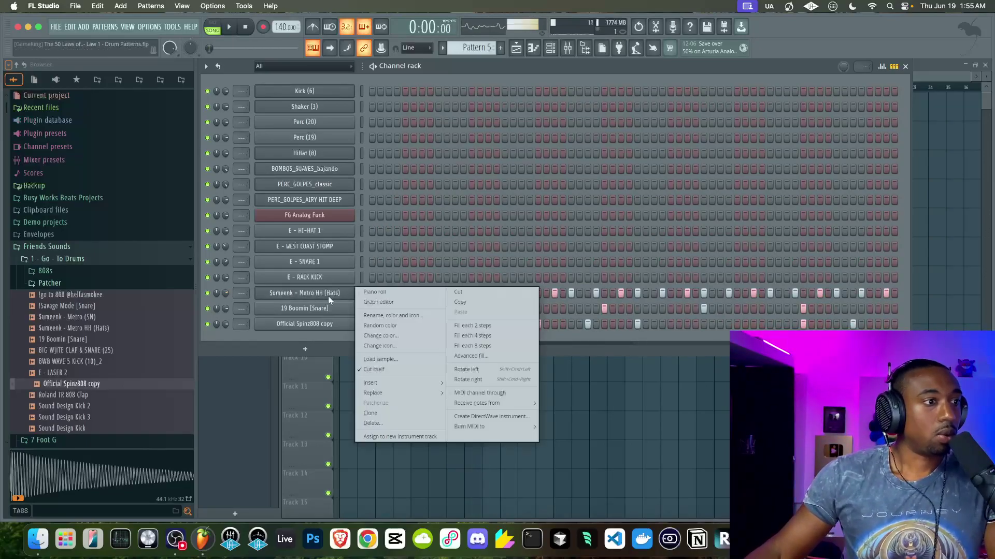
left_click(385, 295)
key("space")
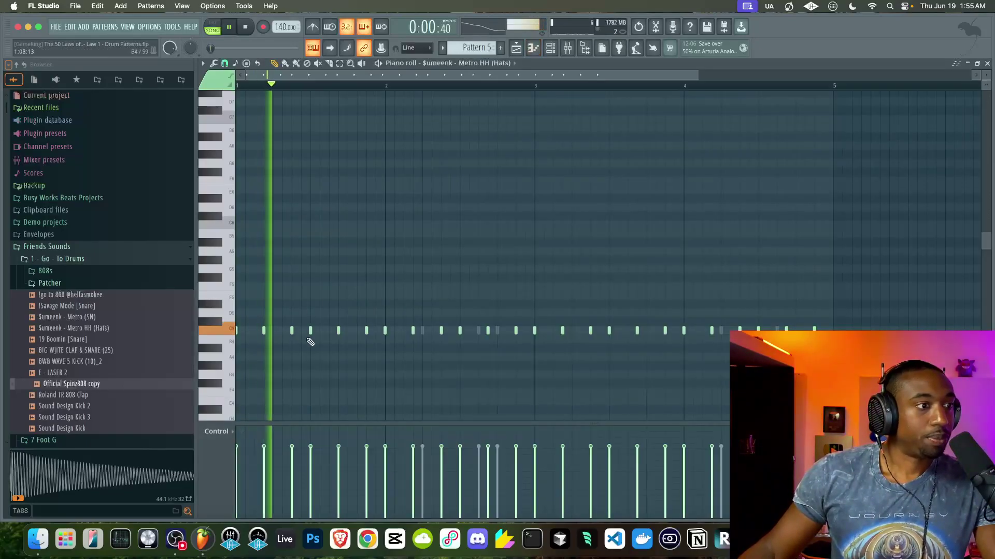
key("space")
left_click_drag(309, 332, 329, 331)
key("super+l")
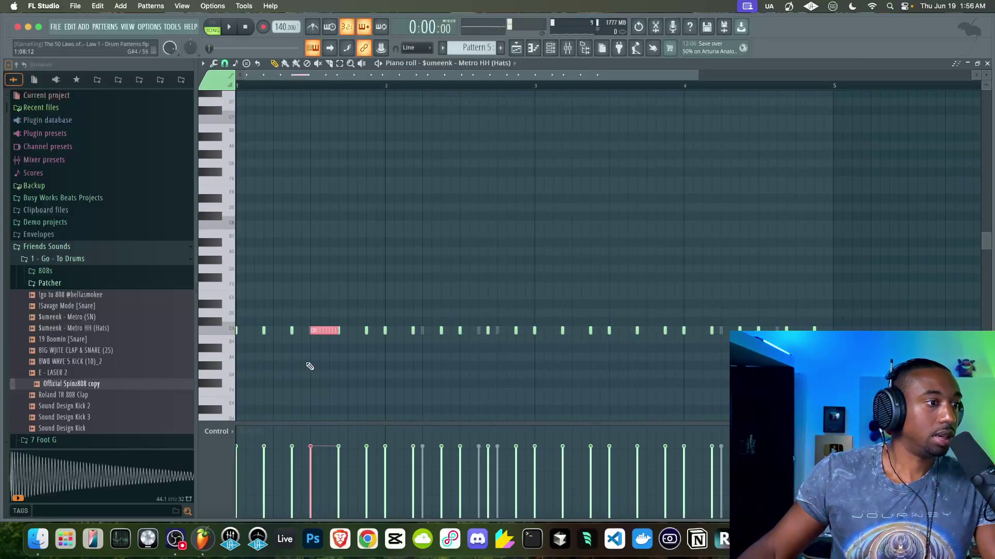
Step: Show the note repeat values in the piano roll's control lane
left_click(232, 434)
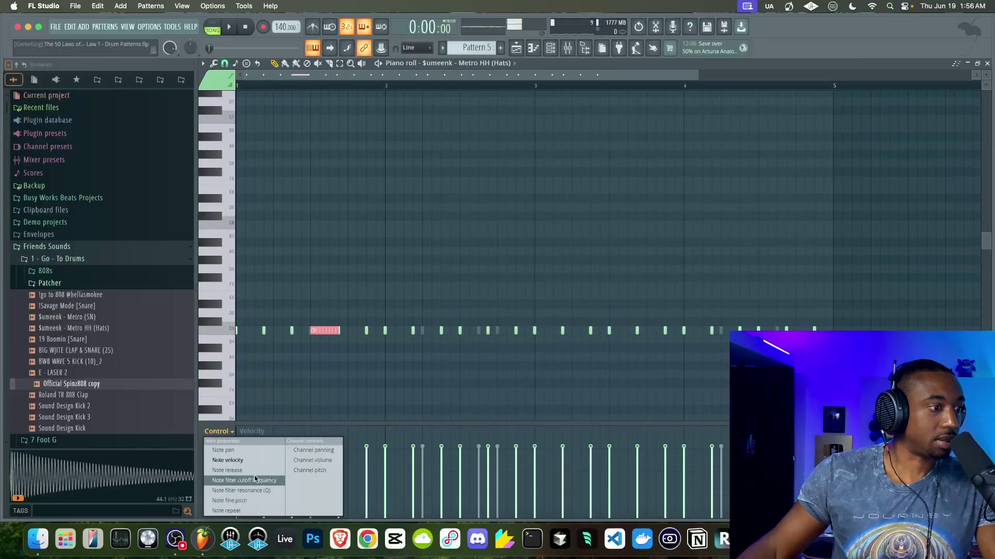
left_click(243, 508)
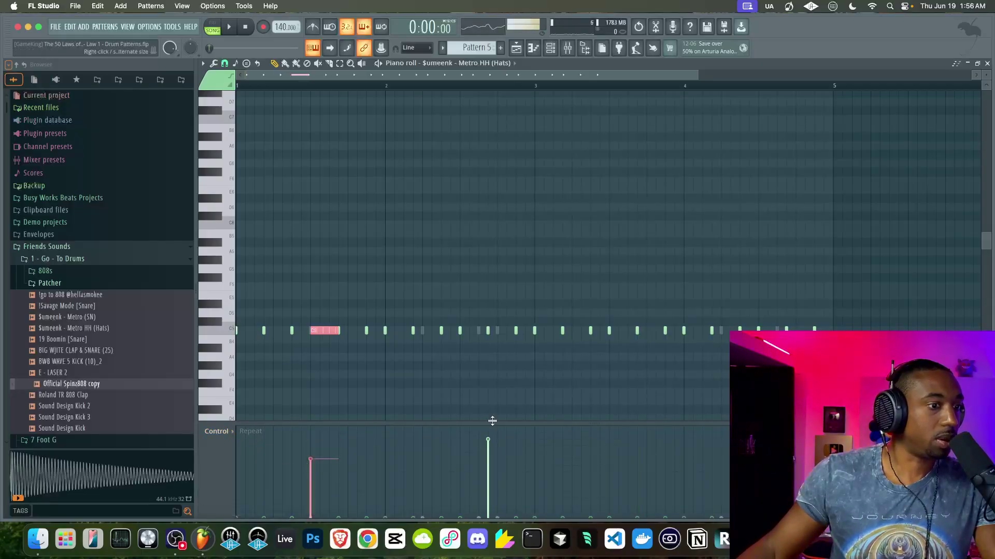
Step: Clear the note repeat on the lengthened hat in bar 1 and show note velocity in the control lane
left_click_drag(572, 424, 534, 428)
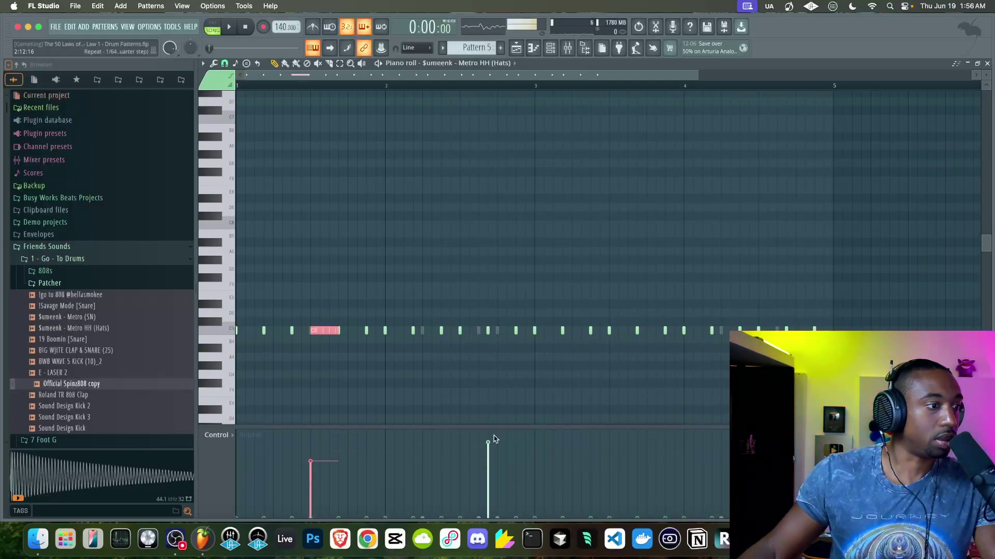
left_click(231, 437)
left_click(228, 511)
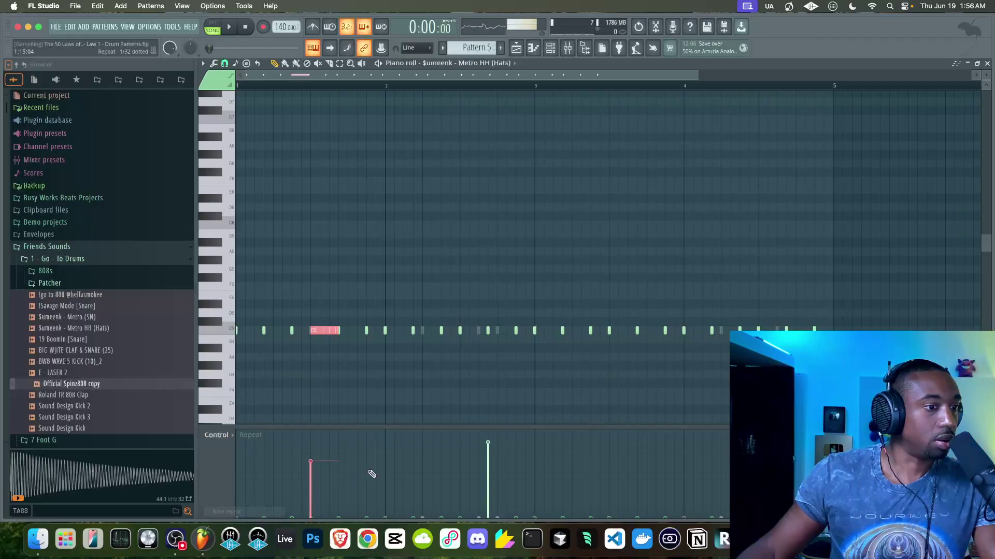
left_click(216, 438)
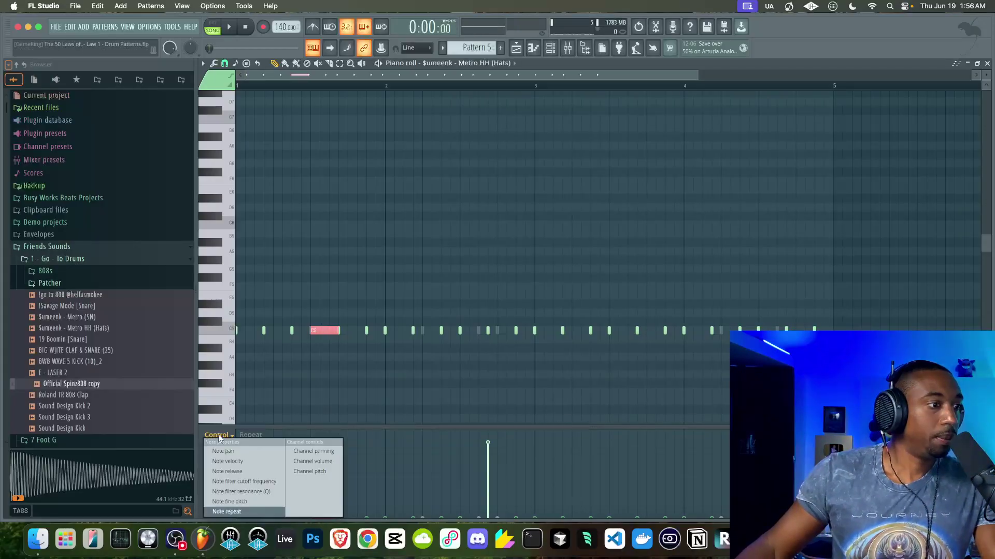
left_click(231, 462)
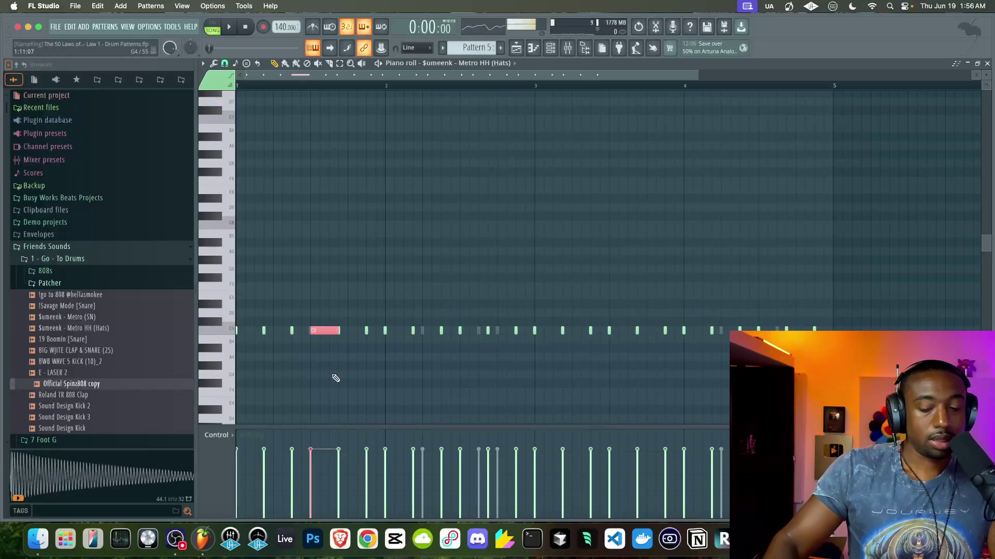
Step: Chop the lengthened hat note into short hits with the Chopper, adjusting its time multiplier while listening
key("alt+u")
left_click_drag(470, 247, 470, 262)
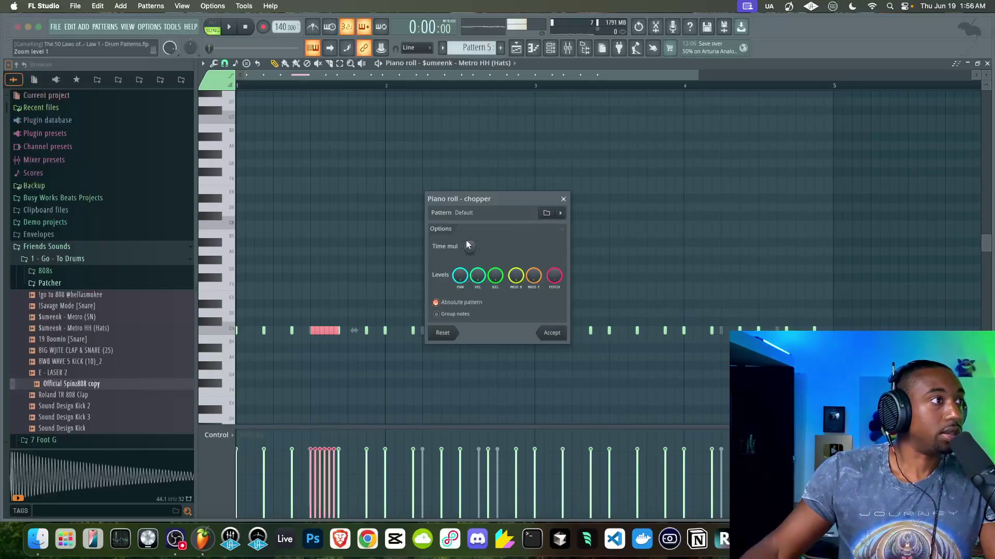
key("space")
left_click_drag(470, 247, 470, 257)
key("space")
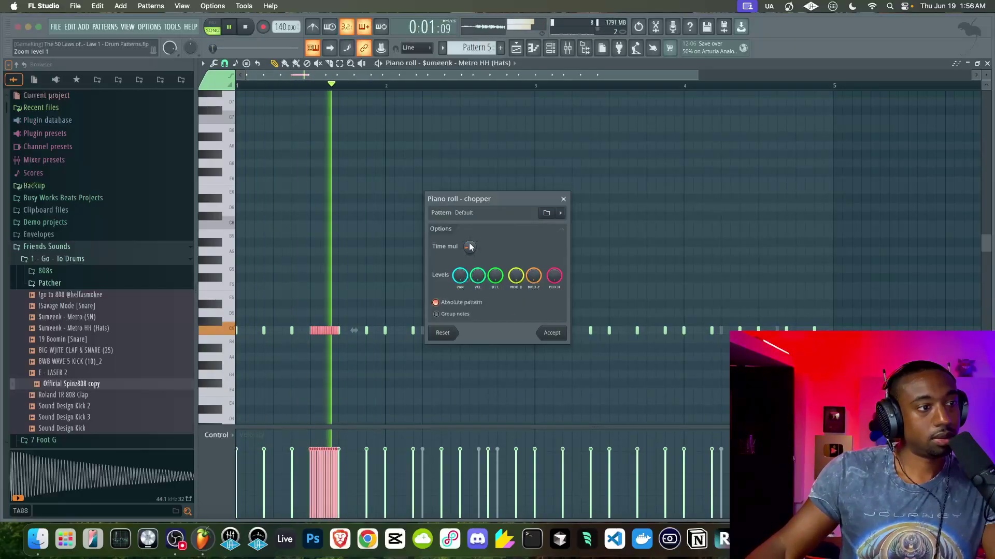
left_click(552, 333)
key("space")
Step: Delete the last slices of the chopped hat roll, leaving a short gap before the next hat, while listening
scroll(315, 355, "up", 2)
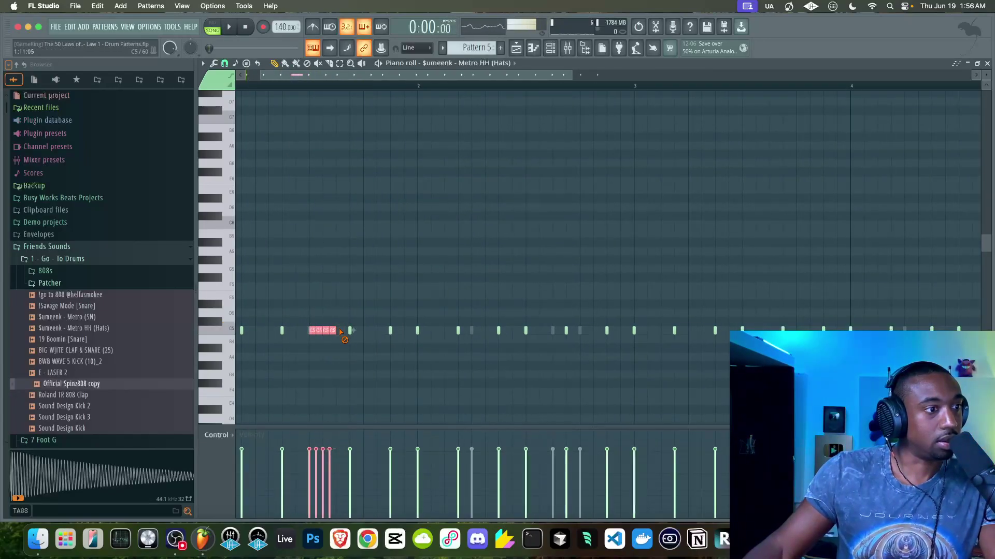
key("space")
key("super+z")
key("space")
key("space")
right_click(346, 331)
right_click(339, 331)
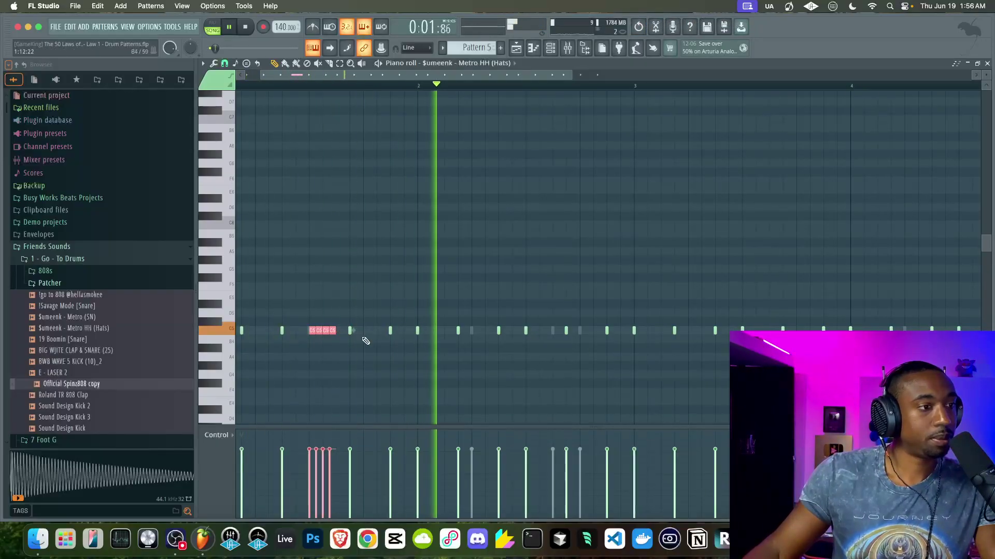
Step: Try the chopped roll without the hat that directly follows it, and undo that deletion
scroll(362, 339, "down", 1)
key("super+z")
right_click(345, 331)
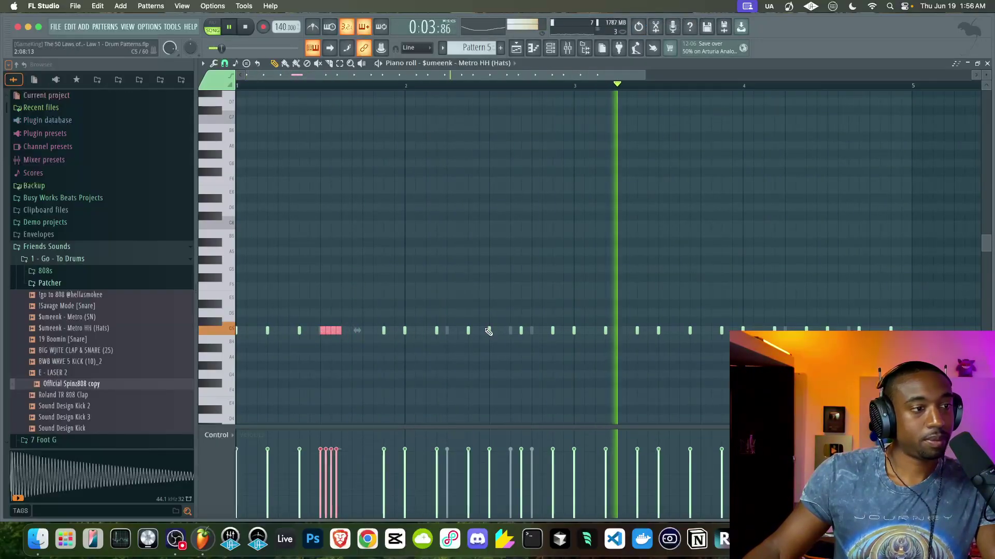
key("super+z")
right_click(348, 332)
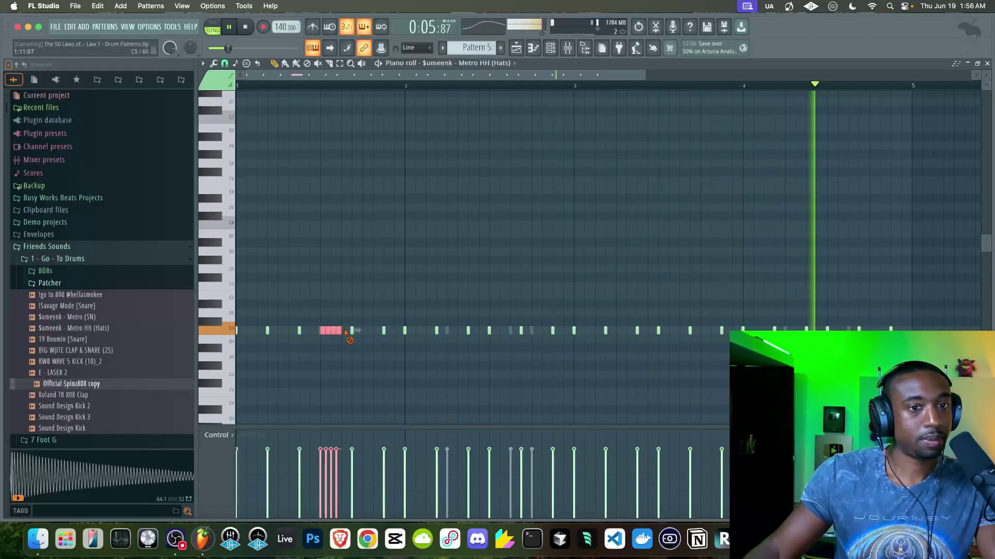
scroll(352, 331, "down", 1)
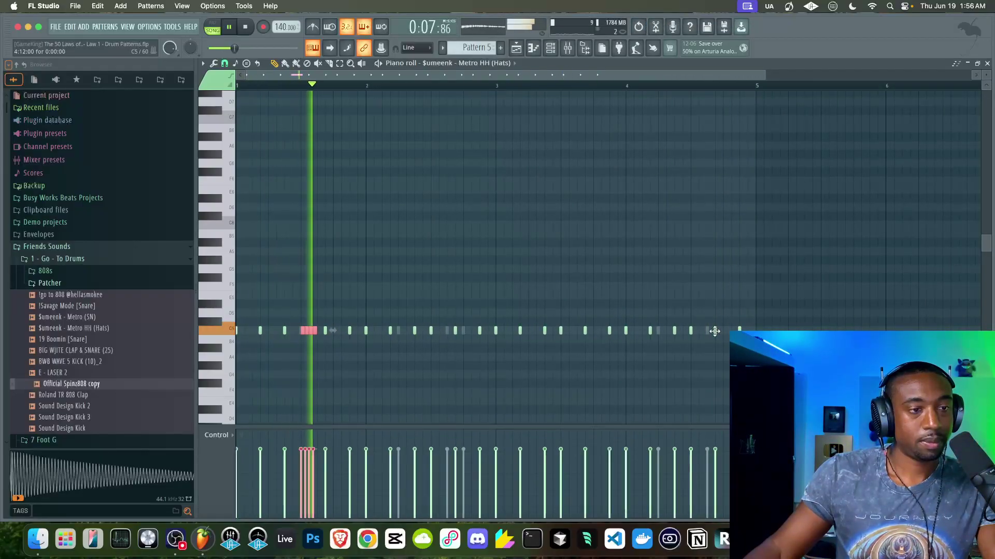
Step: Extend the second-to-last hat of bar 4 as a repeating note ending just before the final hat, and hide the browser
left_click_drag(716, 331, 736, 331)
scroll(734, 332, "right", 3)
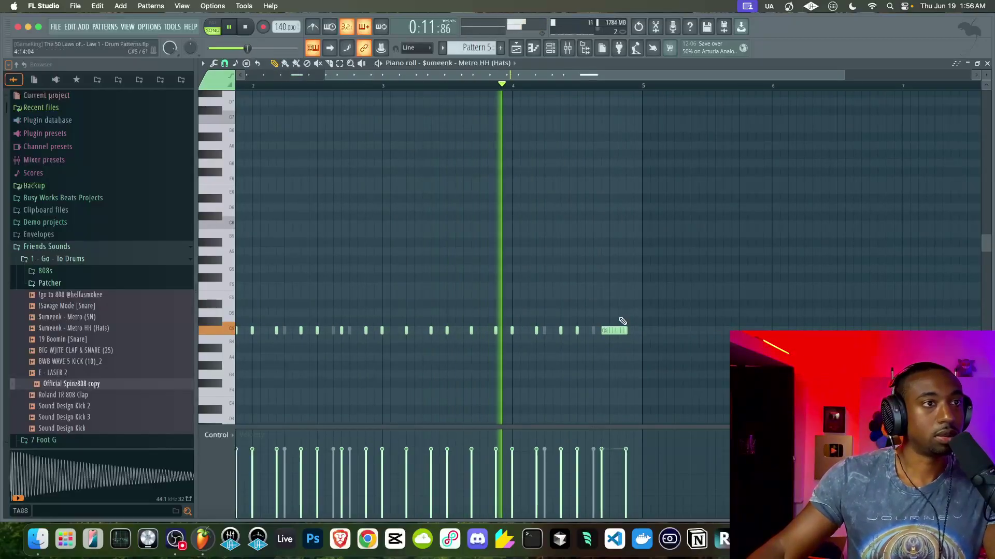
left_click(587, 48)
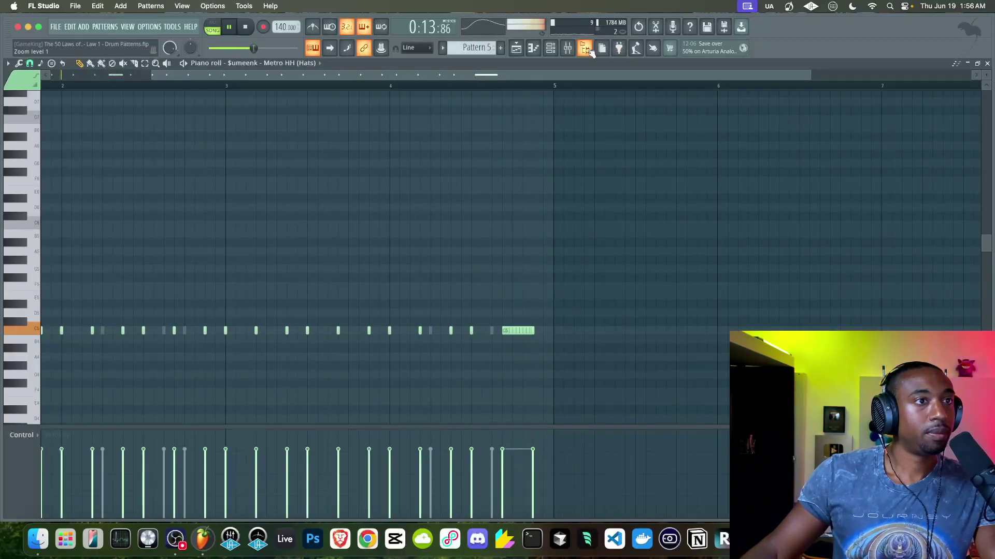
scroll(518, 321, "up", 2)
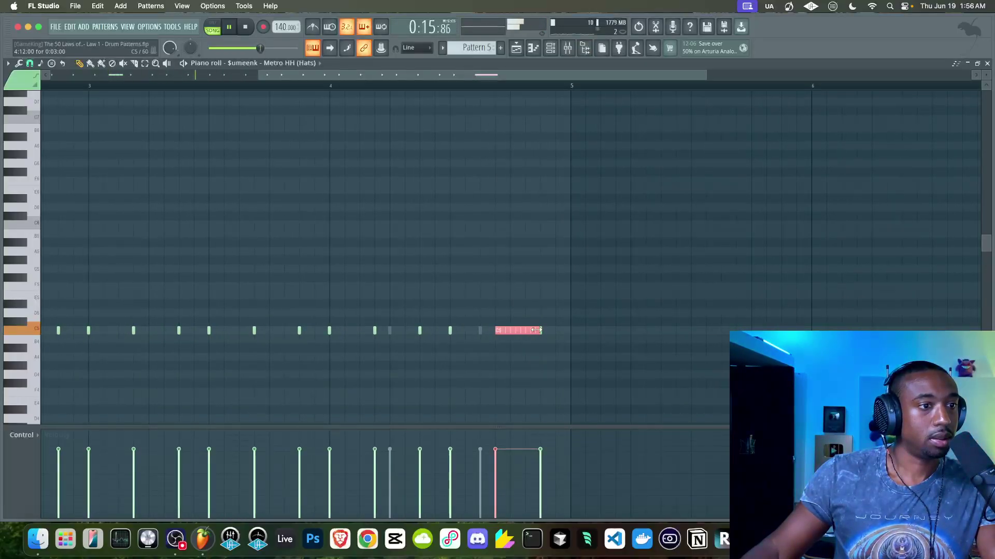
scroll(519, 313, "down", 2)
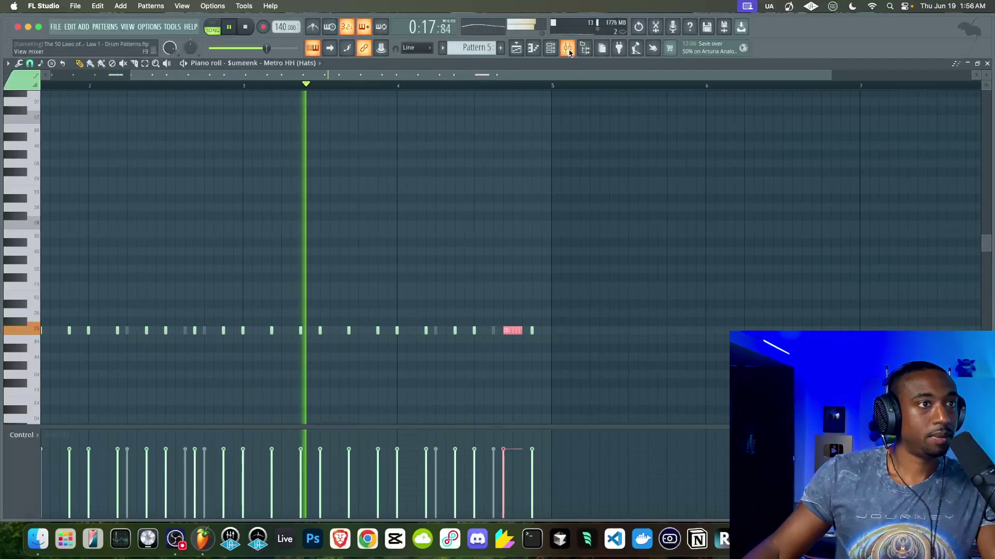
Step: Toggle the MIC track's mute in the mixer while the pattern plays, and close the mixer once playback is stopped
key("F9")
left_click_drag(611, 160, 755, 164)
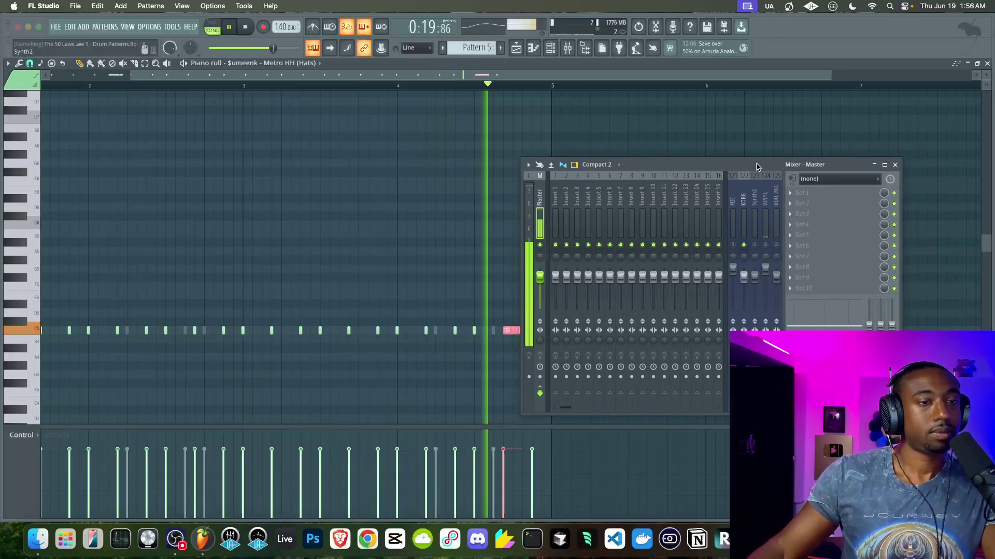
left_click(738, 245)
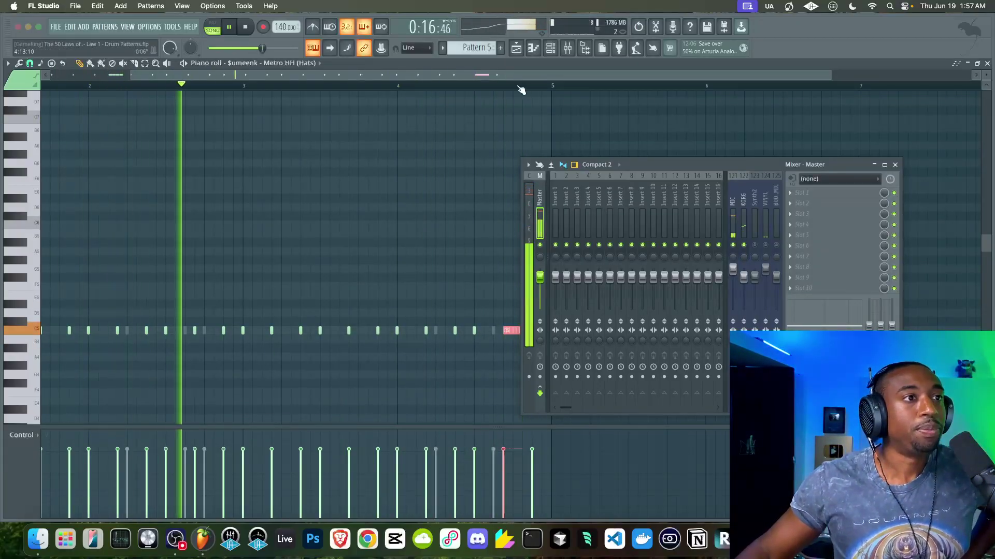
key("space")
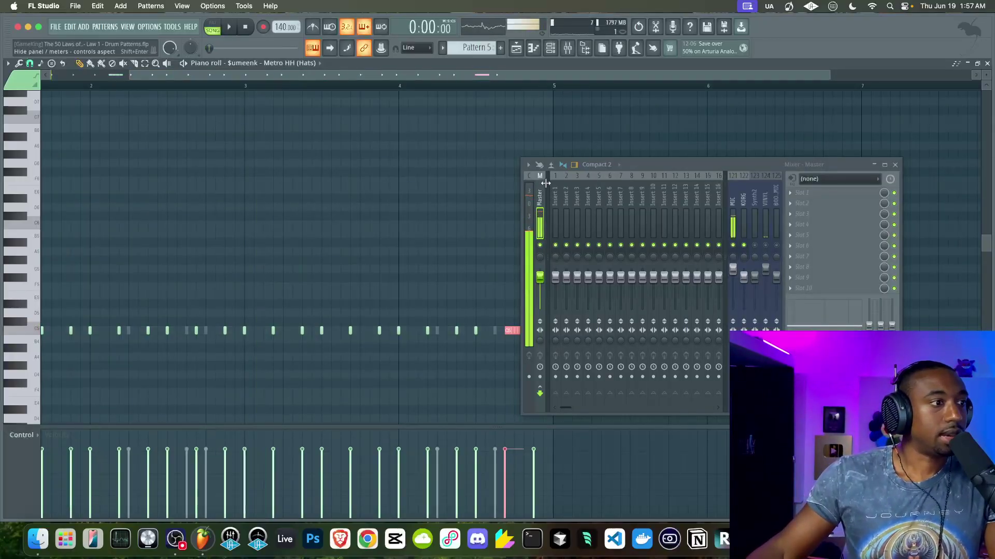
left_click(896, 165)
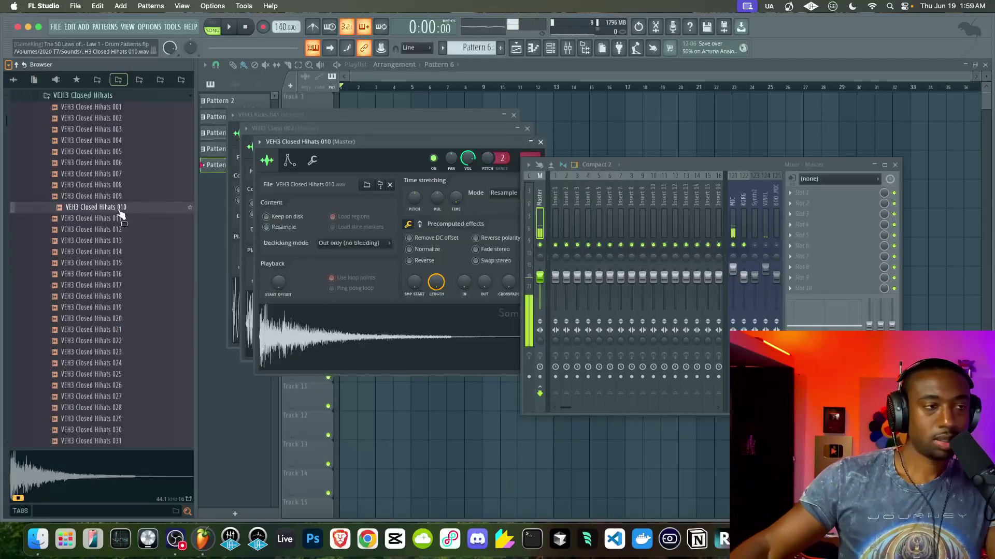
Step: Fill every fourth step of the VEH3 Kicks 041 channel in Pattern 6 and switch playback to pattern mode
left_click(550, 49)
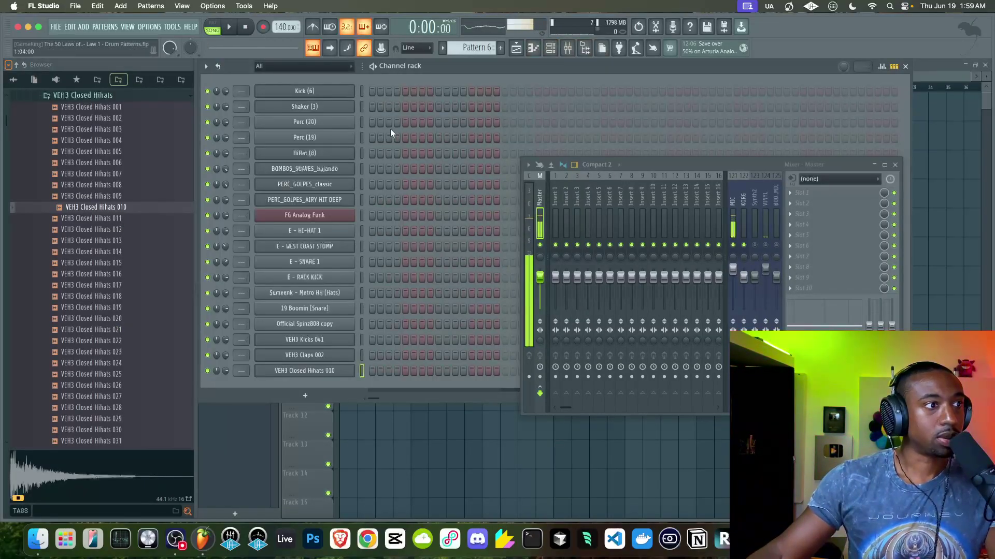
left_click(895, 165)
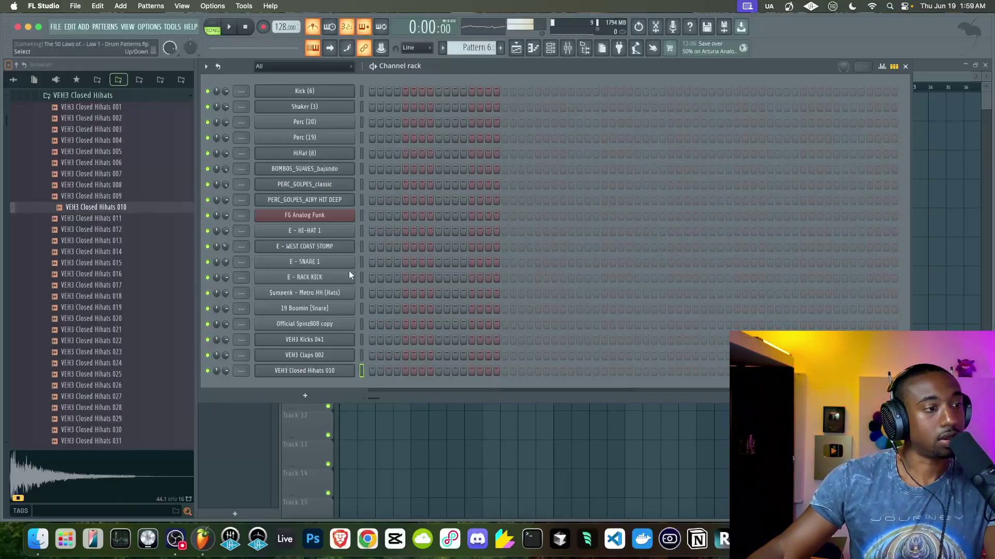
left_click(361, 339)
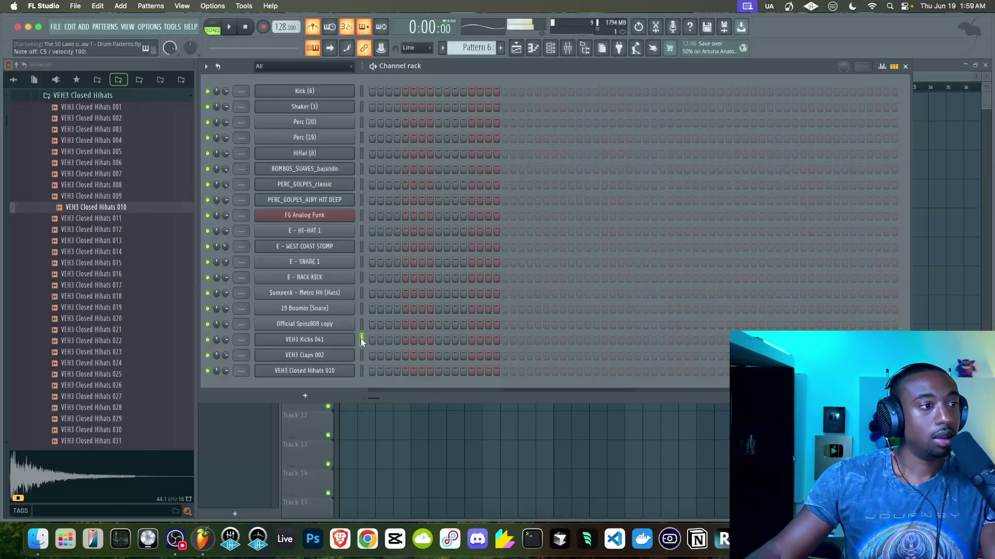
right_click(350, 343)
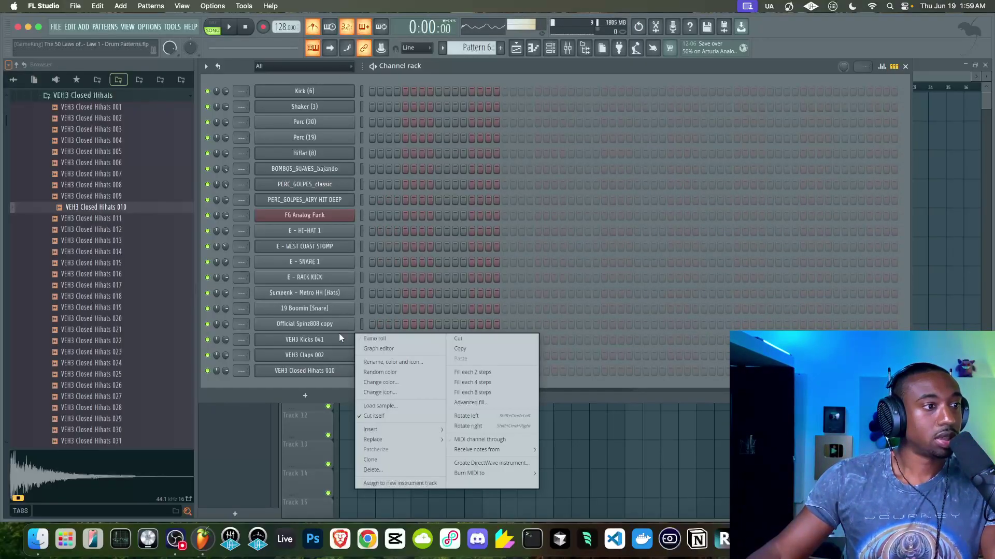
left_click(467, 381)
left_click(216, 22)
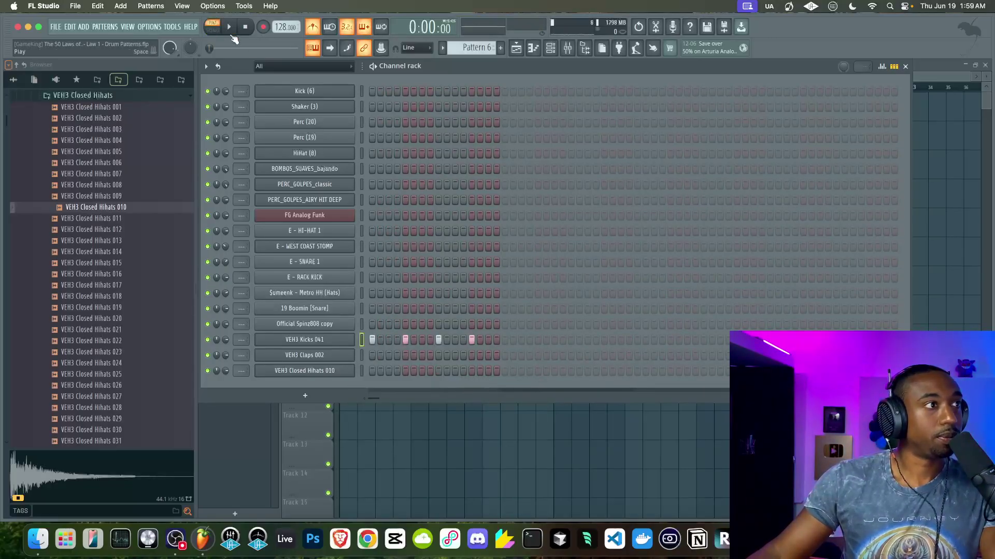
Step: Play the kick pattern to listen to it and check the MIC track in the mixer
key("space")
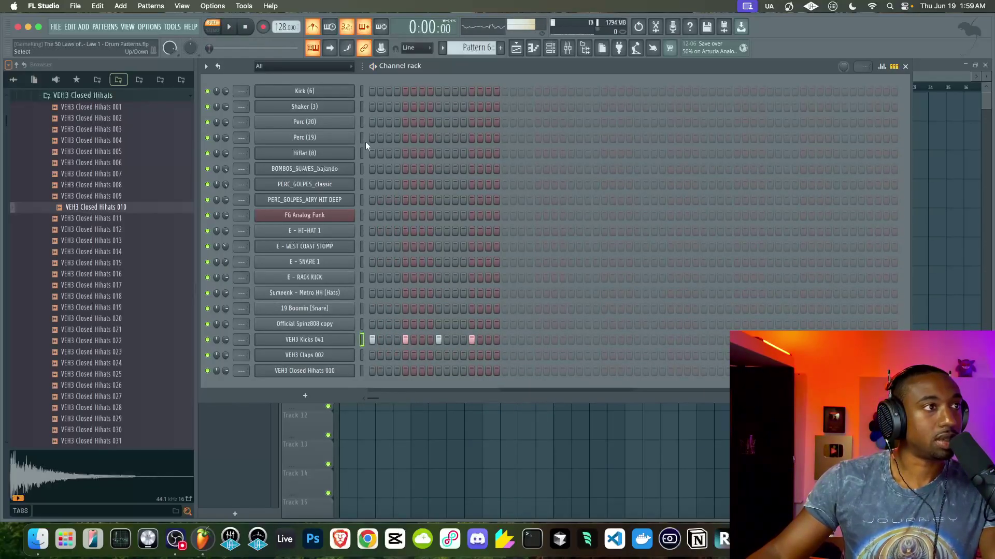
key("space")
key("F9")
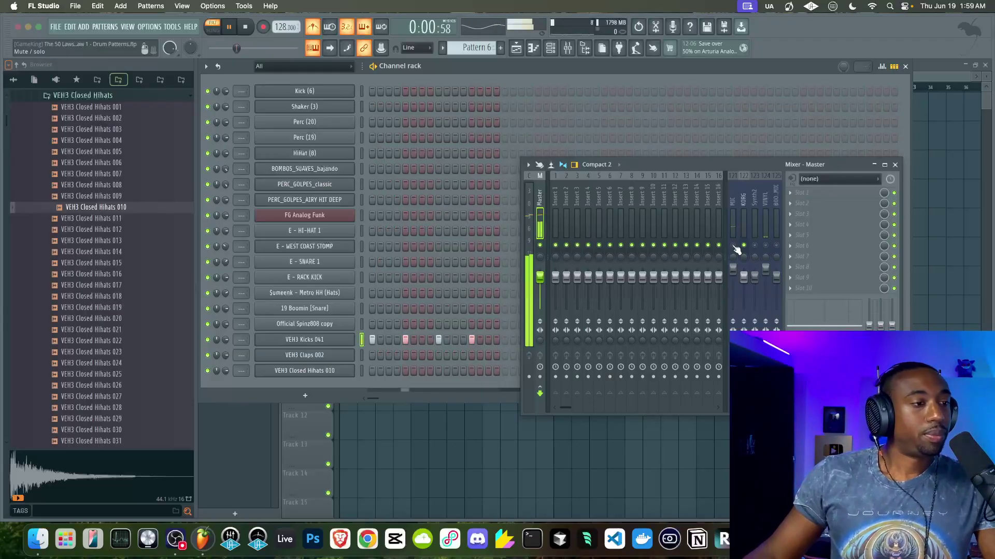
left_click(895, 165)
key("space")
Step: Extend Pattern 6 to 32 steps and fill every fourth step of VEH3 Kicks 041 across the whole length
left_click(505, 339)
right_click(342, 342)
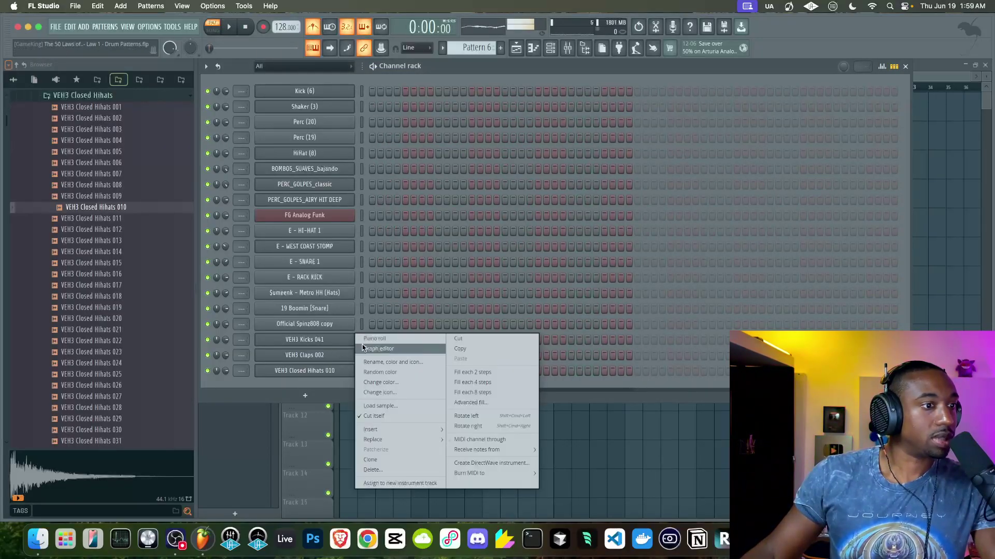
left_click(461, 380)
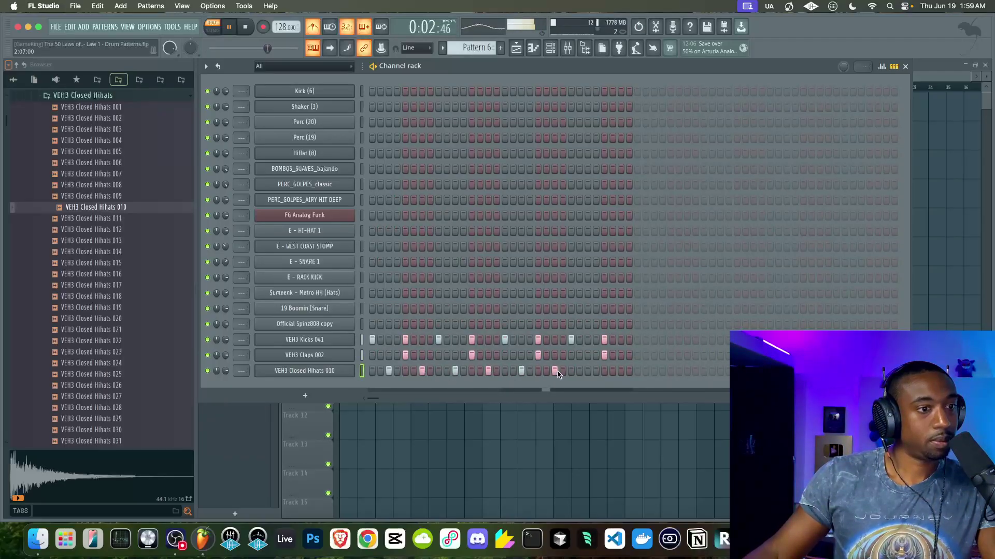
Step: Set the fine time shift of the VEH3 Kicks 041 channel to 0:01 while the pattern plays
left_click(342, 341)
key("space")
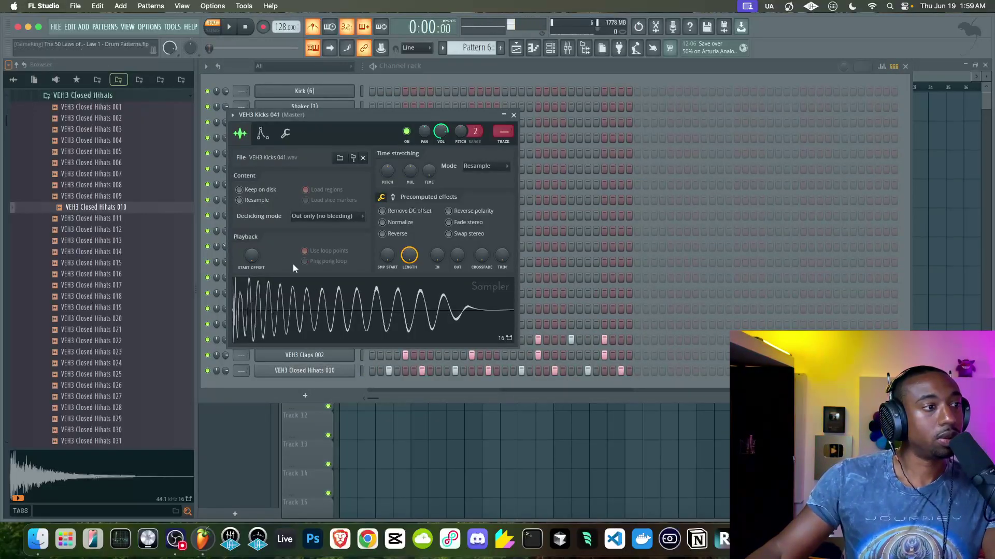
left_click(286, 136)
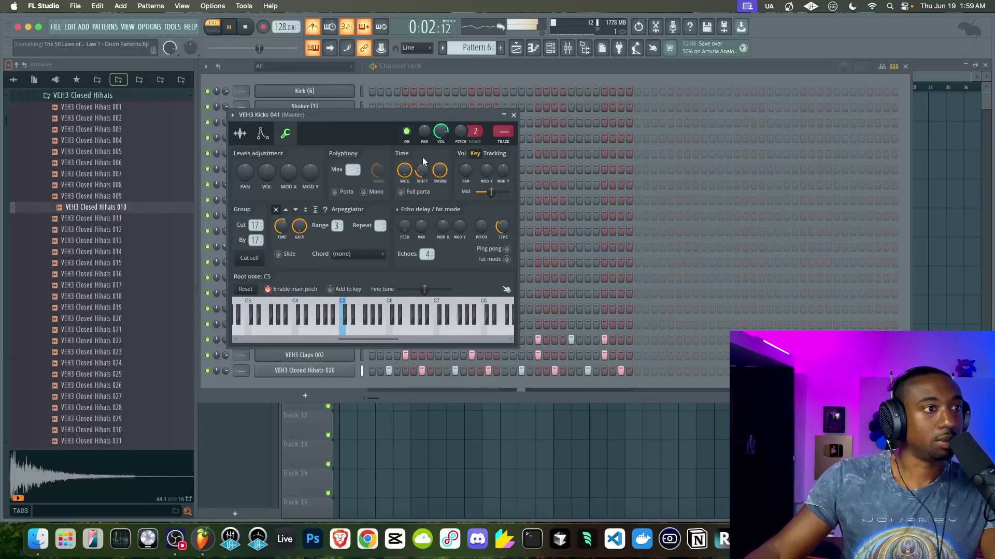
left_click_drag(422, 168, 421, 172)
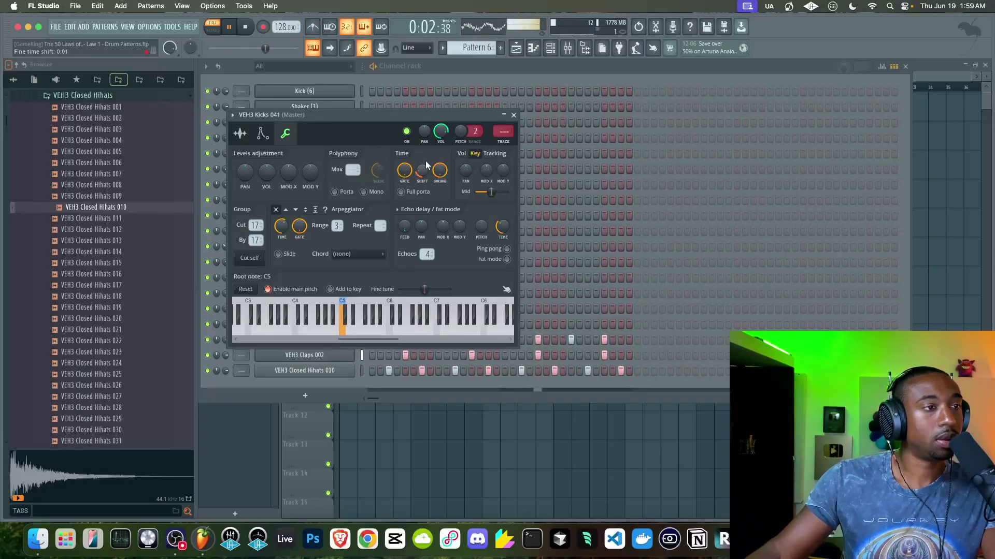
left_click(513, 115)
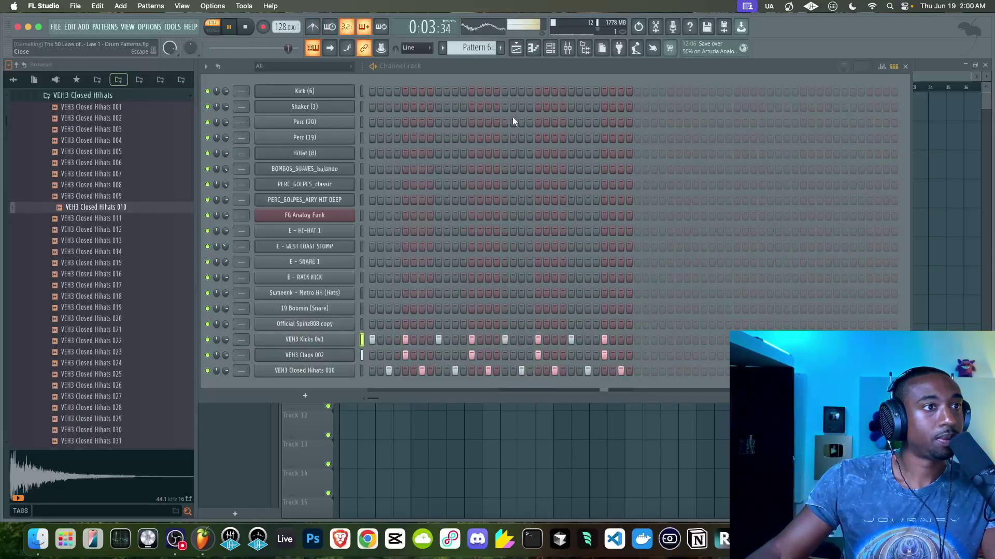
Step: Set the fine time shift of the VEH3 Closed Hihats 010 channel to 0:01 while the pattern plays
left_click(311, 371)
key("space")
left_click(312, 161)
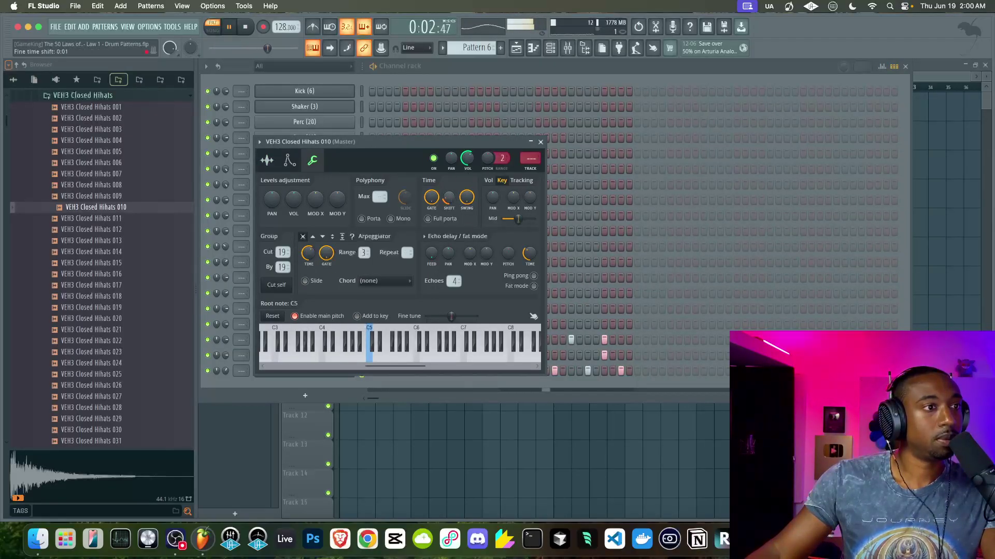
left_click(541, 145)
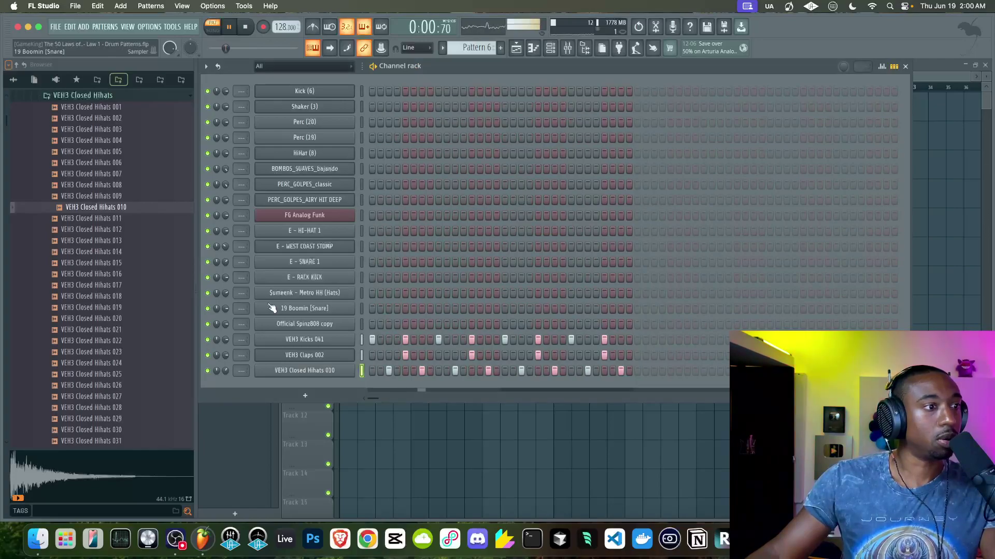
Step: Open the mixer while the house pattern keeps playing
left_click(568, 48)
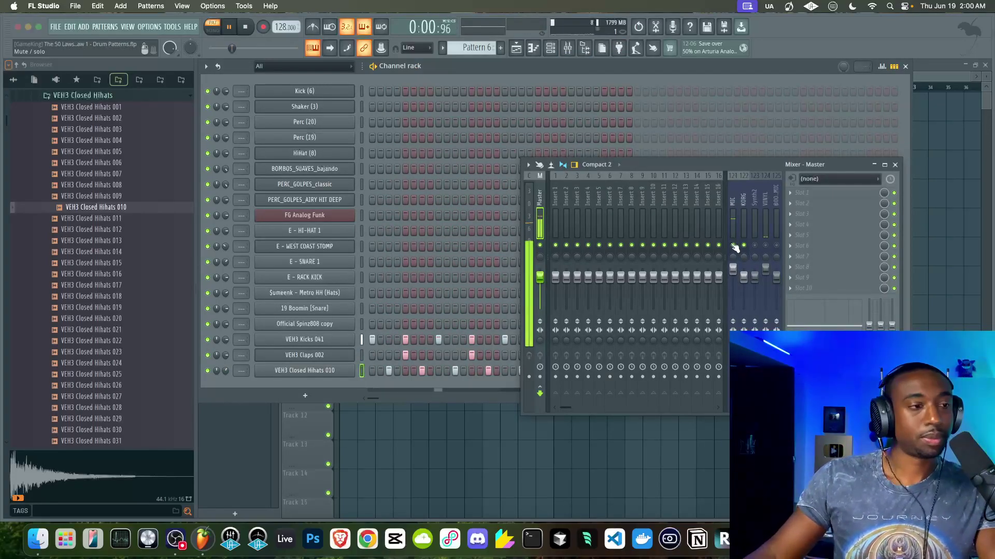
Step: Replace the closed hi-hat channel's sample with VEH3 Closed Hihats 011 and lower that channel's volume while the pattern plays
key("space")
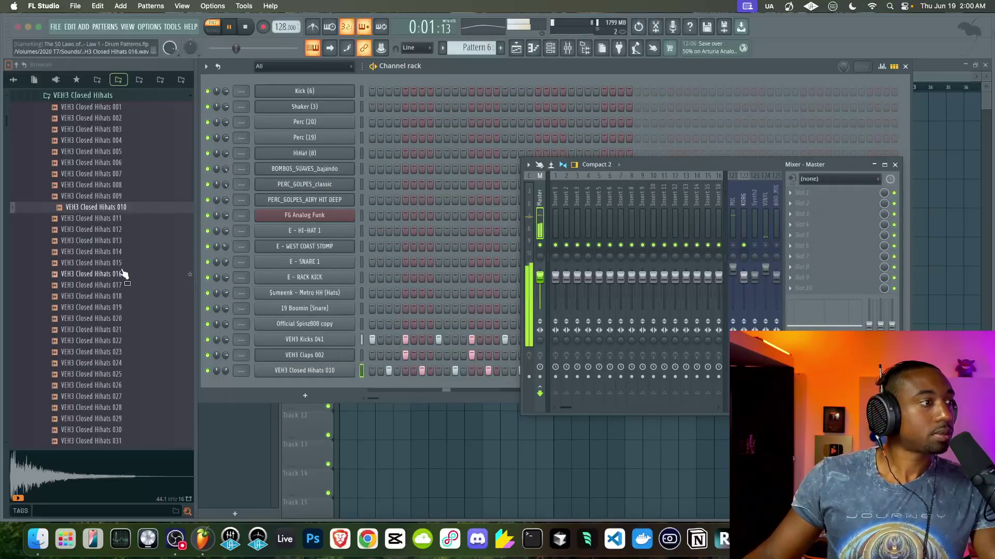
left_click(111, 218)
left_click_drag(115, 227, 311, 370)
left_click_drag(226, 371, 226, 381)
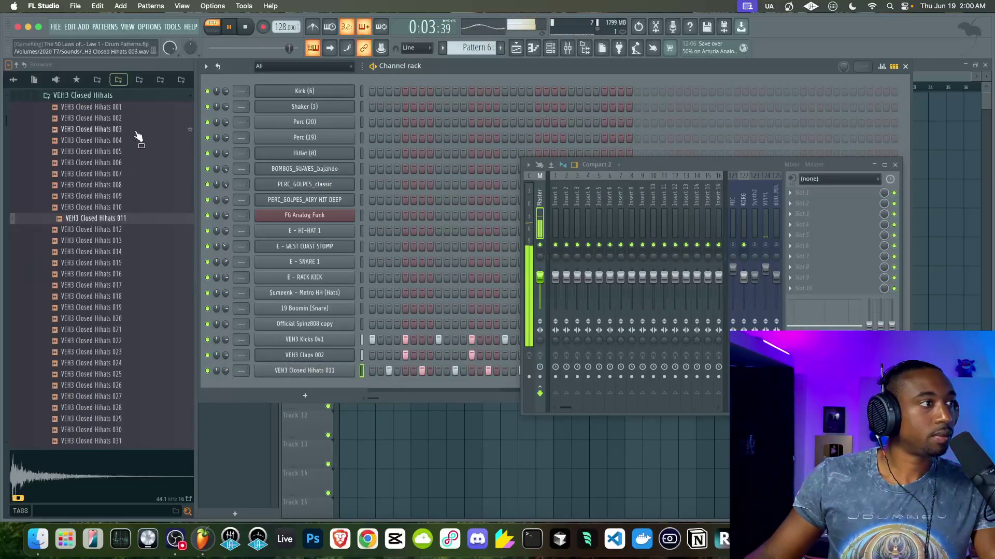
scroll(138, 133, "up", 2)
key("space")
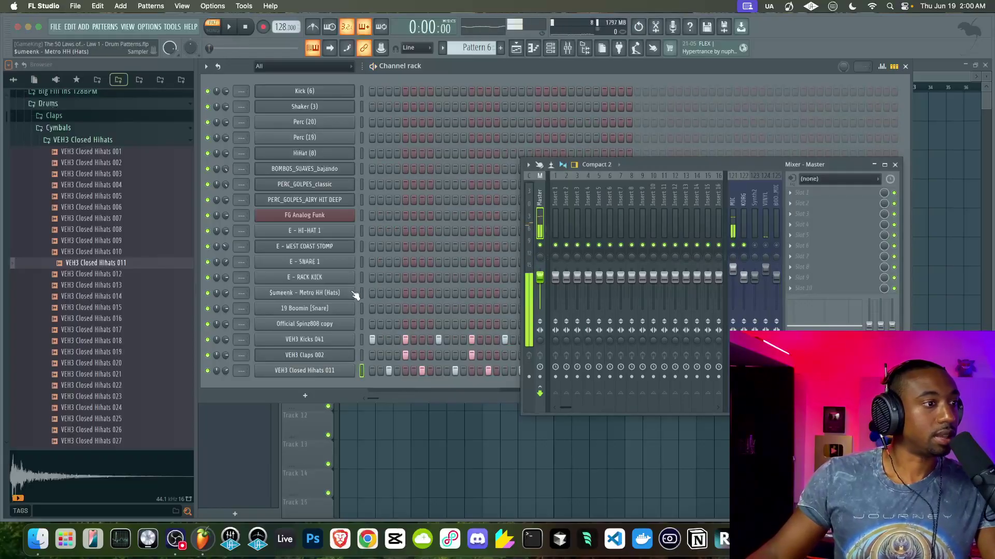
Step: Close the mixer and record a ten-note melody on the Serum 2 channel in Pattern 6
left_click(894, 164)
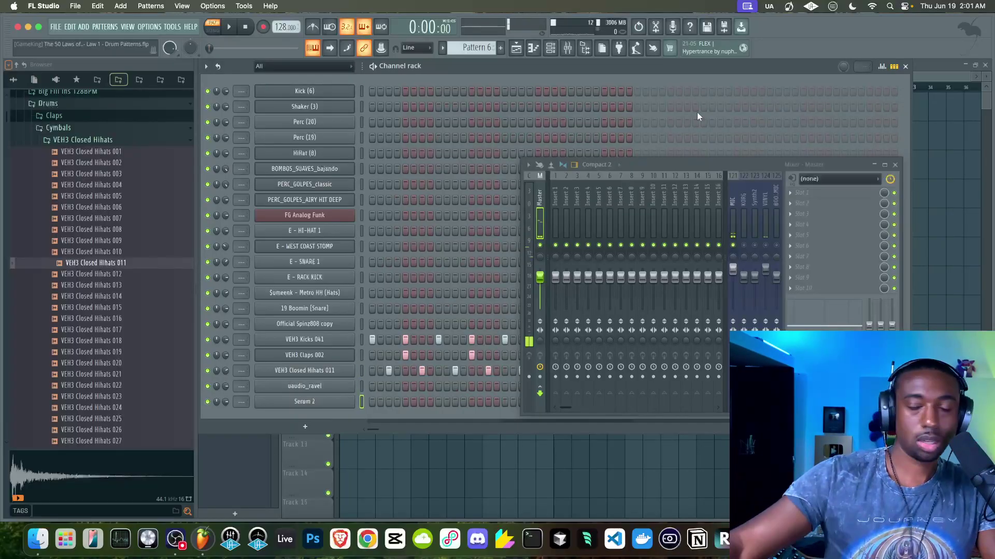
left_click(895, 164)
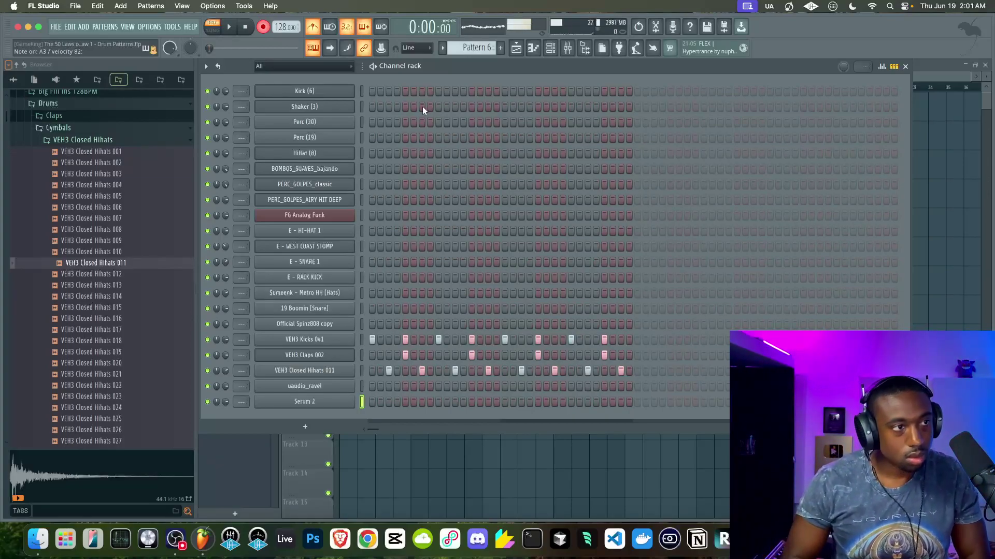
left_click(570, 50)
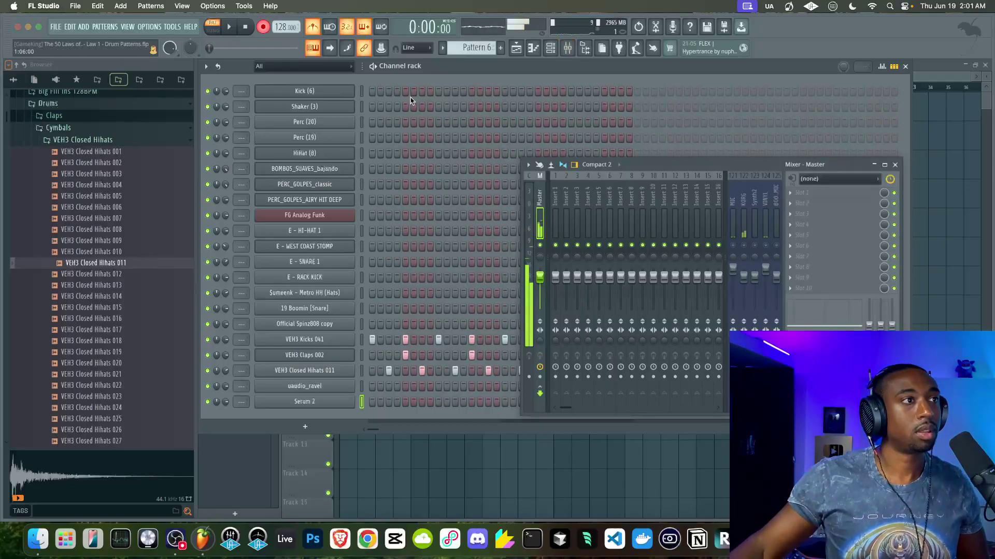
left_click(894, 164)
left_click(234, 29)
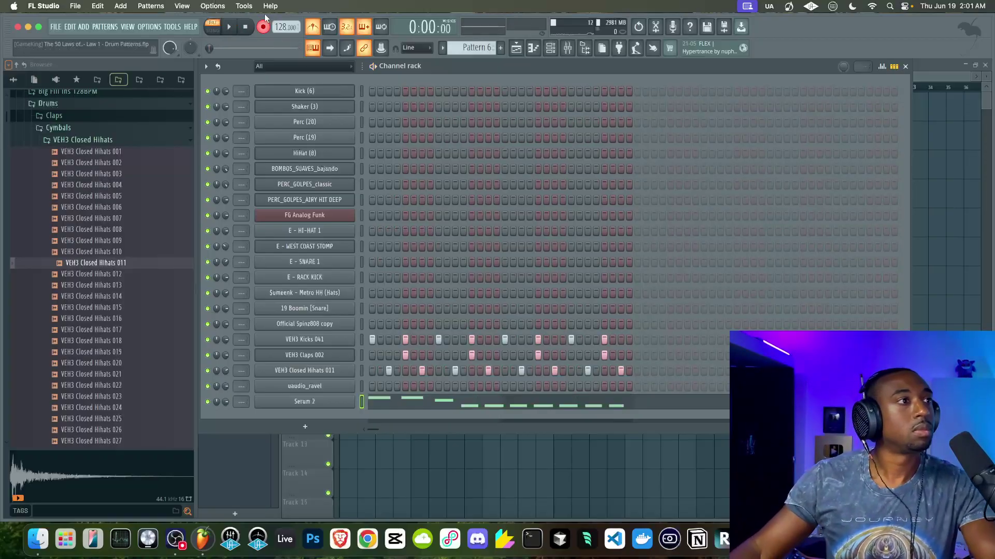
Step: Turn off recording and quantize the recorded Serum 2 notes in the piano roll during playback
left_click(263, 27)
key("space")
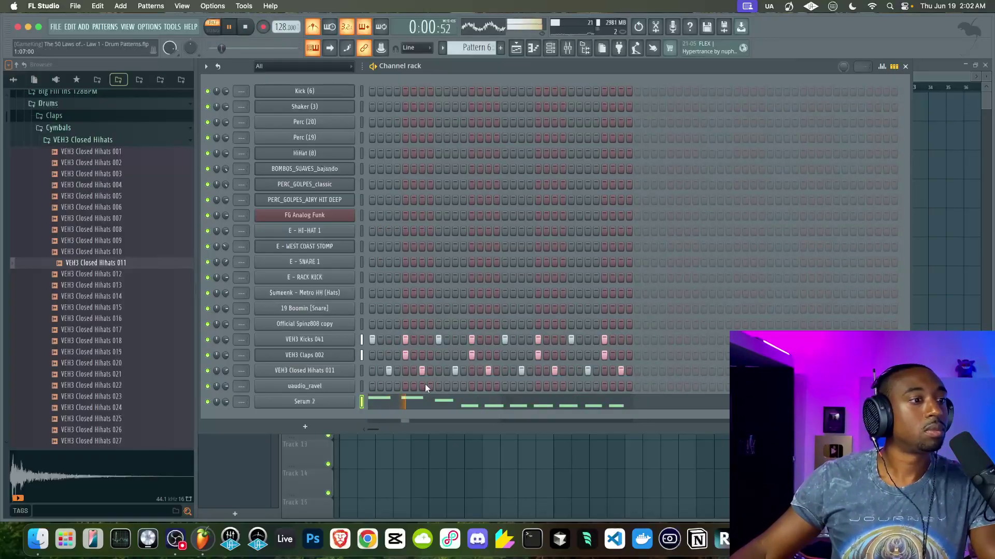
left_click(415, 398)
key("alt+q")
key("Return")
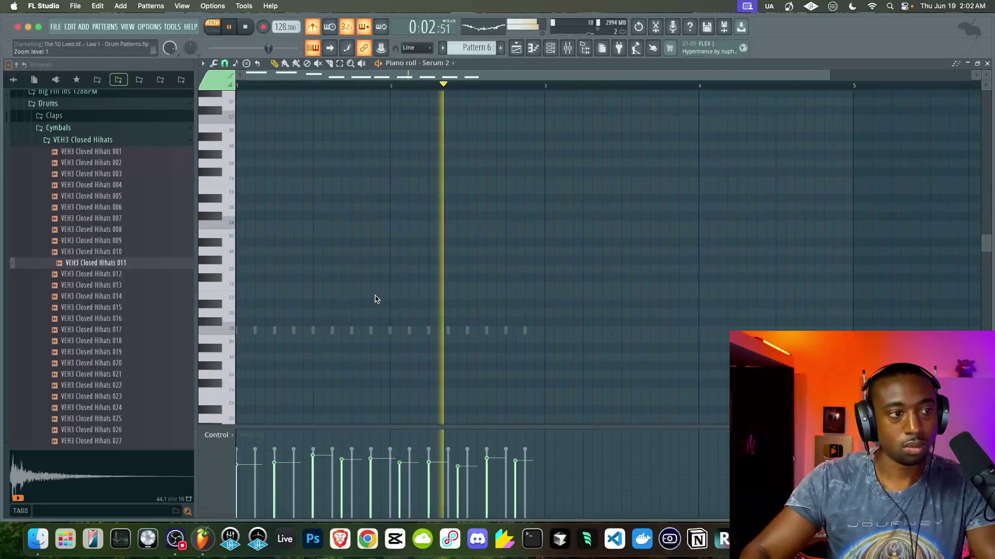
scroll(376, 299, "down", 2)
scroll(375, 295, "down", 3)
scroll(376, 295, "up", 1)
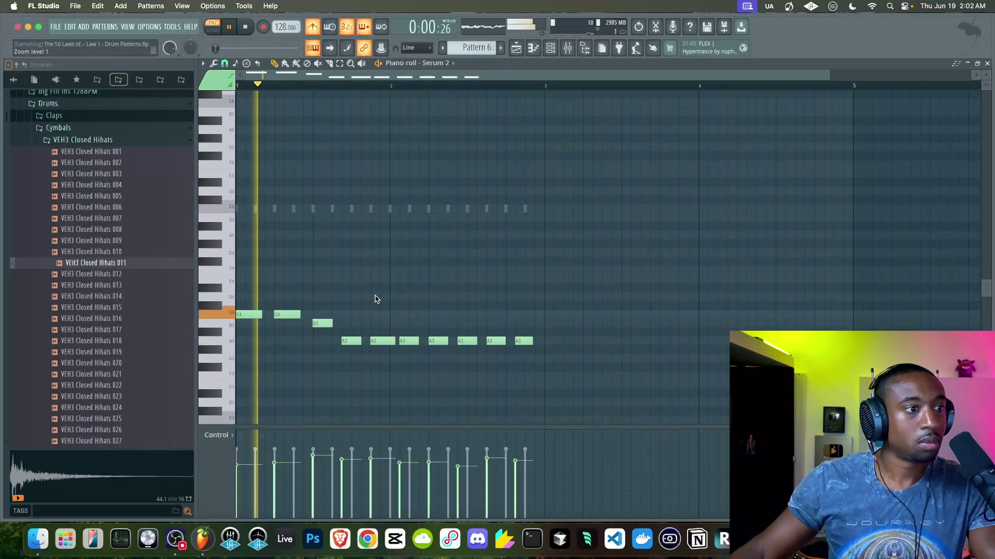
Step: Move the mixer aside and shorten the second A3 note of the Serum 2 melody to 0:02:00, clearing its overlap
left_click(565, 51)
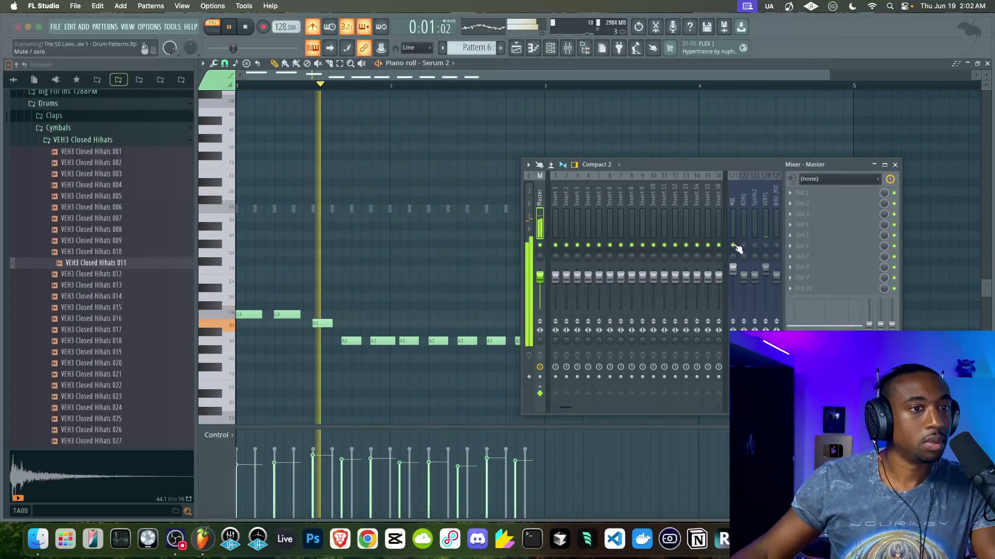
key("space")
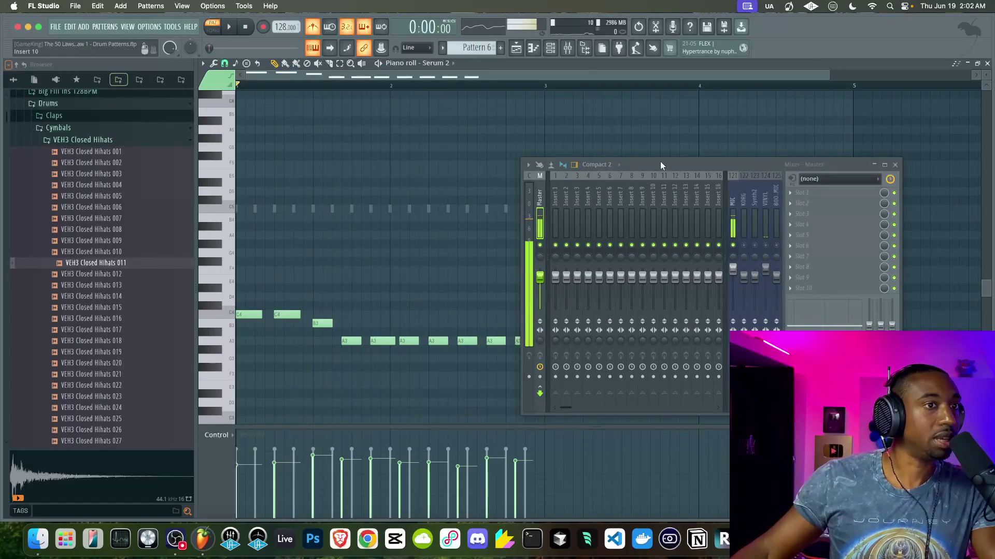
left_click_drag(663, 160, 736, 142)
key("space")
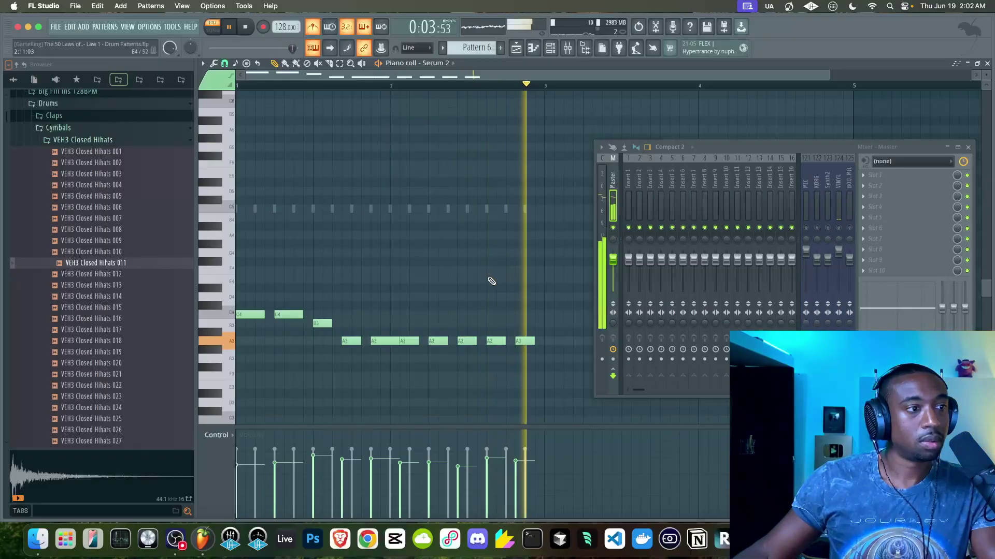
left_click_drag(396, 342, 383, 342)
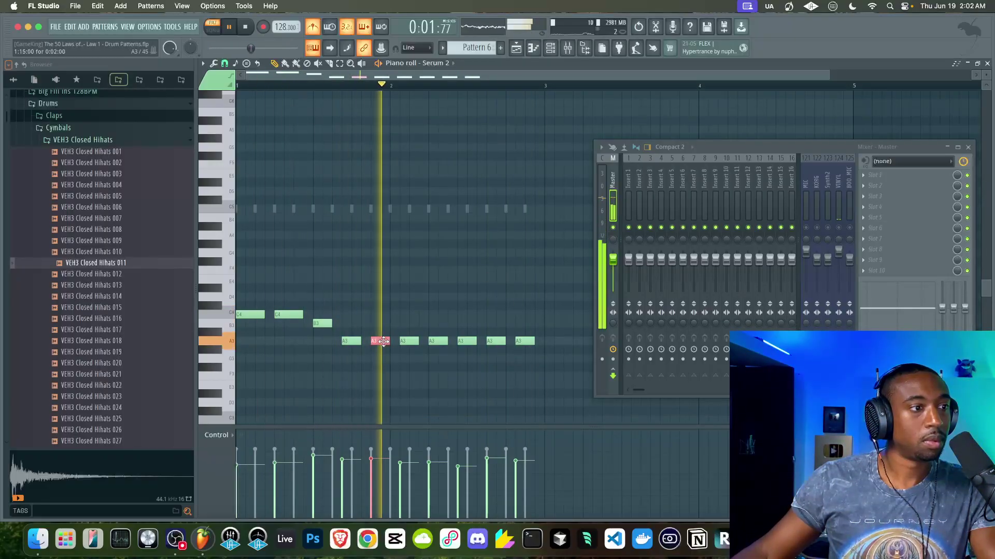
key("space")
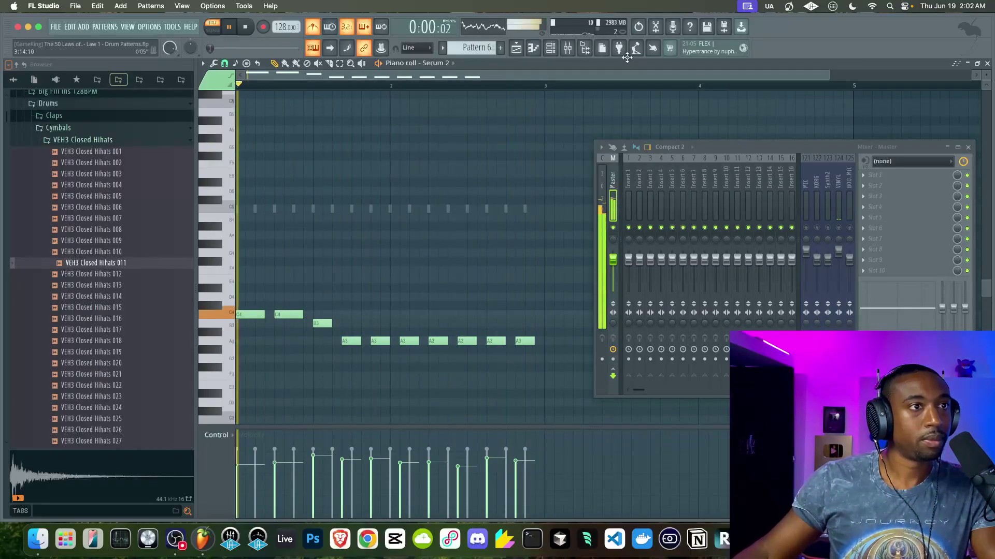
Step: Examine Serum 2's miscellaneous channel settings and its FX rack during playback
left_click(551, 48)
left_click(314, 403)
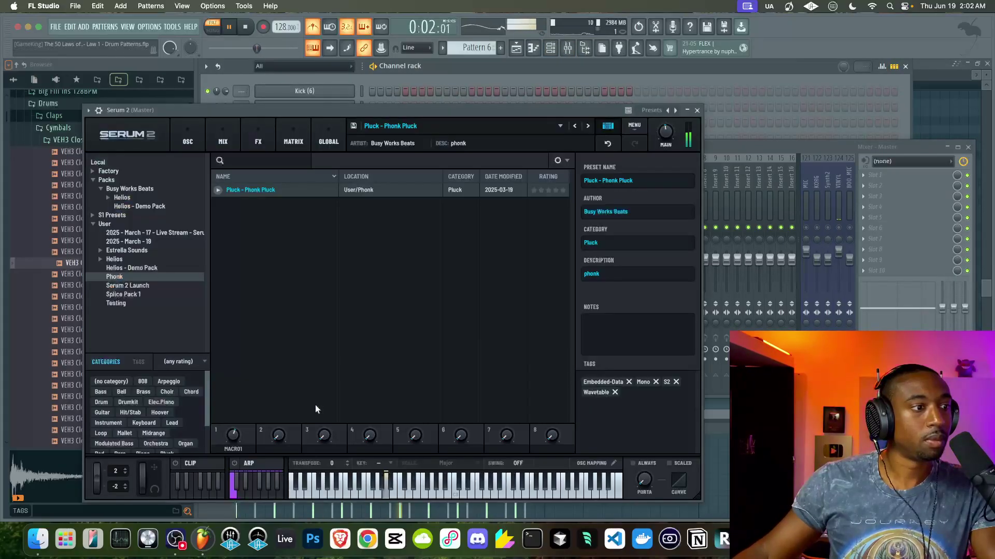
left_click(99, 110)
left_click(141, 129)
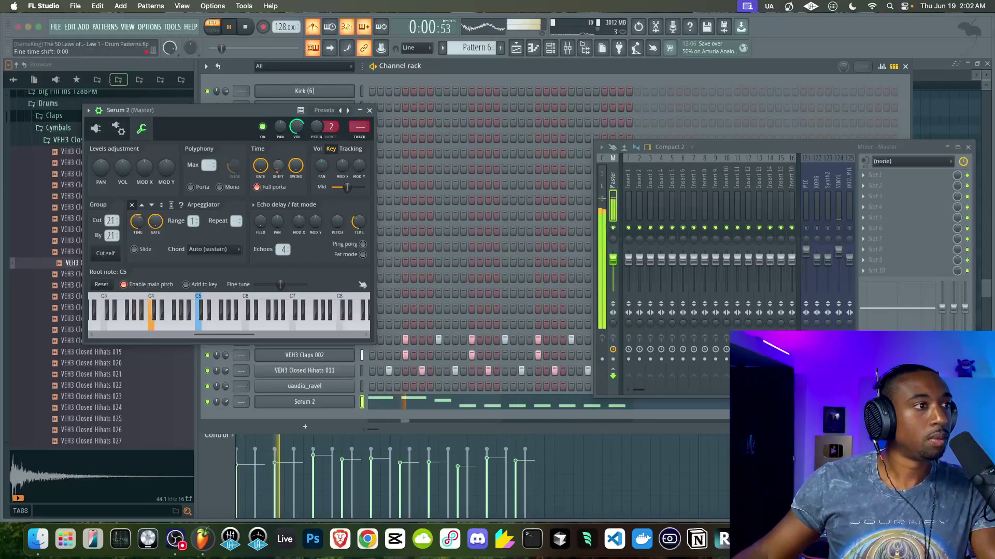
left_click(96, 128)
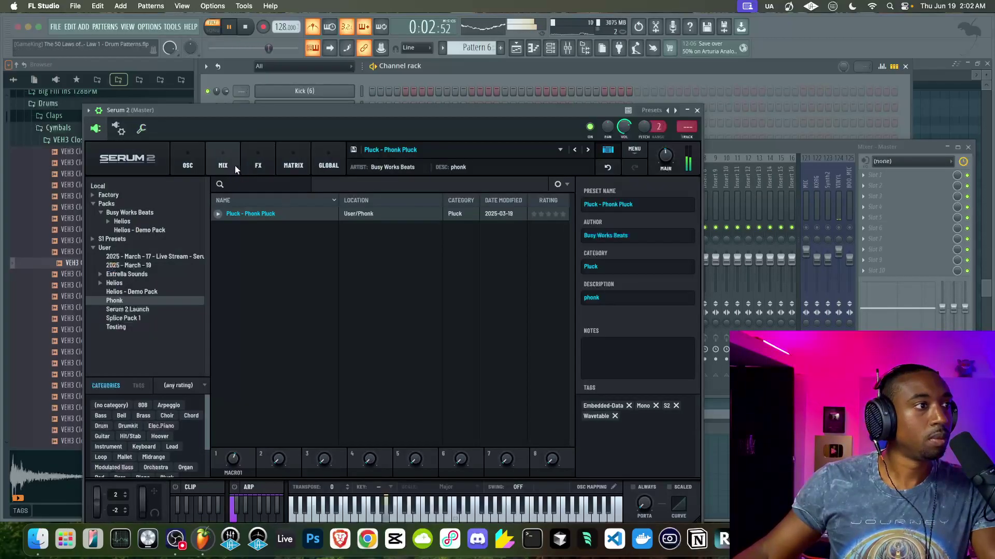
left_click(251, 165)
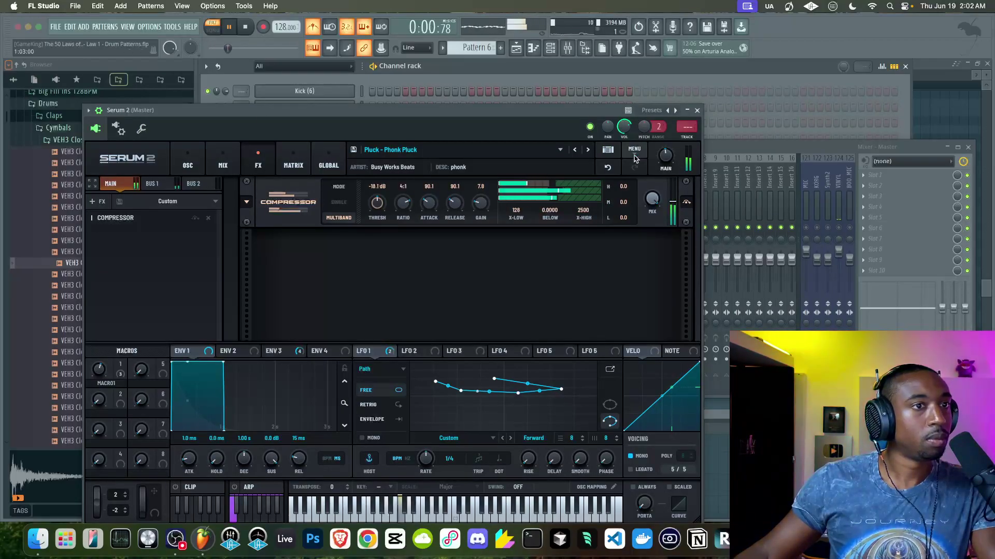
left_click(696, 111)
Step: Lower the Mod X filter frequency of the VEH3 Kicks 041 channel to about 62% while the pattern plays
left_click_drag(732, 145, 768, 118)
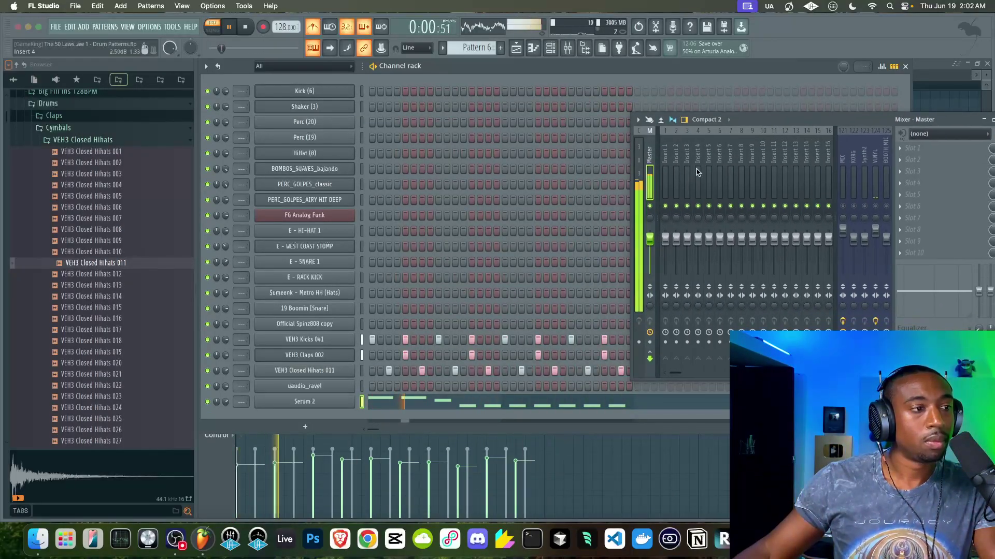
left_click(323, 337)
left_click(263, 134)
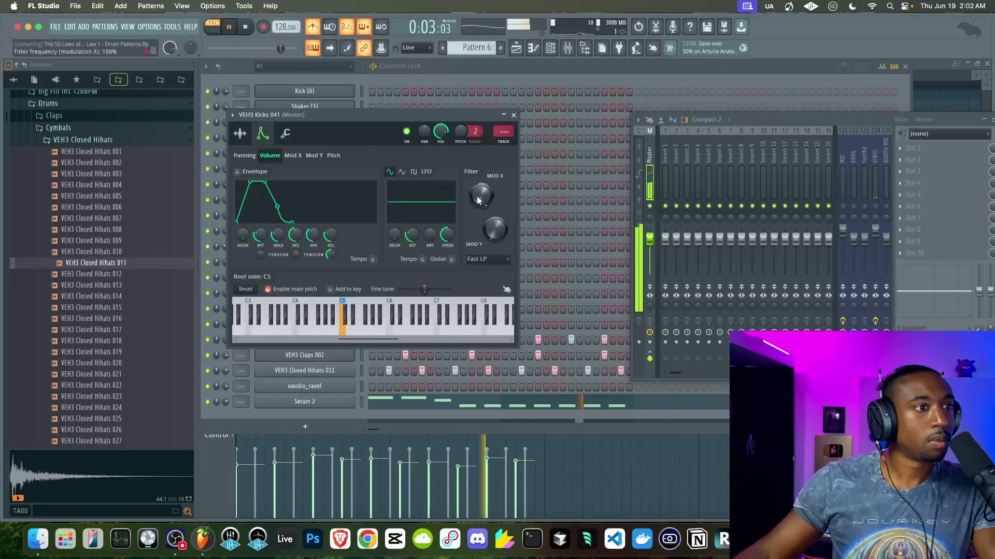
left_click_drag(476, 198, 478, 197)
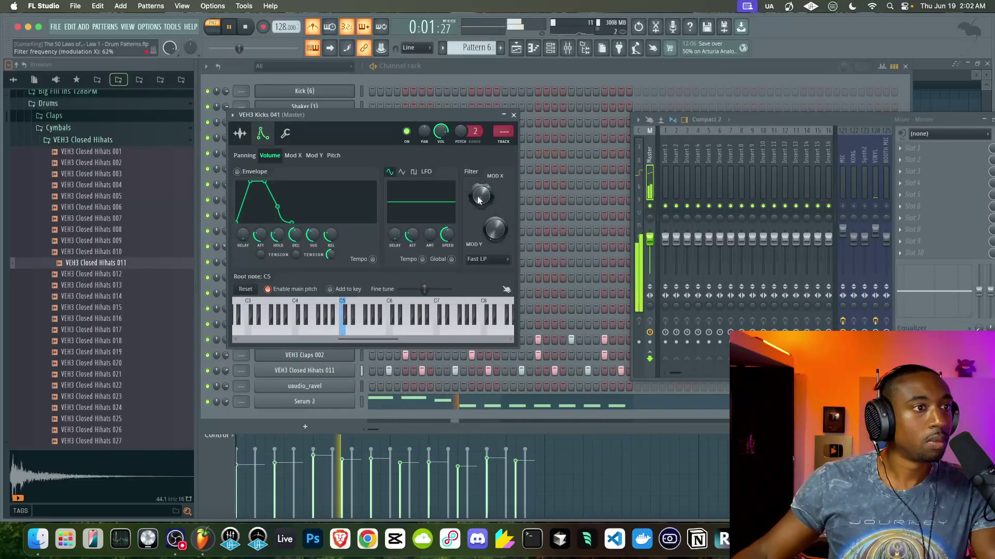
key("space")
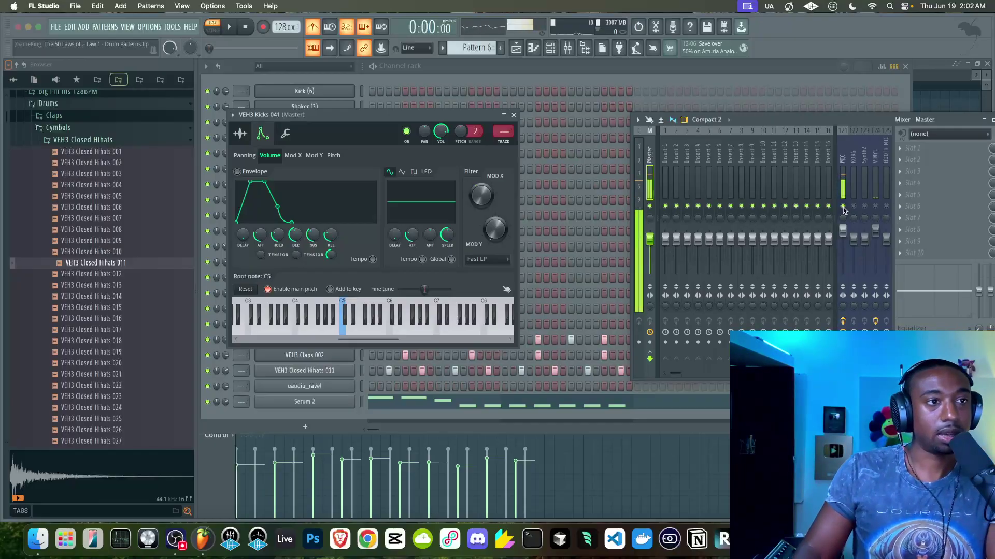
Step: Switch the channel rack to Pattern 5 and close the Fruity Soft Clipper window
left_click(538, 70)
scroll(489, 52, "up", 1)
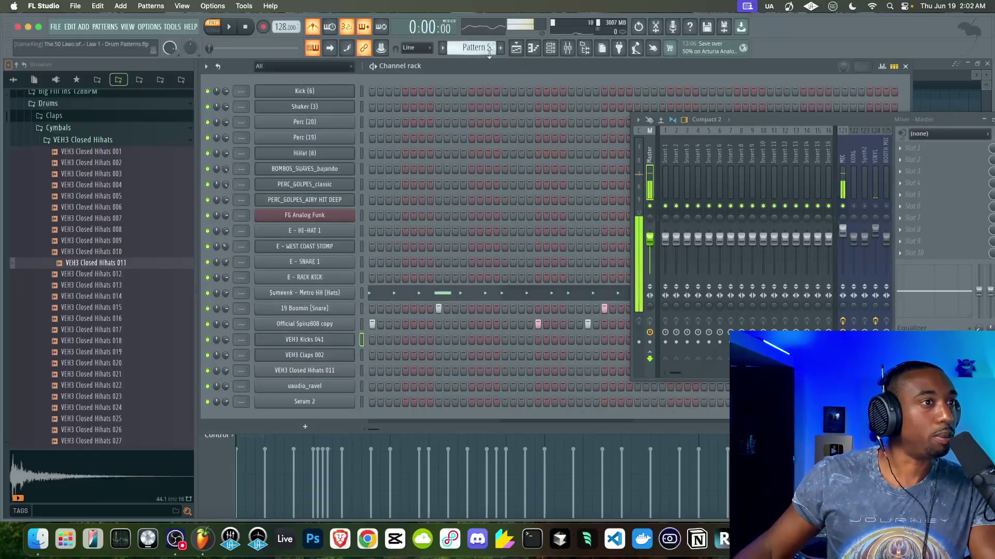
scroll(489, 48, "up", 1)
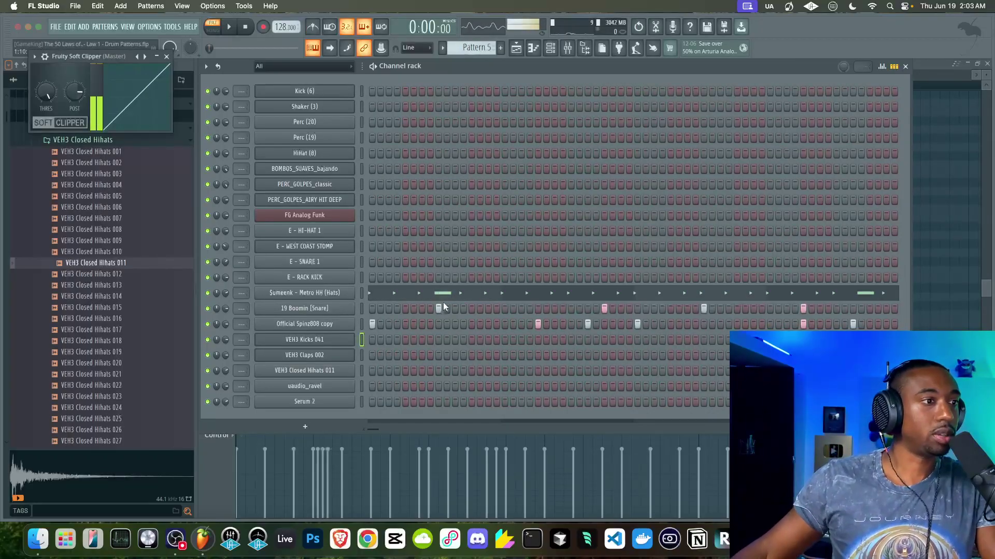
left_click(410, 297)
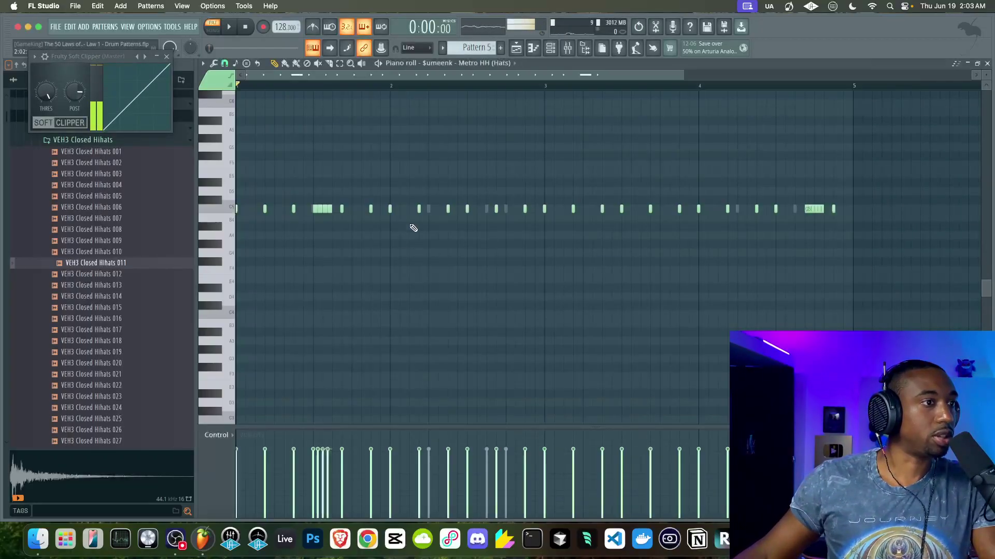
left_click(168, 57)
key("F6")
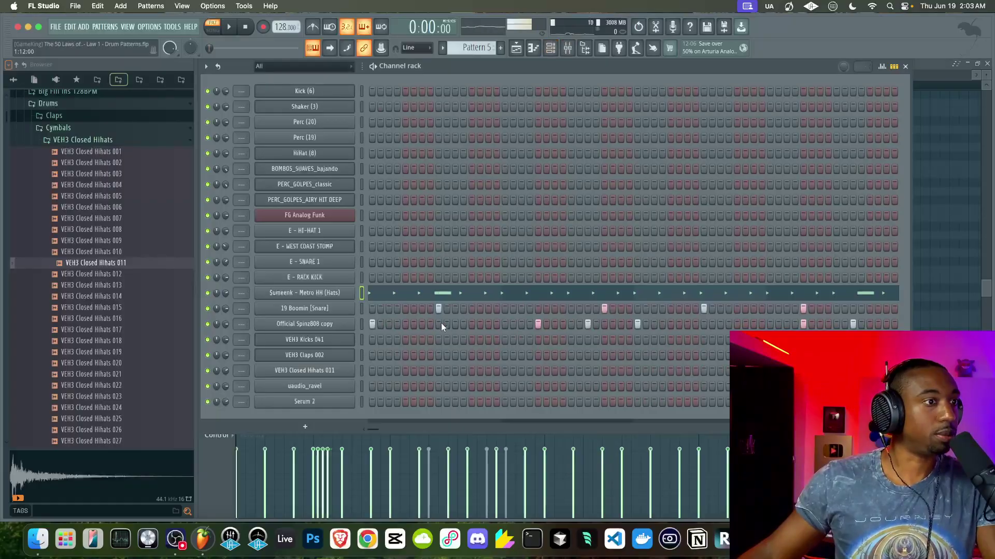
Step: In the piano roll of $umeenk - Metro HH (Hats), set the snap to 1/3 beat and remove the two single hats before bar 2
right_click(357, 291)
right_click(356, 292)
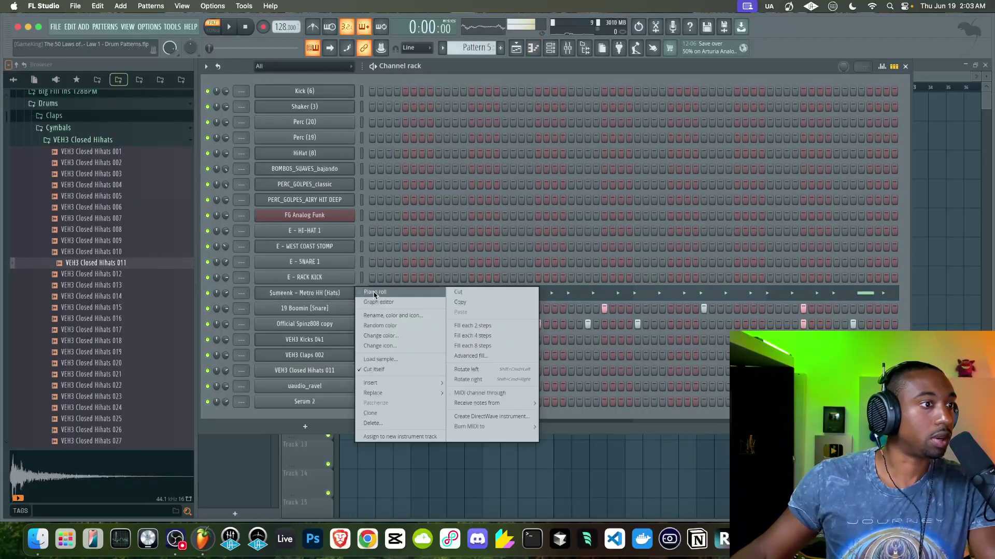
left_click(374, 293)
left_click(225, 63)
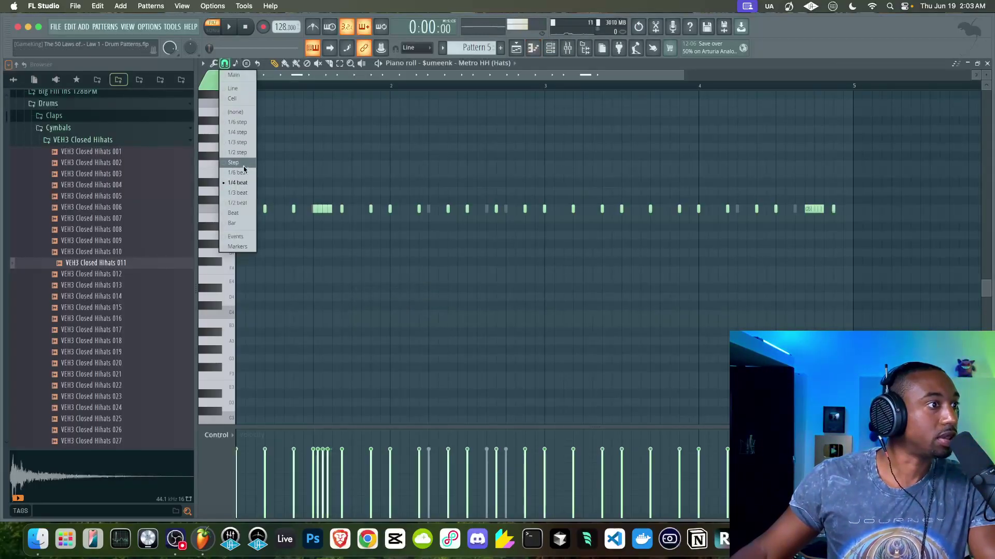
left_click(240, 193)
key("space")
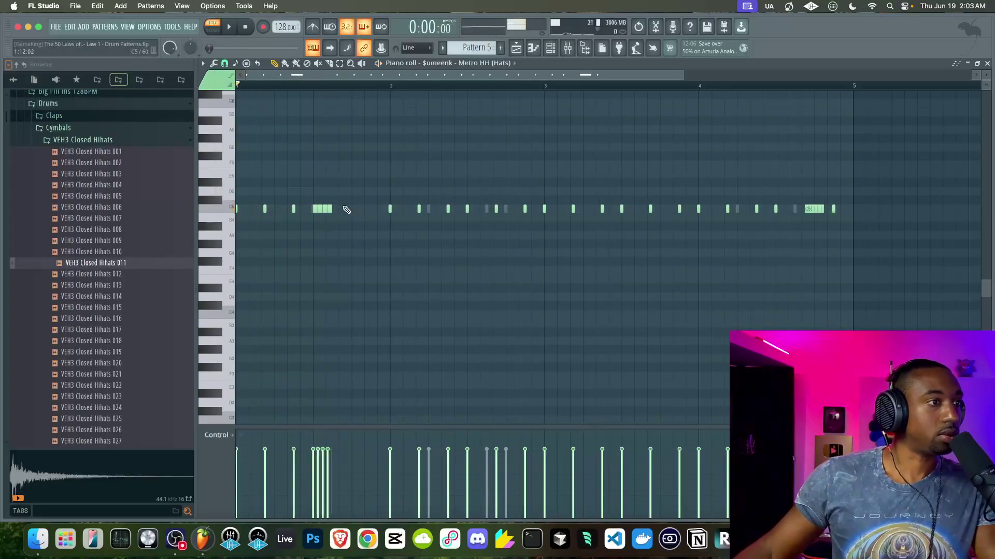
Step: Draw a D5 hat note at step 13 of bar 1 and set its Repeat property to no repeat
scroll(349, 204, "up", 4)
key("space")
left_click(375, 217)
key("space")
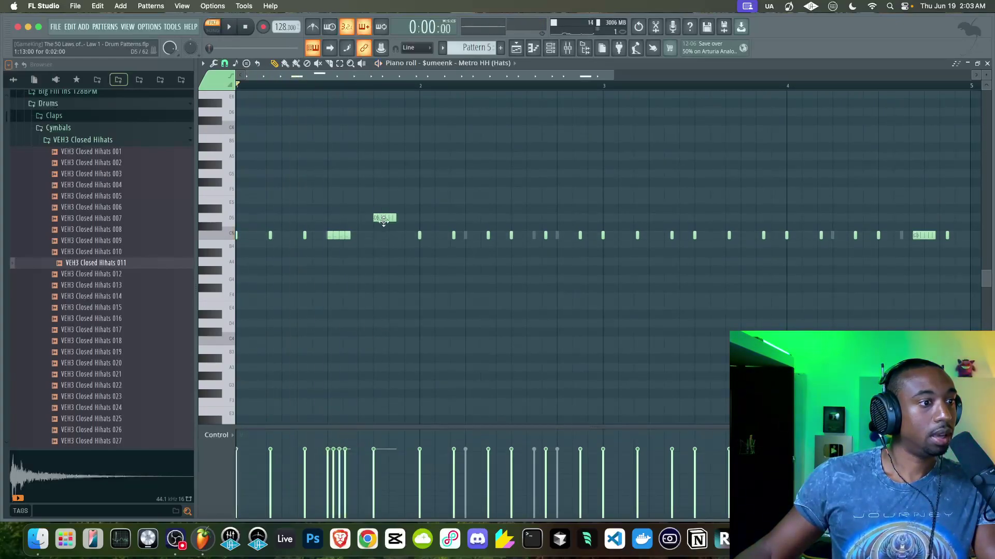
left_click(235, 436)
left_click(224, 509)
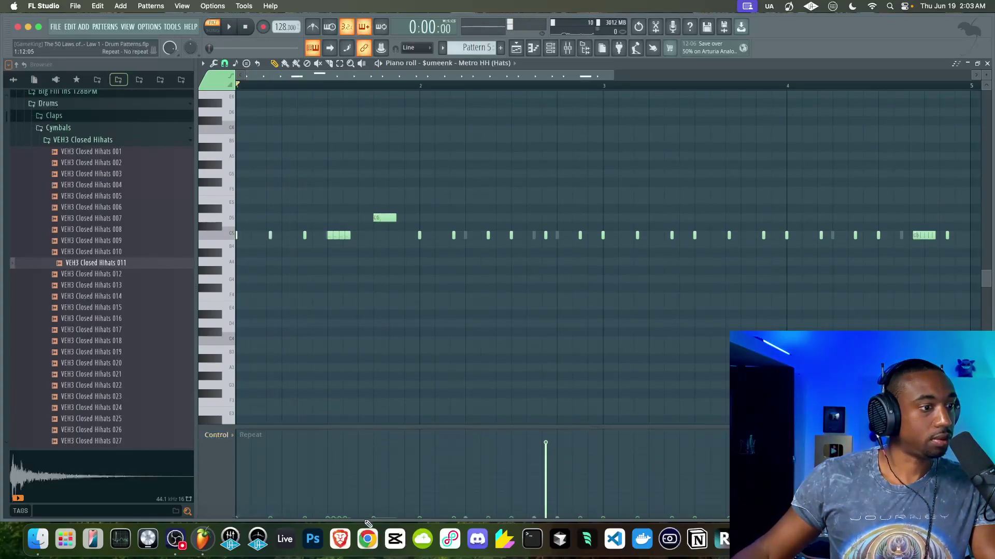
Step: Shorten the D5 note, turn it into three hats spaced 1/3 beat apart on C5 before bar 2, and play the pattern
key("space")
left_click_drag(398, 218, 385, 218)
key("space")
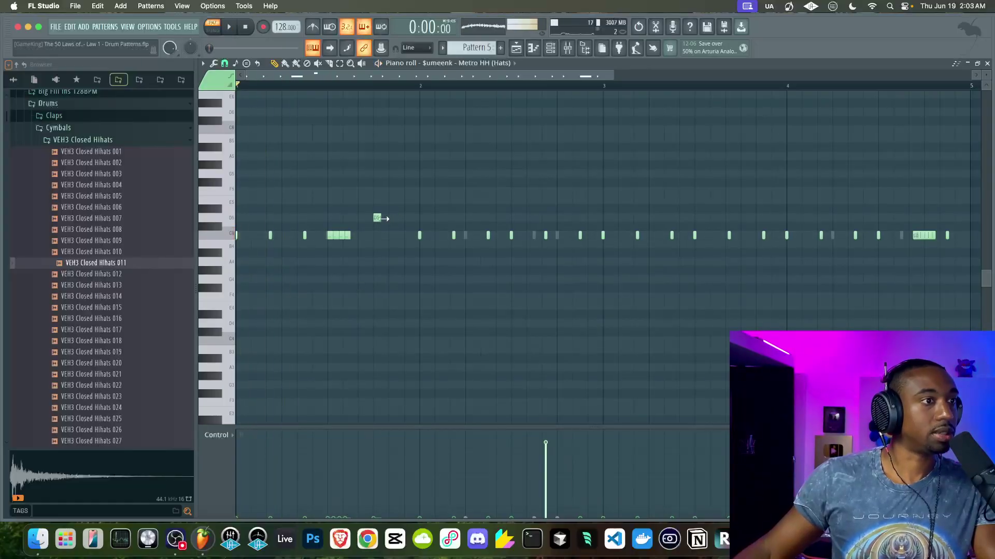
key("shift+Down")
key("shift+Down")
key("space")
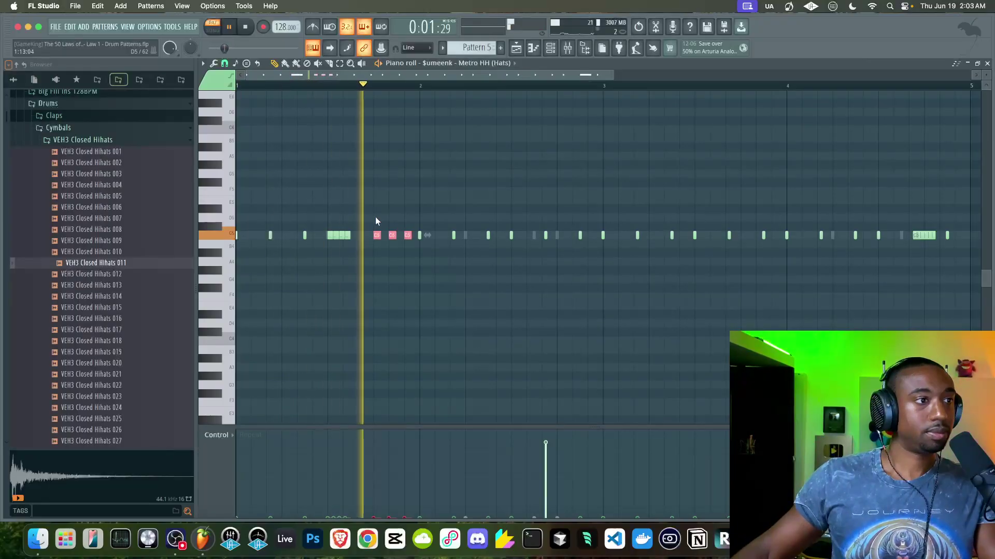
key("space")
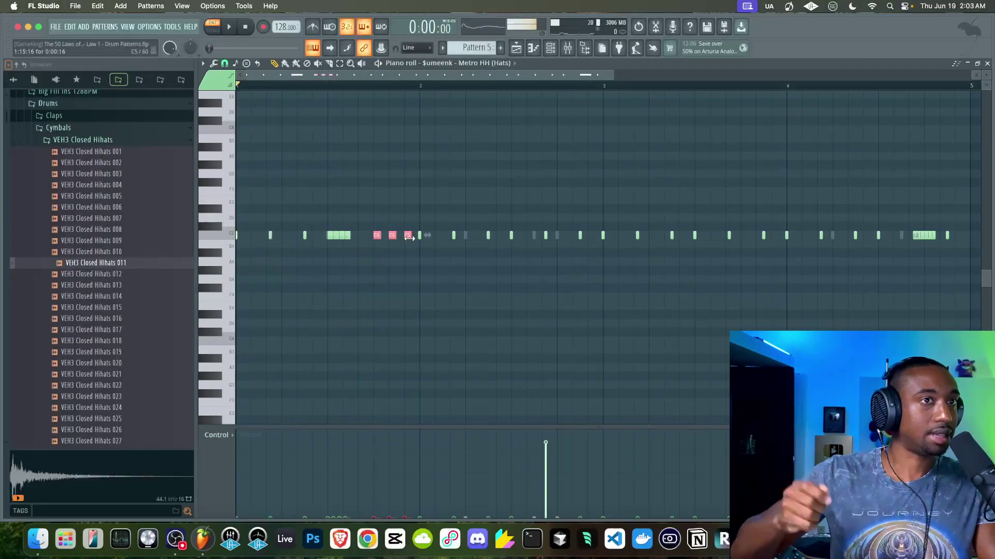
Step: Play the pattern while checking the mixer's Master track, and close the mixer
key("space")
key("F9")
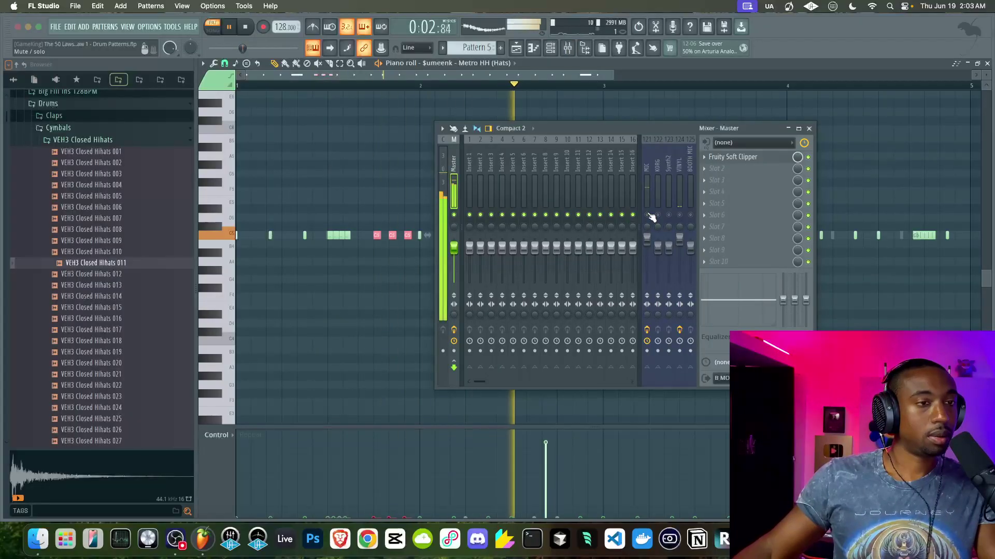
key("space")
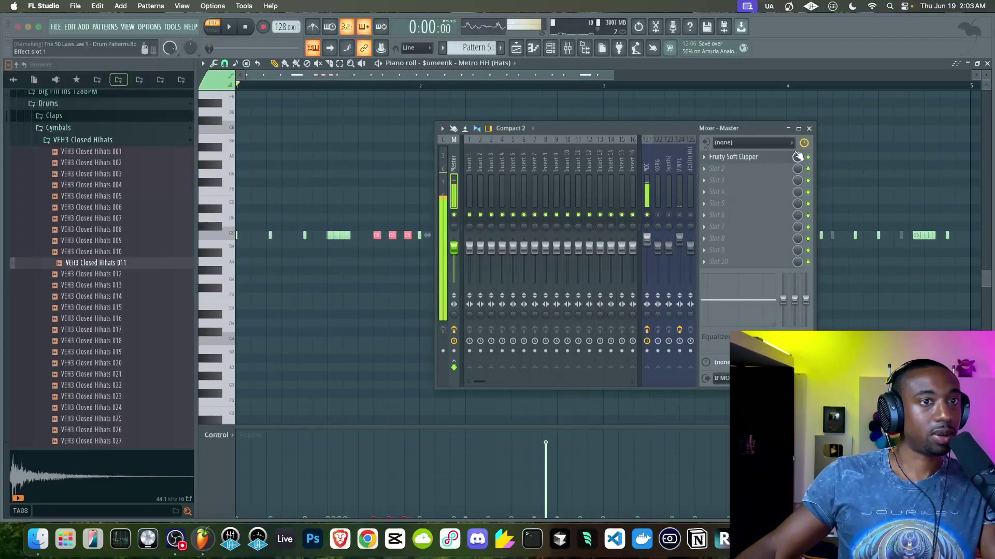
key("space")
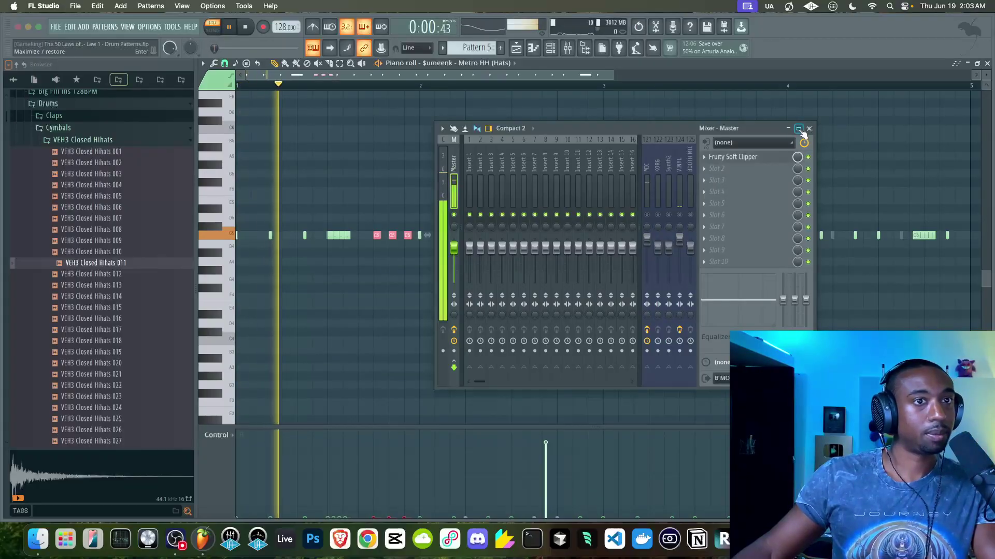
left_click(809, 128)
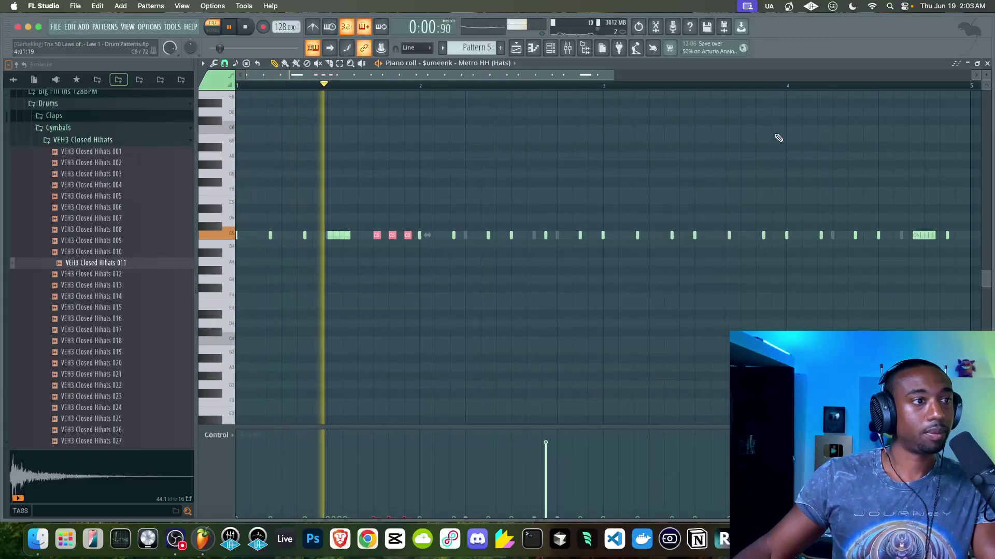
Step: Replace the two straight hats at the start of bar 2 with three C5 hats continuing the 1/3 beat spacing
right_click(454, 235)
right_click(420, 236)
right_click(409, 236)
left_click(406, 236)
left_click(423, 236)
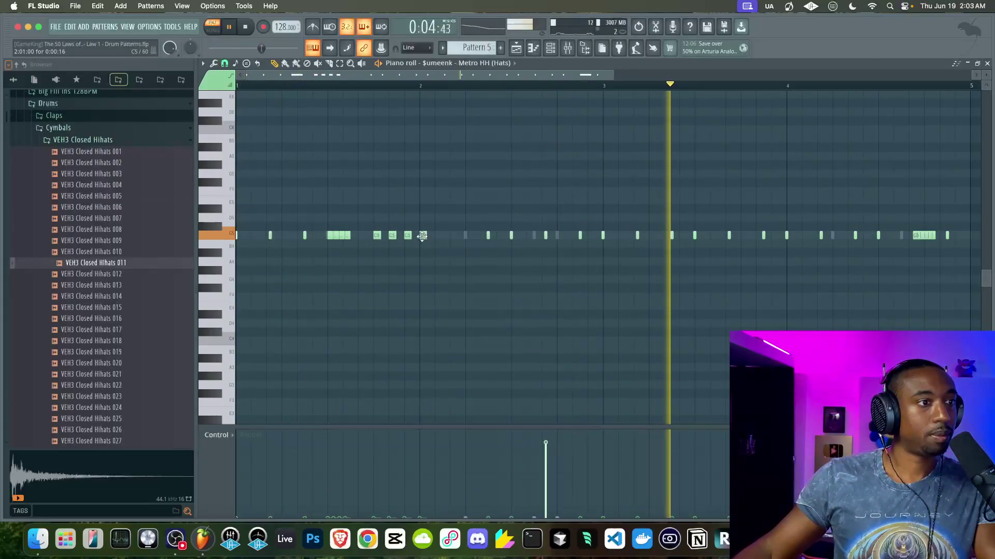
left_click(438, 236)
left_click(453, 236)
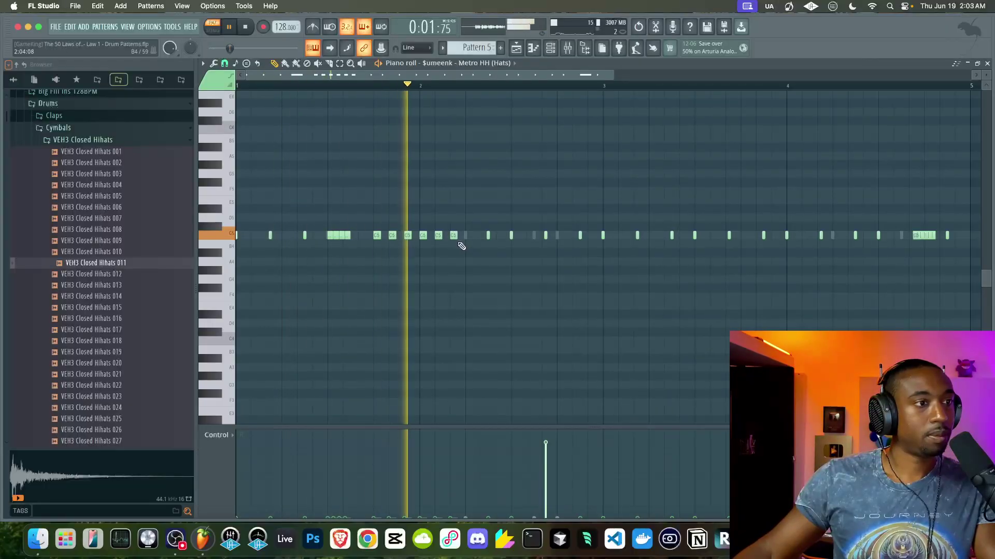
Step: Remove the next two straight hats in bar 2 and continue the triplet run with four more C5 hats up to step 9
left_click(467, 237)
right_click(489, 236)
right_click(511, 237)
left_click(482, 236)
left_click(497, 237)
left_click(513, 236)
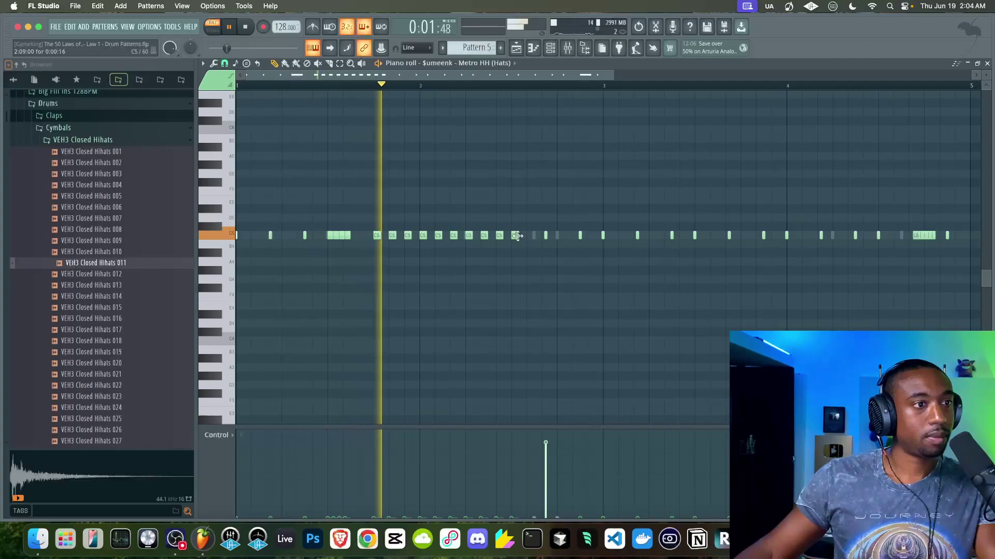
Step: Open the mixer, stop the playback, and close the mixer
left_click(568, 49)
key("space")
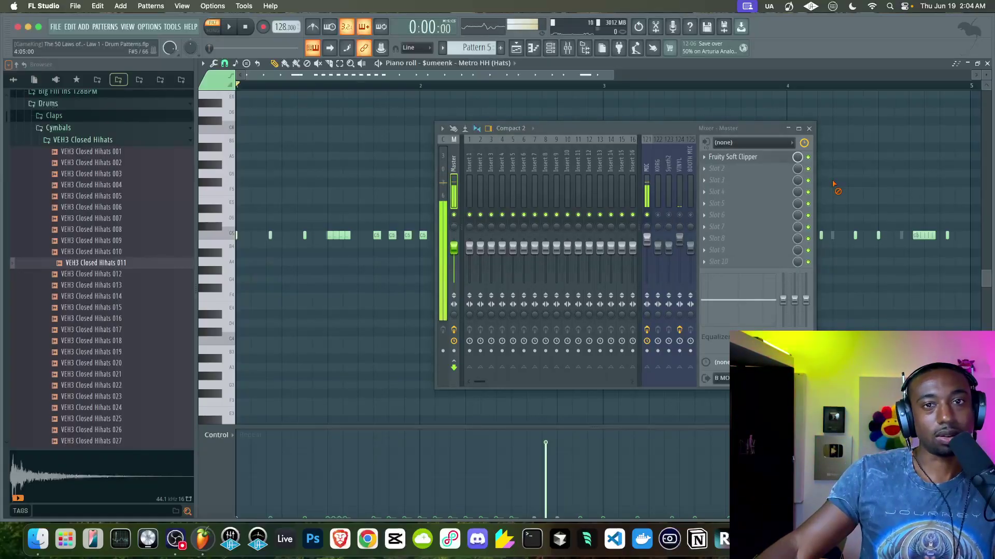
left_click(809, 129)
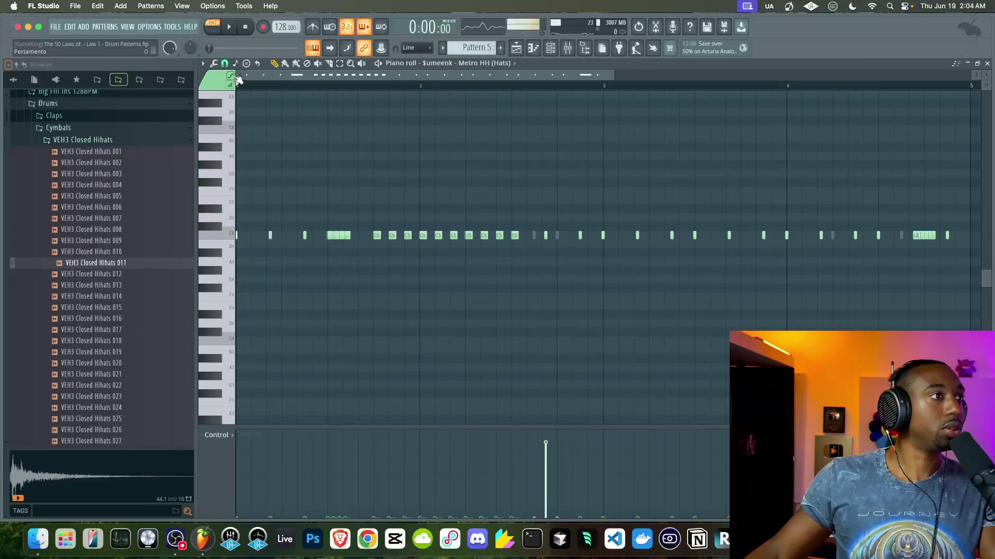
Step: Select the run of triplet hats, try quick quantizing them with the snap at 1/3 beat, and undo it
left_click_drag(373, 205, 515, 240)
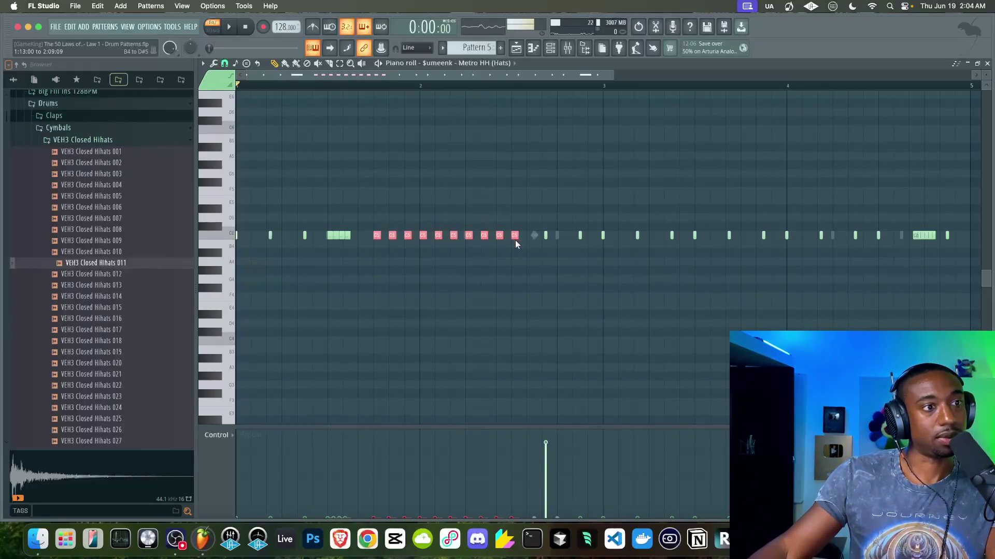
left_click(228, 63)
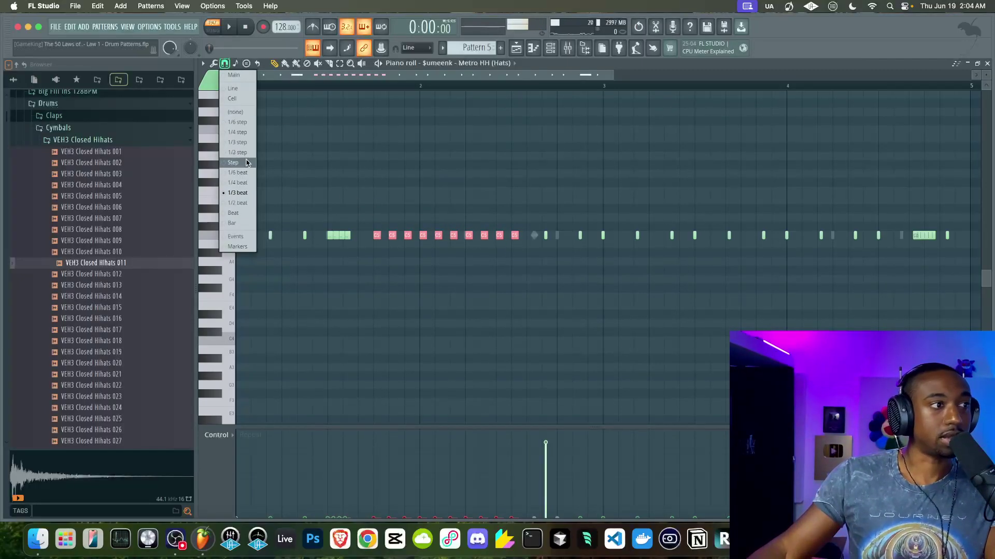
left_click(245, 193)
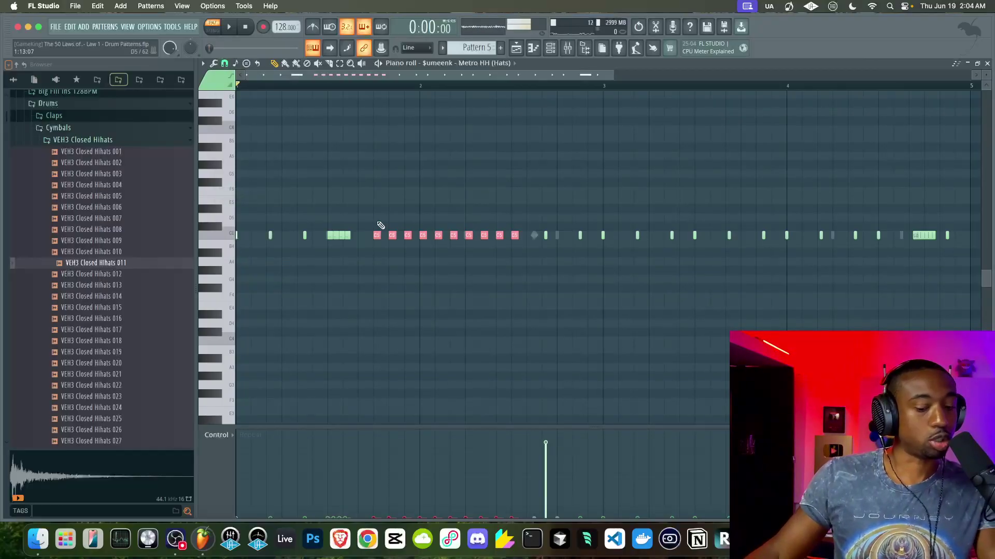
left_click_drag(396, 236, 403, 232)
key("super+z")
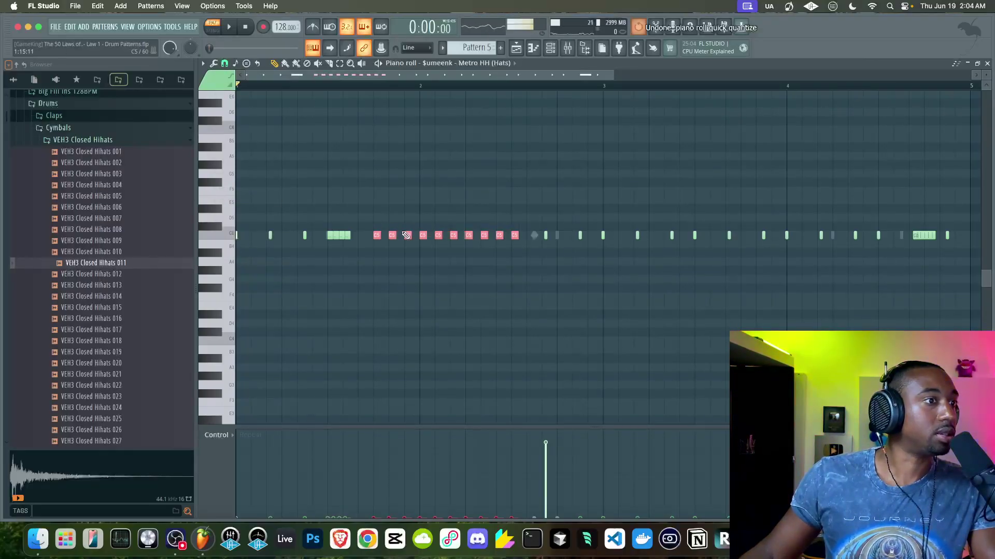
left_click(225, 64)
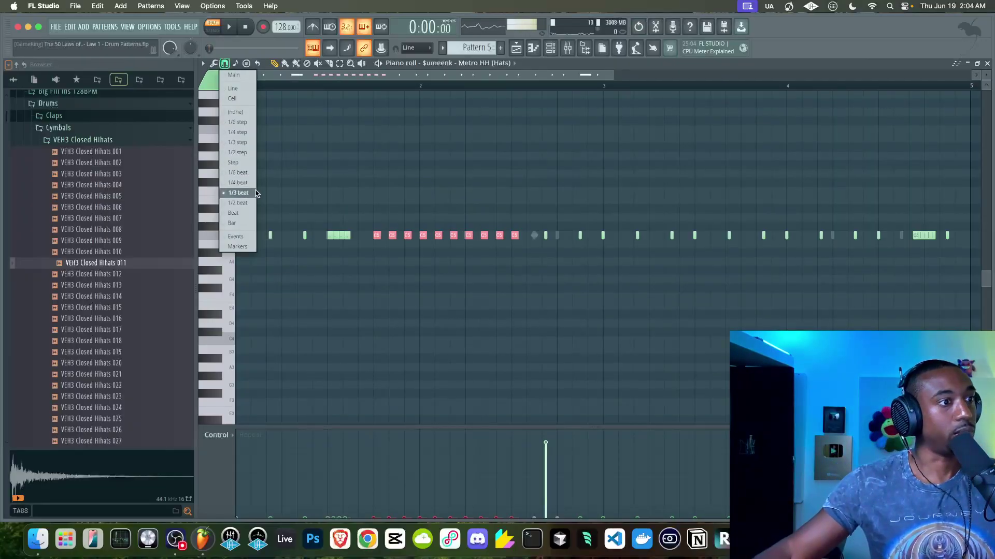
left_click(330, 188)
left_click(225, 63)
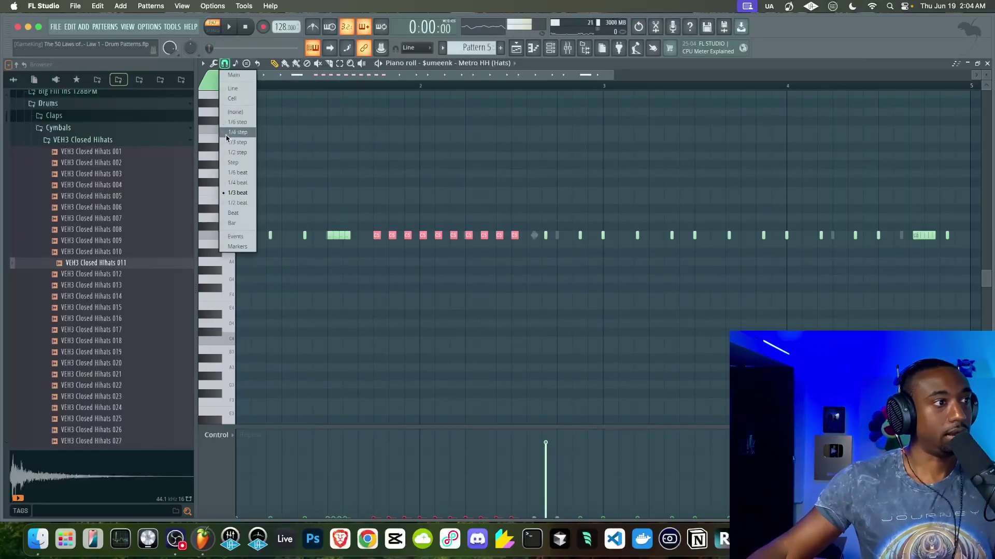
left_click(367, 193)
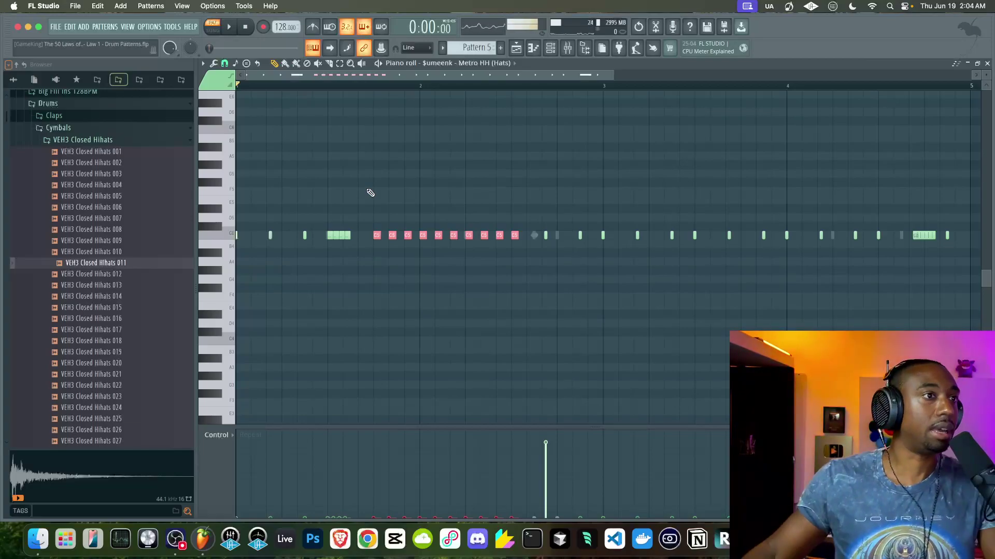
Step: Reselect the triplet hats, try another quick quantize, and undo it
left_click_drag(371, 247, 514, 213)
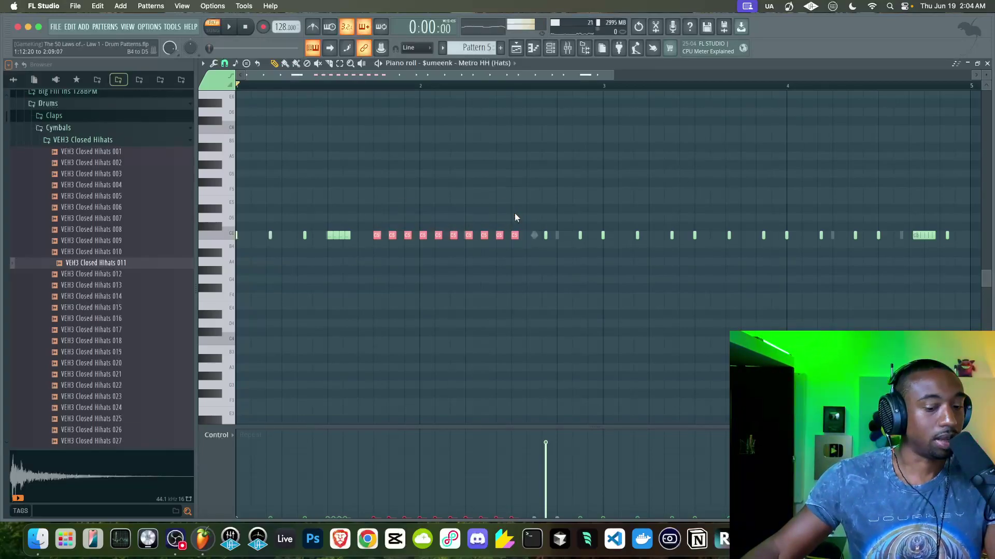
key("super+l")
key("super+z")
key("super+d")
left_click_drag(369, 242, 520, 232)
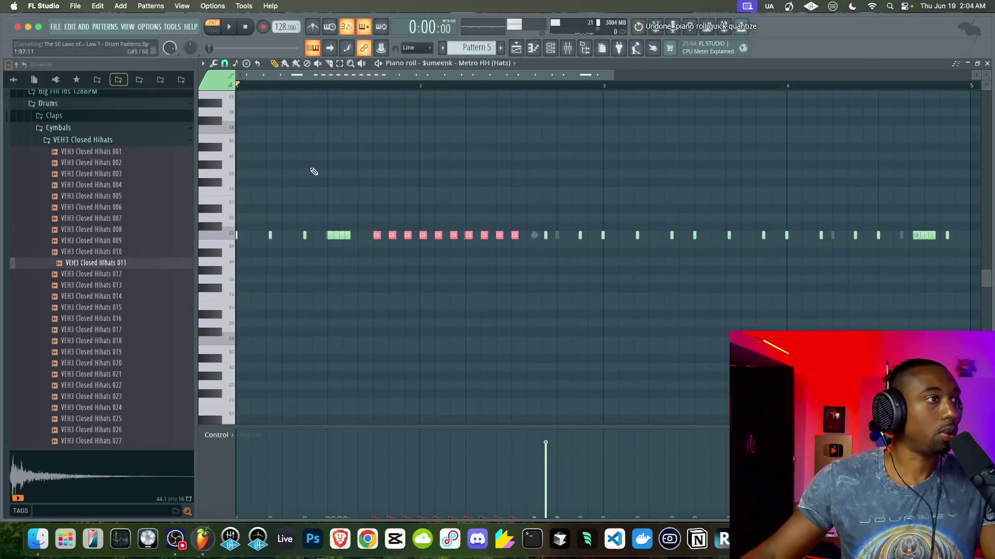
Step: Set the piano roll snap to 1/3 step, clear the hat selection, and briefly play the pattern
left_click(224, 62)
left_click(232, 142)
left_click_drag(366, 207, 236, 247)
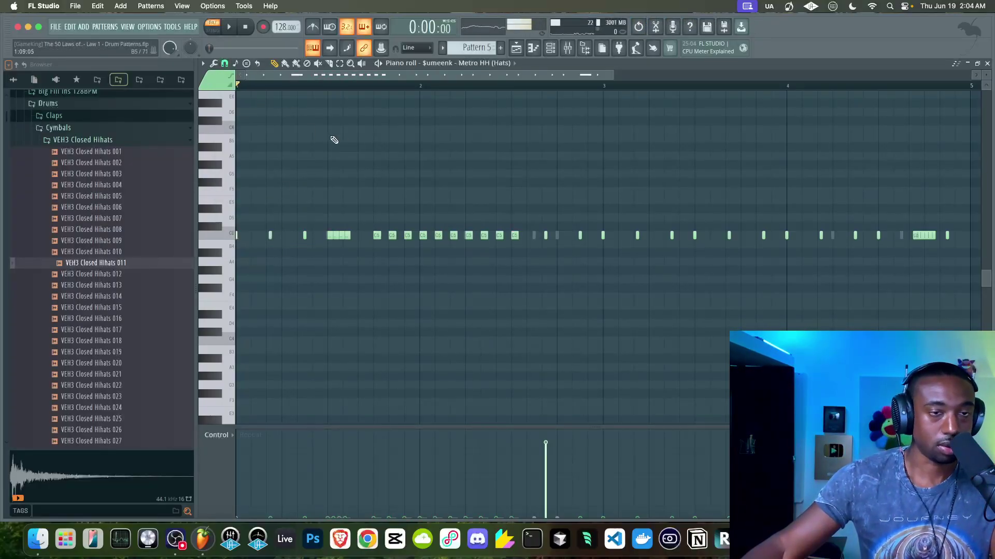
key("space")
key("space")
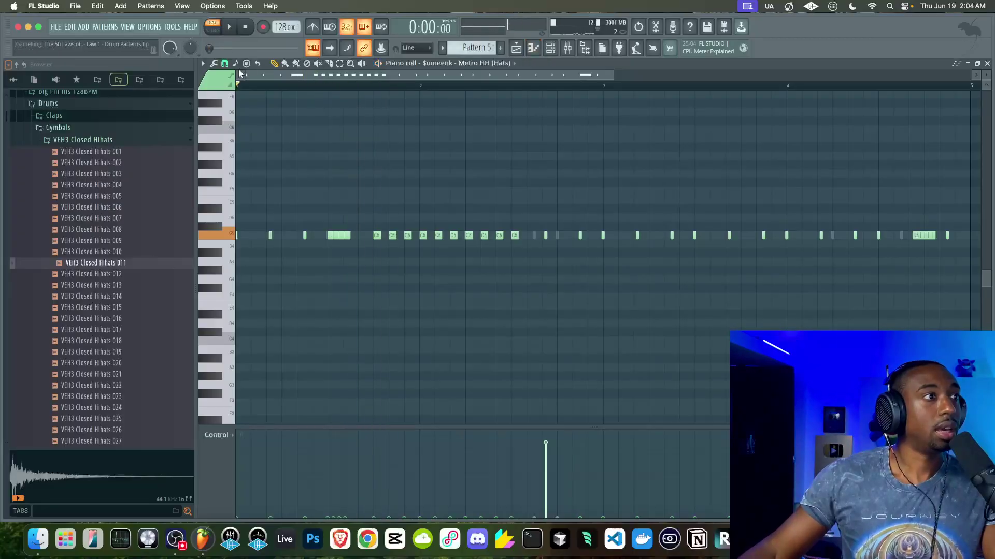
Step: Set the piano roll snap back to 1/4 beat and listen to the hi-hat pattern
left_click(225, 62)
left_click(236, 203)
key("space")
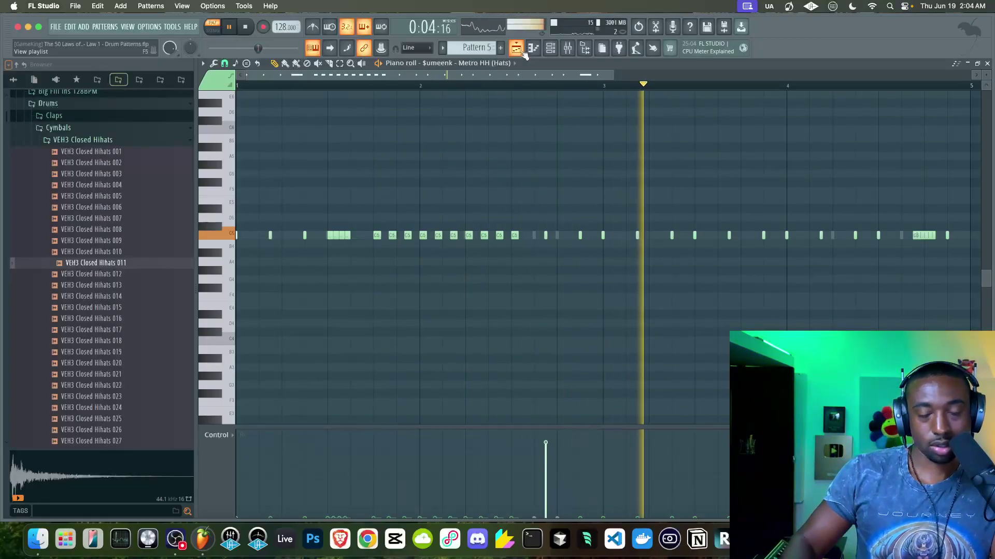
key("space")
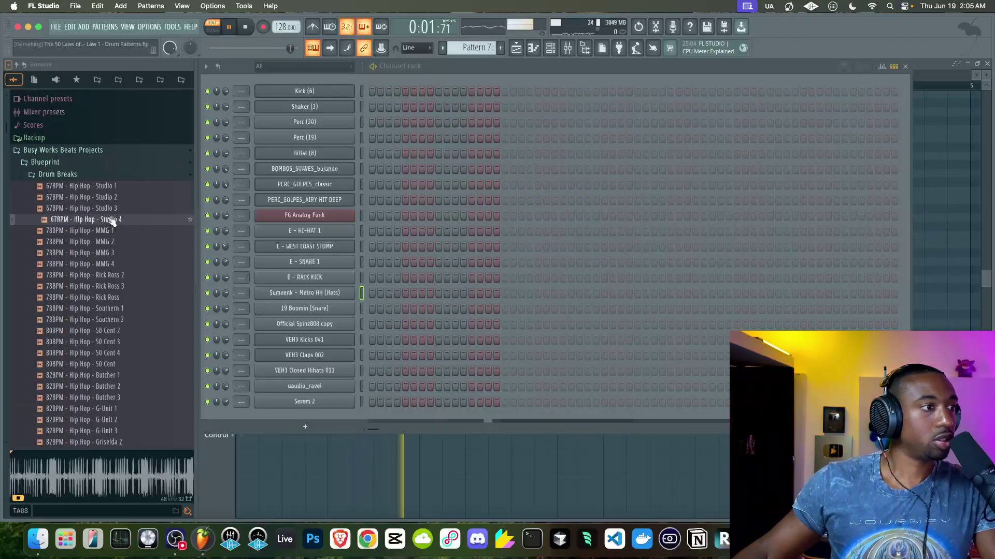
Step: Stop the playback and load the drum break 67BPM - Hip Hop - Studio 4 into a new channel
key("space")
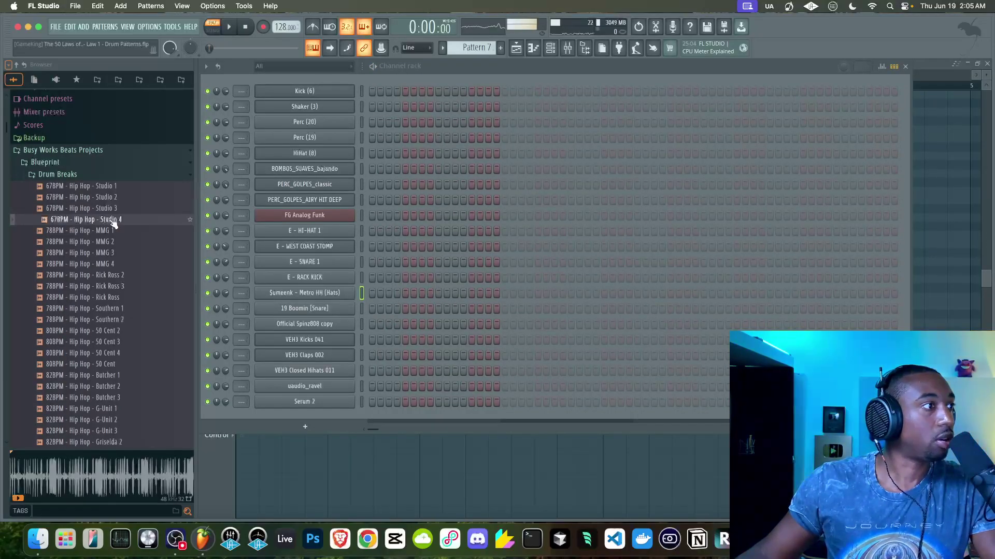
right_click(114, 223)
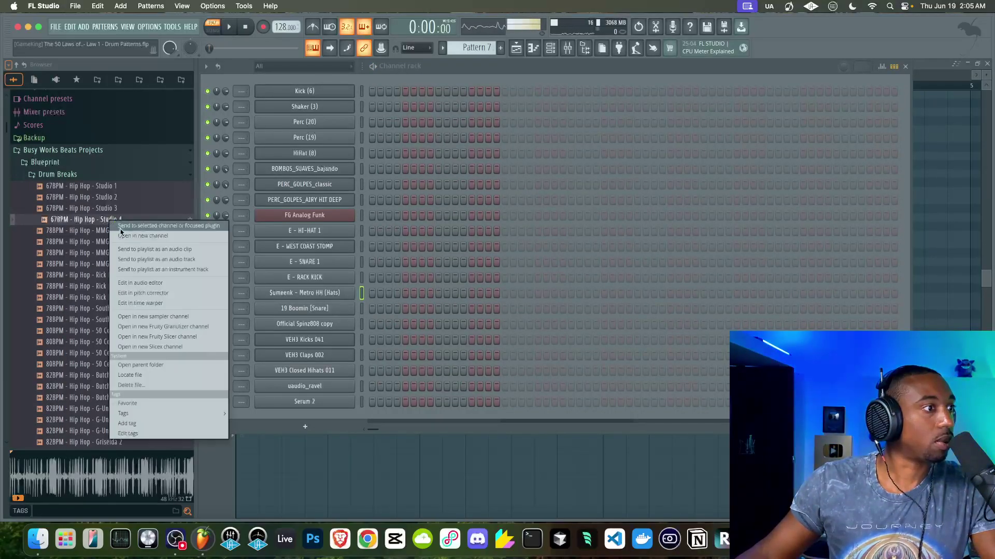
left_click(133, 231)
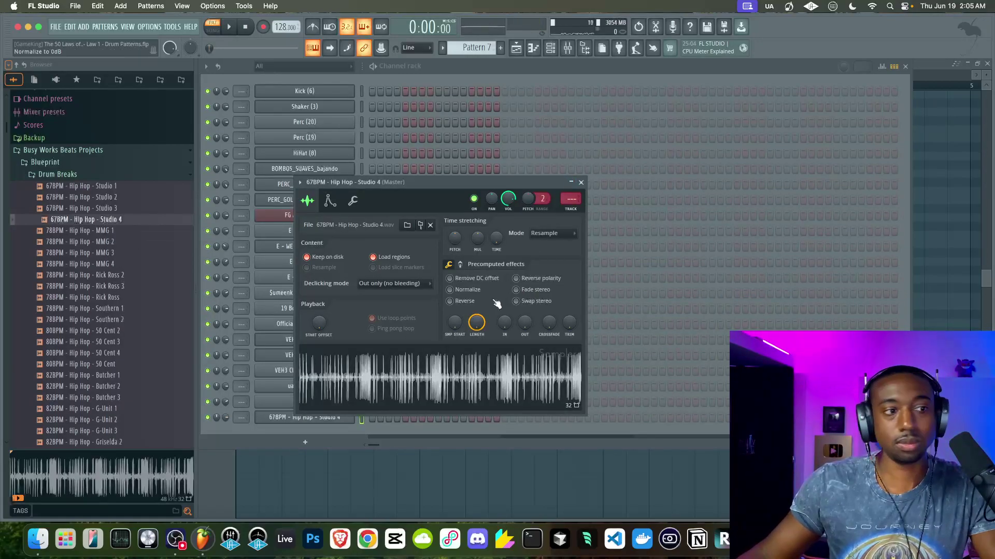
Step: Send the drum break to a Slicex channel, auto-slice it into markers, and close both channel windows
right_click(403, 369)
left_click(449, 465)
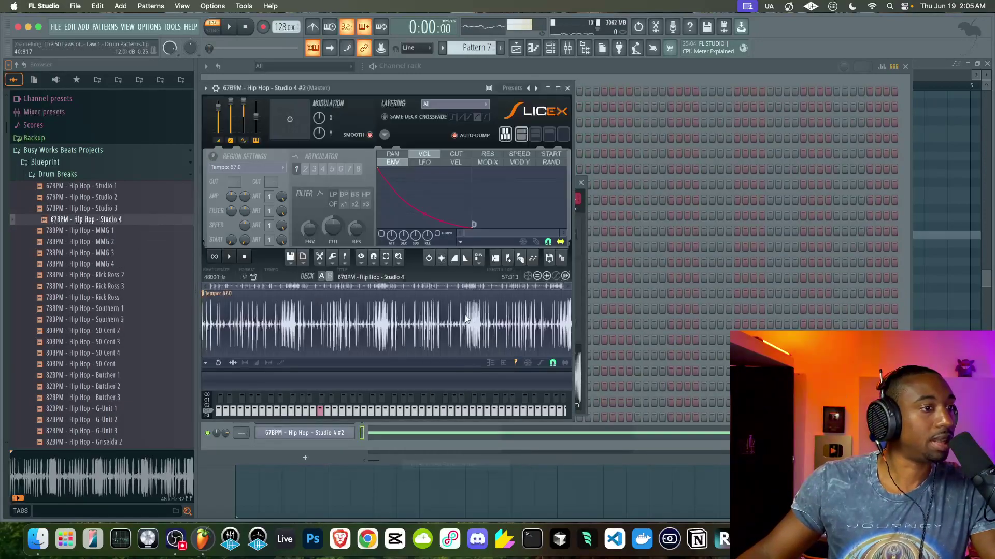
left_click(521, 260)
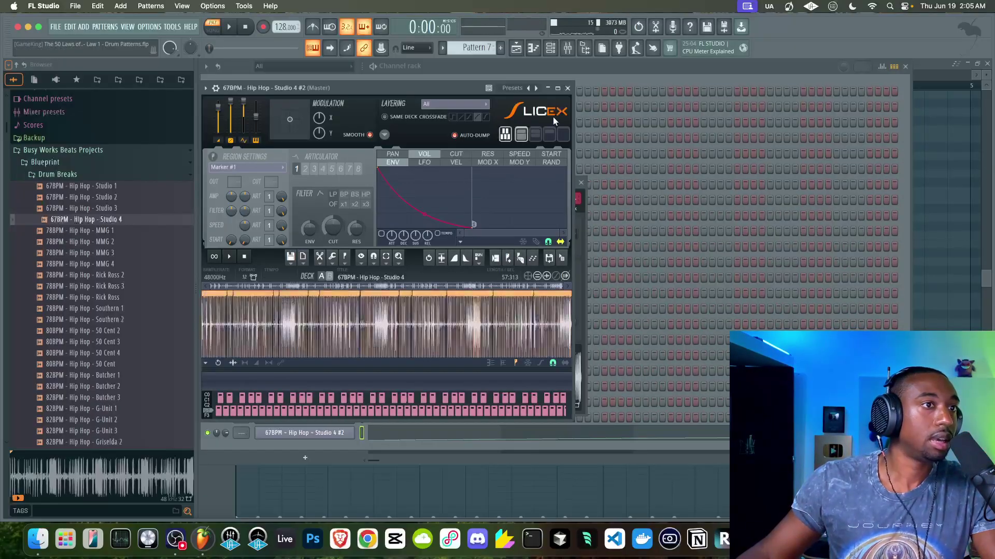
left_click(568, 89)
left_click(576, 194)
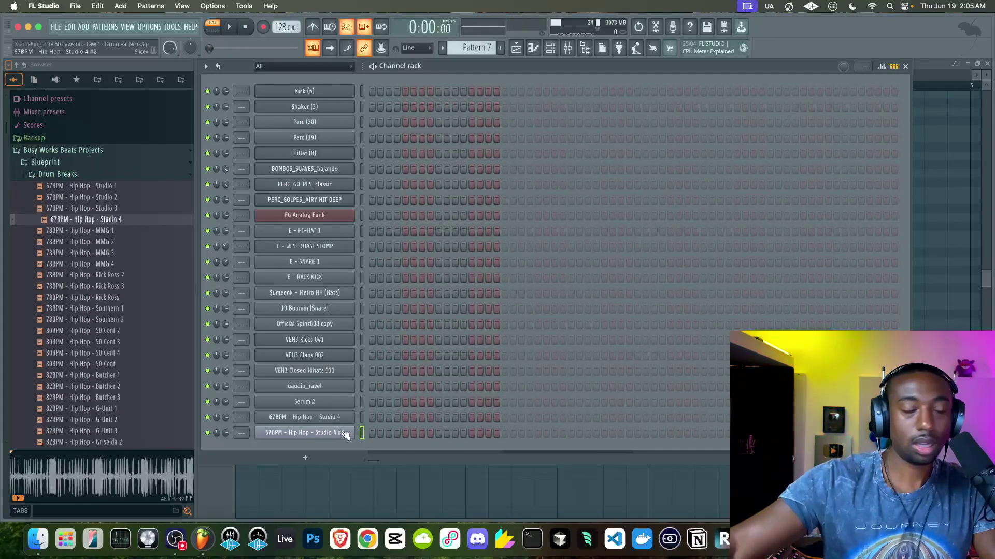
Step: Open the piano roll of the Slicex channel 67BPM - Hip Hop - Studio 4 #2 and set its snap to 1/4 beat
right_click(345, 434)
left_click(372, 378)
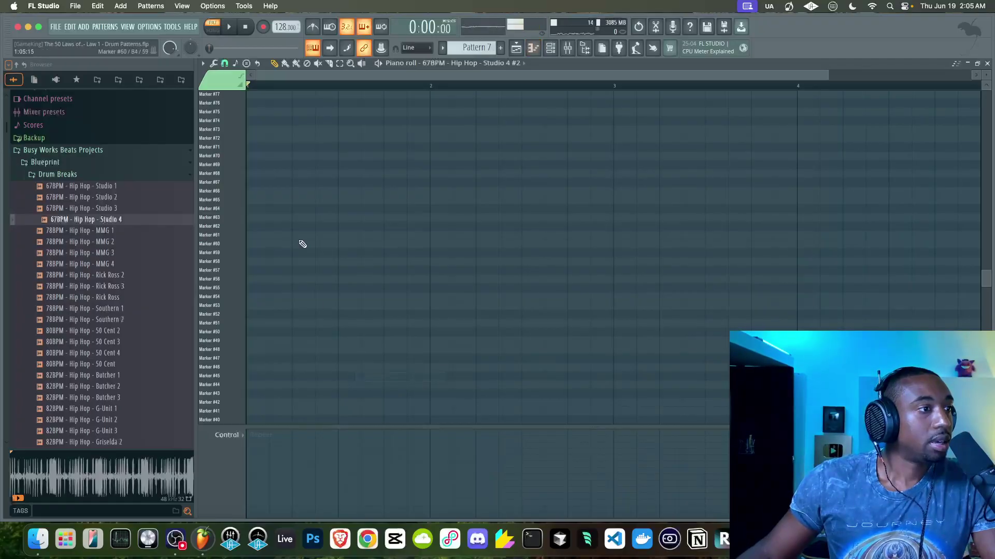
scroll(249, 286, "down", 5)
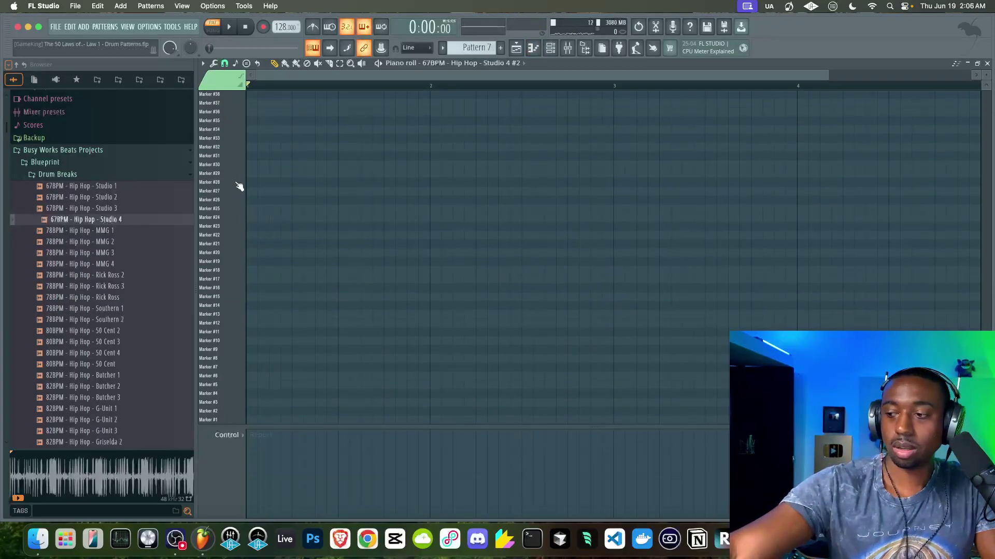
left_click(224, 64)
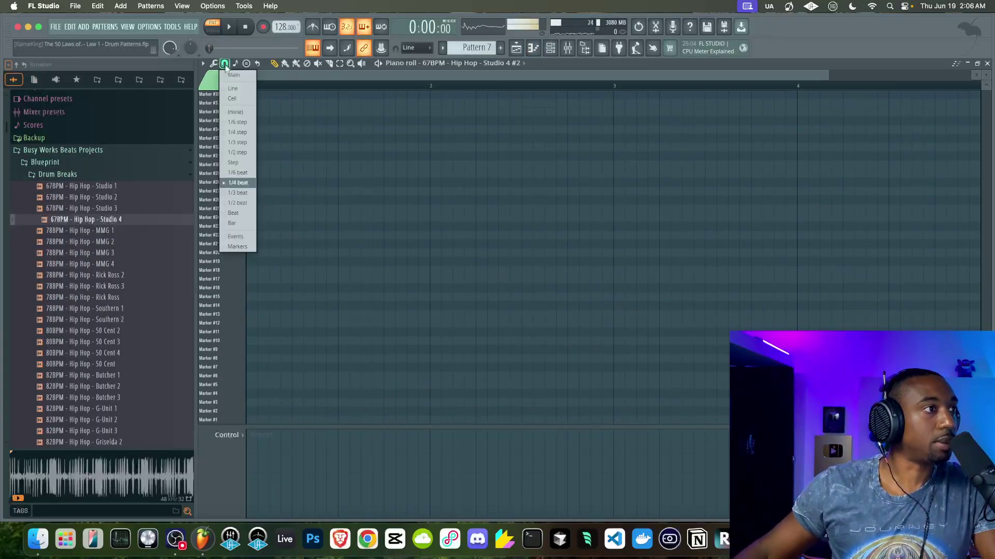
left_click(248, 184)
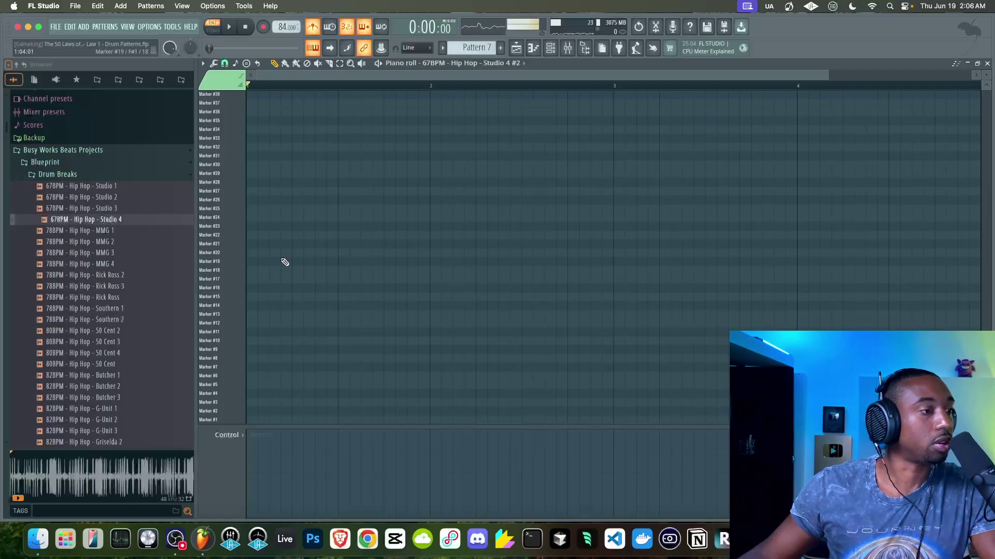
Step: Place a Marker #2 slice note at the start of bar 1 and show note velocity in the control area
mouse_move(240, 417)
left_mouse_down()
mouse_move(247, 402)
mouse_move(246, 411)
left_mouse_up()
left_click(232, 434)
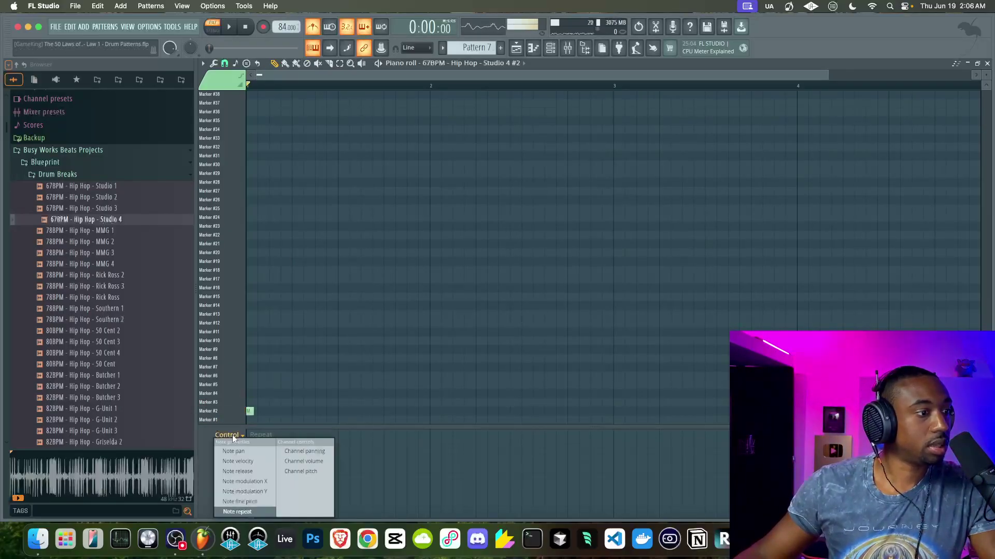
left_click(244, 462)
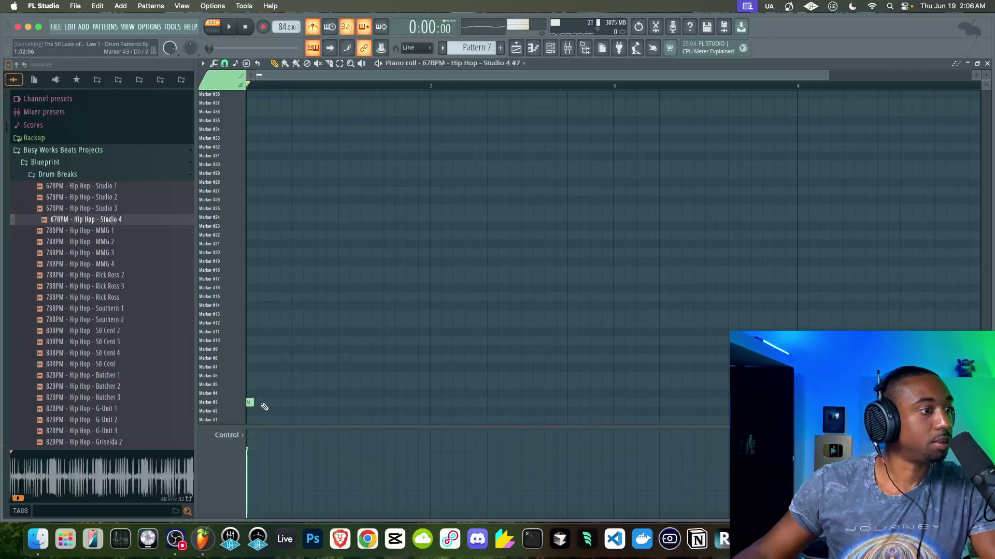
Step: Duplicate the Marker #3 slice note every 1/4 beat until it fills bars 1 and 2
key("super+a")
key("super+b")
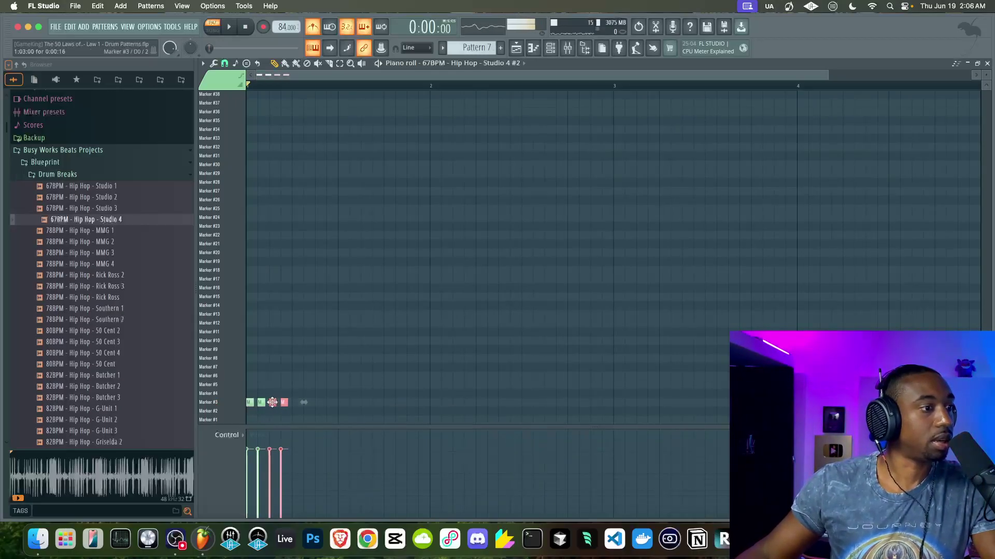
left_click_drag(249, 403, 352, 402)
key("super+a")
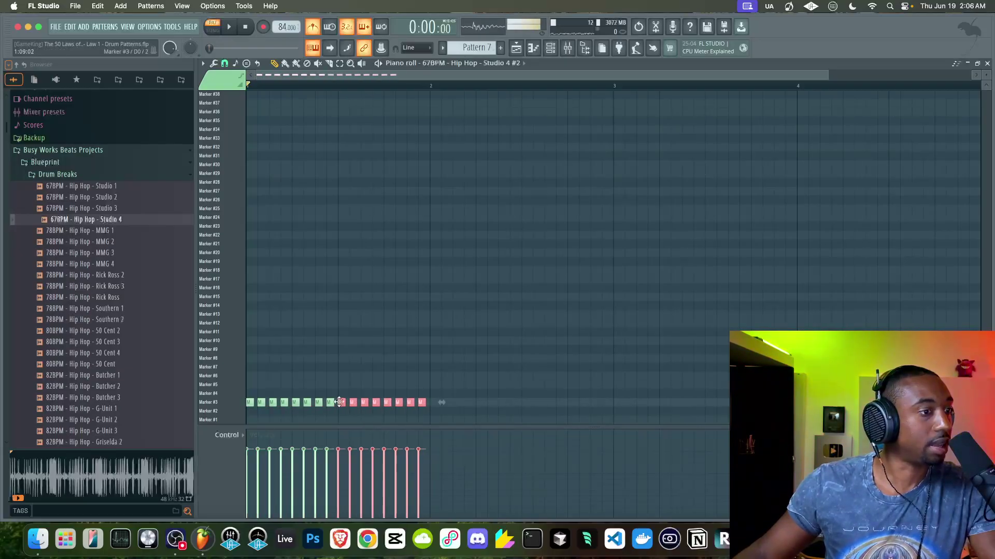
key("super+a")
left_click_drag(249, 402, 433, 403)
left_click(434, 389)
Step: Play back the repeating Marker #3 slices and set the project tempo to 82 BPM
key("space")
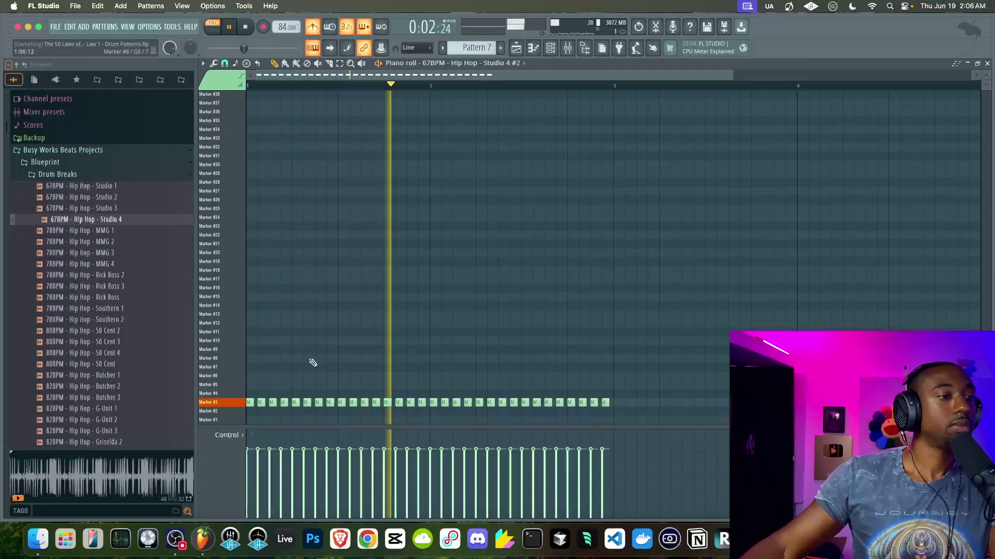
key("space")
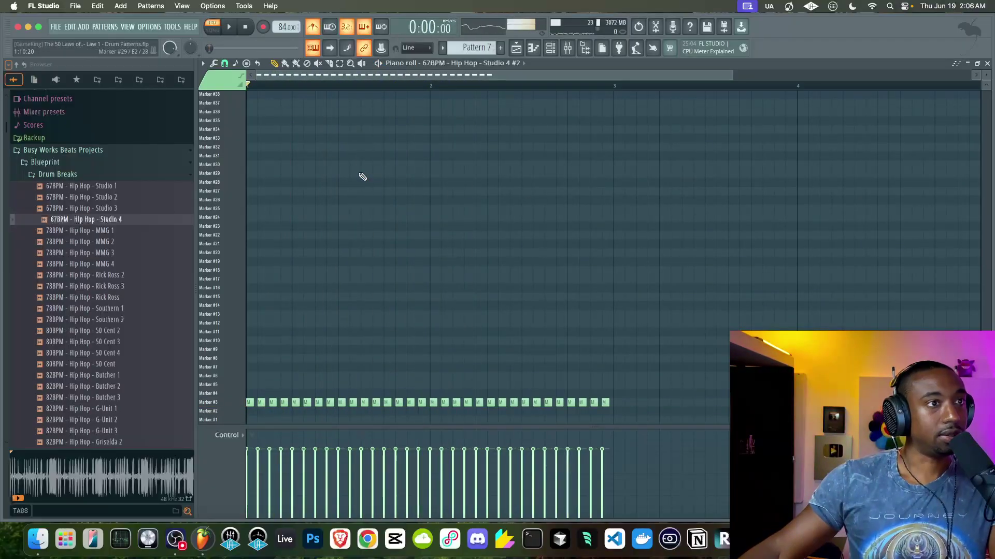
key("space")
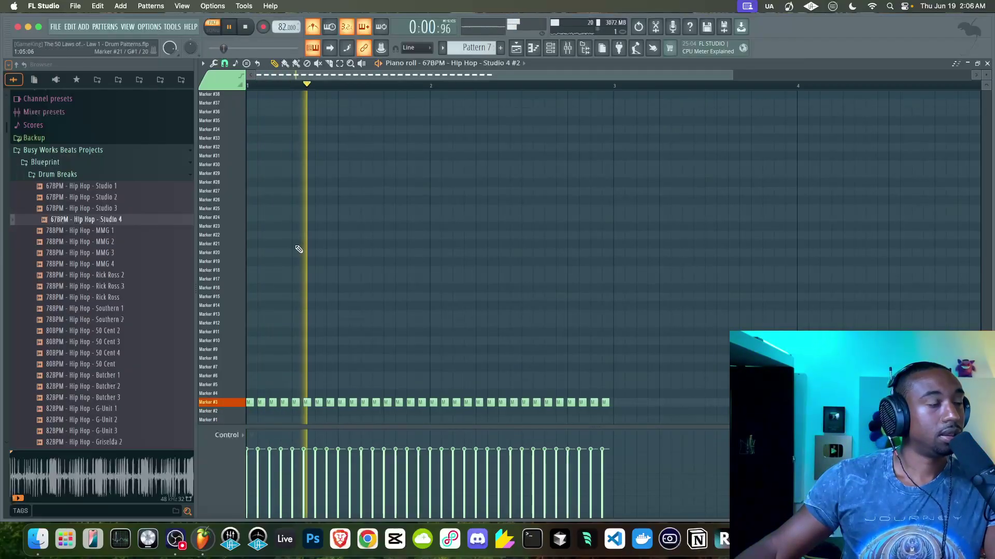
key("space")
Step: Place a Marker #1 note at the start of bar 1, audition other slices, and add Marker #12 notes on beats 2 and 4
left_click(253, 419)
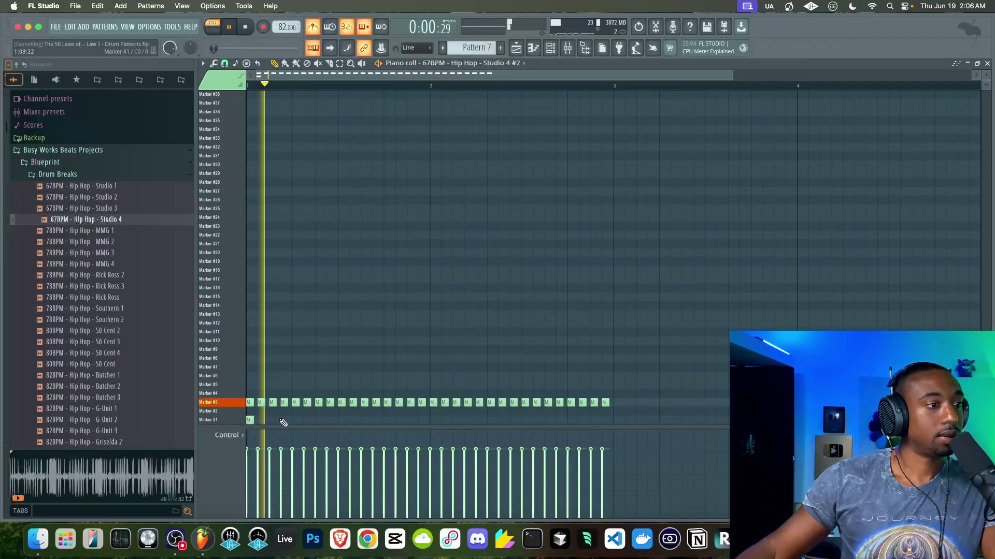
left_click(230, 386)
left_click(229, 394)
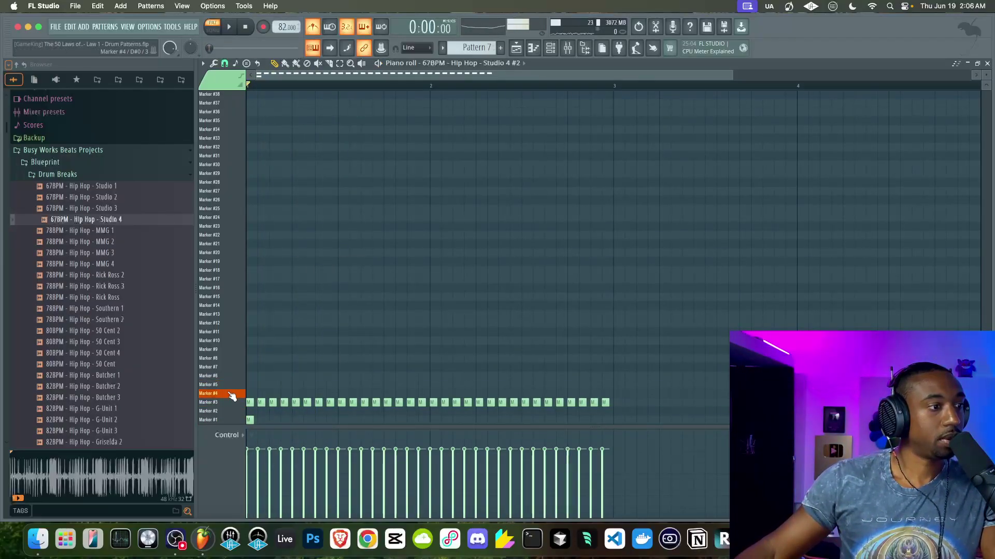
left_click(237, 341)
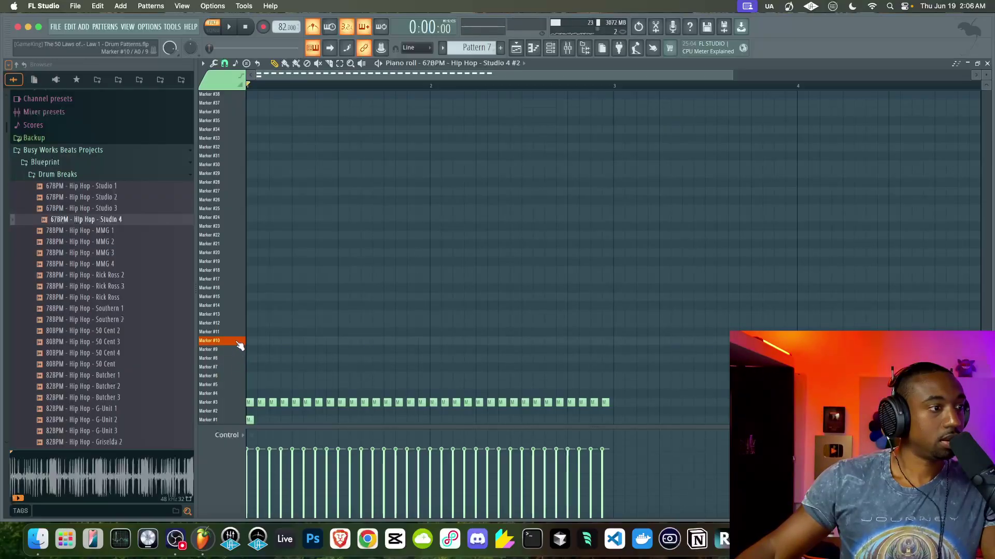
key("space")
left_click(295, 323)
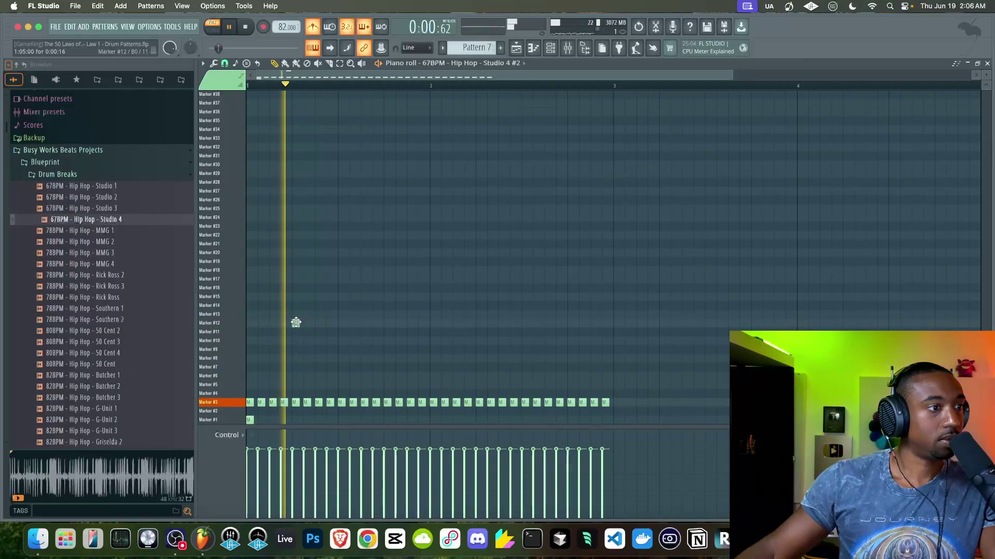
left_click(385, 323)
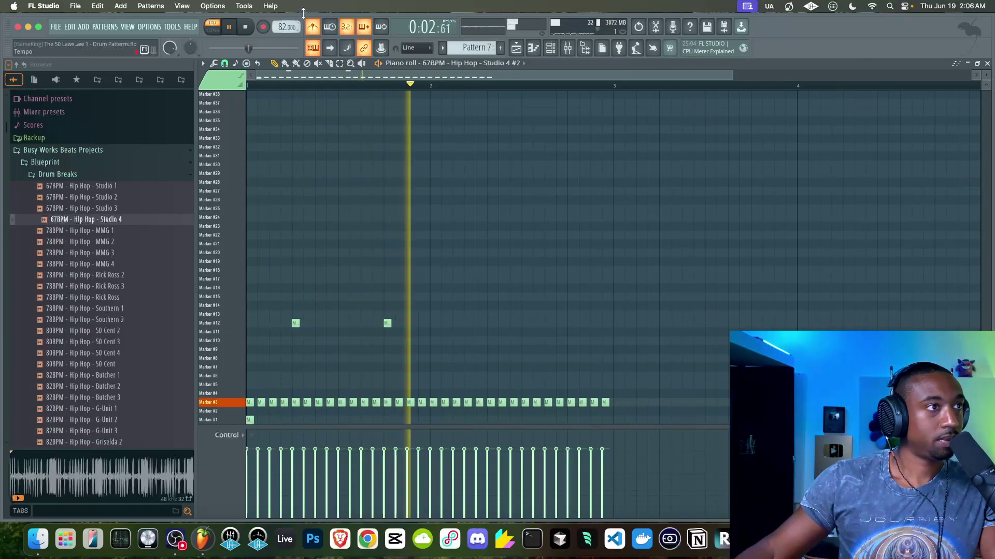
key("space")
Step: Move every other Marker #3 note, starting with the first, down to Marker #2 and play the alternating pattern
left_click(238, 403, "super")
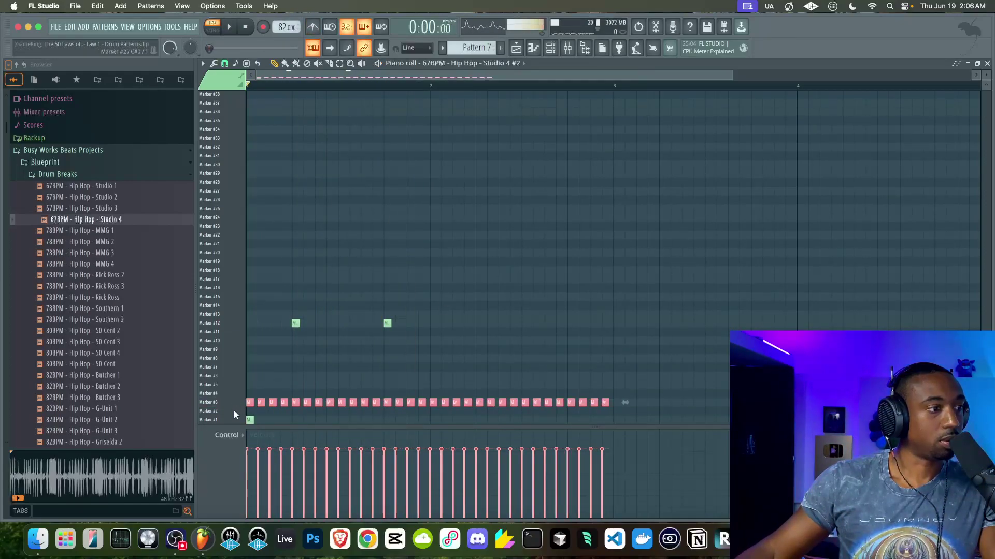
left_click(250, 404)
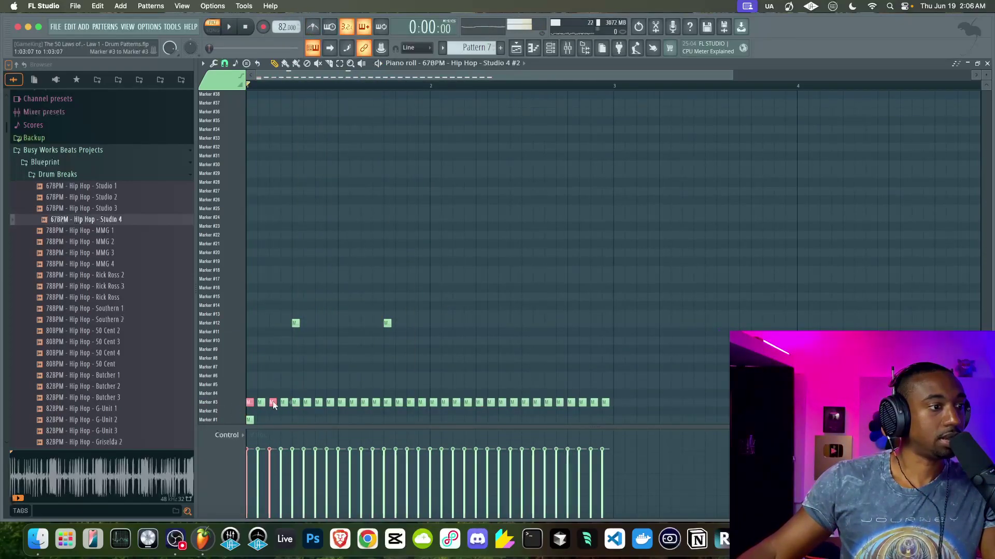
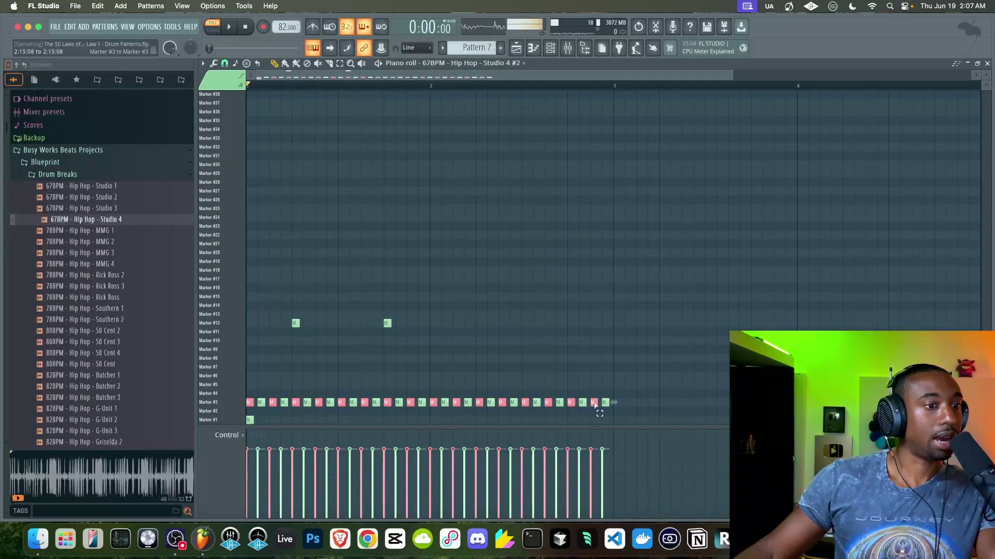
left_click_drag(595, 406, 595, 411)
key("space")
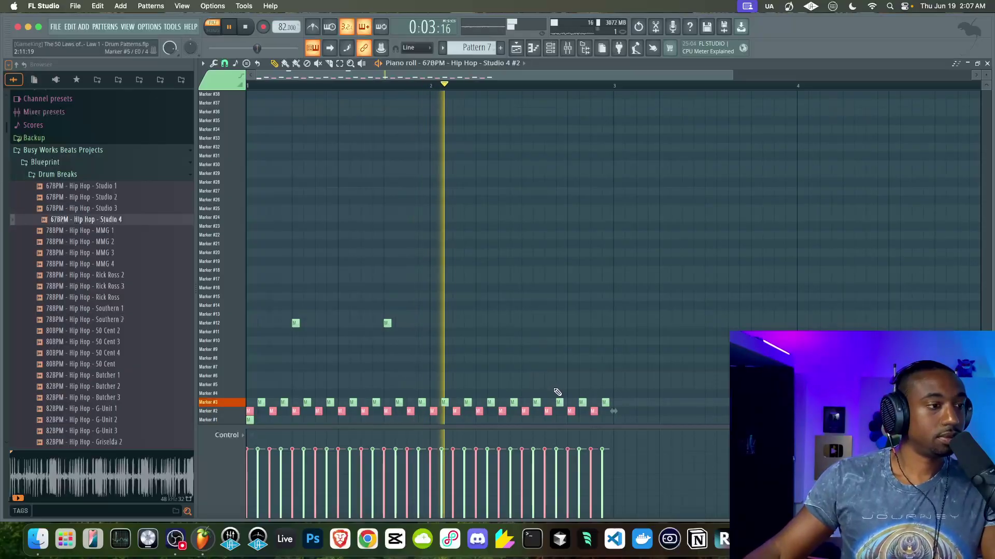
key("space")
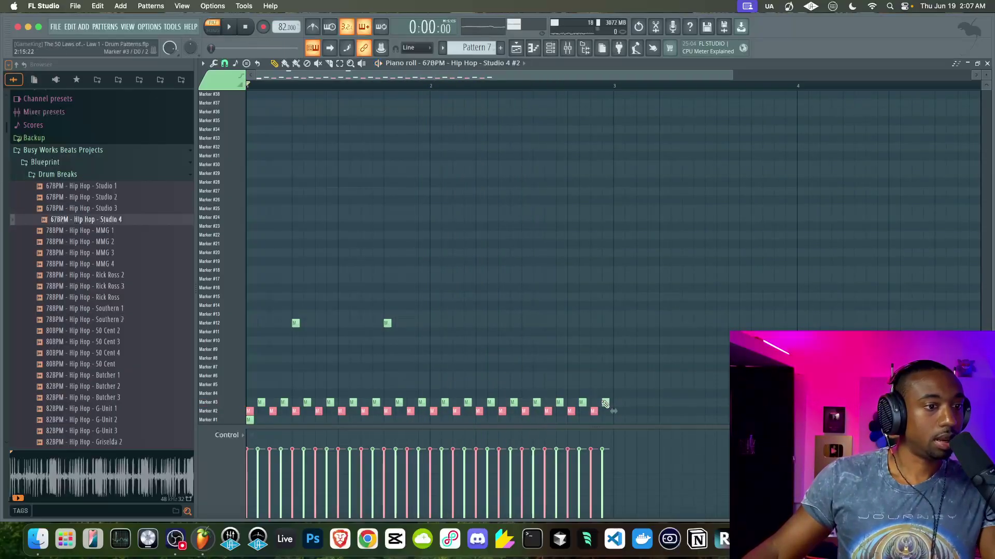
Step: Try swapping the alternating rows so the pattern starts on Marker #3, play it, and undo the transposition
key("shift+Up")
key("shift+Up")
mouse_move(620, 410)
left_mouse_down()
mouse_move(296, 374)
mouse_move(236, 387)
left_mouse_up()
key("shift+Down")
key("space")
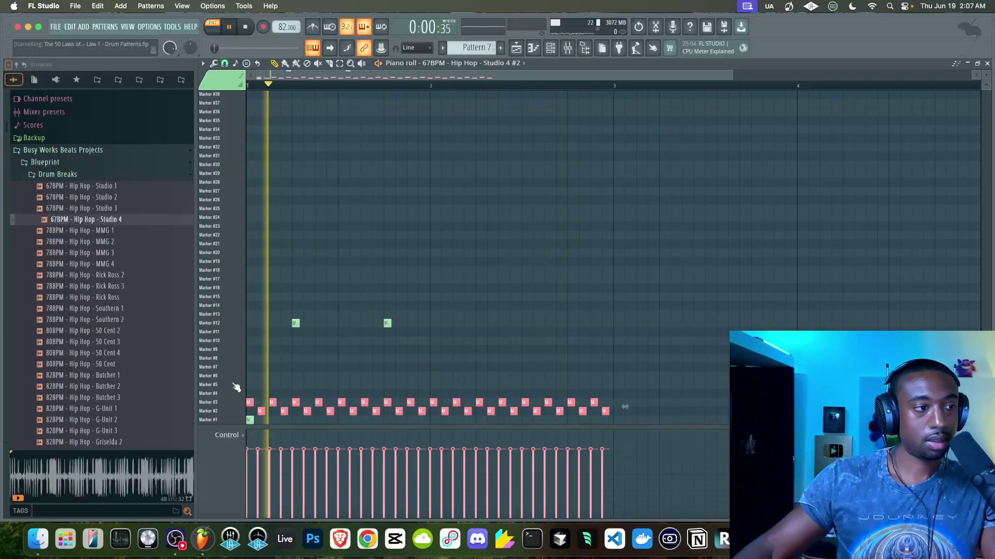
key("super+z")
key("space")
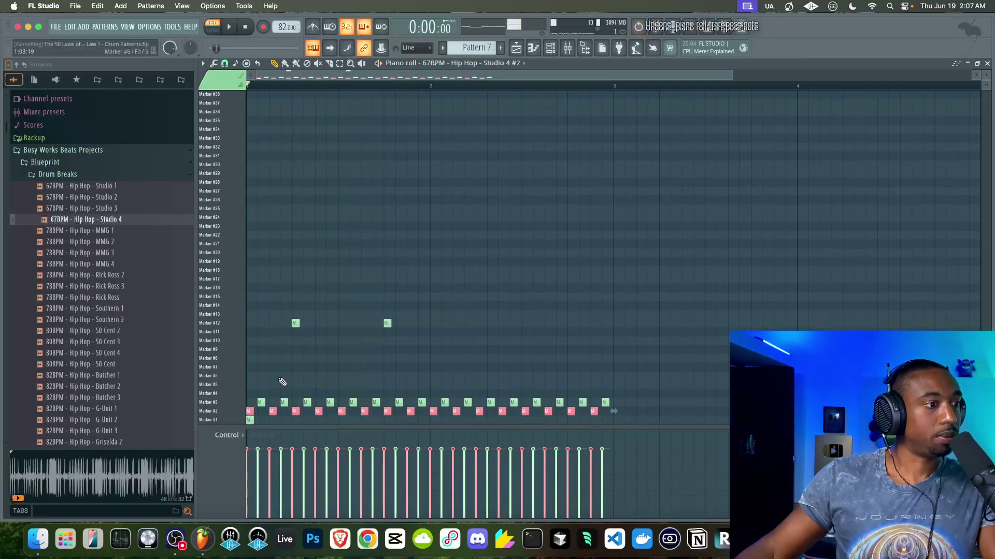
Step: Deselect the notes, apply quick legato to the whole pattern, and preview it
key("space")
key("space")
right_click(564, 353)
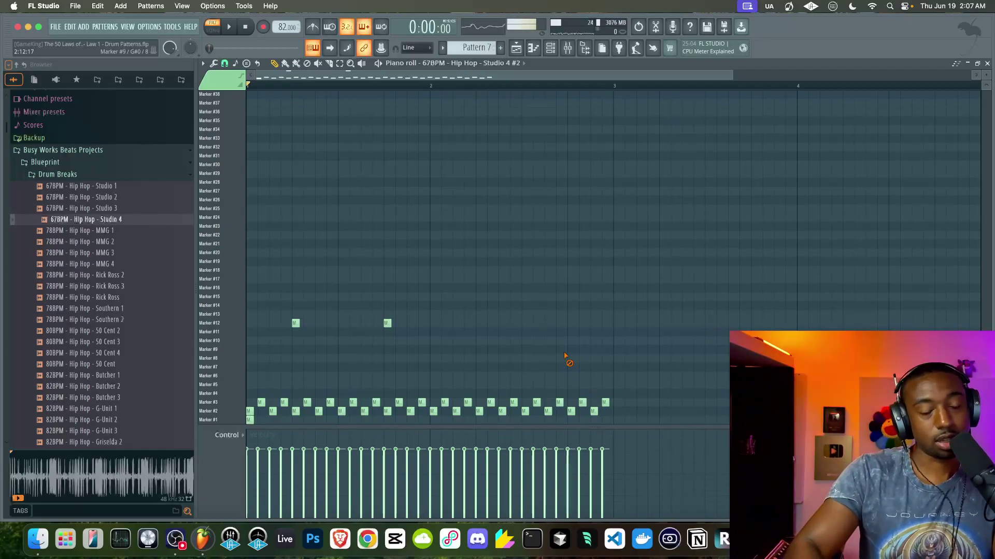
key("super+l")
key("space")
key("space")
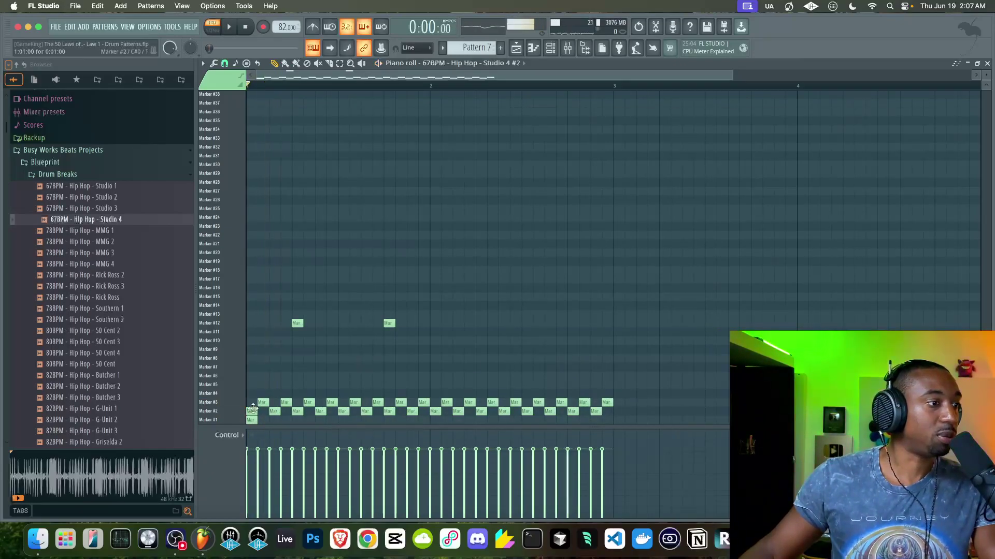
Step: Lengthen the first Marker #1 note to two steps and both Marker #12 notes to three steps, then deselect them
key("space")
key("space")
key("space")
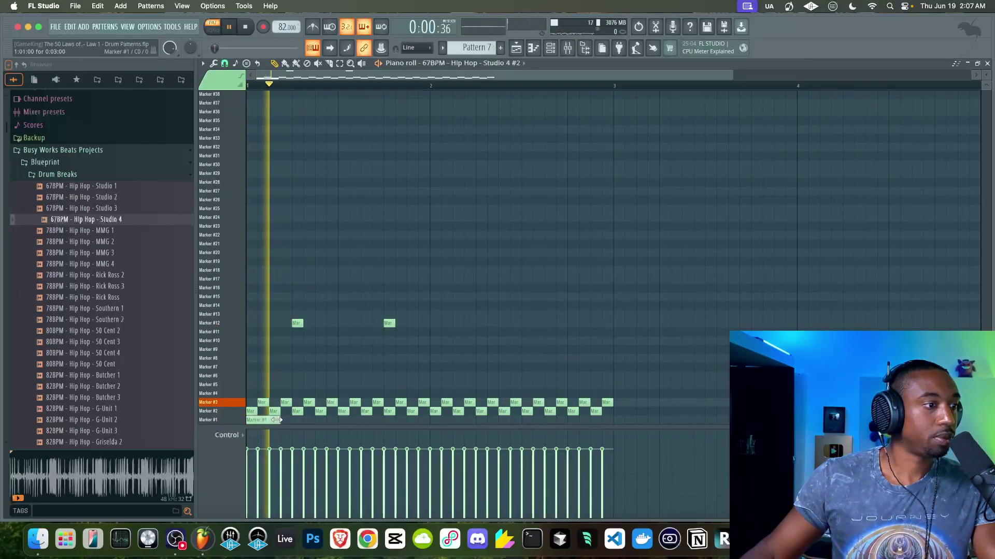
left_click(297, 323, "ctrl")
left_click(389, 323, "ctrl")
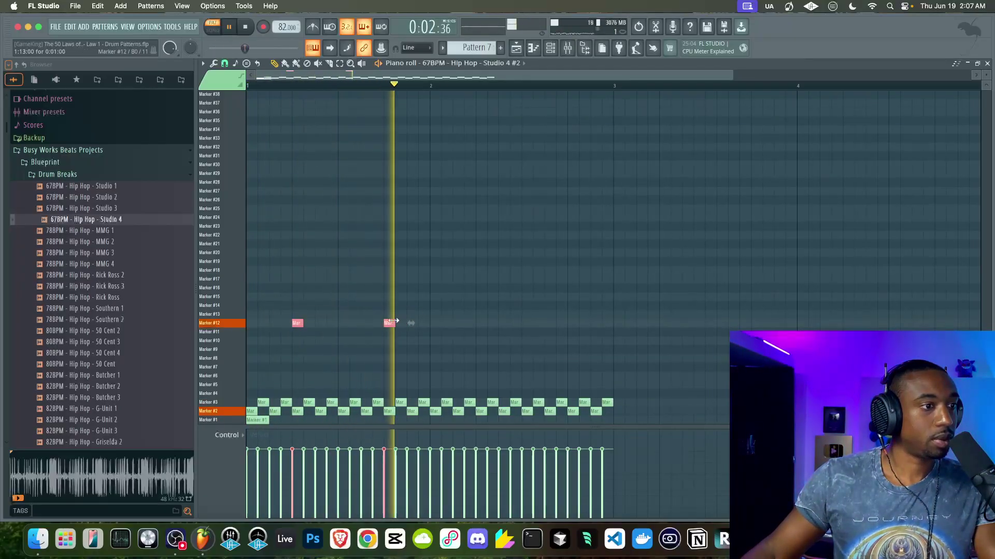
key("space")
key("space")
left_click_drag(391, 323, 415, 325)
key("ctrl+d")
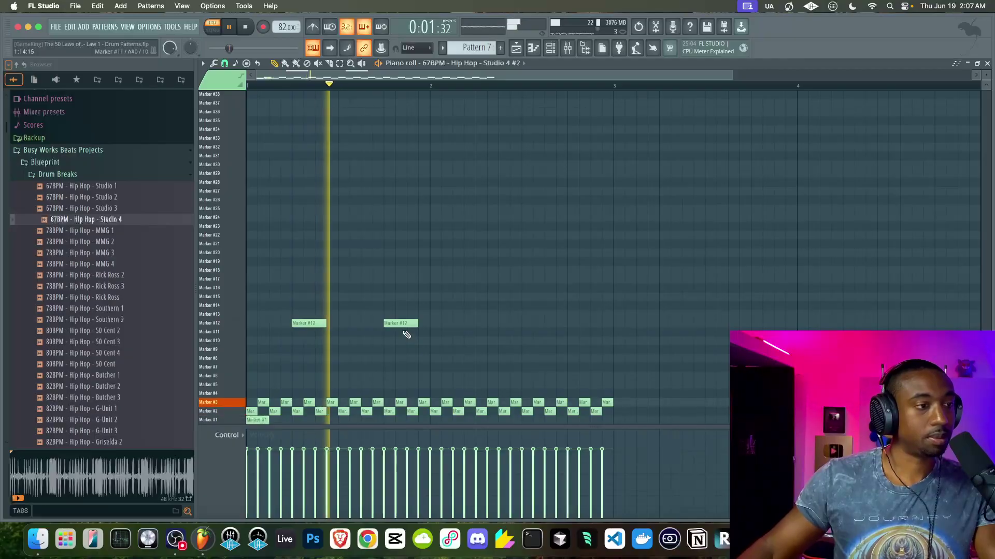
Step: Add Marker #1 notes on steps 10, 11, 14 and 16 of bar 1 while previewing the pattern
key("space")
key("space")
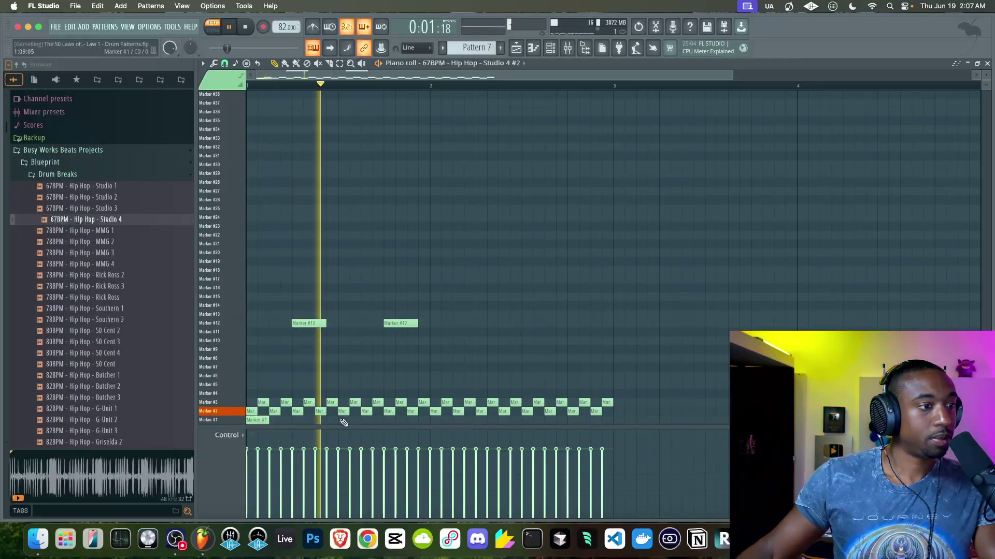
key("space")
key("space")
key("space")
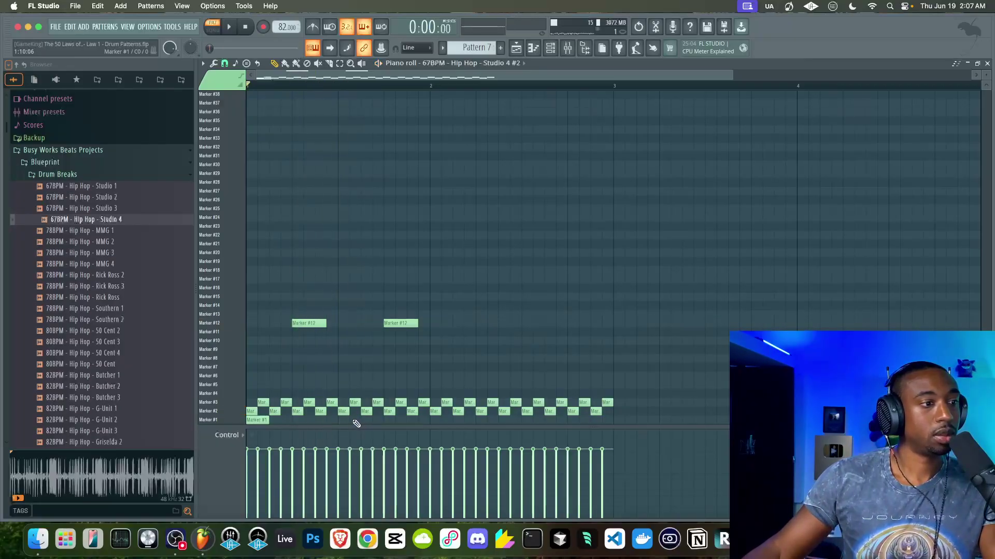
key("space")
left_click_drag(382, 420, 361, 420)
left_click(367, 420)
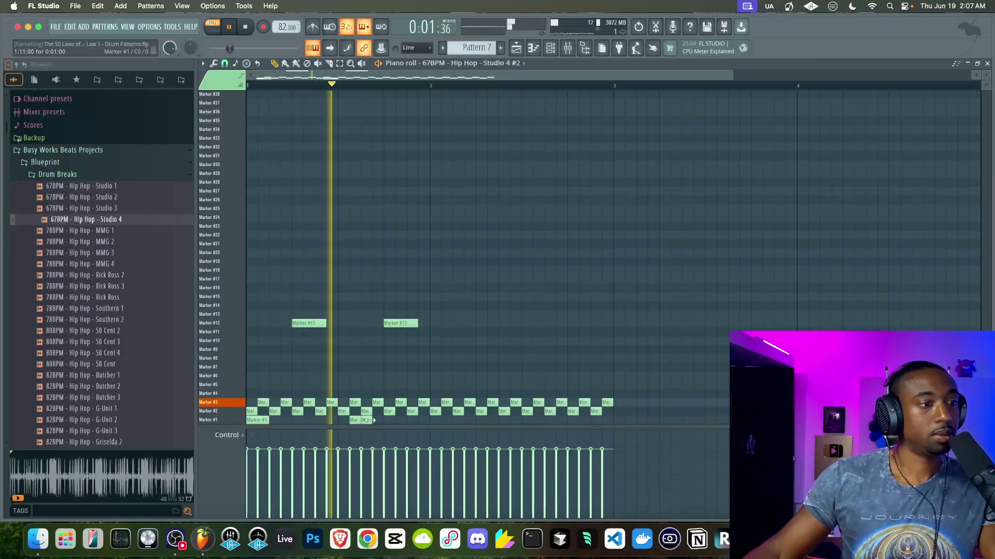
left_click(399, 420)
left_click(422, 420)
key("space")
Step: Copy bar 1's Marker #1 and Marker #12 notes into bar 2 and play the two-bar pattern
mouse_move(441, 424)
left_mouse_down()
mouse_move(246, 420)
mouse_move(440, 415)
left_mouse_up()
key("space")
left_click_drag(422, 378, 295, 274)
left_click_drag(306, 325, 490, 325)
left_click(518, 264)
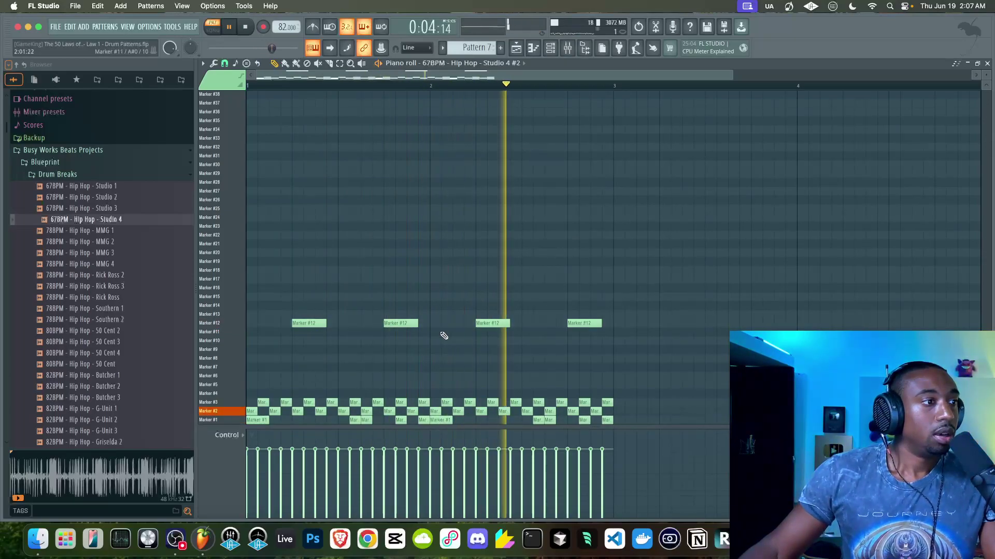
key("space")
Step: Select all Marker #2 and Marker #3 notes, and view the Perc (19) miscellaneous settings and the Slicex channel window
mouse_move(618, 395)
left_mouse_down()
mouse_move(544, 409)
mouse_move(224, 401)
mouse_move(195, 411)
left_mouse_up()
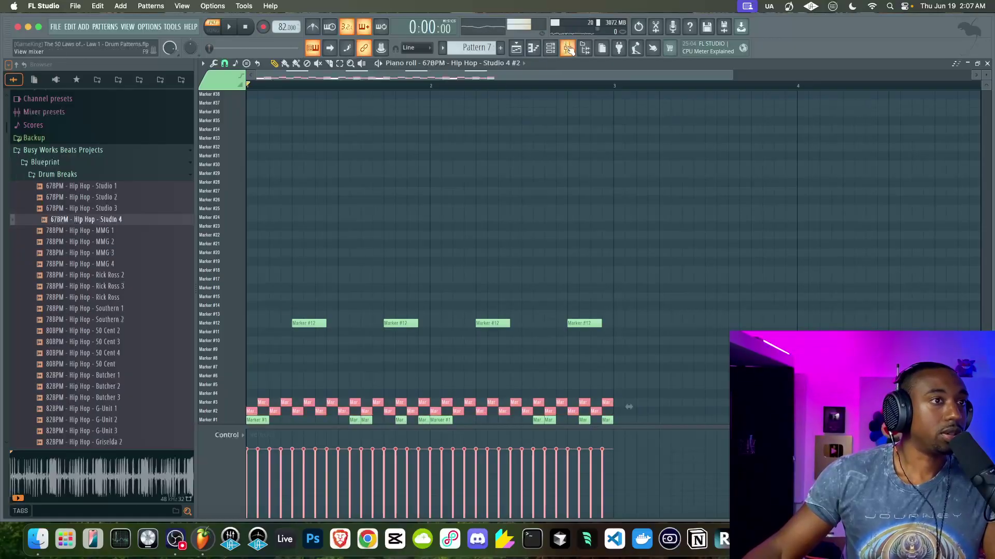
left_click(550, 48)
left_click(337, 137)
left_click(312, 160)
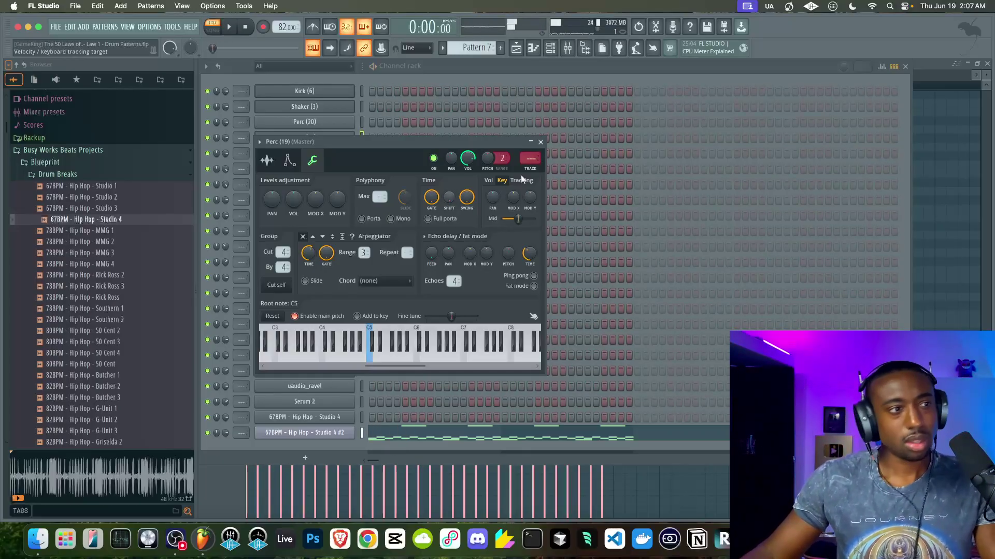
left_click(540, 142)
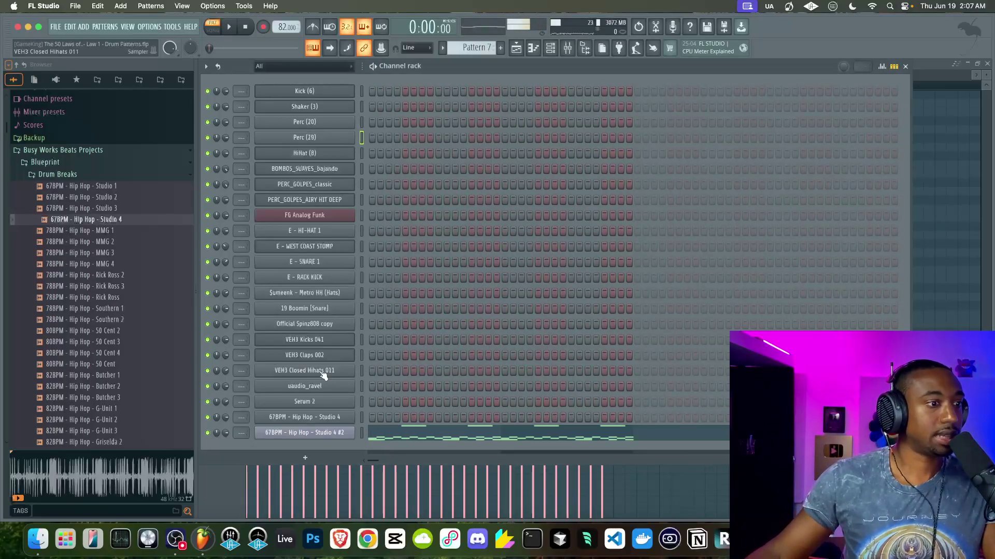
left_click(315, 433)
left_click(568, 88)
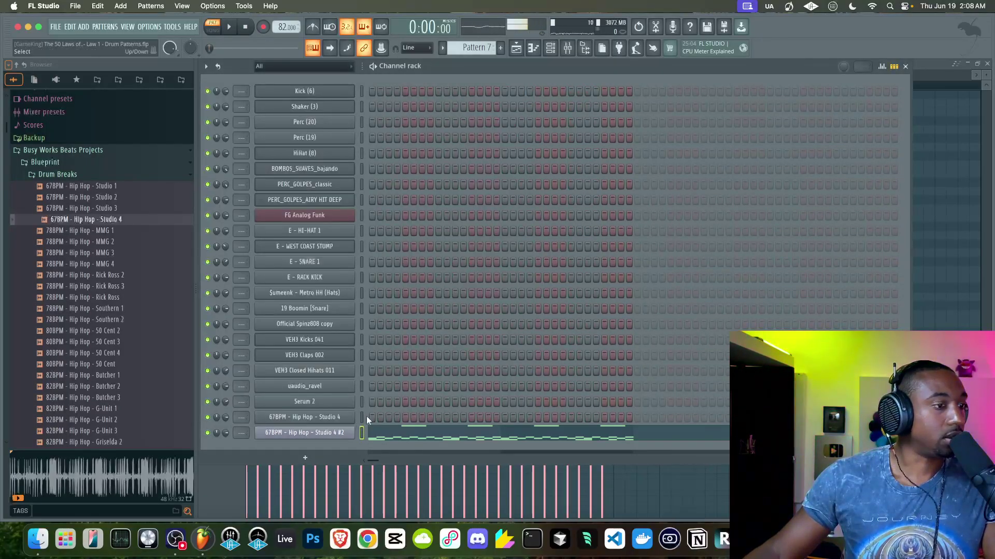
Step: Shift the Marker #2 and Marker #3 notes about 2 ticks later, preview the groove, and trim the overhang past bar 2
left_click(387, 435)
mouse_move(239, 403)
left_mouse_down("super")
mouse_move(234, 411)
mouse_move(292, 403)
left_mouse_up("super")
scroll(265, 403, "up", 5)
key("space")
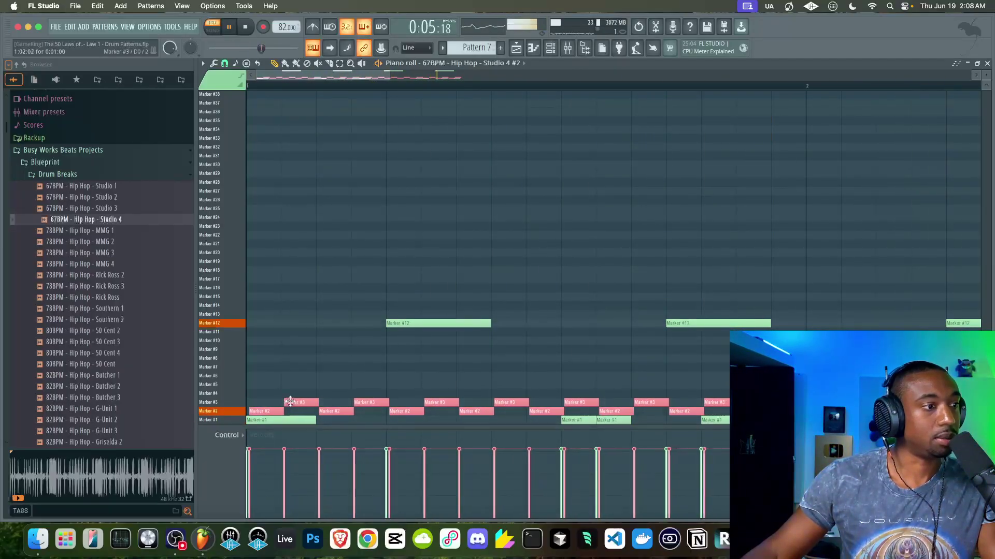
scroll(290, 402, "down", 2)
scroll(289, 402, "up", 3)
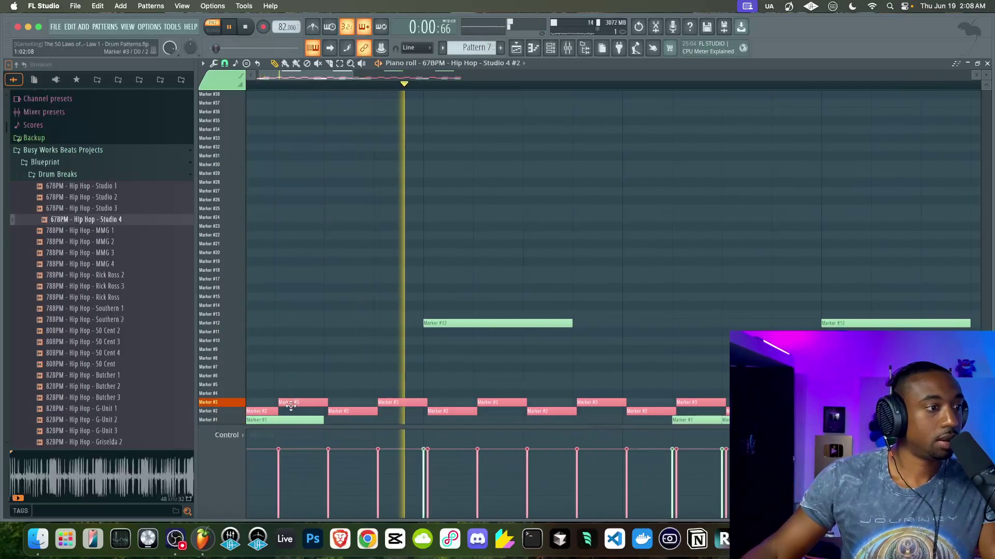
scroll(291, 389, "down", 4)
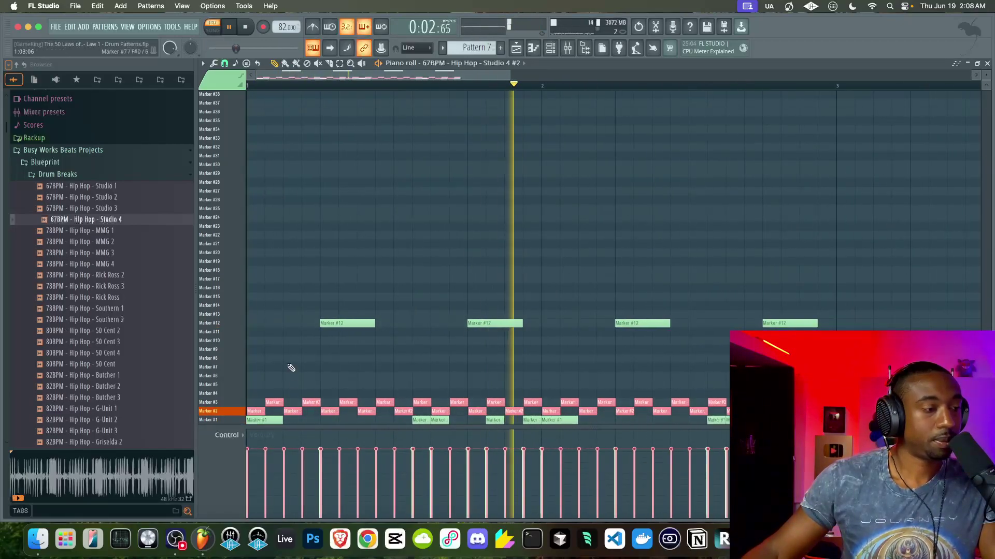
key("space")
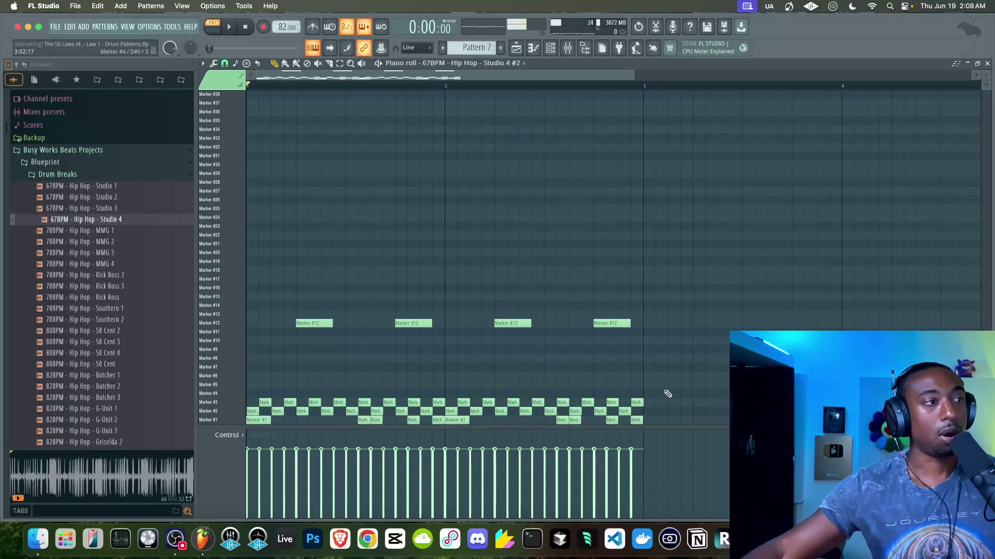
left_click_drag(638, 420, 641, 420)
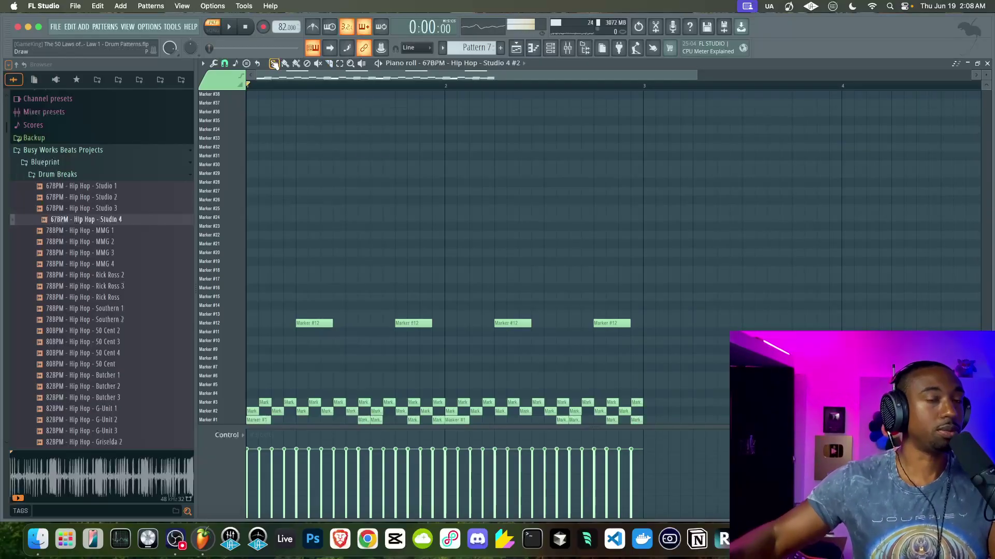
Step: Select all Marker #12 notes and nudge them slightly later while previewing the two-bar pattern
key("space")
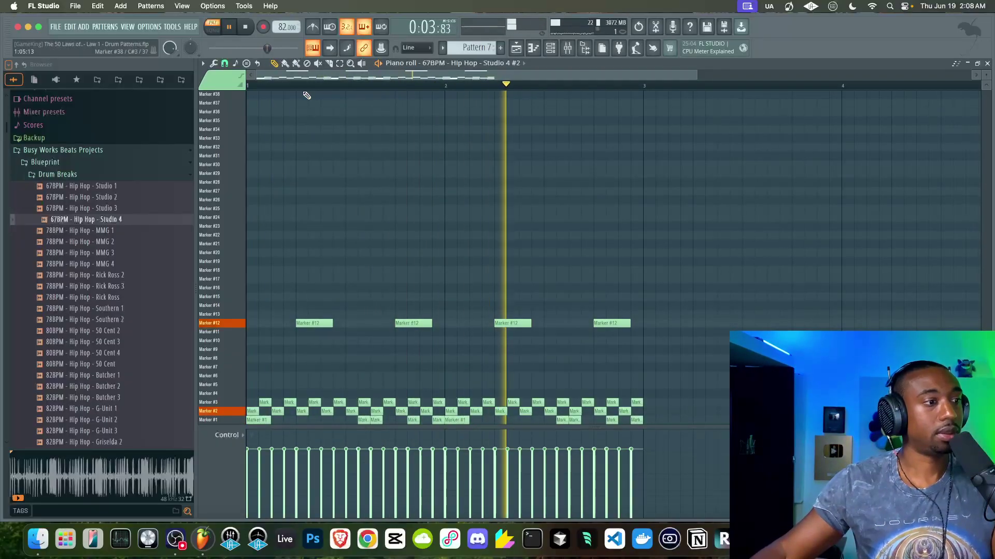
left_click_drag(631, 321, 282, 324)
scroll(282, 324, "up", 2)
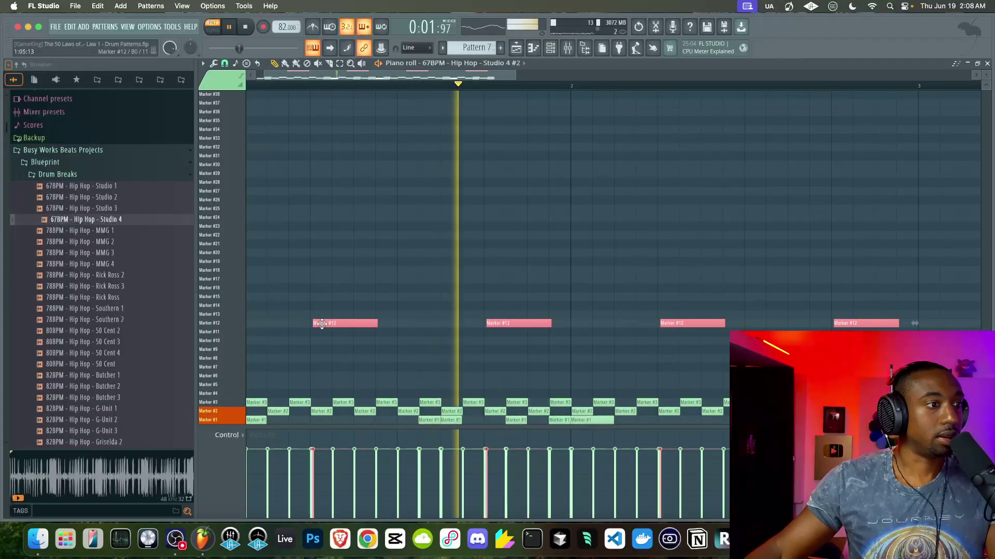
key("F6")
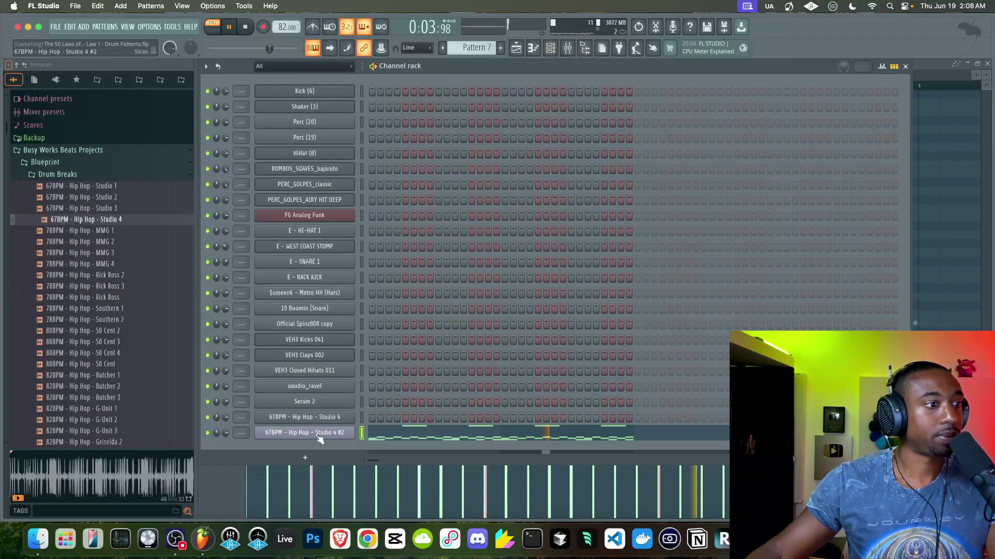
key("F6")
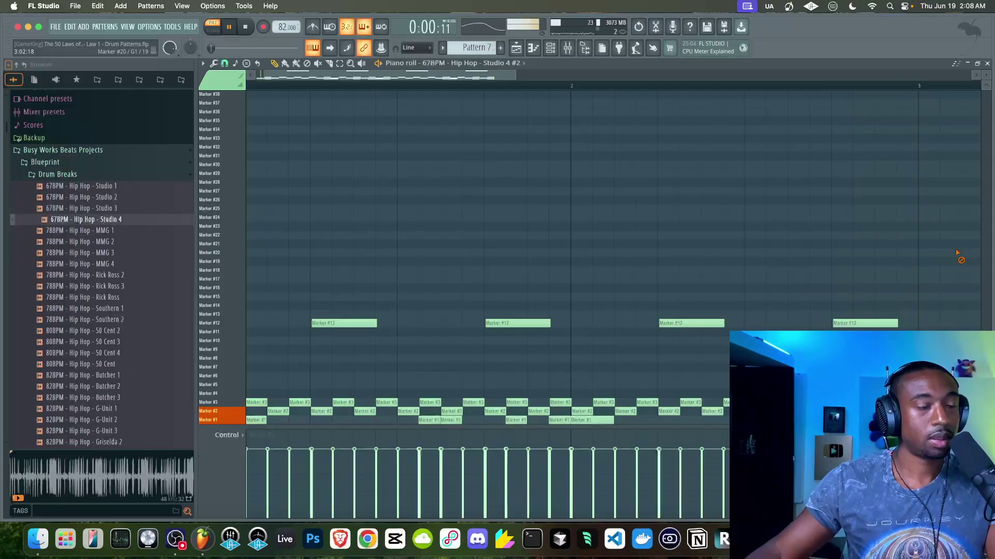
Step: Select all Marker #1 notes, shift them about 2 ticks later, and preview the groove
left_click(236, 420, "super")
scroll(262, 418, "up", 2)
key("space")
left_click_drag(254, 420, 305, 421)
scroll(305, 421, "left", 2)
scroll(305, 421, "up", 1)
scroll(303, 423, "down", 1)
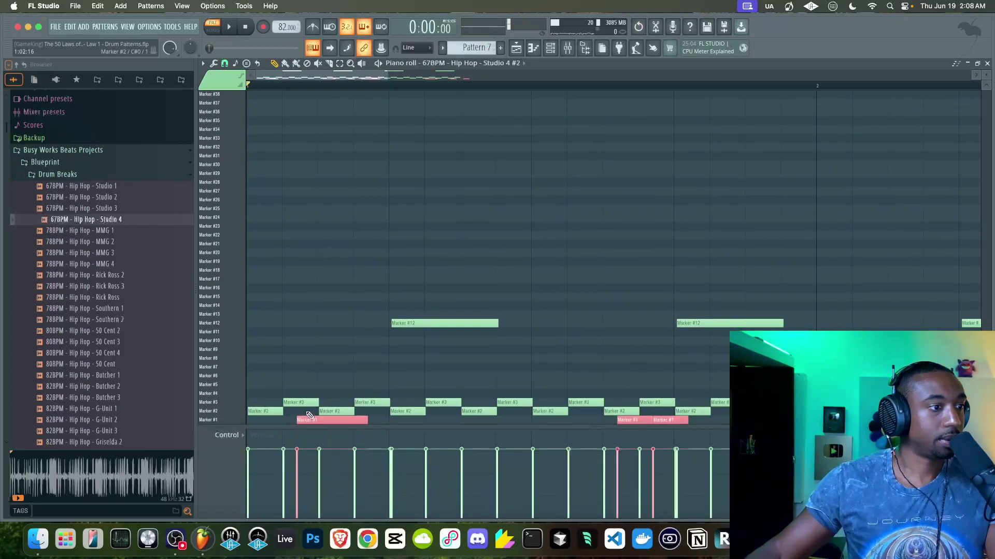
scroll(303, 430, "up", 1)
left_click_drag(303, 435, 263, 431)
key("space")
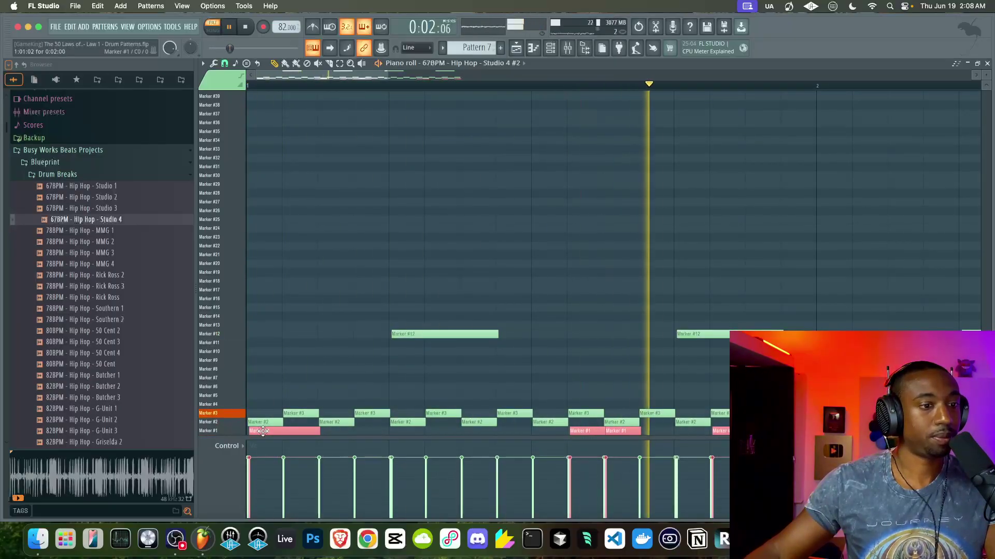
left_click(346, 394, "super")
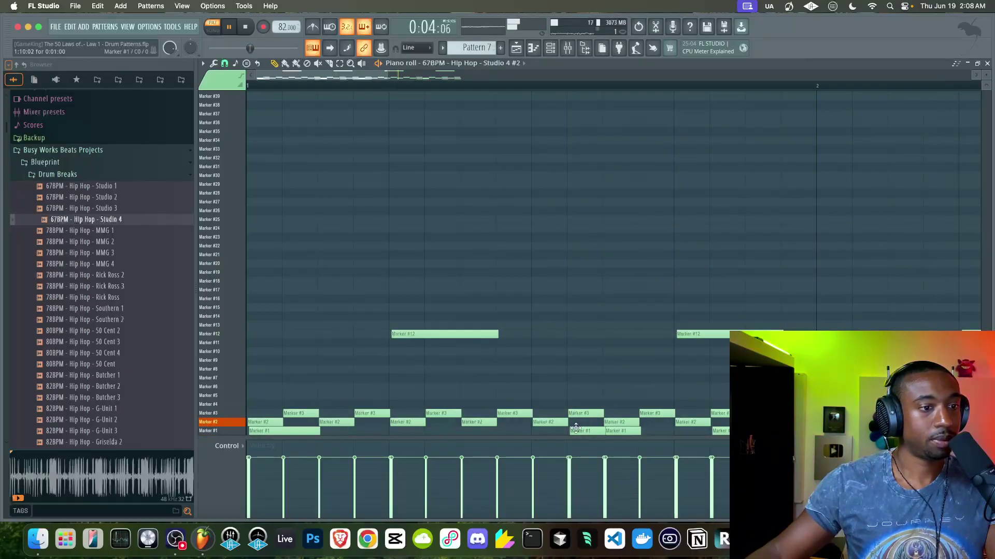
scroll(578, 430, "down", 2)
key("space")
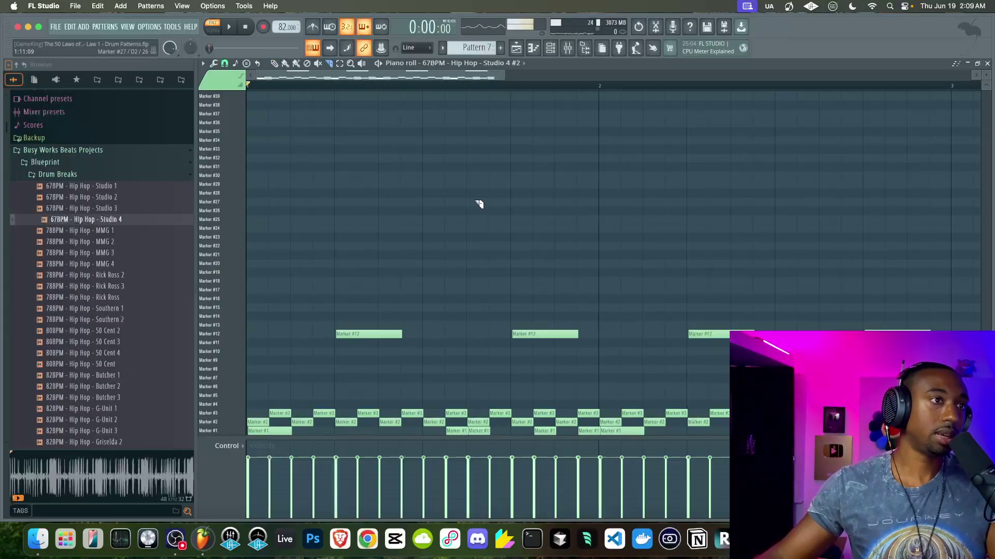
Step: Clone the 67BPM - Hip Hop - Studio 4 #2 channel in the channel rack and close the clone's Slicex window
left_click(987, 64)
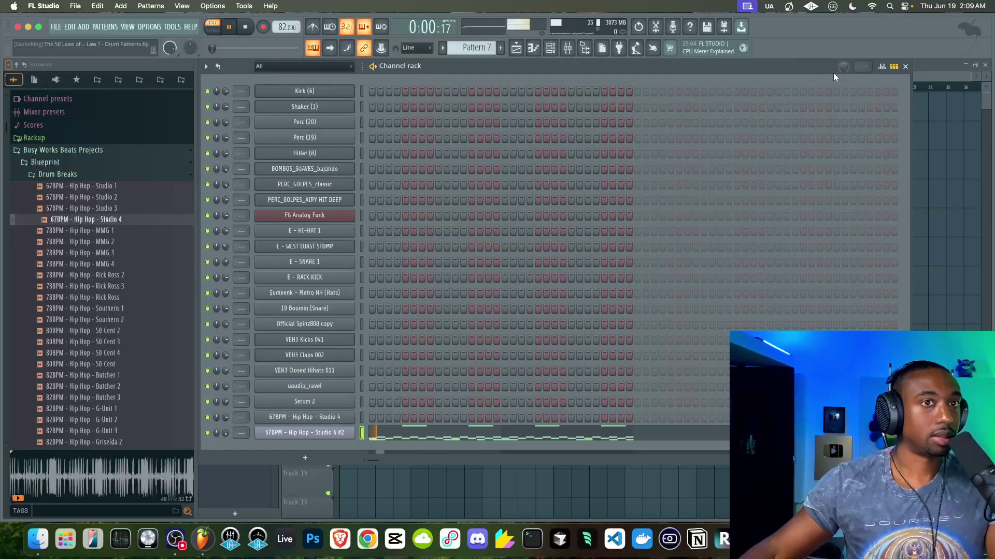
scroll(843, 67, "up", 15)
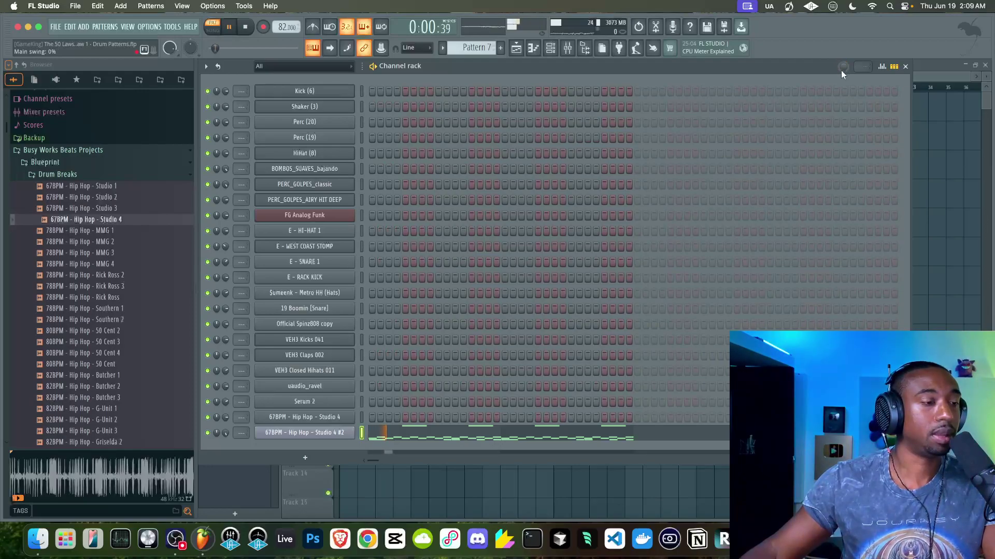
right_click(332, 432)
left_click(369, 488)
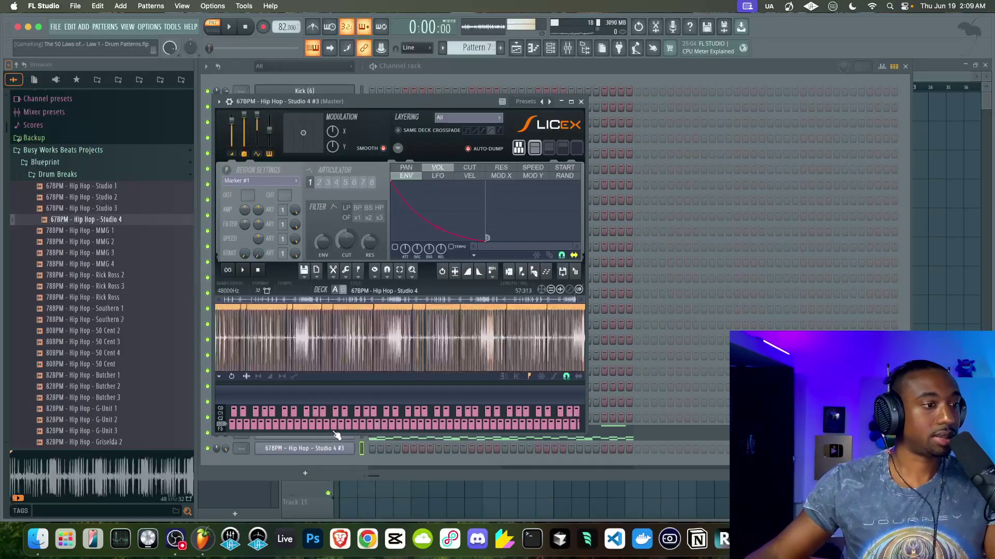
left_click(581, 102)
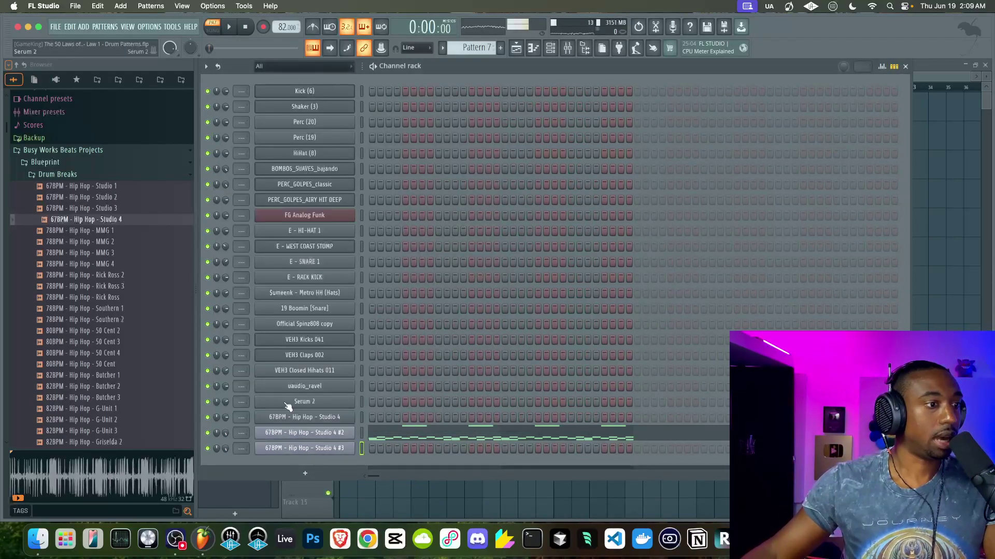
Step: Cut the pattern's notes from the Studio 4 #2 channel and paste them into both the #3 clone and #2
key("super+x")
left_click(362, 451)
key("super+v")
left_click(360, 434)
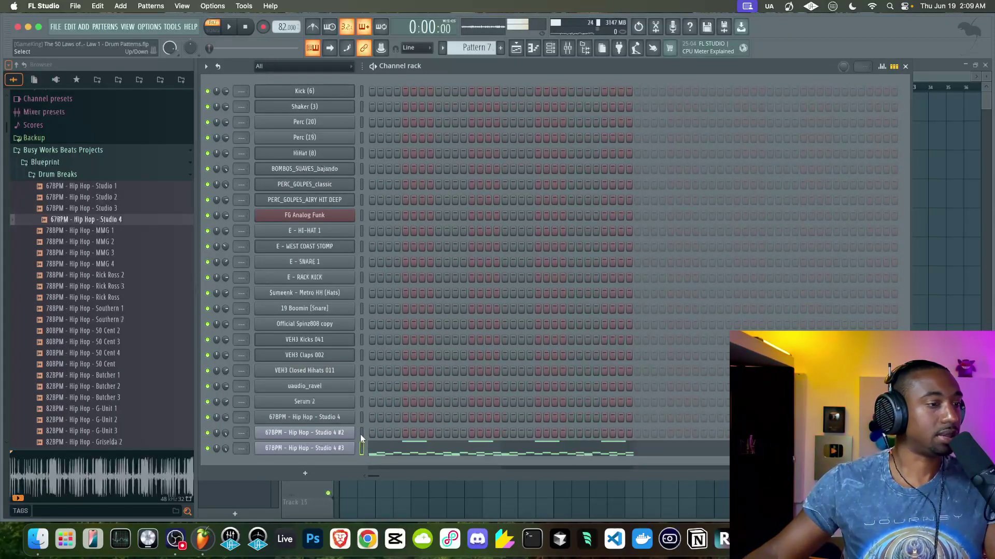
key("super+v")
Step: Delete the Marker #2, #3 and #12 notes from the Studio 4 #3 channel, keeping only its Marker #1 notes
left_click(382, 446)
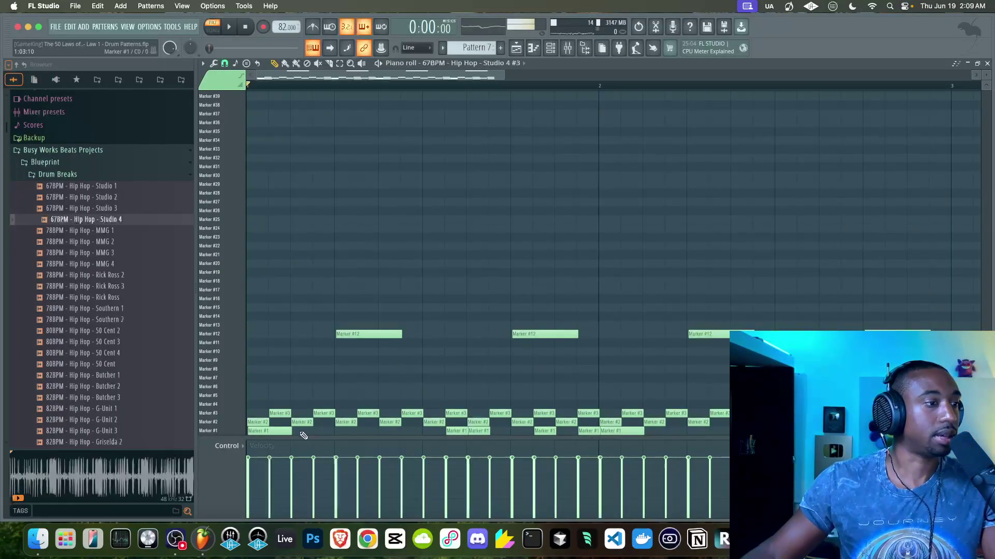
left_click_drag(236, 423, 236, 279)
key("Delete")
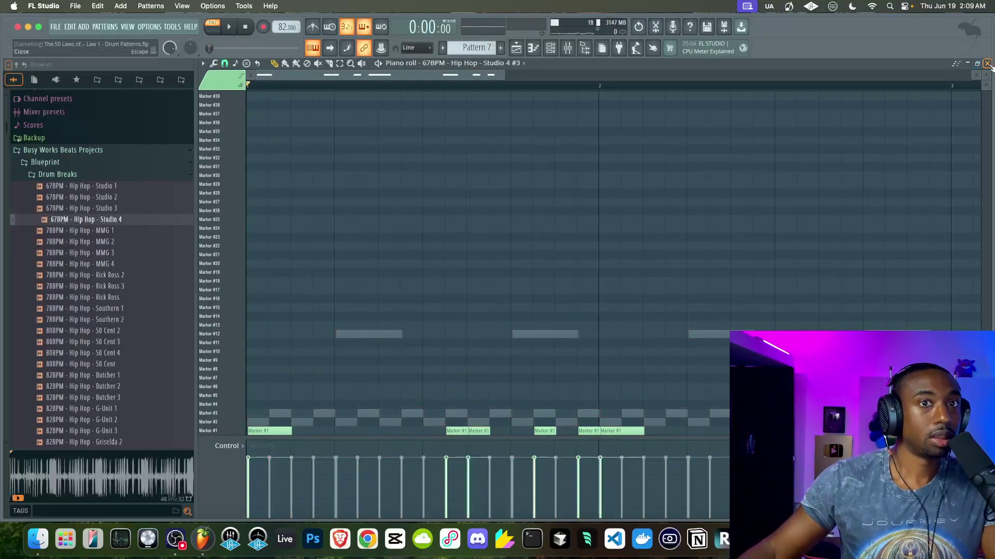
left_click(987, 63)
Step: Delete all Marker #1 notes from the Studio 4 #2 channel and return to the channel rack
left_click(434, 429)
left_click(227, 431, "super")
key("Delete")
left_click(987, 63)
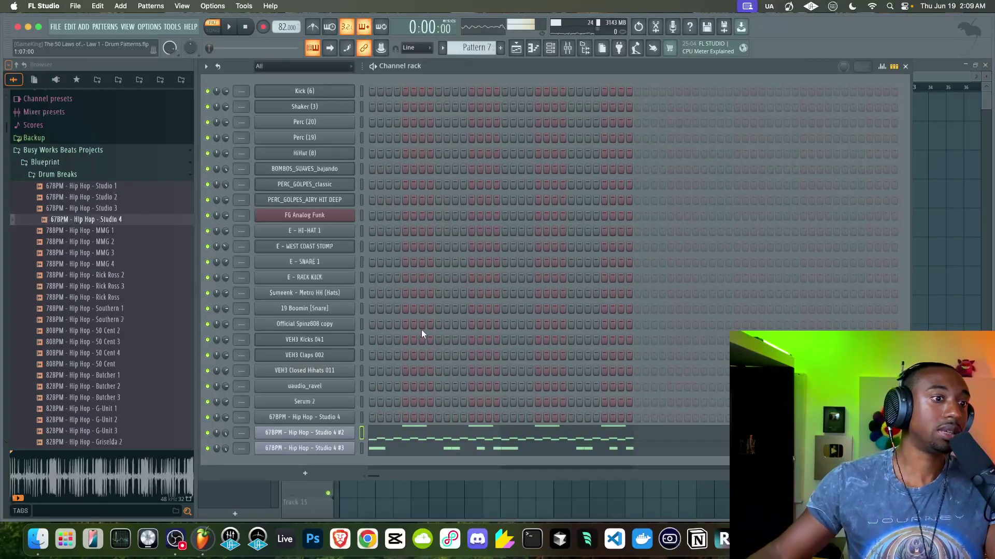
left_click(325, 434)
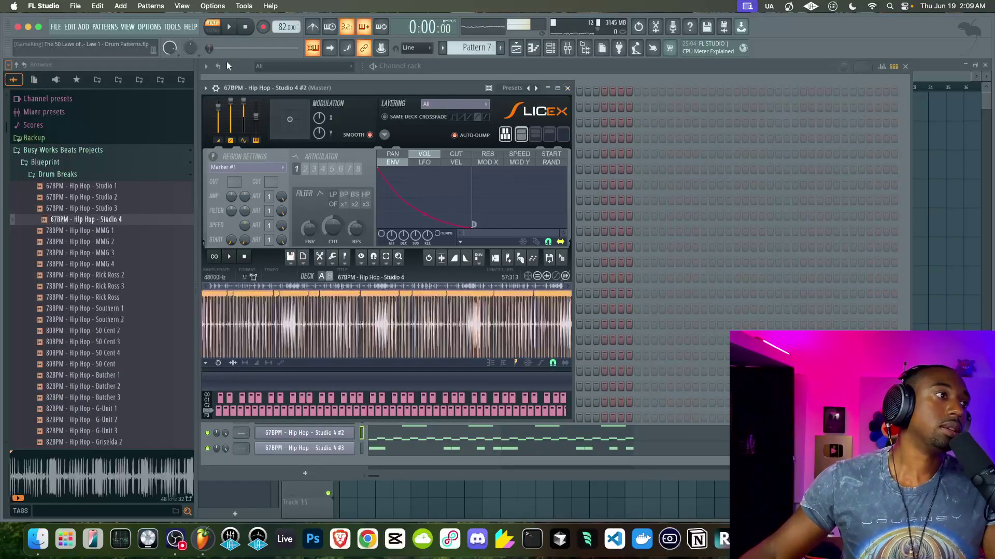
left_click(208, 77)
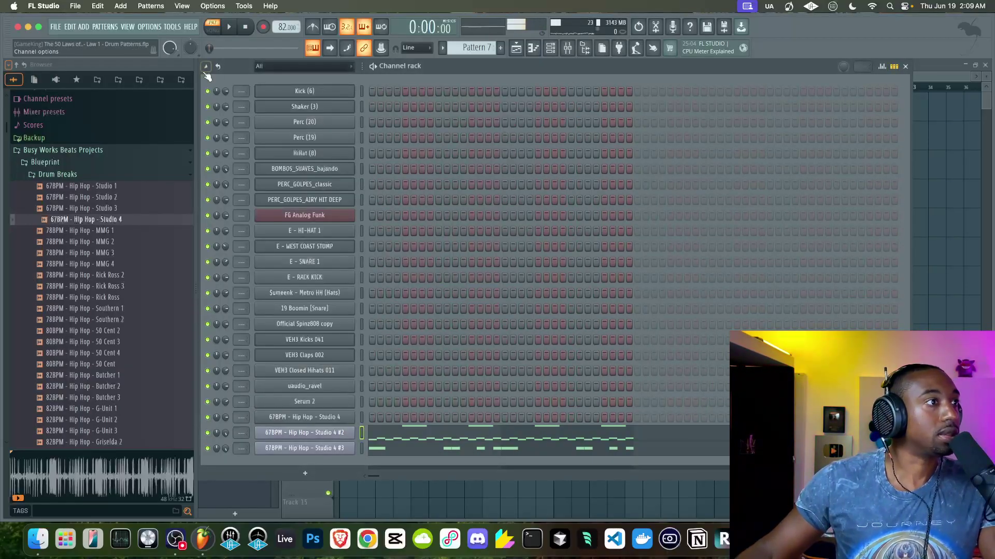
left_click(205, 67)
mouse_move(259, 78)
left_click(357, 91)
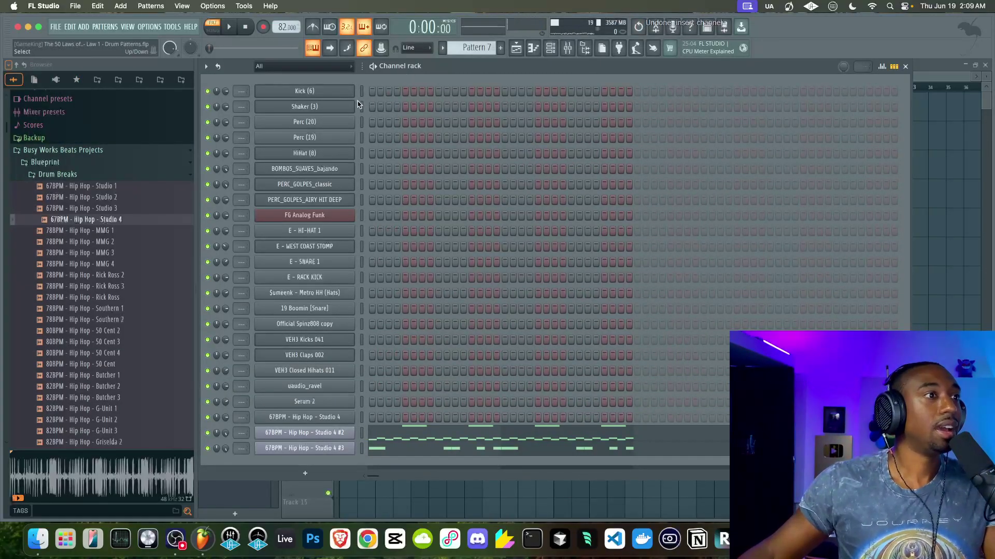
Step: Select all channels and set the swing mix for the selection
left_click(362, 95)
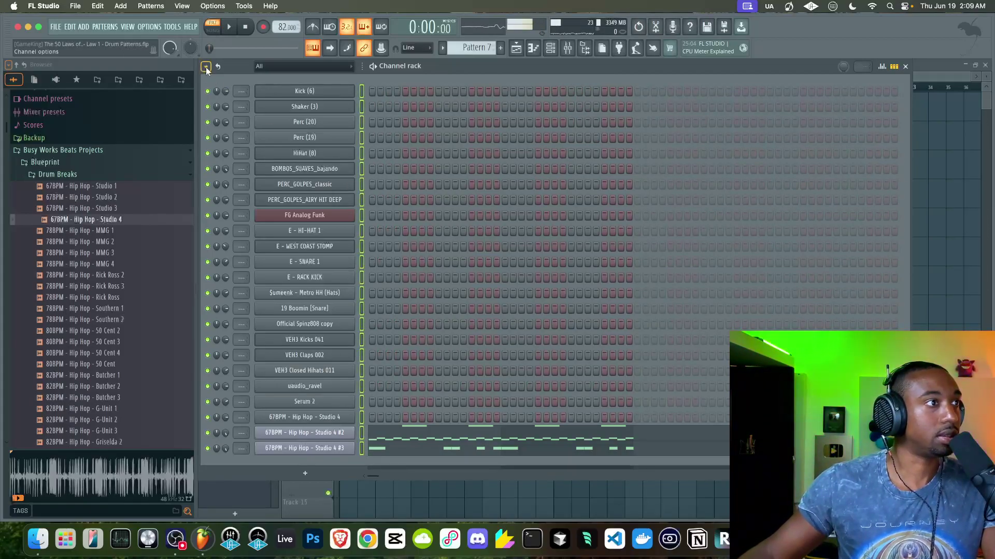
left_click(207, 67)
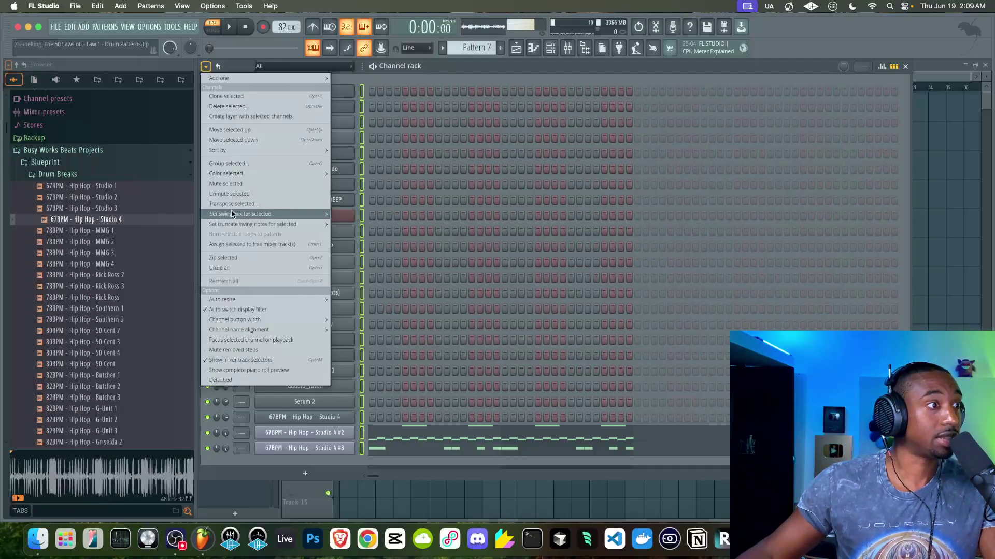
mouse_move(239, 214)
left_click(348, 216)
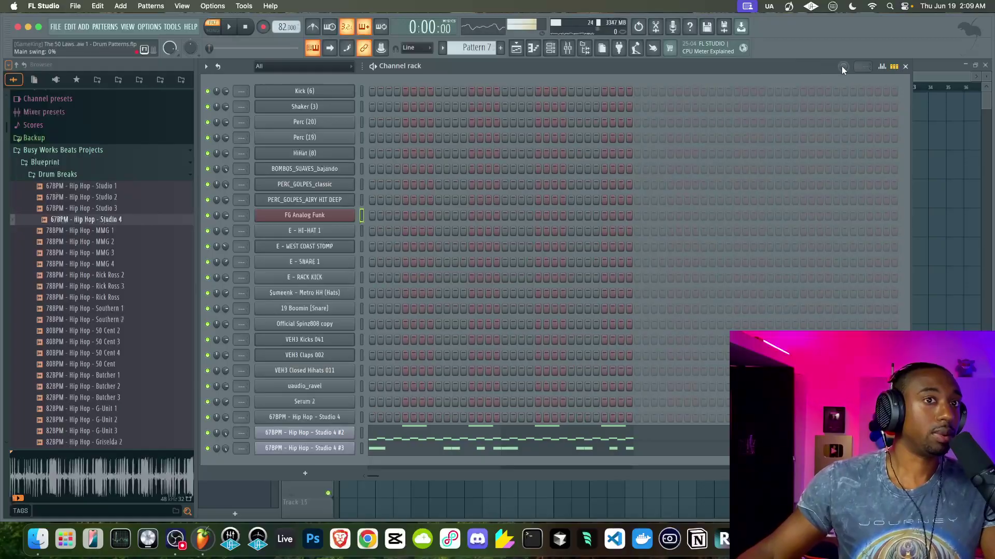
left_click(364, 386)
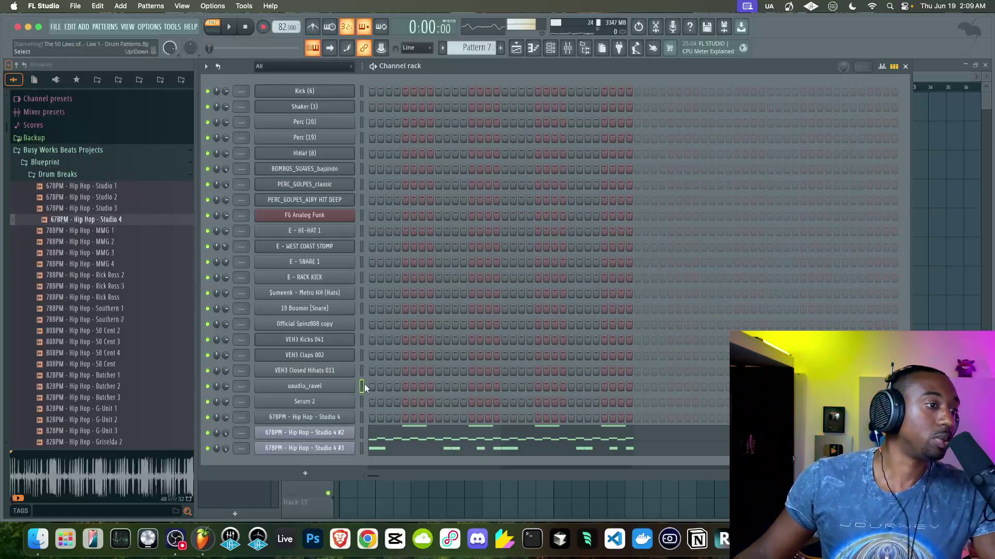
Step: Try a swing mix of about 48% on the Studio 4 #2 channel and preview the pattern with main swing at 74%
left_click(342, 430)
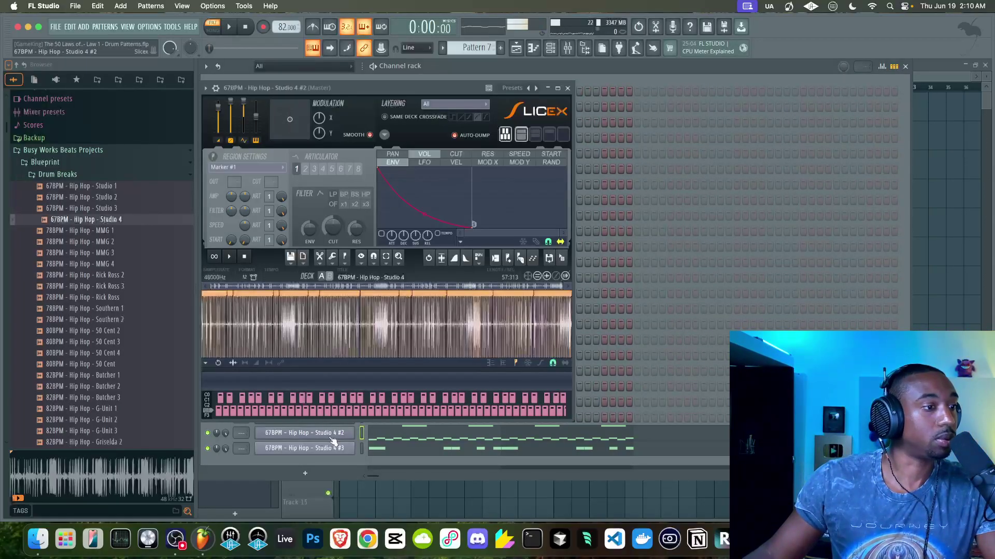
left_click(215, 87)
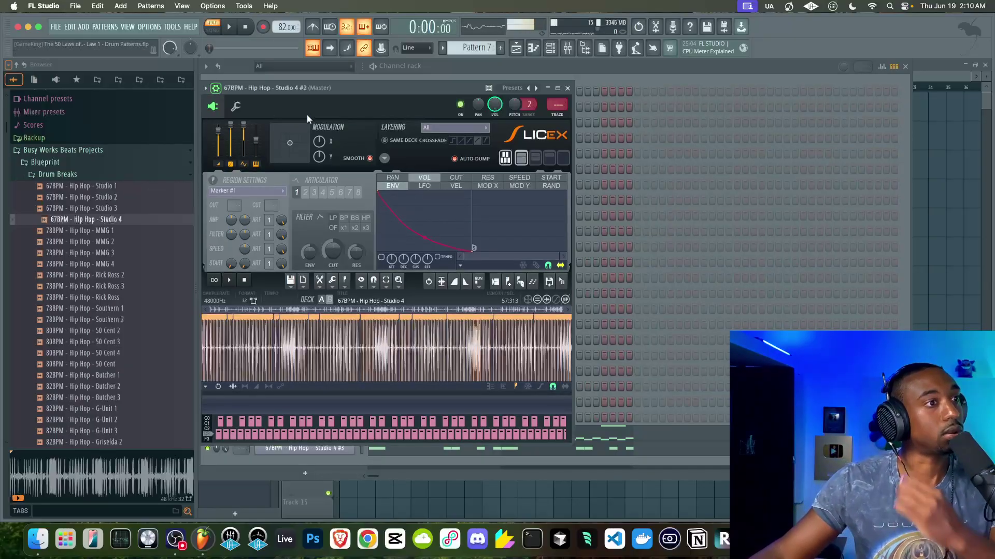
left_click(235, 106)
left_click_drag(413, 144, 413, 134)
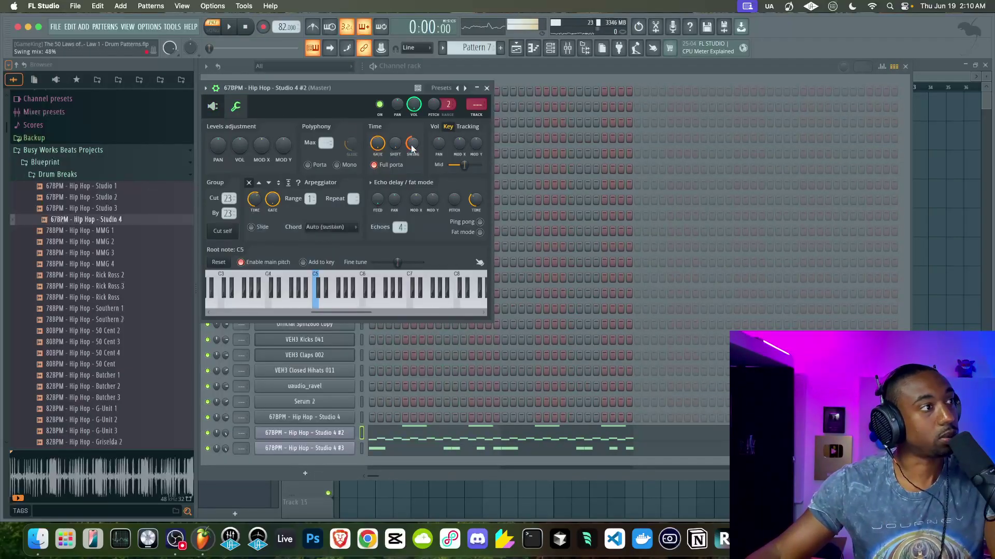
left_click_drag(843, 67, 844, 10)
key("space")
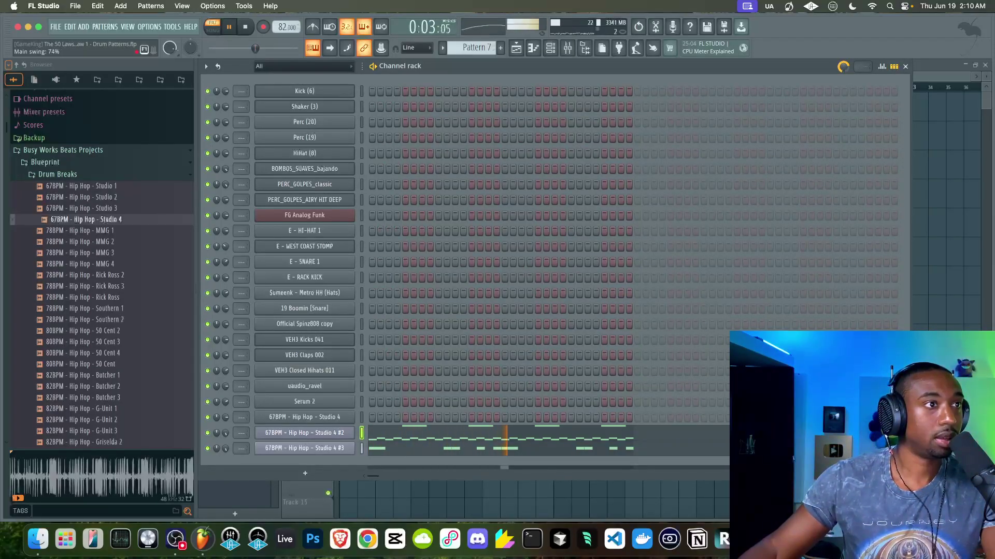
key("space")
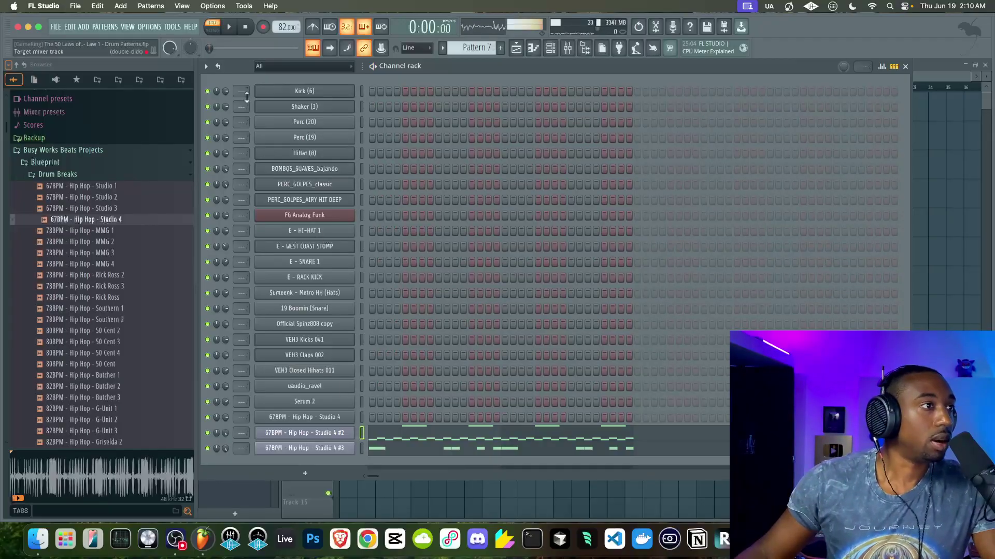
Step: Set the Studio 4 #2 channel's swing mix to 0% and open the miscellaneous settings of the #3 channel
left_click(277, 436)
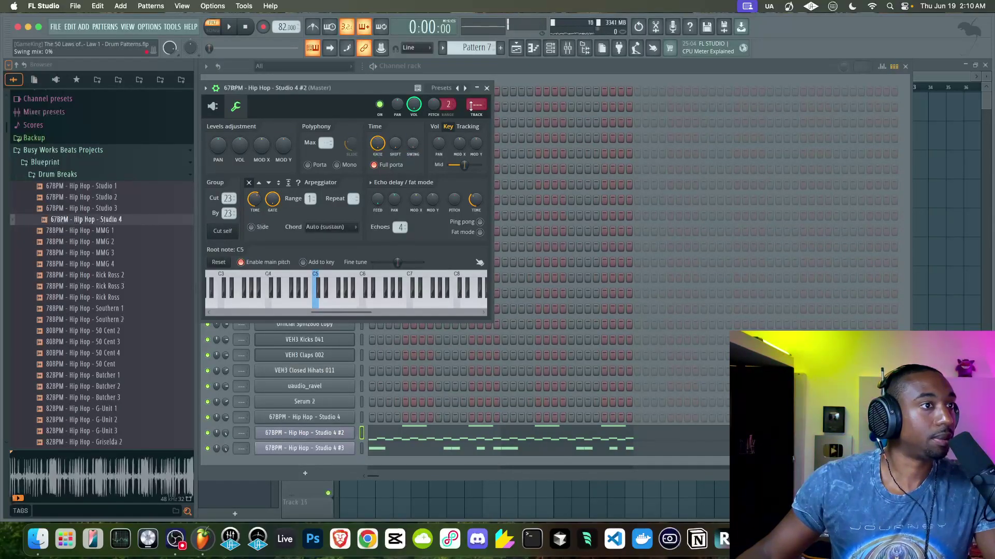
left_click(487, 89)
left_click(309, 450)
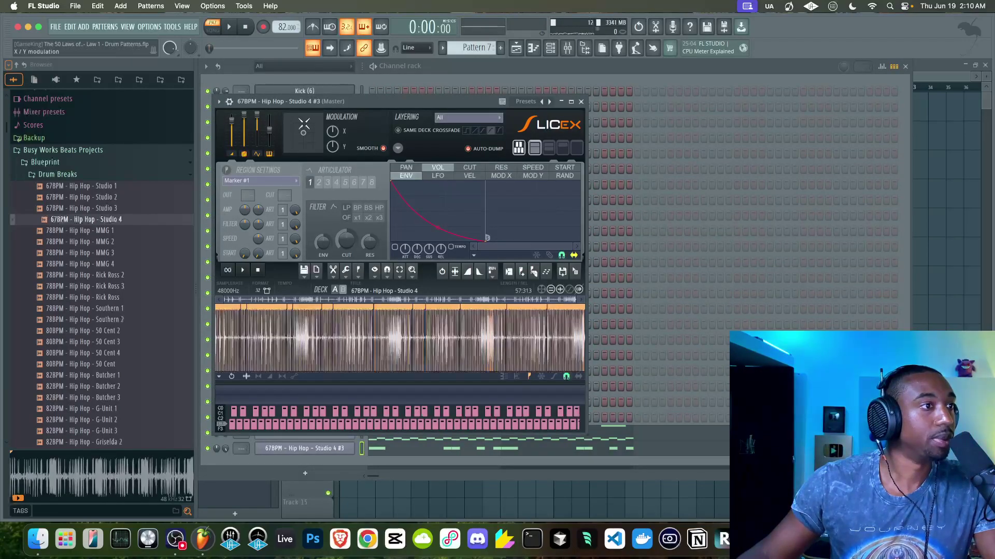
left_click(229, 102)
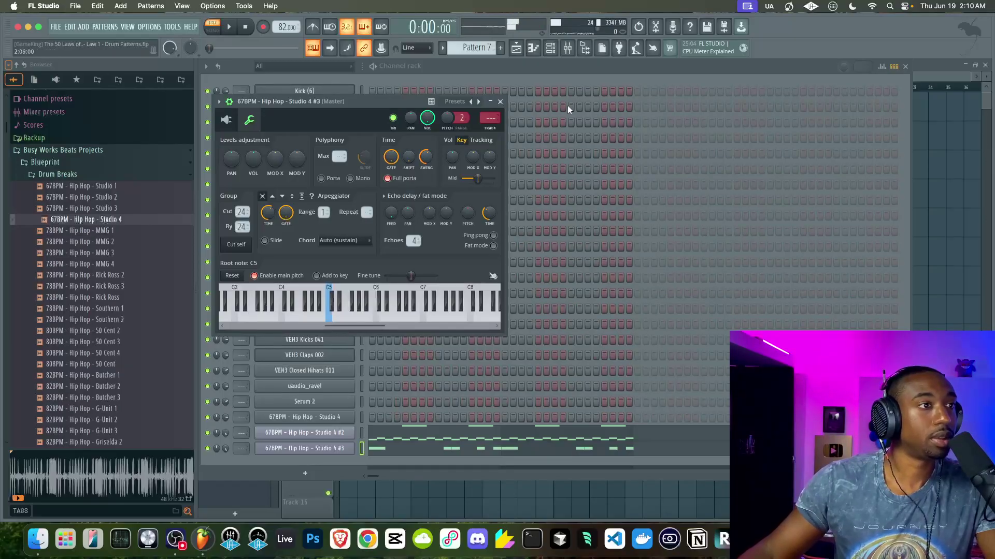
Step: Play the pattern and turn the main swing up to 29% and beyond
left_click(228, 26)
left_click(844, 69)
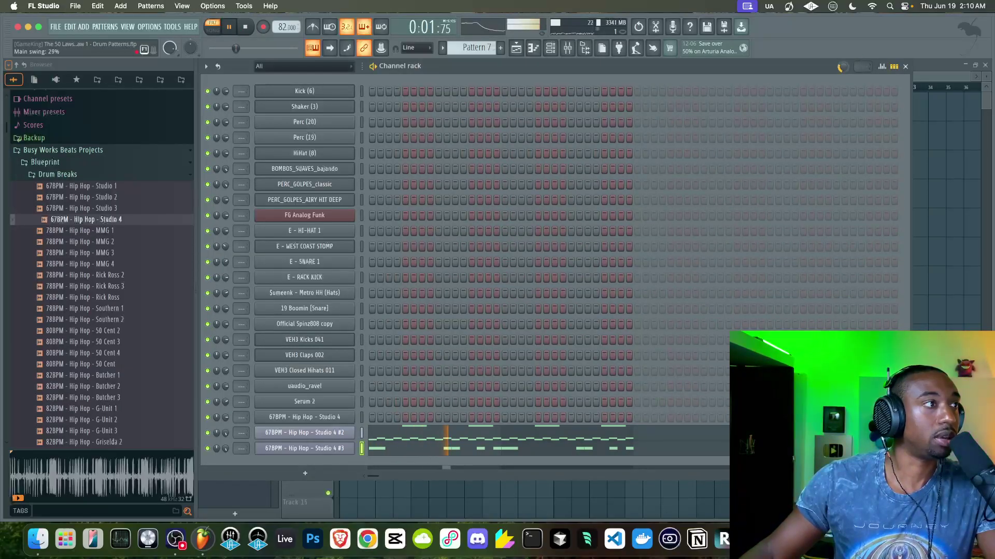
left_click_drag(841, 70, 840, 71)
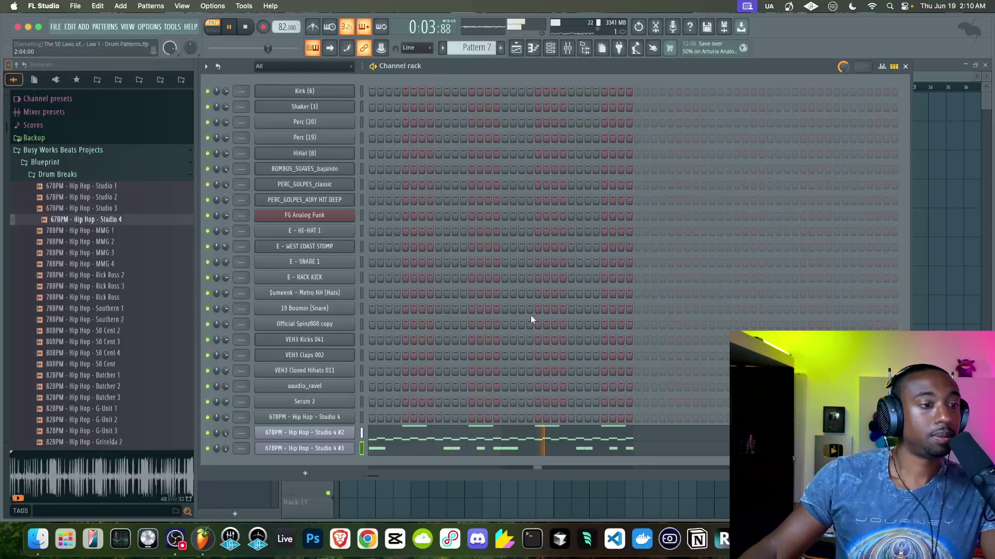
Step: Remove the Marker #1 notes on steps 11 and 14 of bar 1 in the Studio 4 #3 channel while previewing
left_click(389, 449)
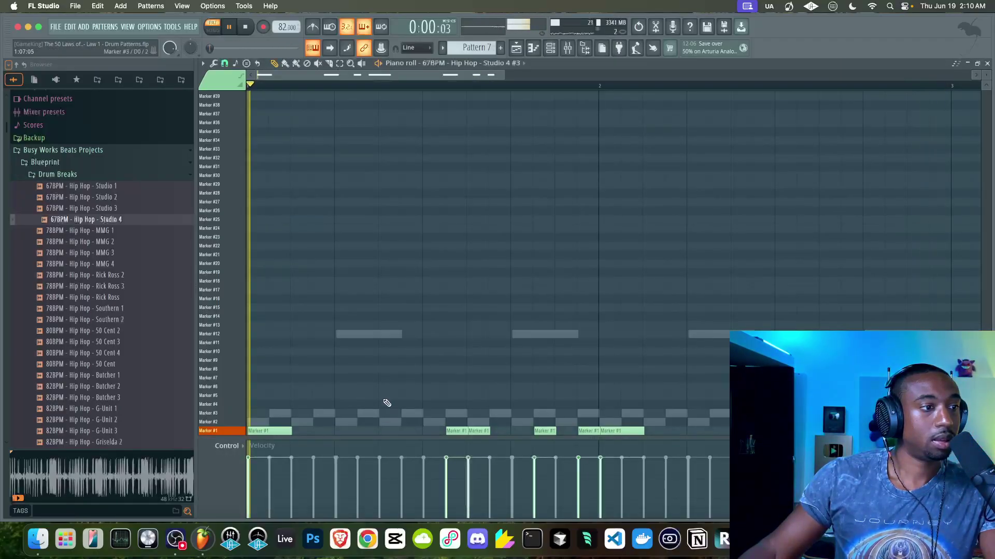
left_click_drag(465, 439, 496, 440)
key("space")
key("space")
right_click(544, 431)
right_click(478, 431)
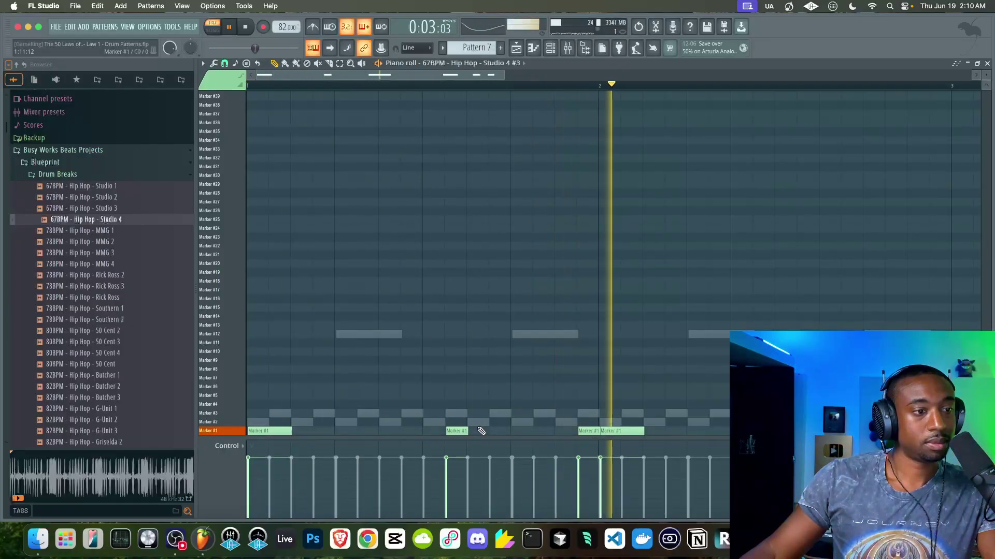
Step: Remove the Marker #1 notes on step 10 of bar 1 and steps 10 and 11 of bar 2 in the Studio 4 #3 channel, and stop playback
right_click(463, 431)
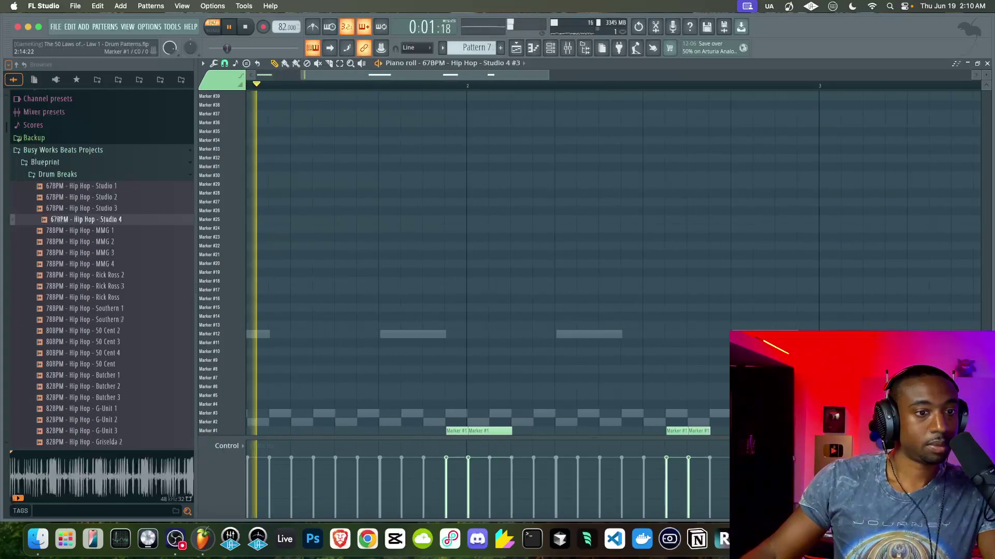
right_click(698, 431)
right_click(680, 432)
left_click(987, 63)
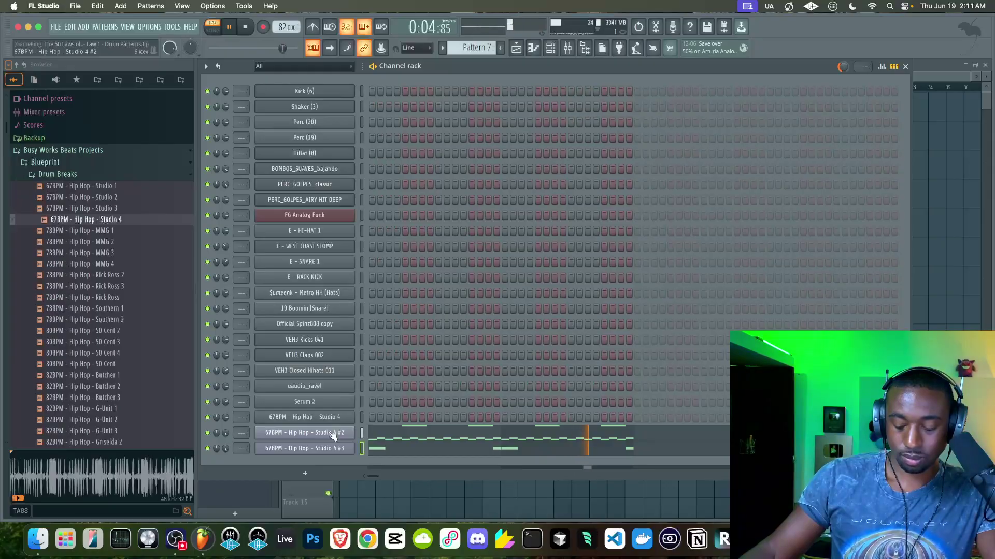
key("space")
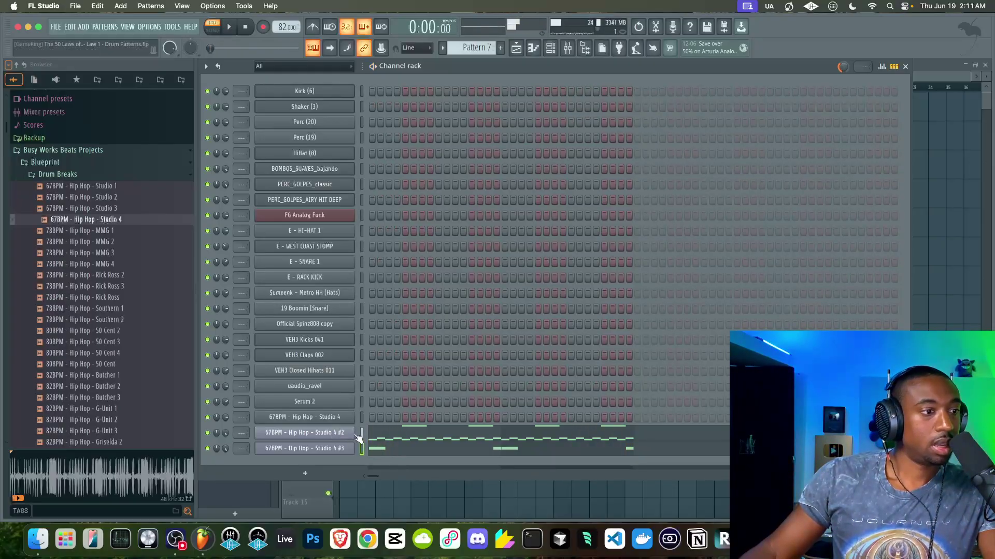
Step: Try to move all notes of the Studio 4 #3 channel into the #2 channel's piano roll
left_click(381, 441)
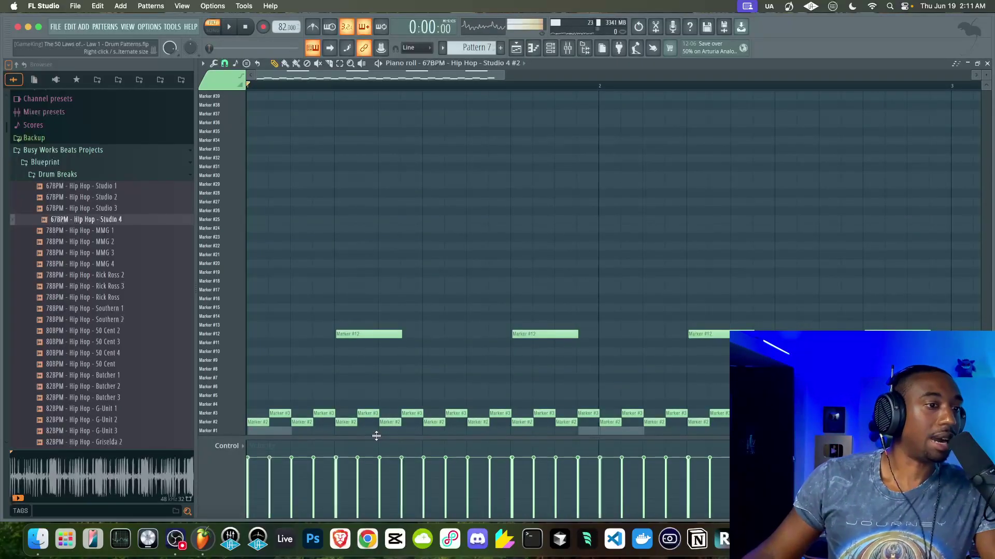
left_click(987, 64)
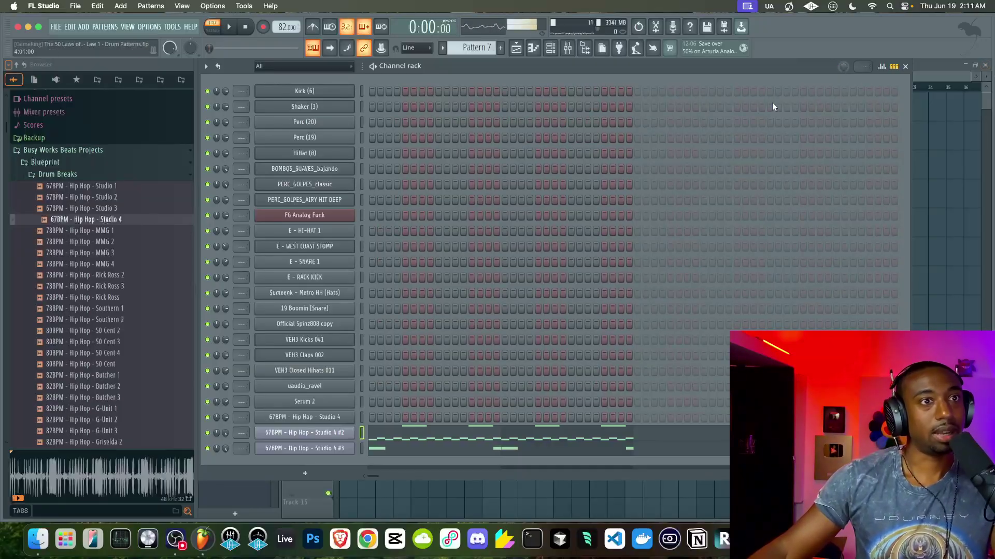
left_click(399, 450)
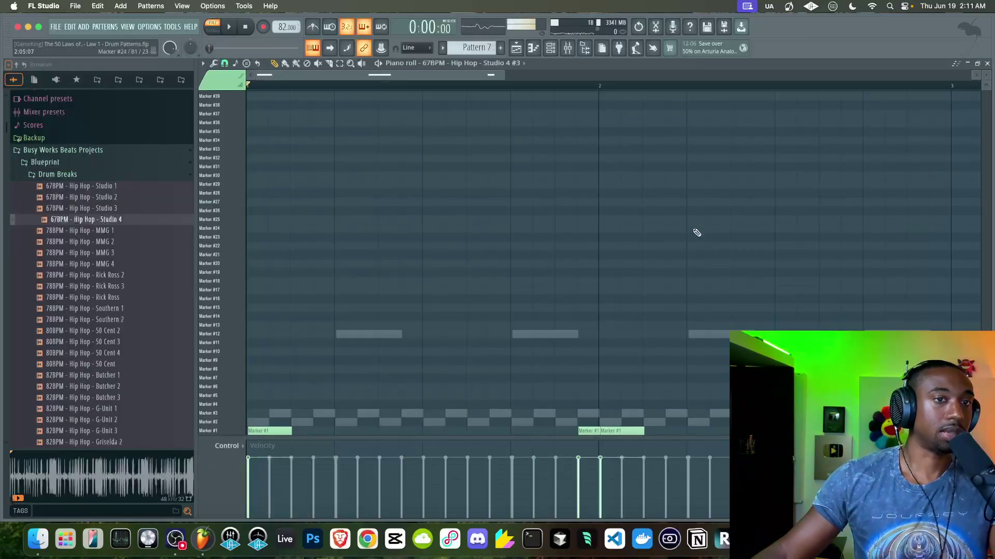
key("ctrl+a")
left_click(987, 63)
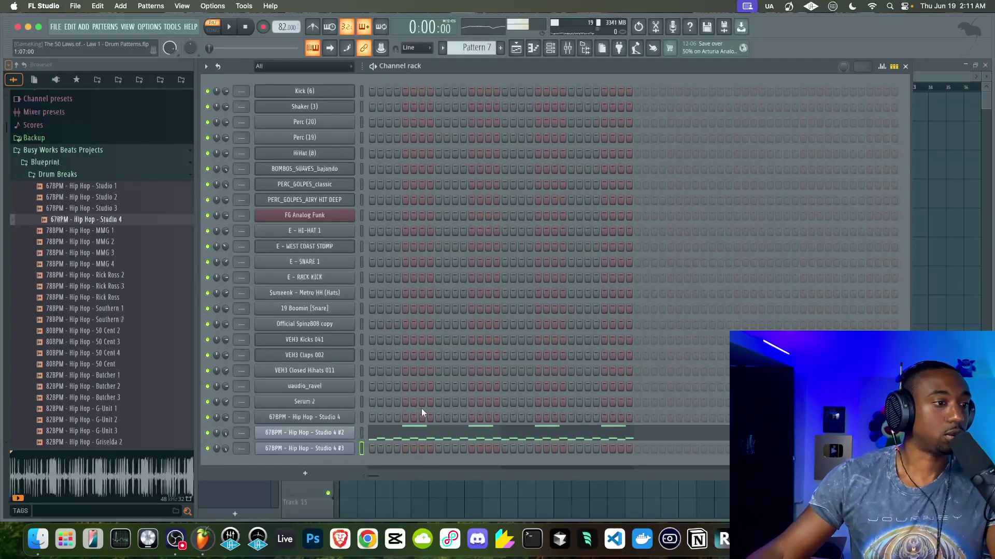
left_click(394, 436)
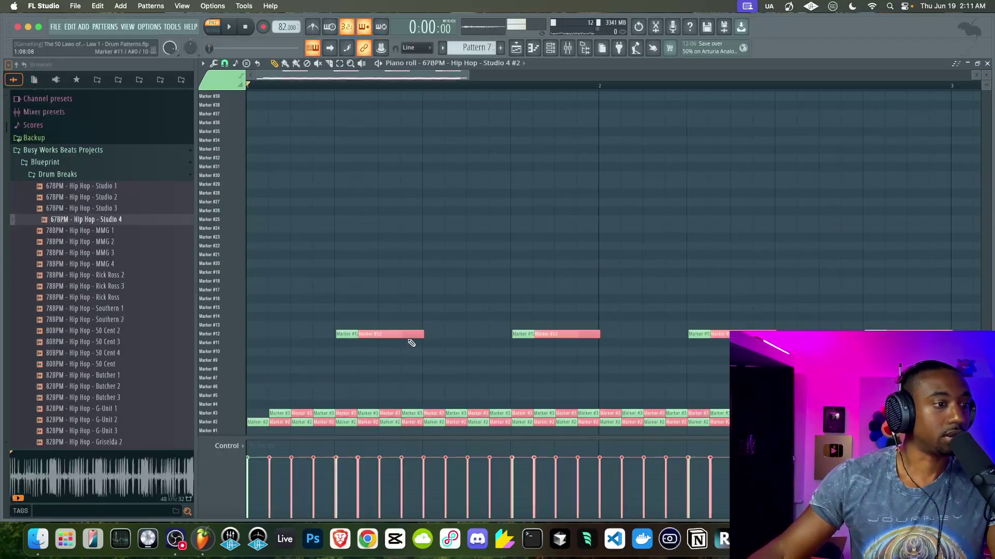
key("super+z")
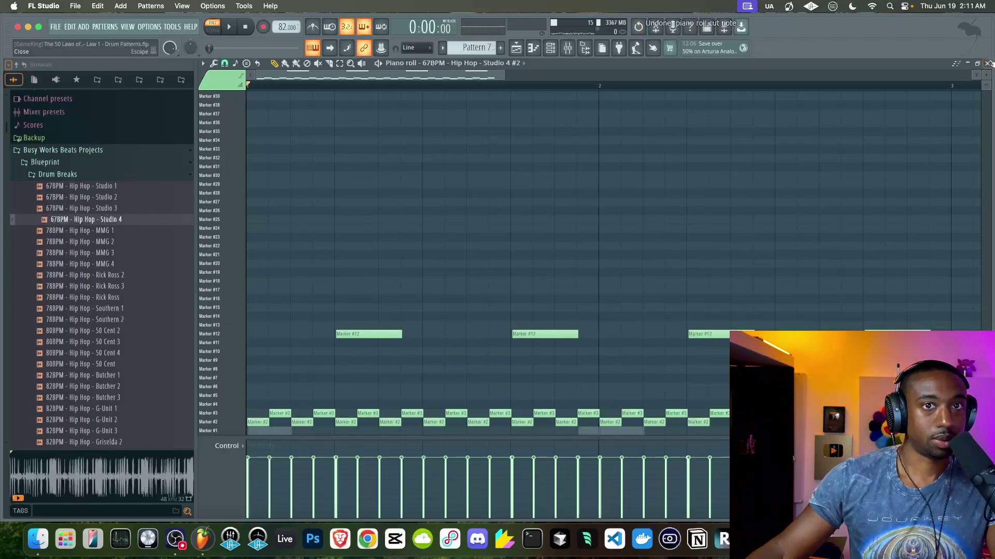
Step: Cut all Marker #1 notes from the Studio 4 #3 channel and paste them into the #2 channel's piano roll, leaving nothing selected
left_click(987, 64)
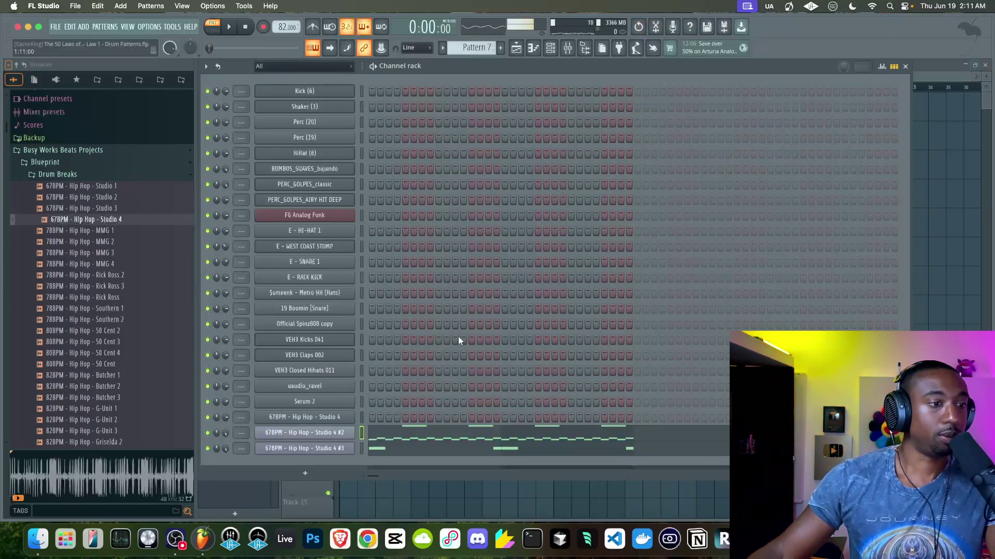
left_click(362, 438)
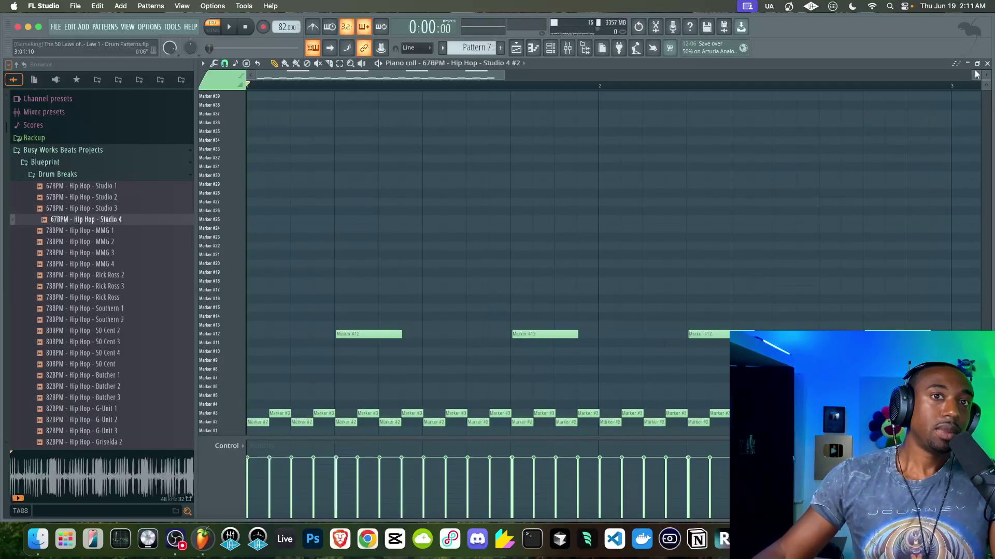
left_click(987, 63)
left_click(381, 445)
key("ctrl+a")
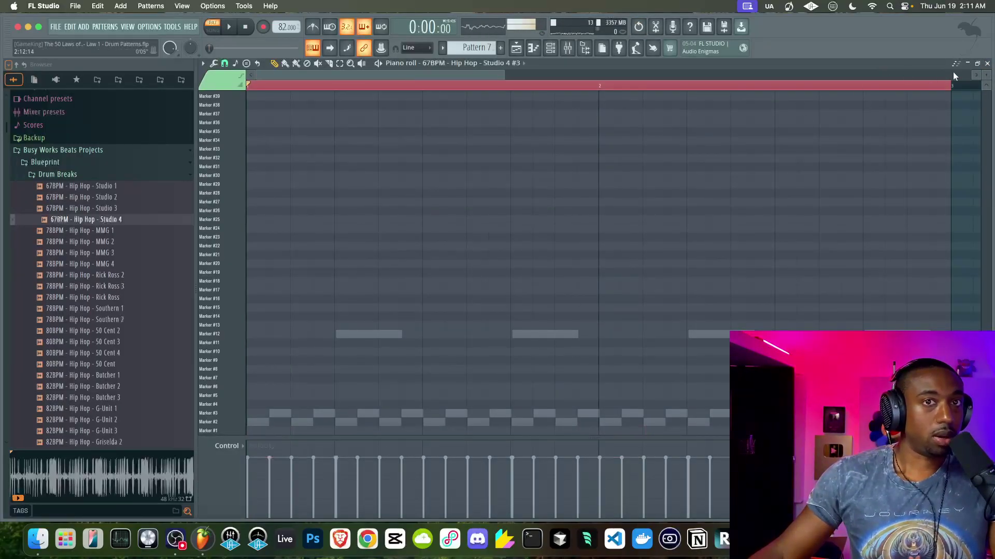
left_click(987, 63)
left_click(392, 431)
key("ctrl+v")
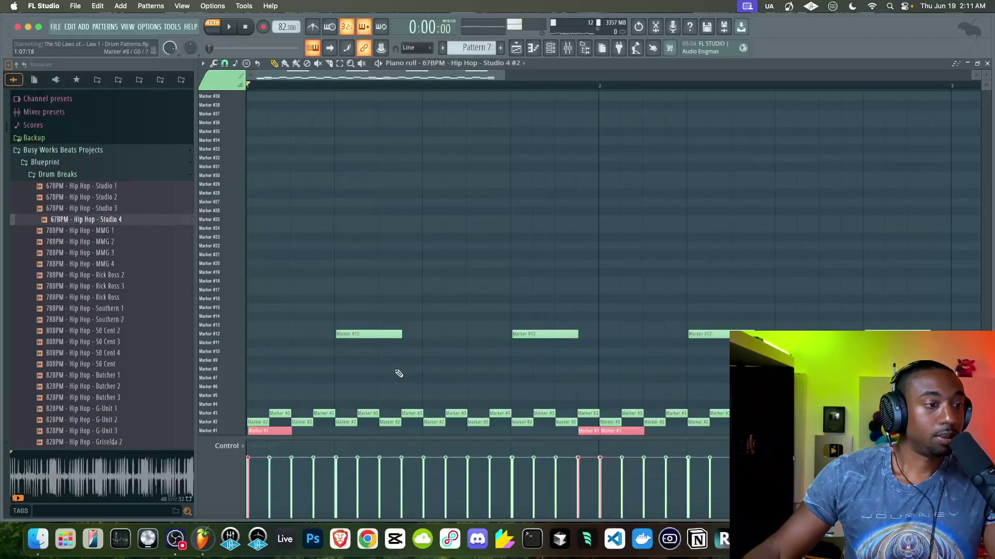
right_click(421, 314)
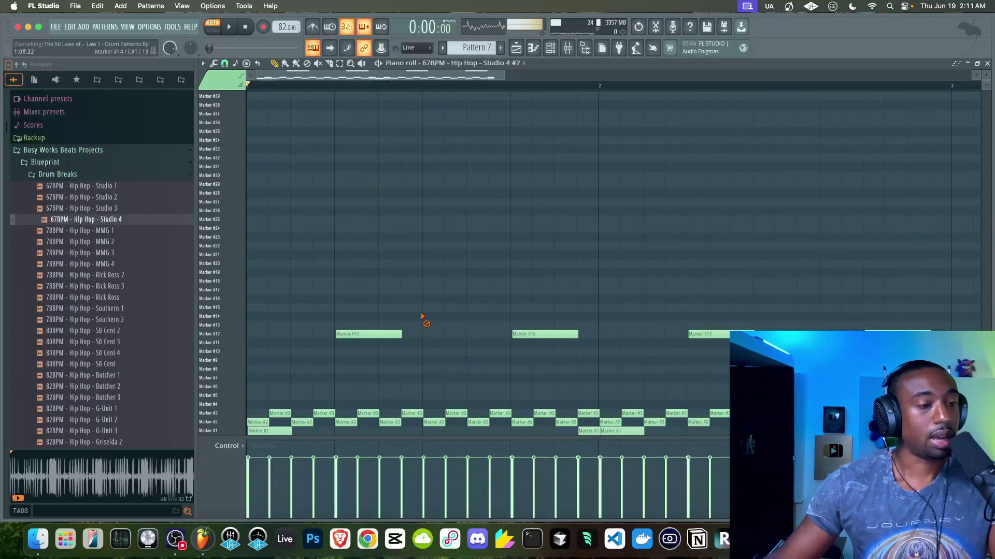
left_click(518, 255)
right_click(526, 257)
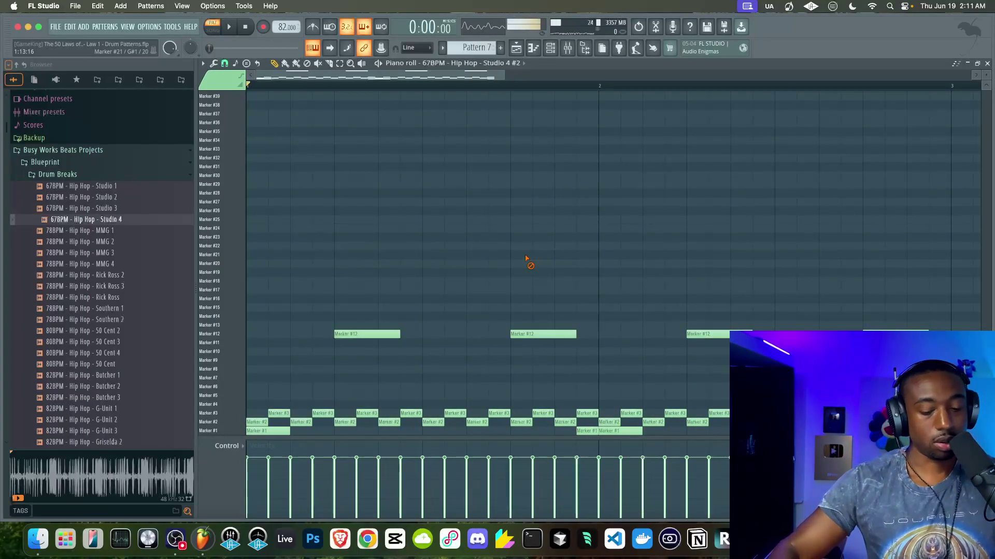
Step: Open the piano roll quantizer, browse for a groove template and examine the folder path of MPC60 Quantize
key("ctrl+q")
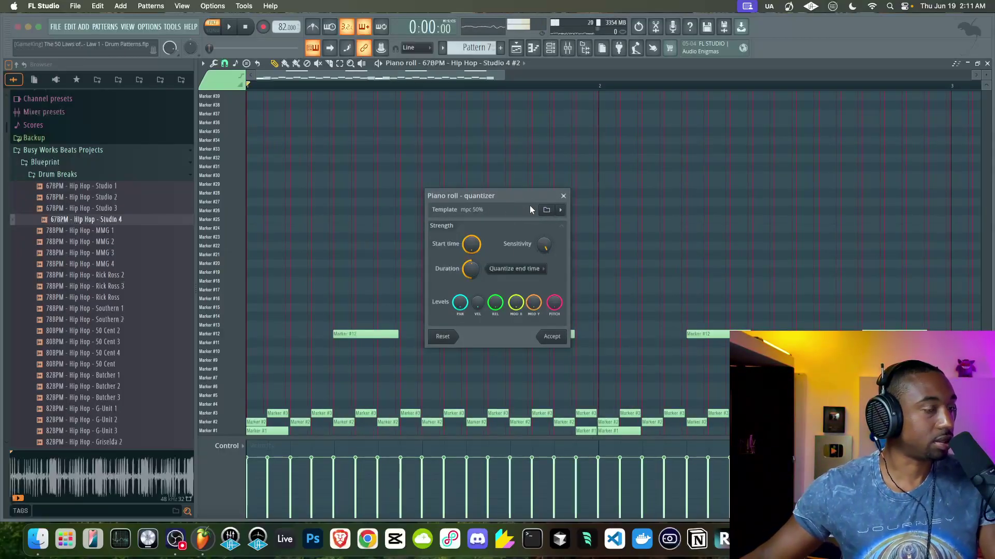
left_click(547, 210)
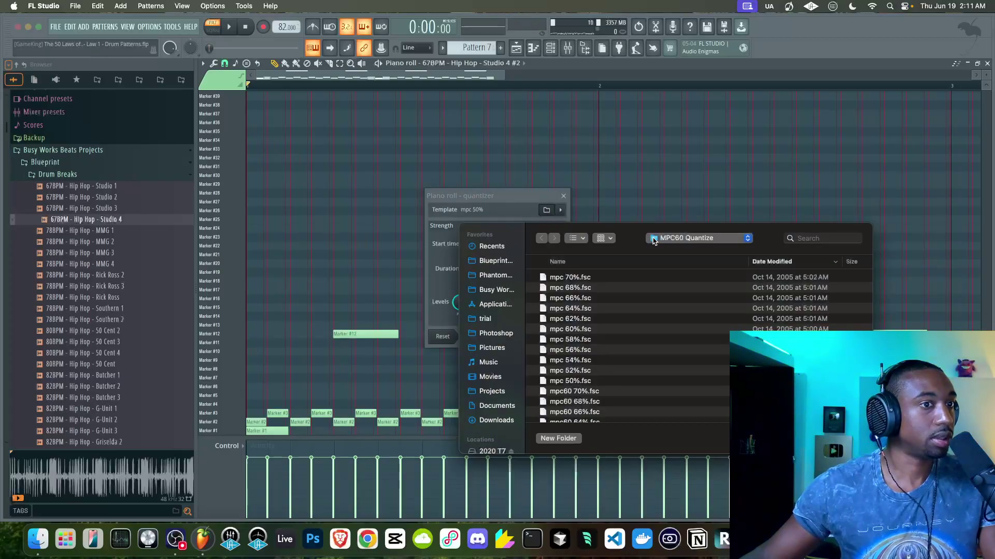
left_click(683, 238)
left_click(674, 238)
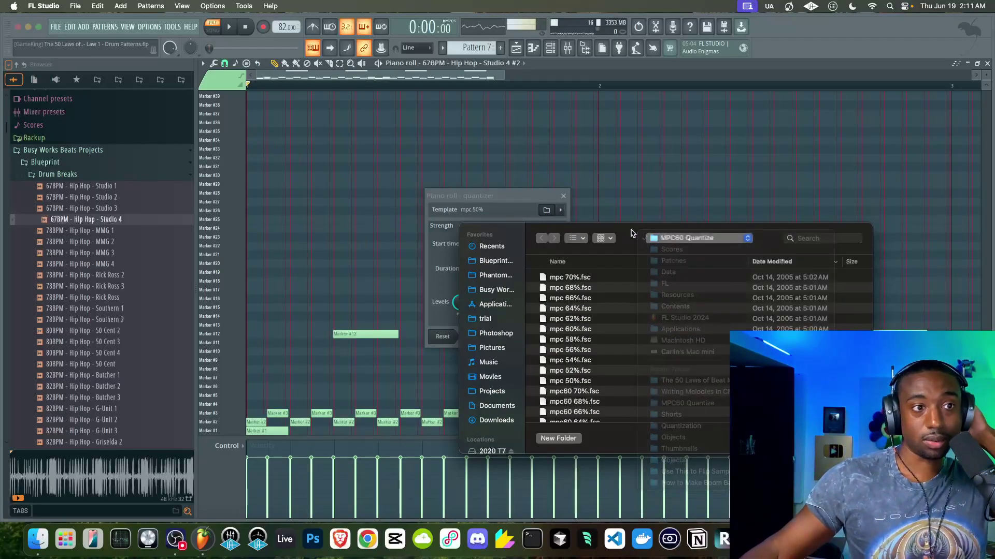
left_click(667, 240)
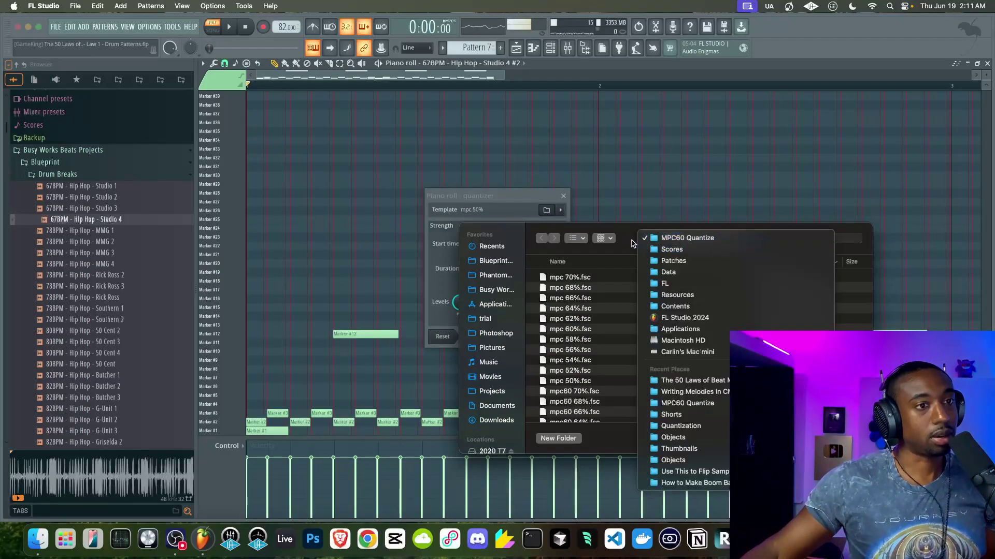
left_click(633, 243)
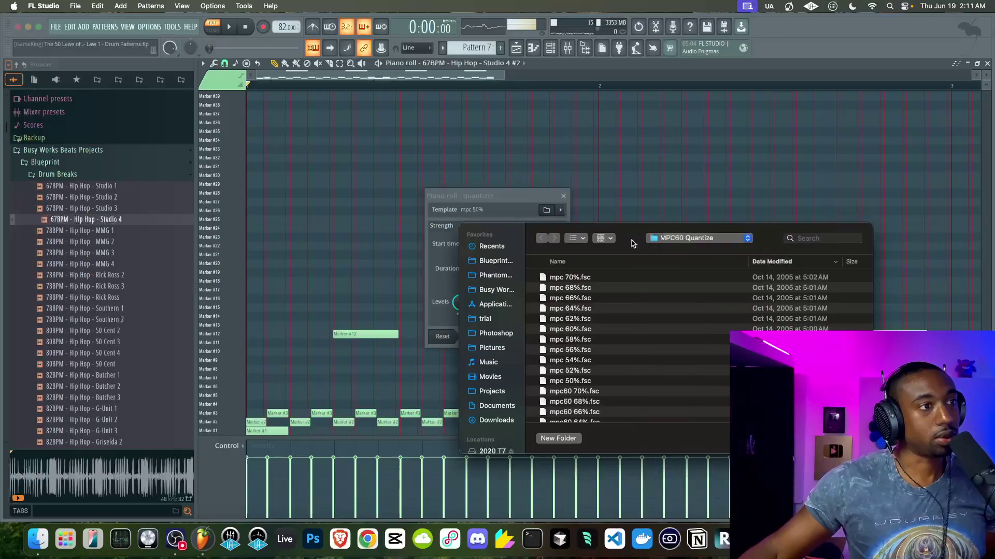
Step: Go to the Applications folder on Macintosh HD in the template file dialog and sort it by name
left_click(685, 238)
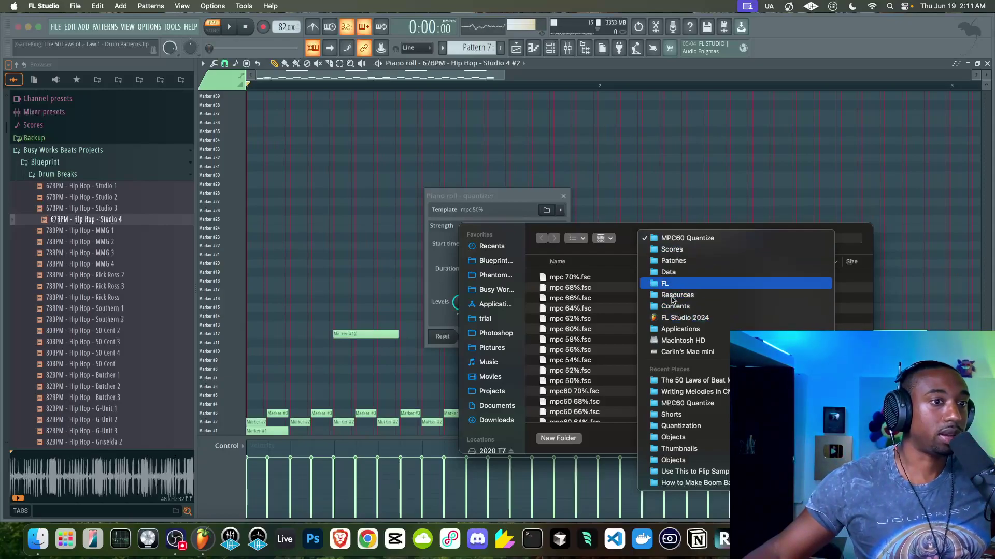
left_click(720, 341)
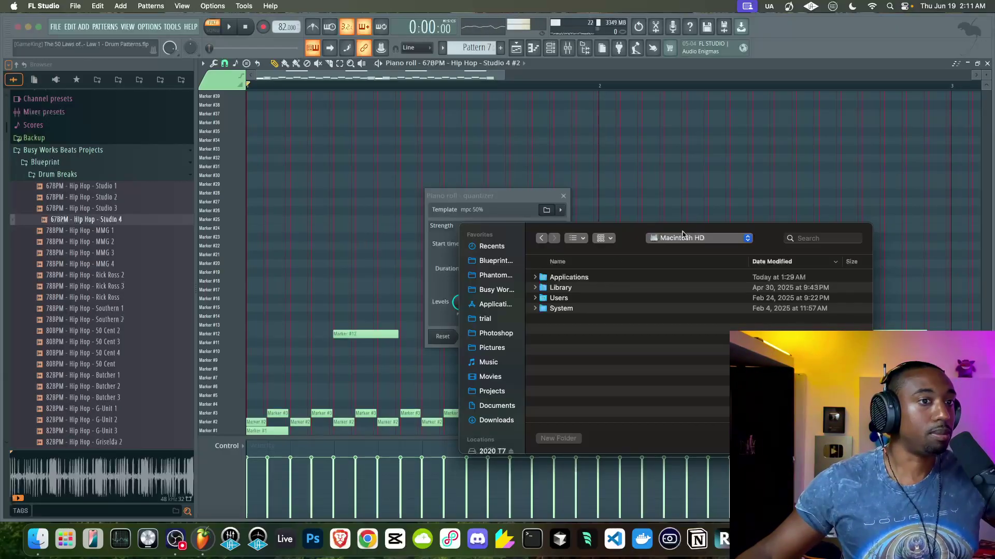
double_click(564, 280)
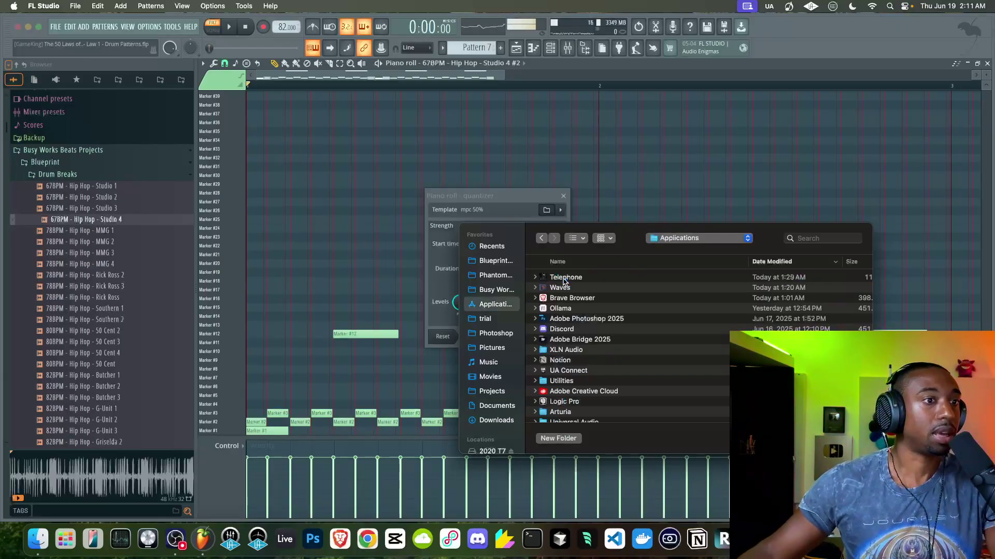
left_click(584, 262)
scroll(579, 347, "down", 10)
scroll(579, 348, "down", 5)
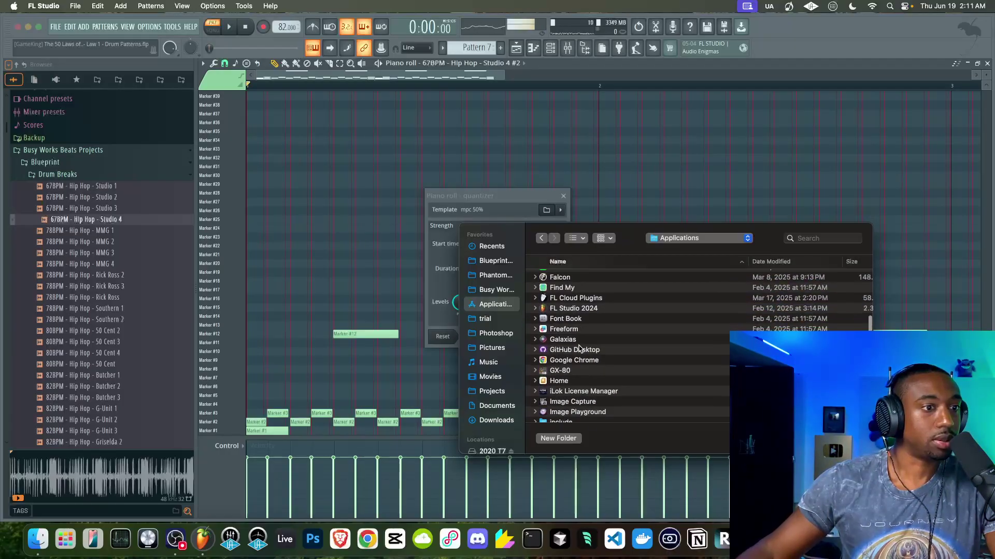
Step: Reveal the FL Studio 2024 application in Finder from the template file dialog
right_click(570, 310)
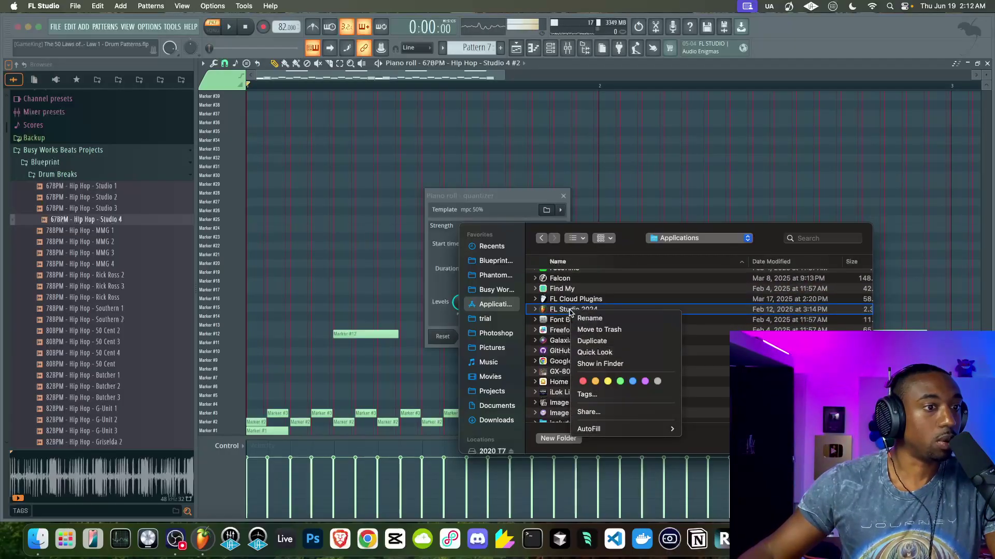
left_click(556, 311)
left_click(539, 311)
left_click(535, 309)
left_click(536, 310)
right_click(558, 311)
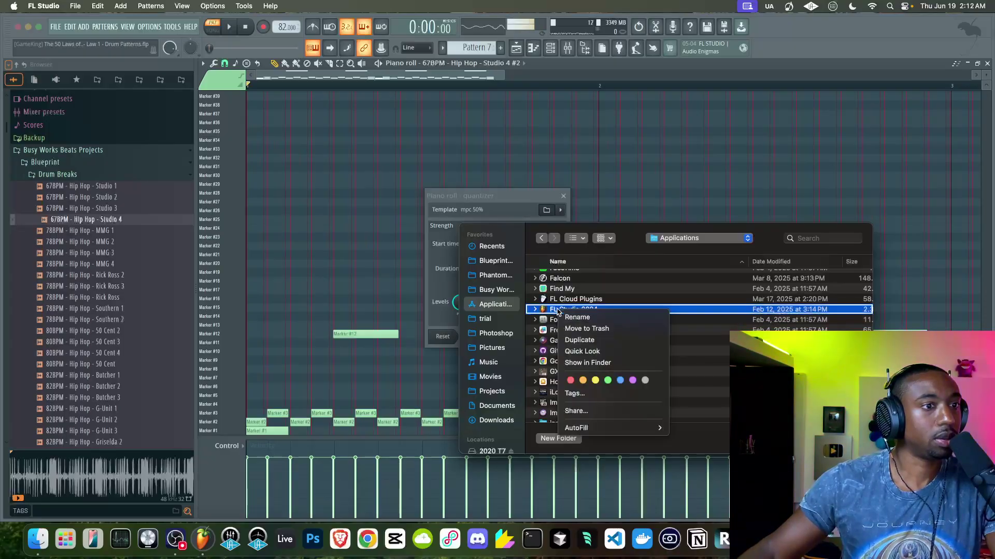
left_click(576, 362)
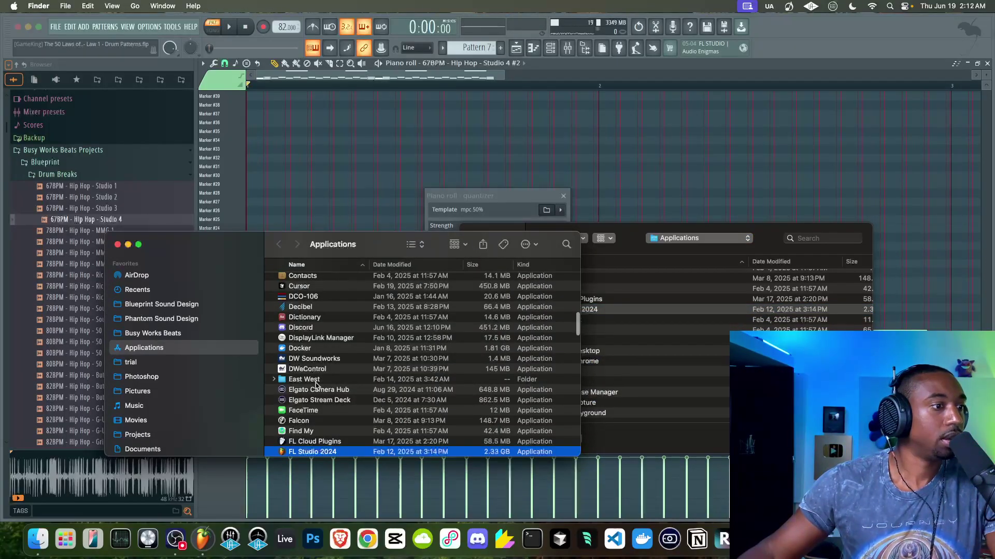
Step: Show the package contents of the FL Studio 2024 application and go into Contents, Resources
scroll(316, 384, "down", 3)
right_click(310, 398)
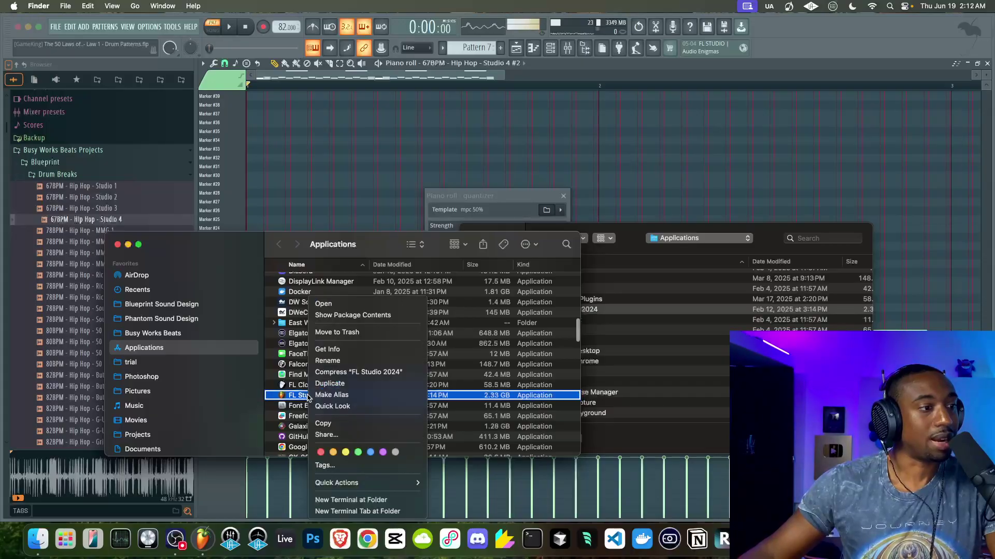
left_click(334, 316)
double_click(316, 281)
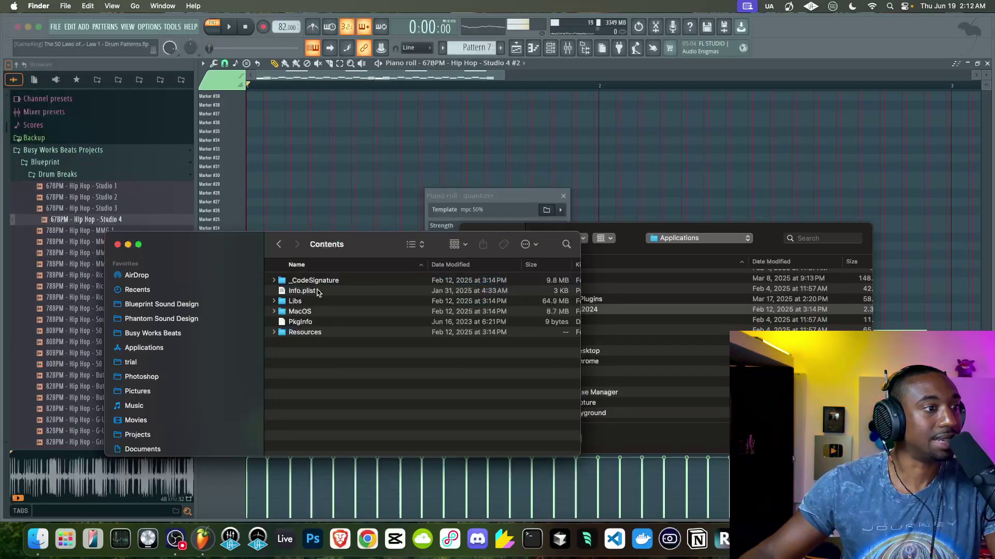
double_click(306, 332)
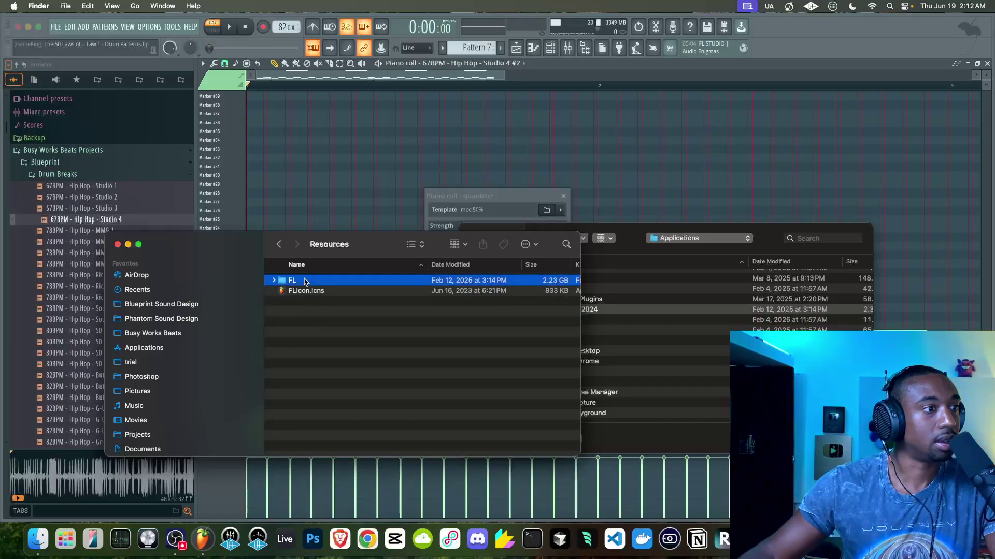
Step: Go through the FL, Data and Patches folders into Scores to locate the MPC60 Quantize folder, and return to the template file dialog
double_click(306, 281)
double_click(307, 301)
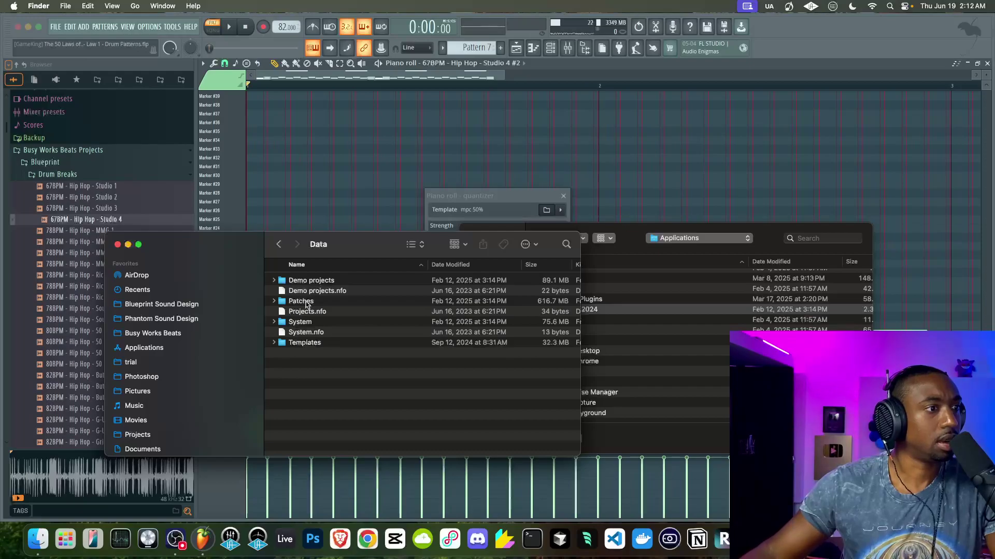
double_click(306, 303)
scroll(306, 303, "down", 3)
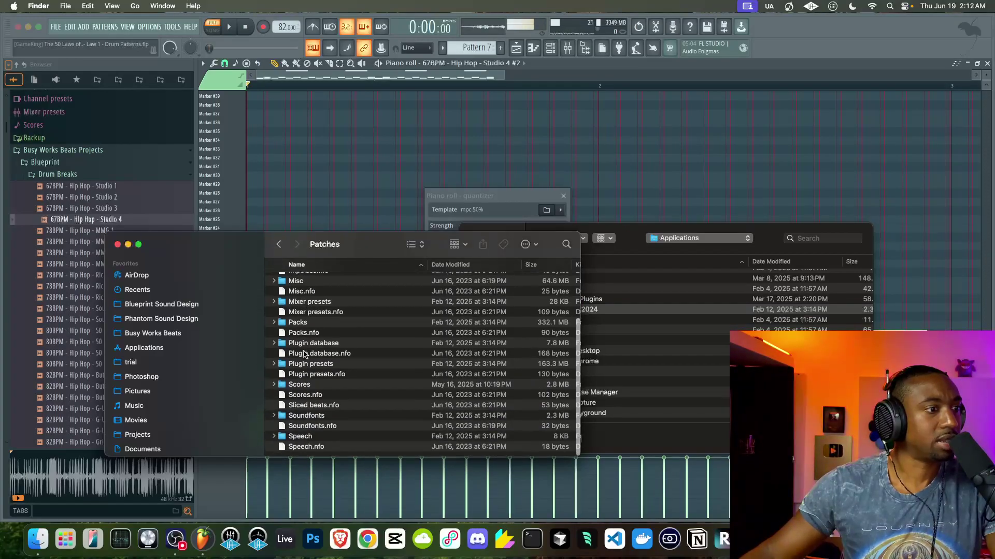
double_click(304, 389)
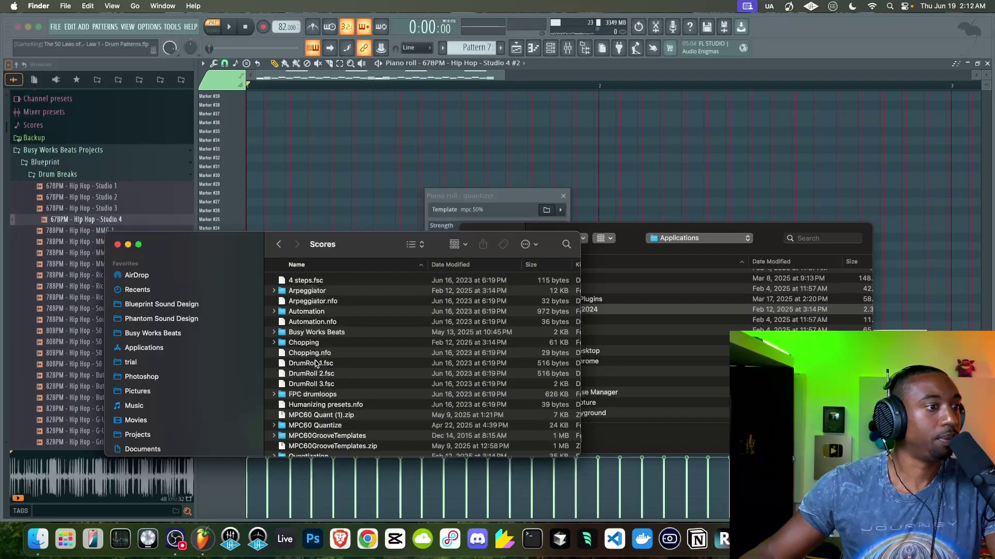
scroll(314, 379, "down", 2)
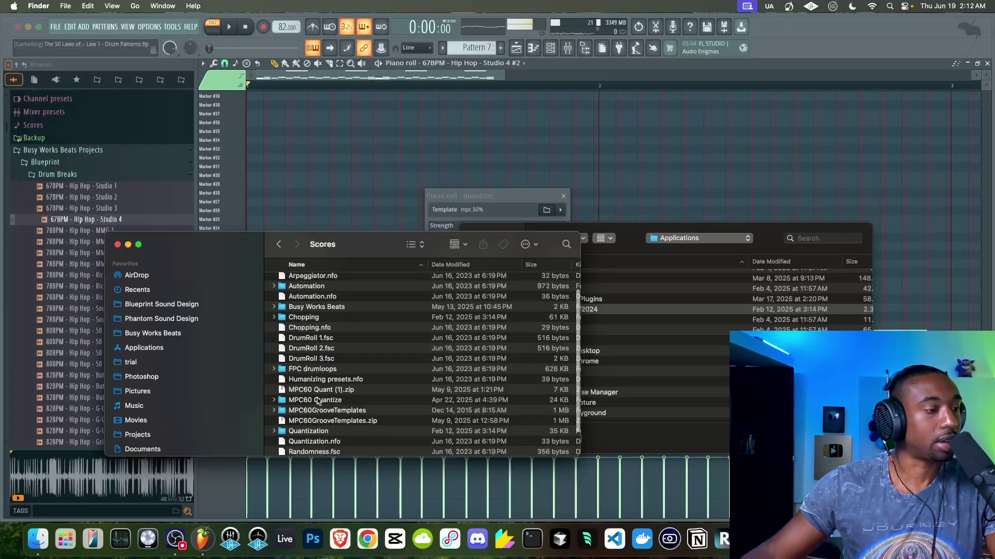
left_click(628, 248)
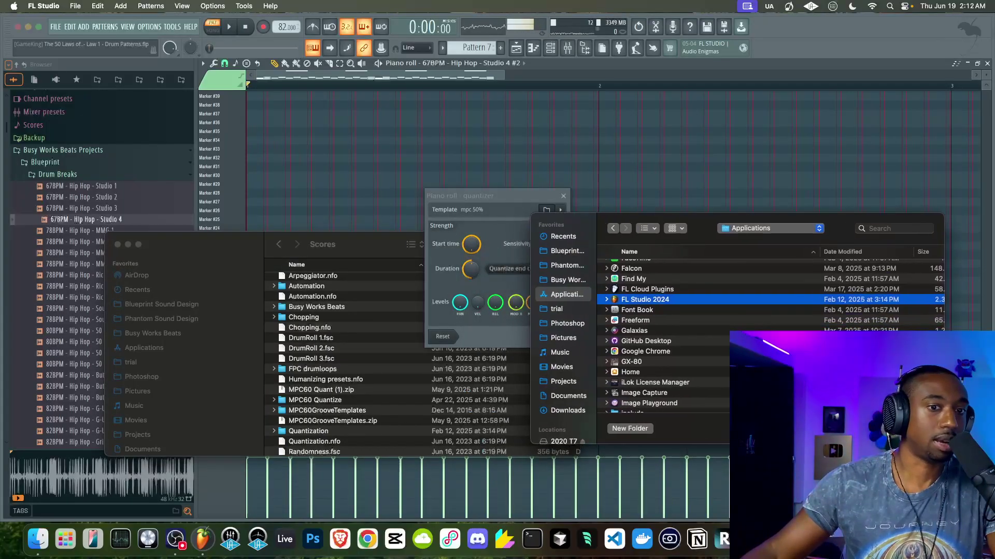
Step: Close and reopen the quantizer's template file dialog, then go back to the Scores folder and into MPC60 Quantize
left_click(875, 429)
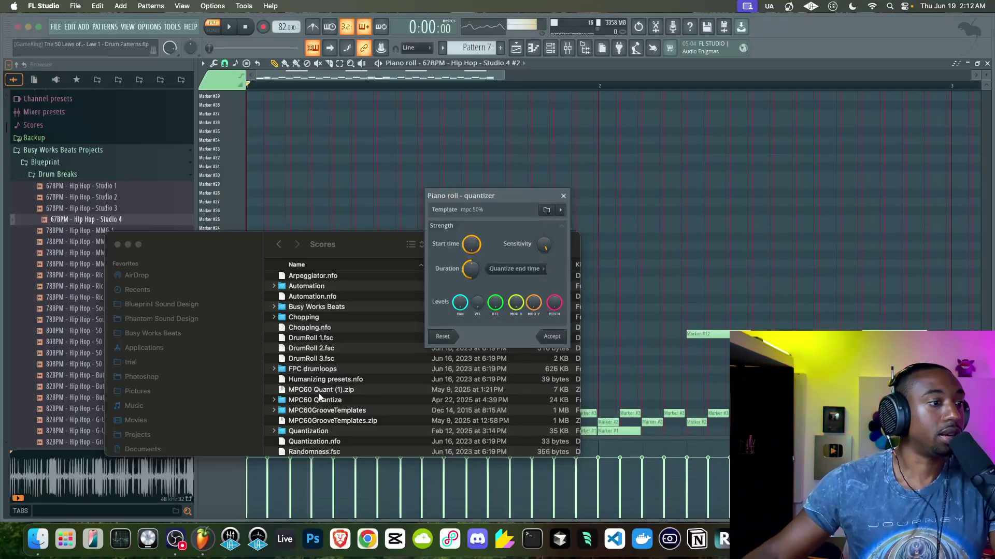
left_click_drag(398, 252, 340, 238)
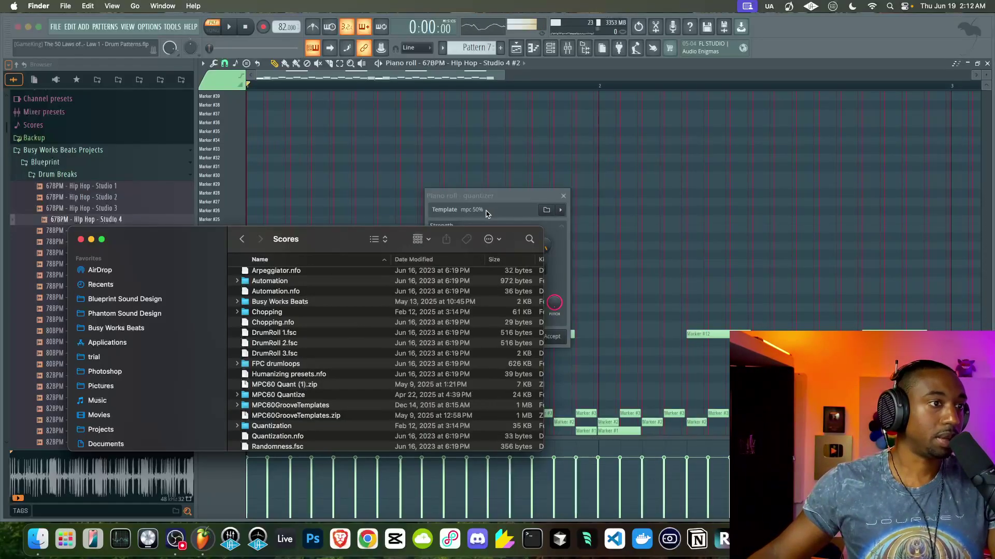
left_click(546, 210)
left_click(546, 210)
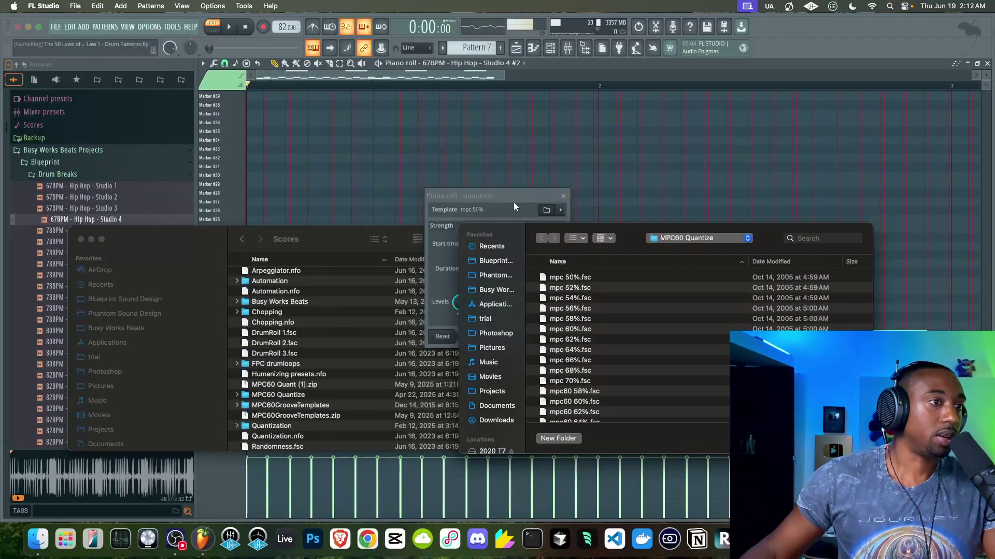
left_click(678, 240)
left_click(673, 248)
scroll(579, 326, "down", 3)
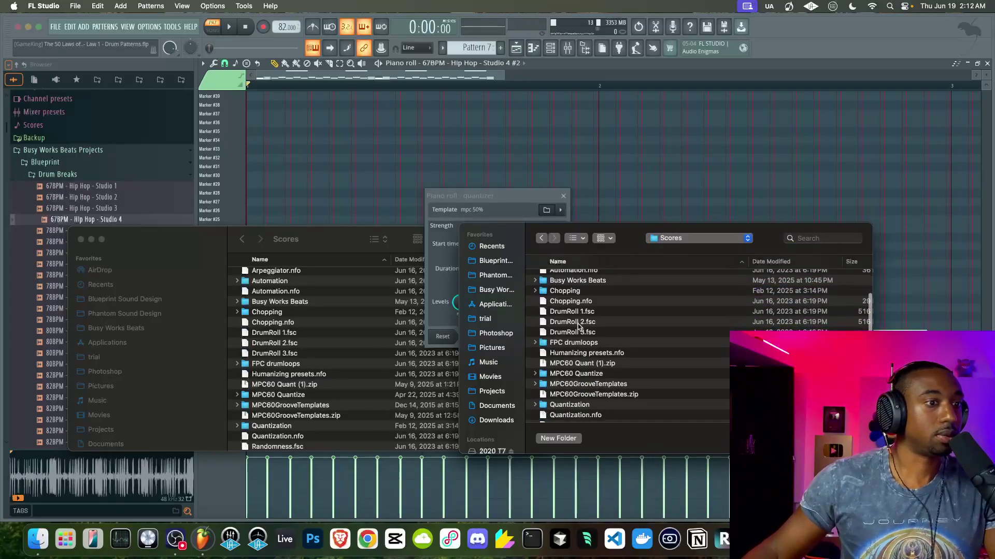
double_click(566, 375)
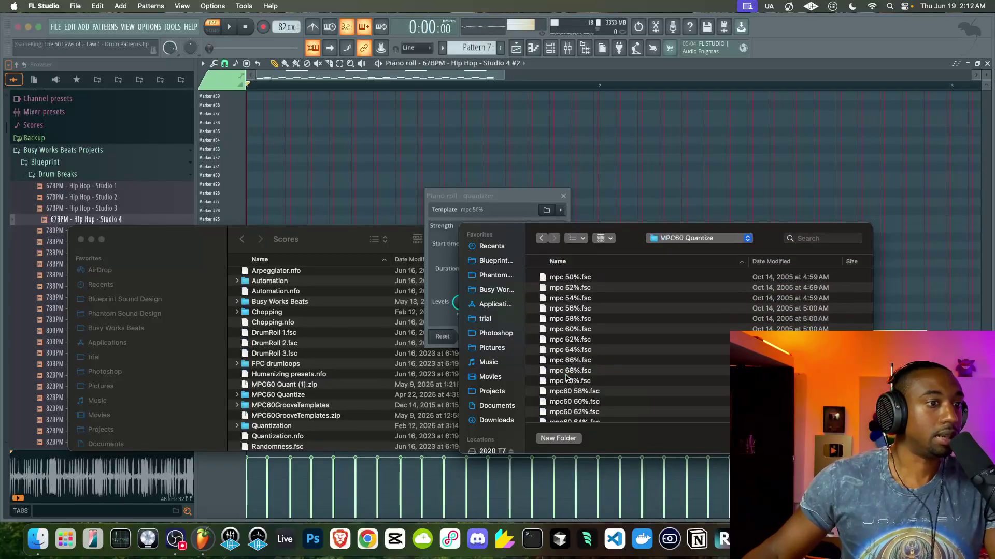
Step: Load the mpc 50%.fsc template, apply the quantize to the slice notes, and close the Finder window
left_click(581, 280)
key("Return")
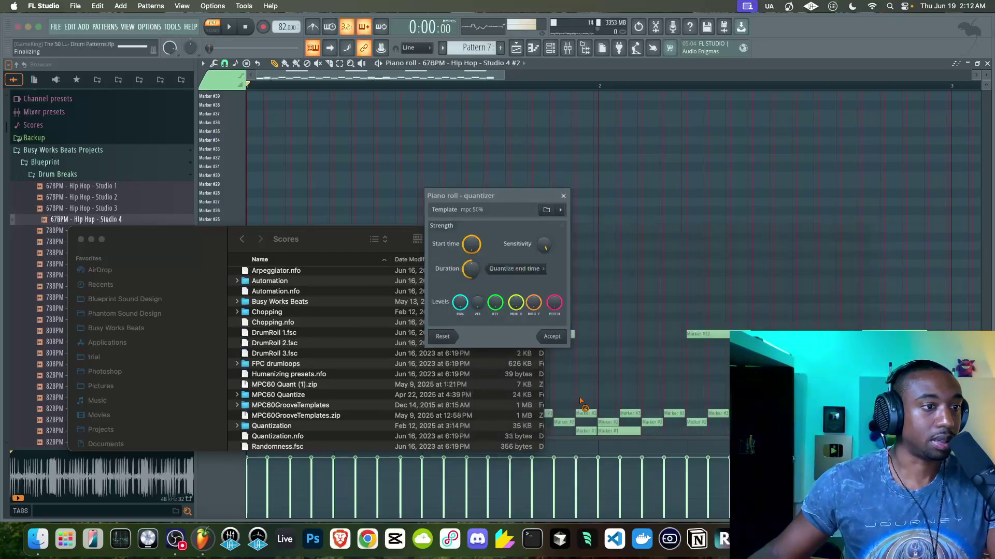
left_click(551, 334)
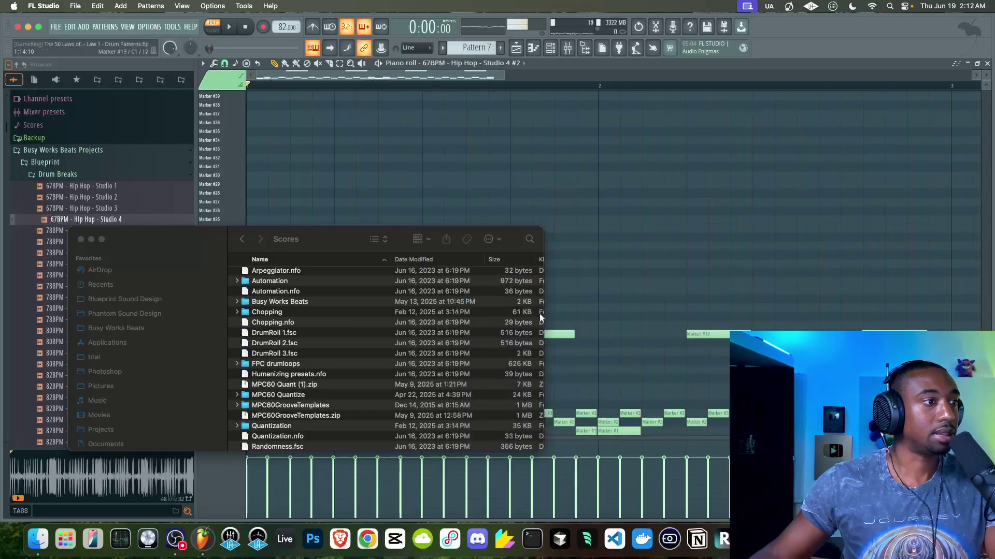
left_click(80, 240)
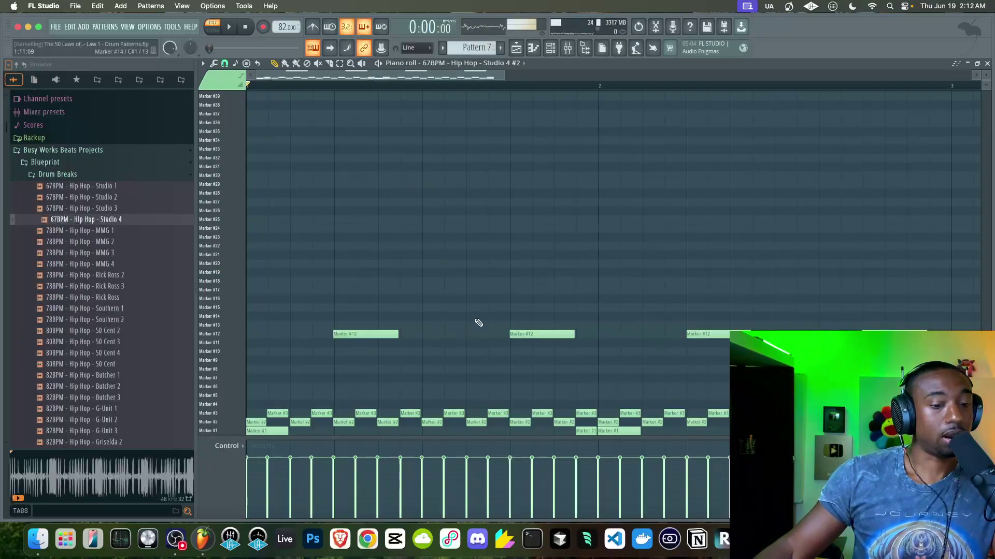
Step: Undo the mpc 50% quantize and play the pattern without it
key("alt+q")
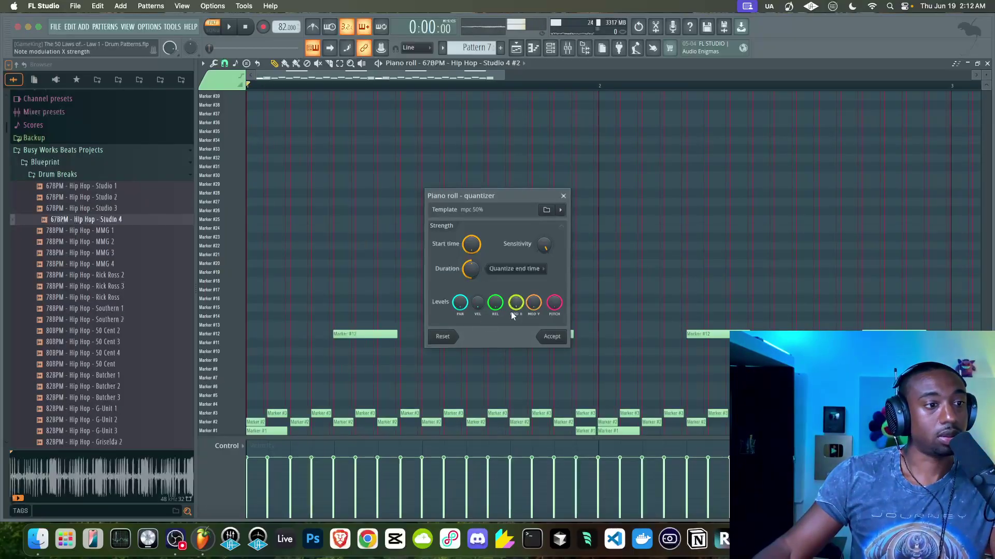
left_click(563, 196)
scroll(298, 317, "up", 3)
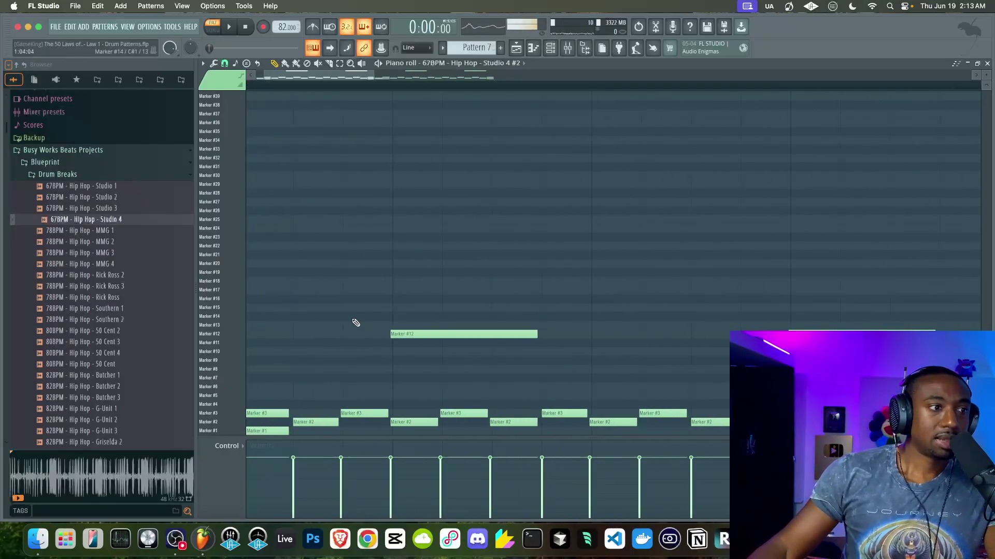
key("super+z")
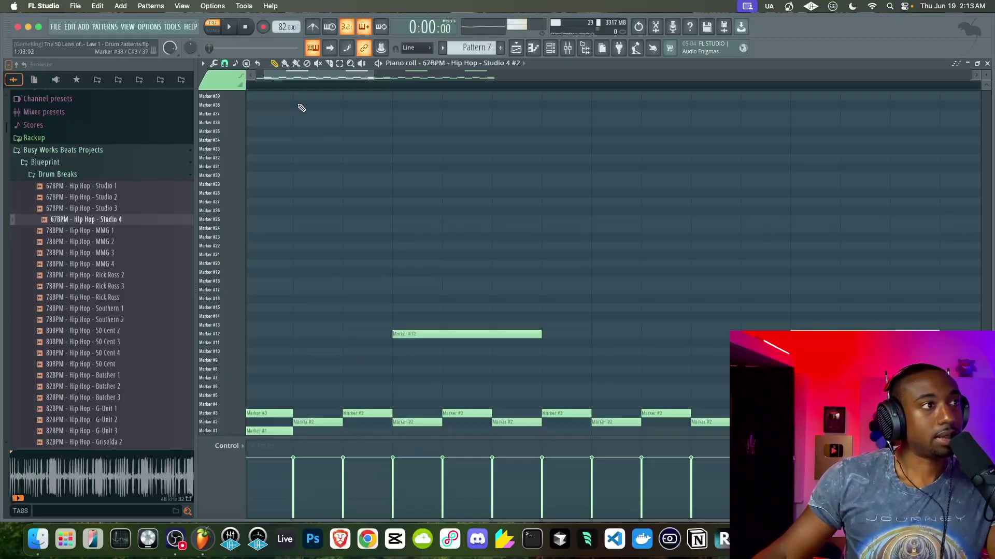
key("space")
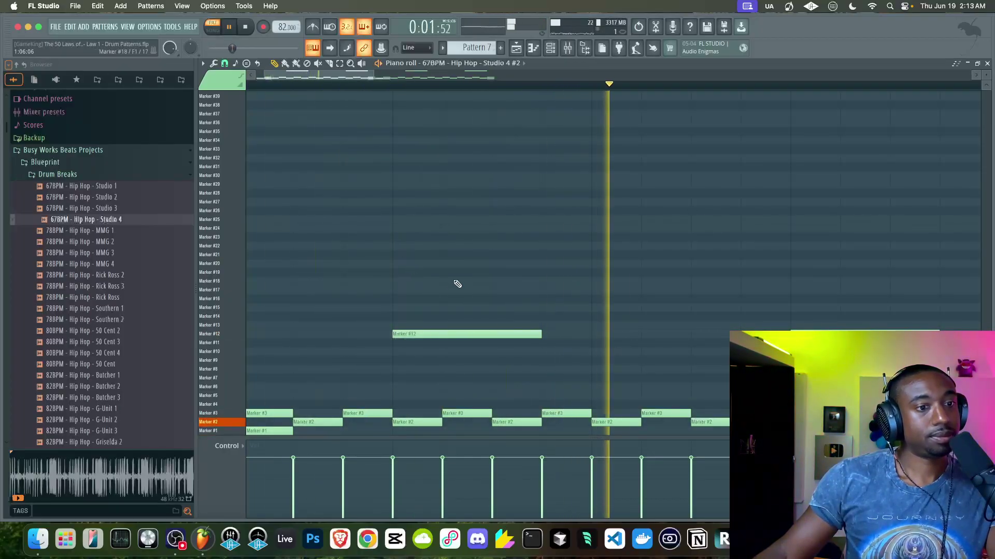
scroll(456, 282, "down", 4)
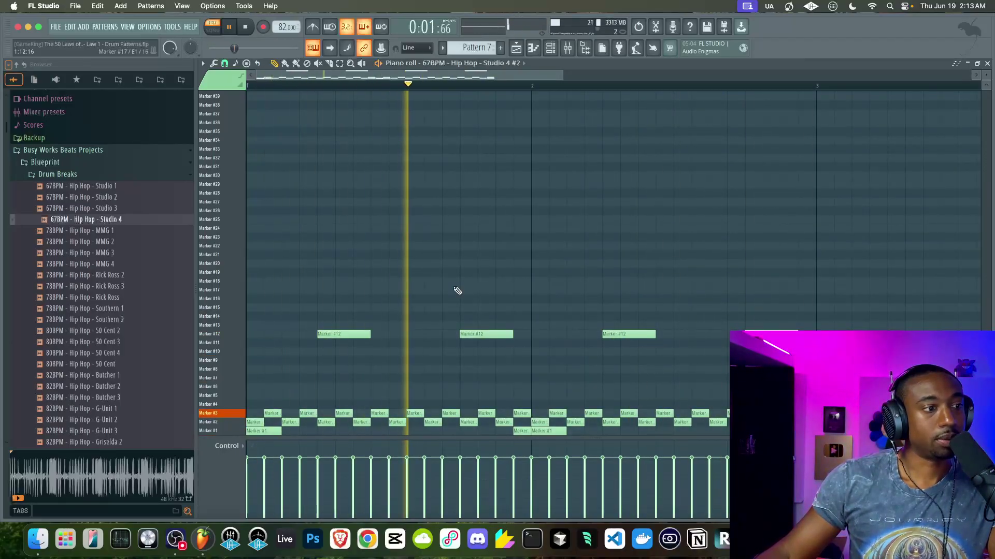
key("space")
Step: Quantize the slice notes with the mpc 50% template and inspect their shifted timing
key("alt+q")
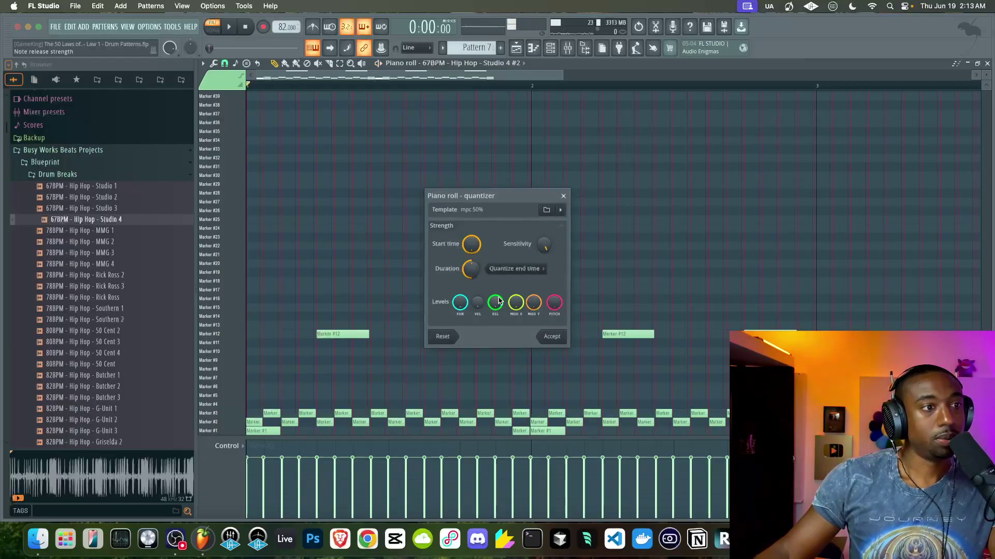
left_click(547, 334)
scroll(306, 392, "up", 5, "ctrl")
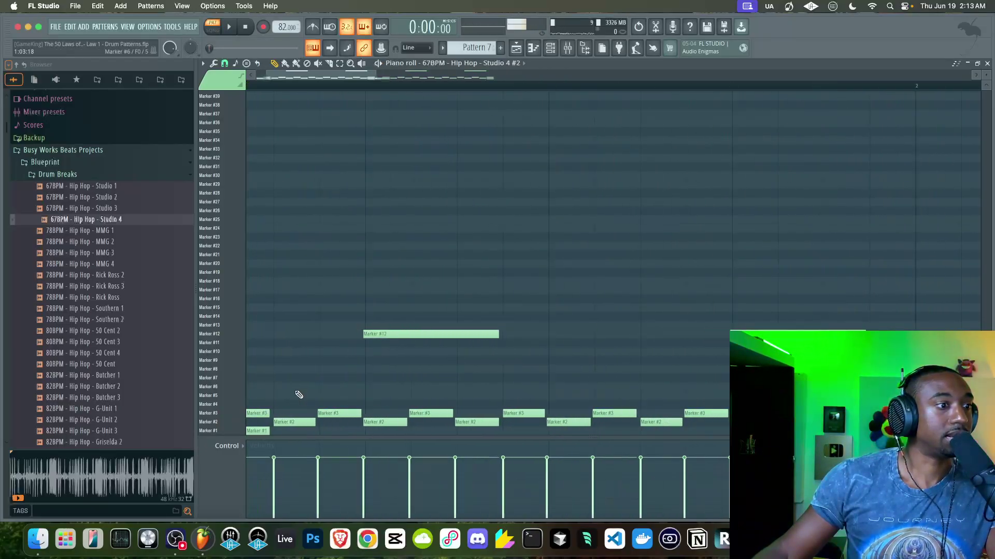
left_click(464, 336, "ctrl")
left_click(461, 288, "ctrl")
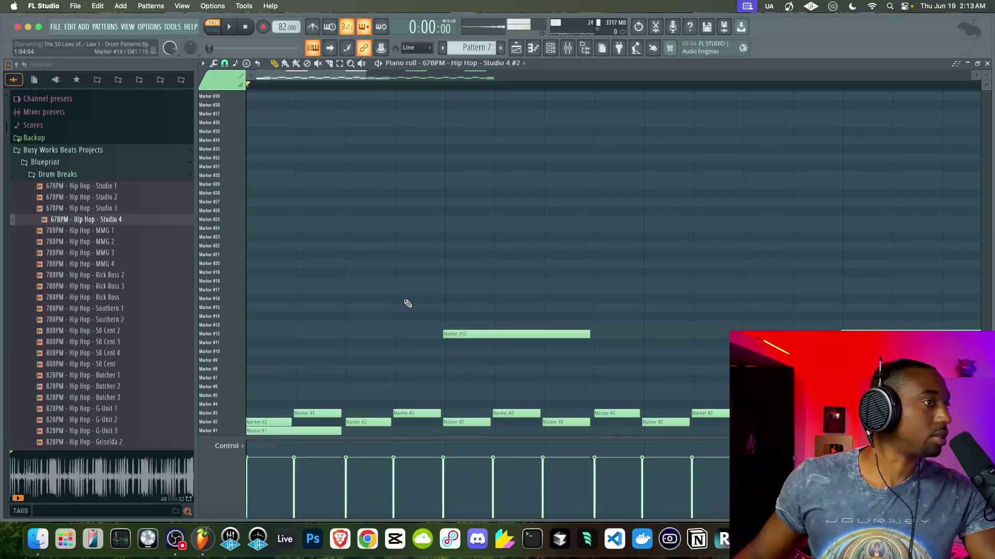
Step: Play the pattern to hear the mpc 50% groove on the sliced break
key("space")
scroll(476, 303, "down", 5, "ctrl")
key("space")
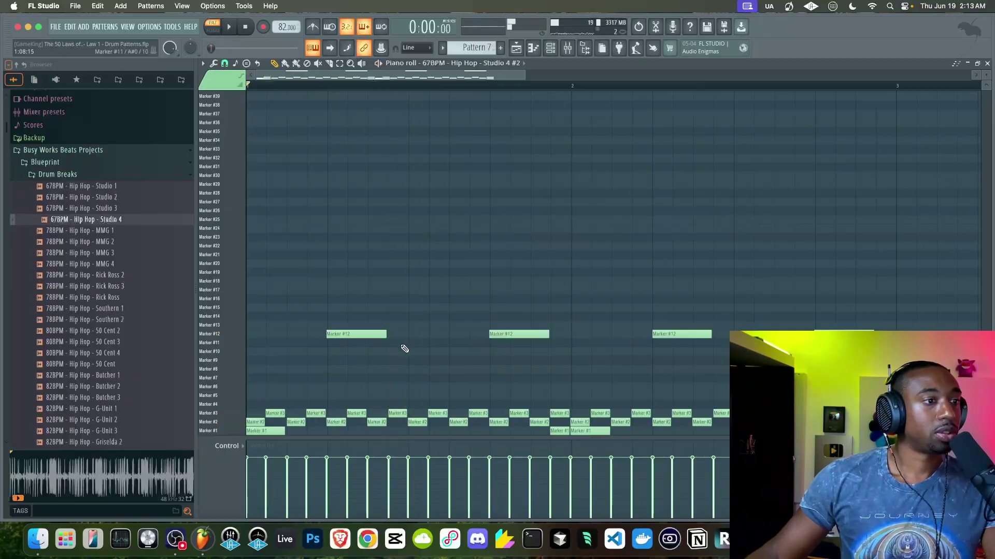
key("space")
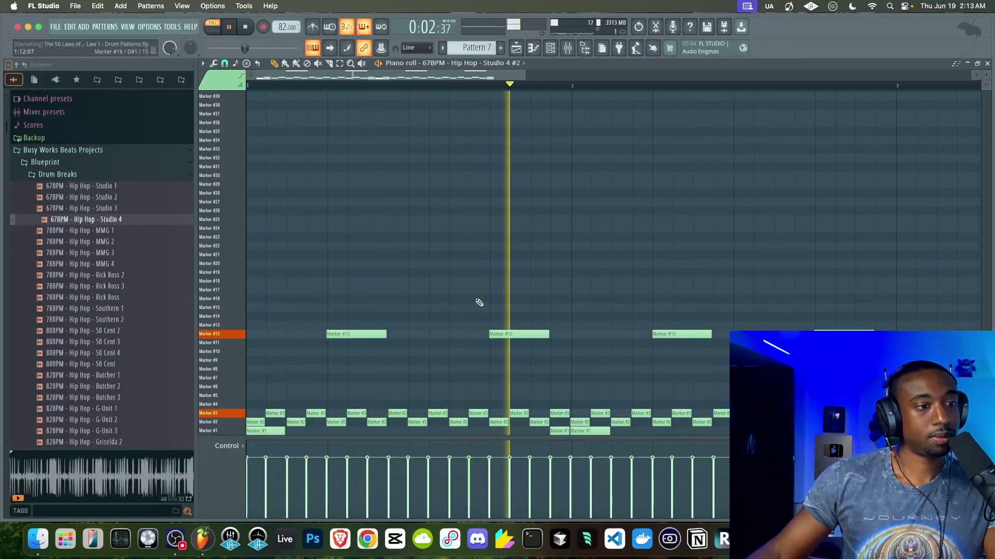
scroll(472, 302, "down", 2, "ctrl")
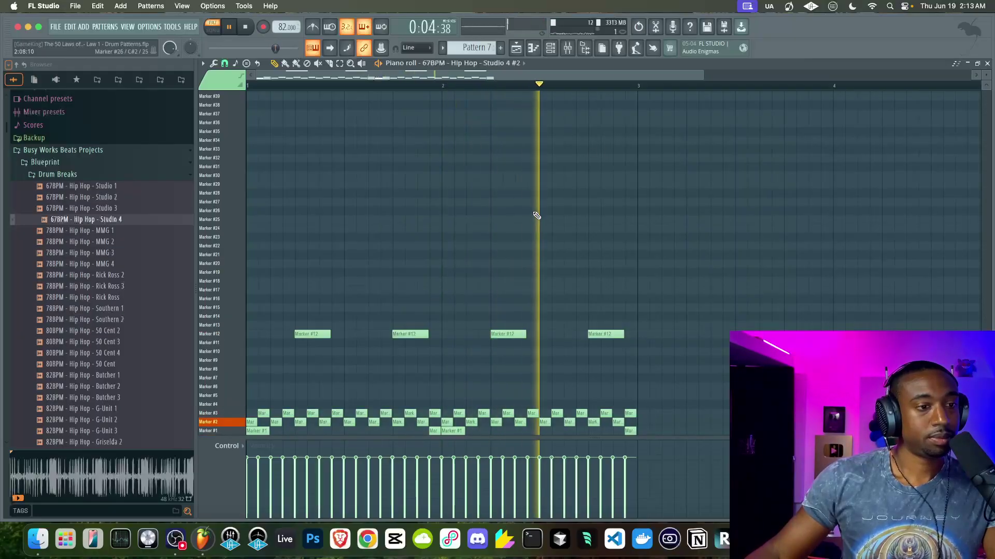
key("space")
Step: Select the Marker #2 and Marker #3 notes and lower the velocity of every second hit to about 62%
left_click_drag(641, 426, 248, 380)
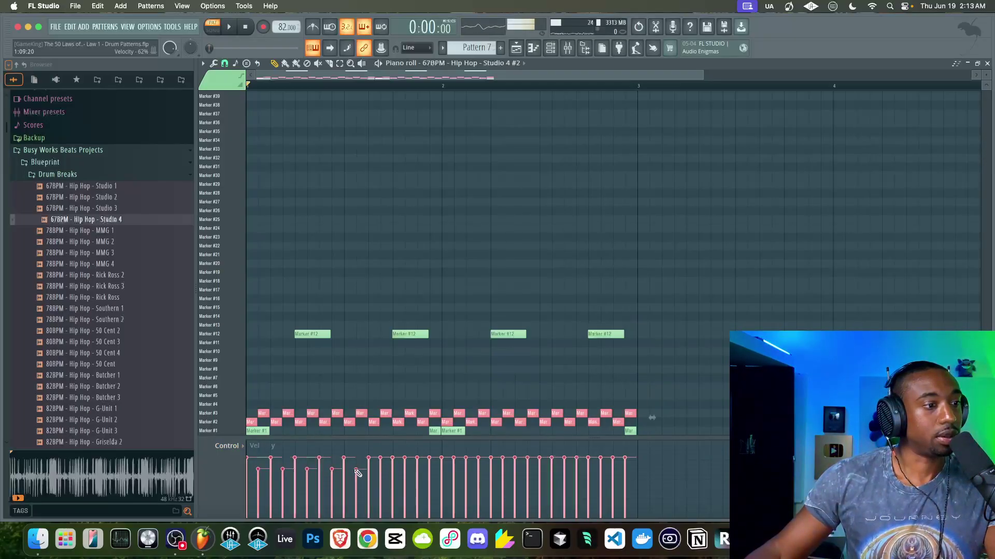
left_click_drag(400, 473, 409, 473)
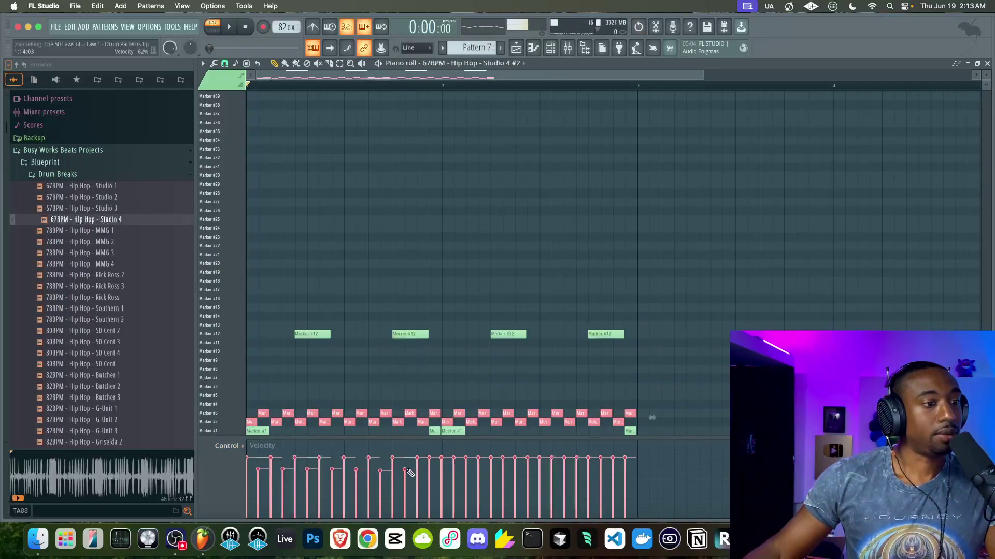
left_click(502, 471)
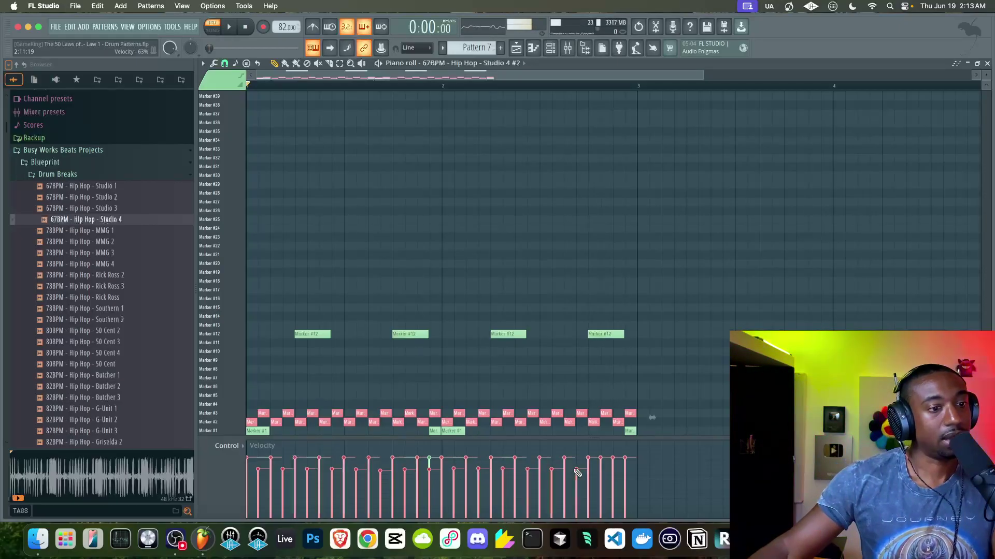
Step: Nudge the selected Marker #2 and Marker #3 notes slightly later while the pattern plays
key("space")
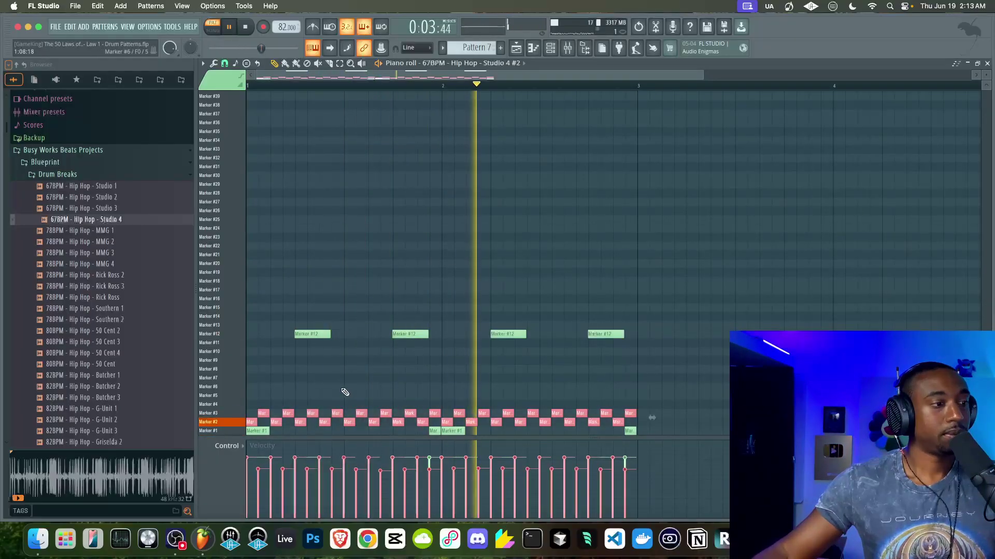
scroll(252, 417, "up", 5)
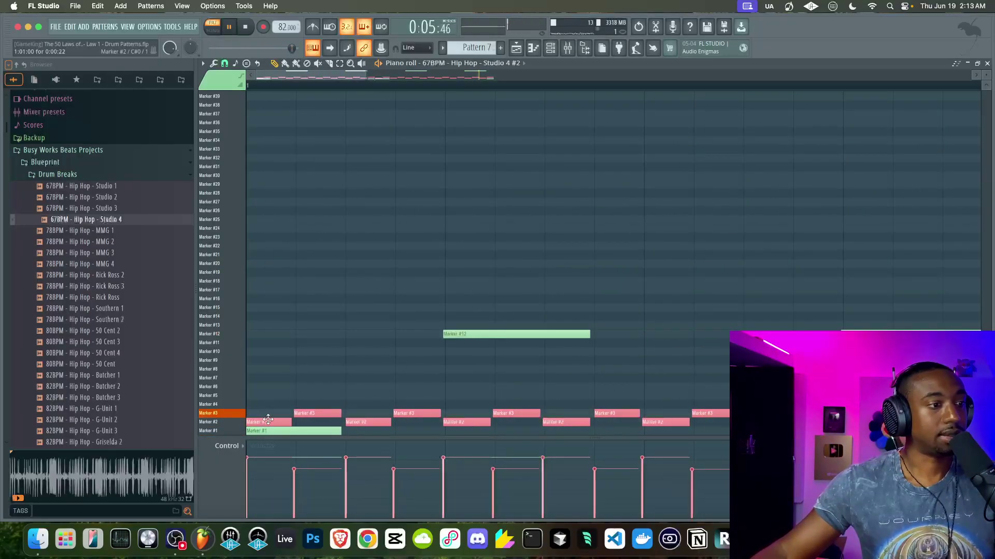
left_click_drag(352, 425, 359, 424)
scroll(363, 398, "down", 5)
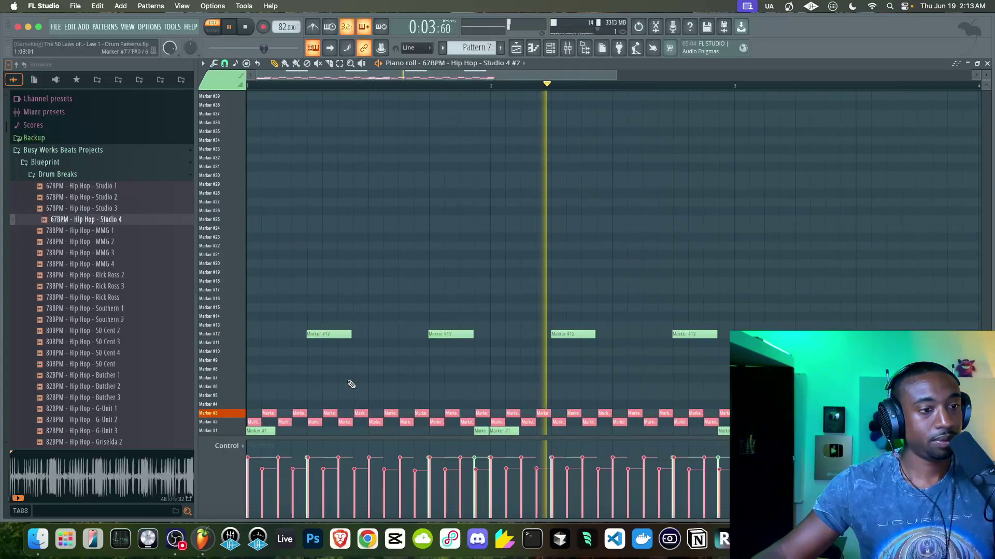
Step: Select all Marker #12 notes and raise their four velocities to roughly 90%
left_click(229, 334)
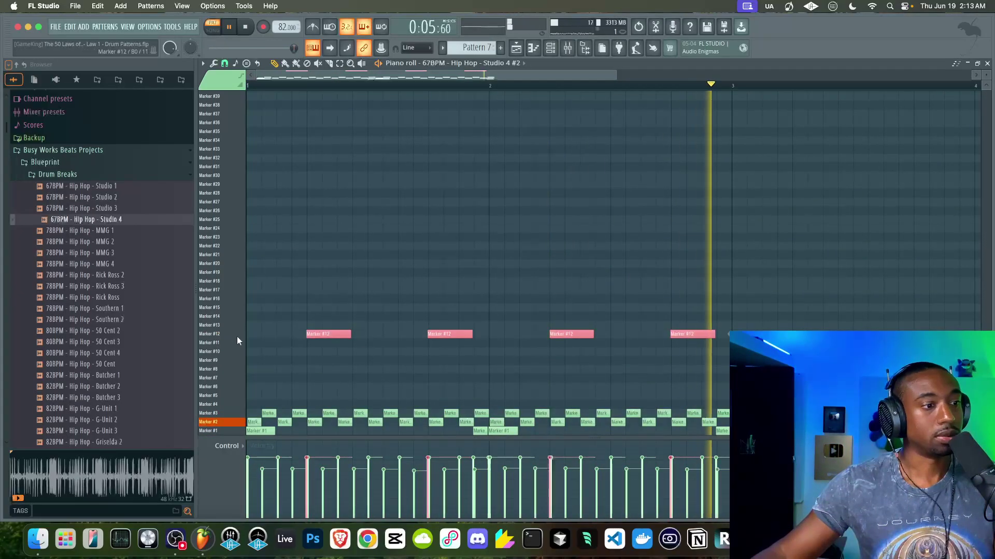
left_click(308, 446)
left_click(430, 448)
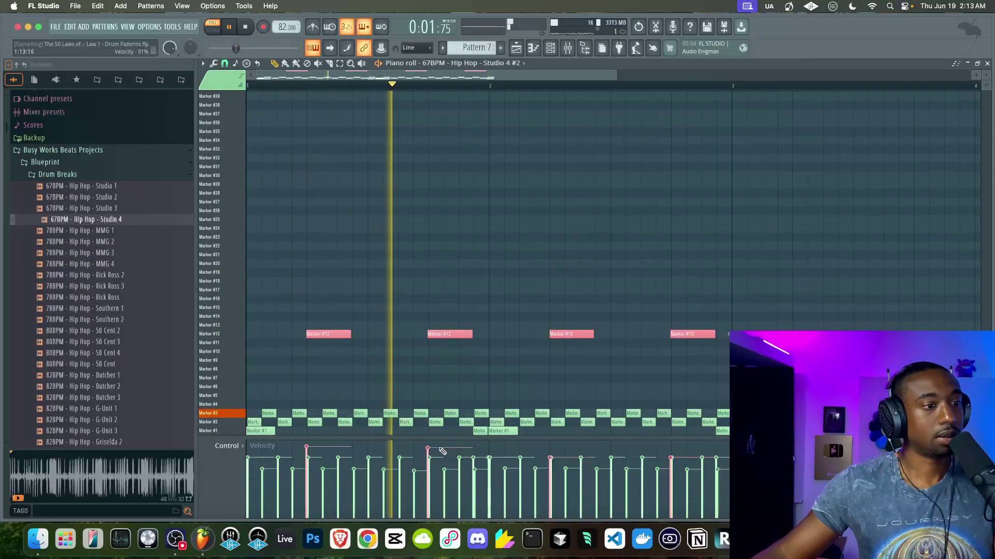
left_click(550, 444)
left_click(670, 446)
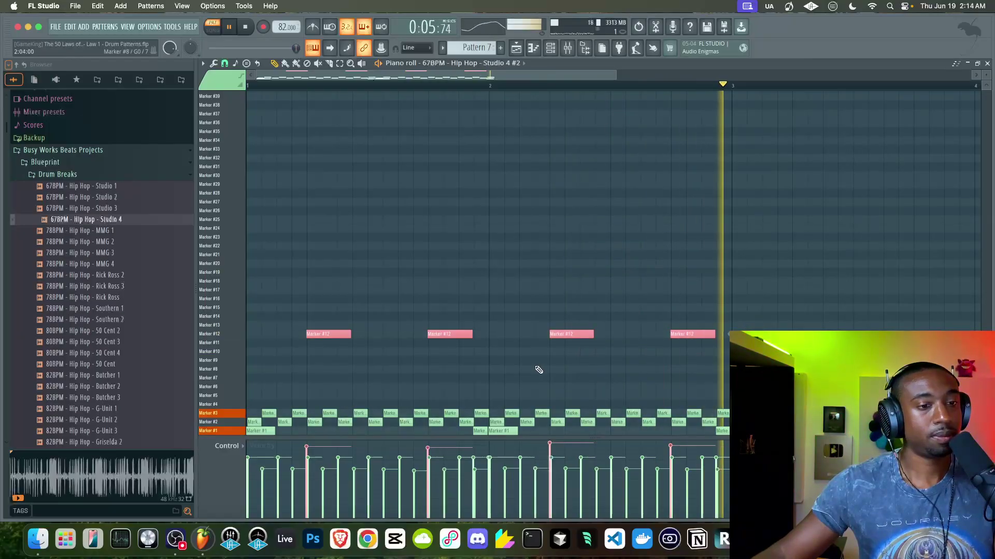
Step: Select the Marker #1 notes and lower the velocity of the short pickup note before bar 2
mouse_move(738, 434)
left_mouse_down()
mouse_move(337, 422)
mouse_move(218, 432)
left_mouse_up()
key("space")
left_click(474, 481)
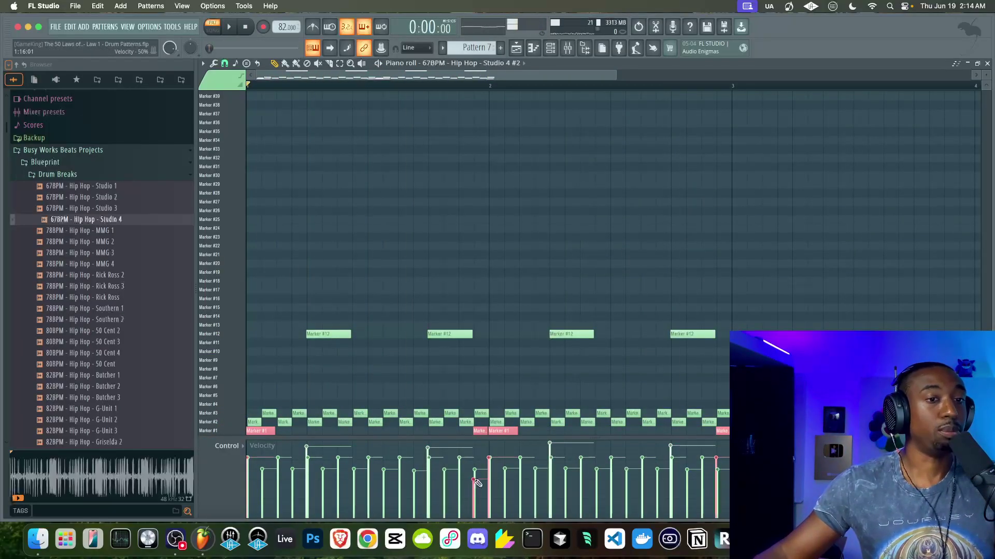
left_click_drag(477, 483, 473, 488)
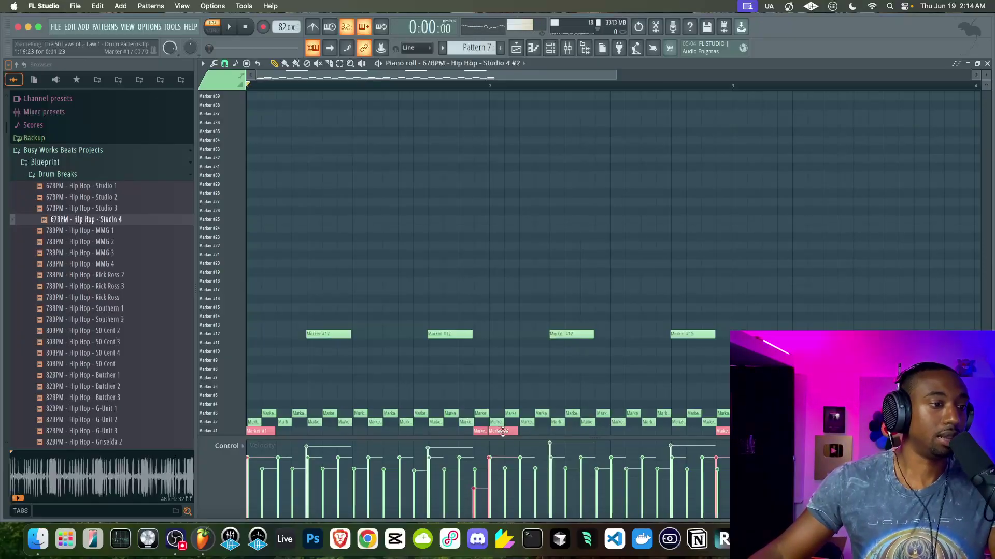
Step: Play the pattern with the adjusted velocities, check the master level in the mixer, and stop playback
key("space")
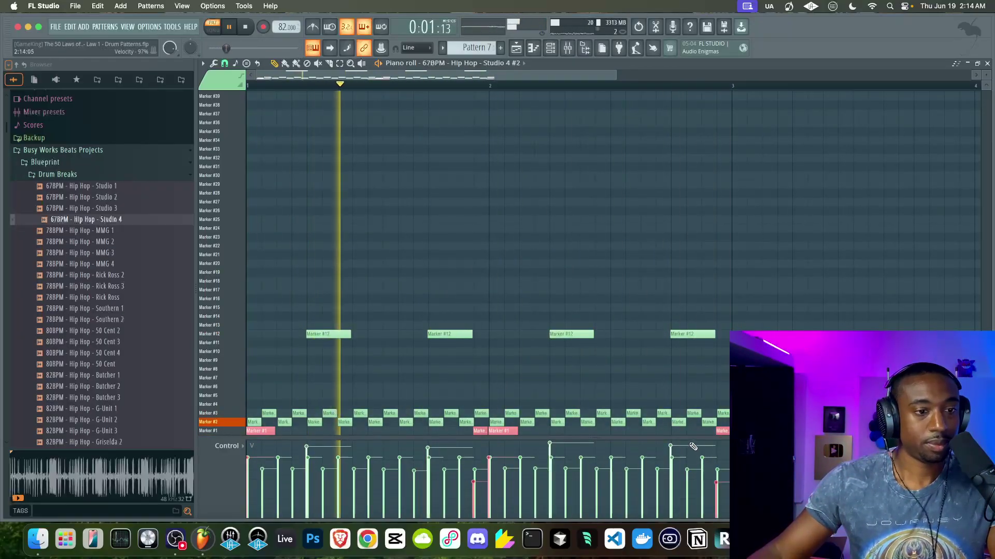
left_click_drag(733, 433, 712, 432)
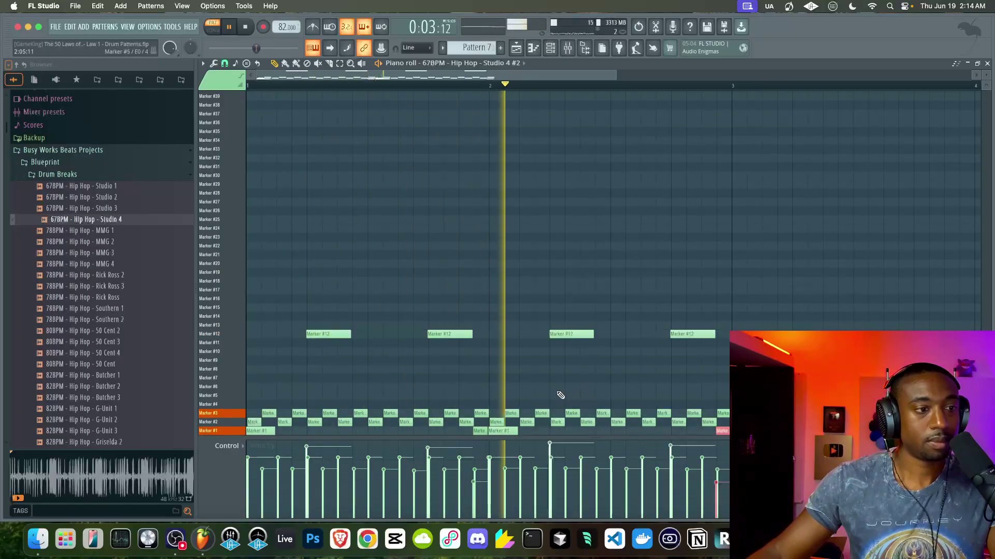
left_click(568, 49)
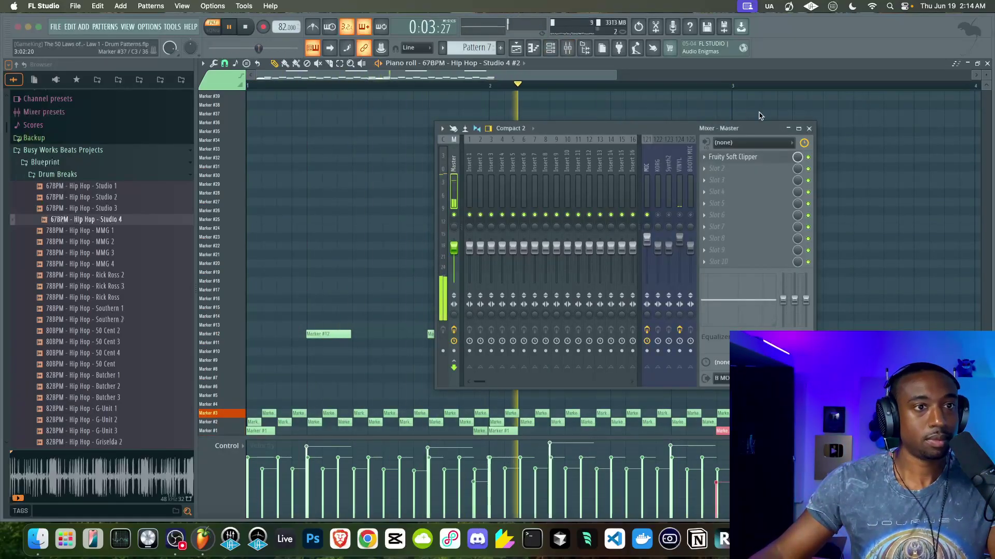
left_click(808, 128)
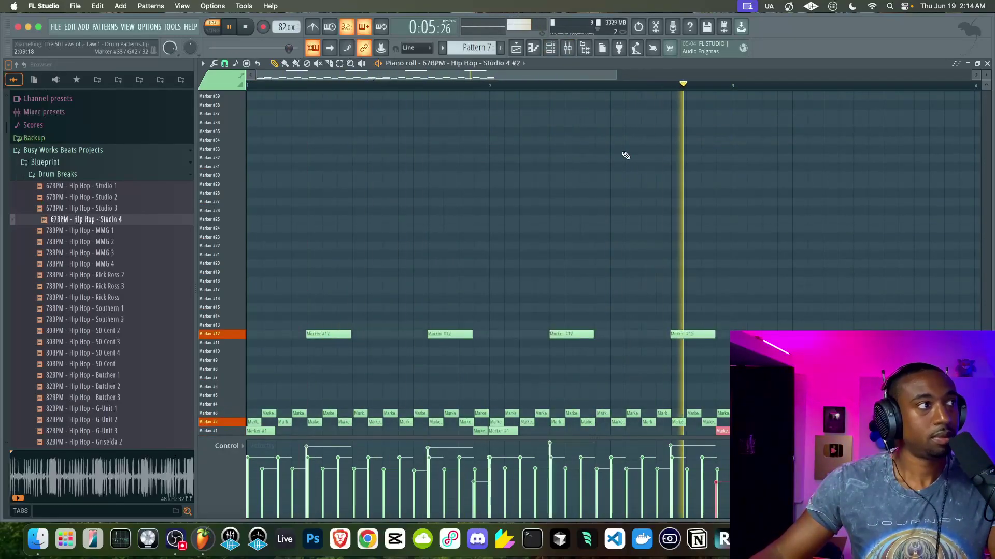
key("space")
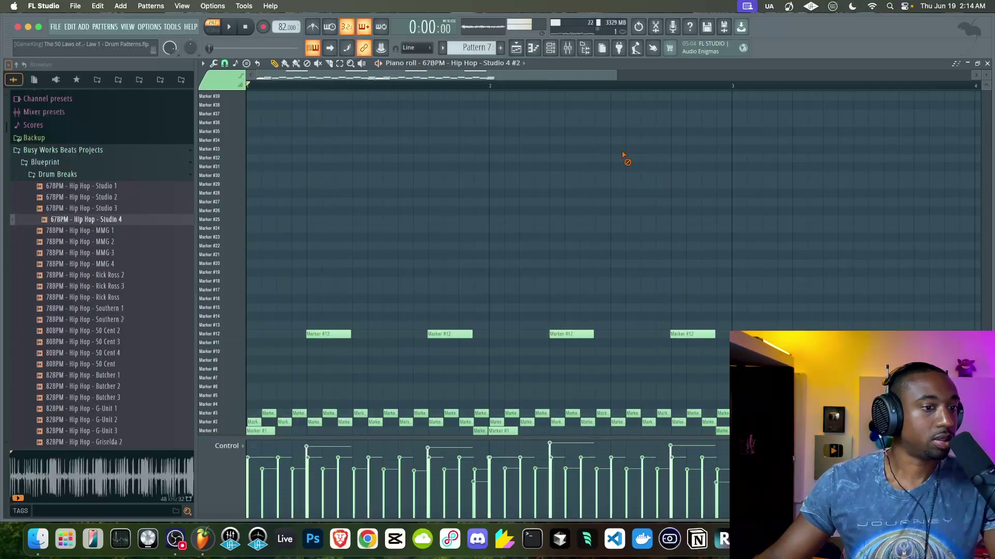